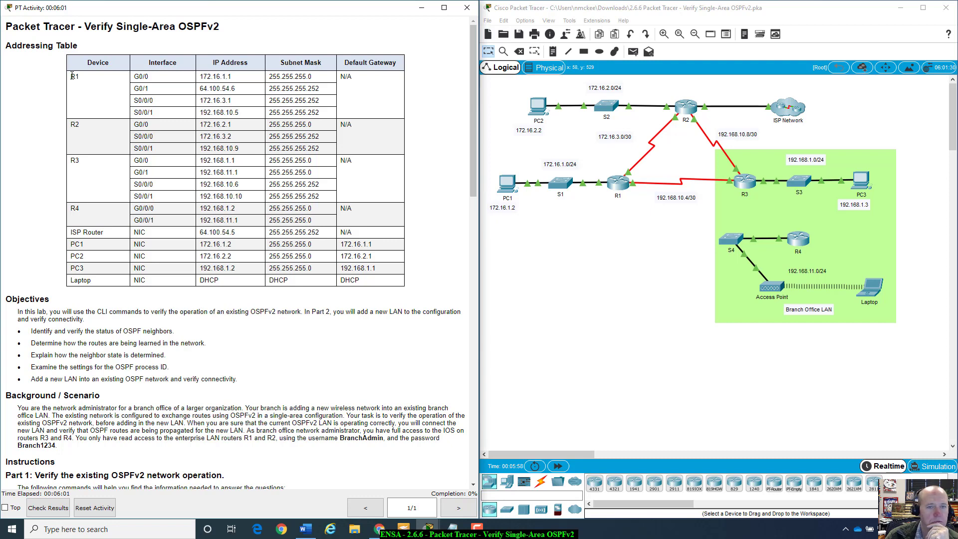
Step: Review R1's interfaces and addresses in the addressing table against the topology
drag(73, 76, 195, 116)
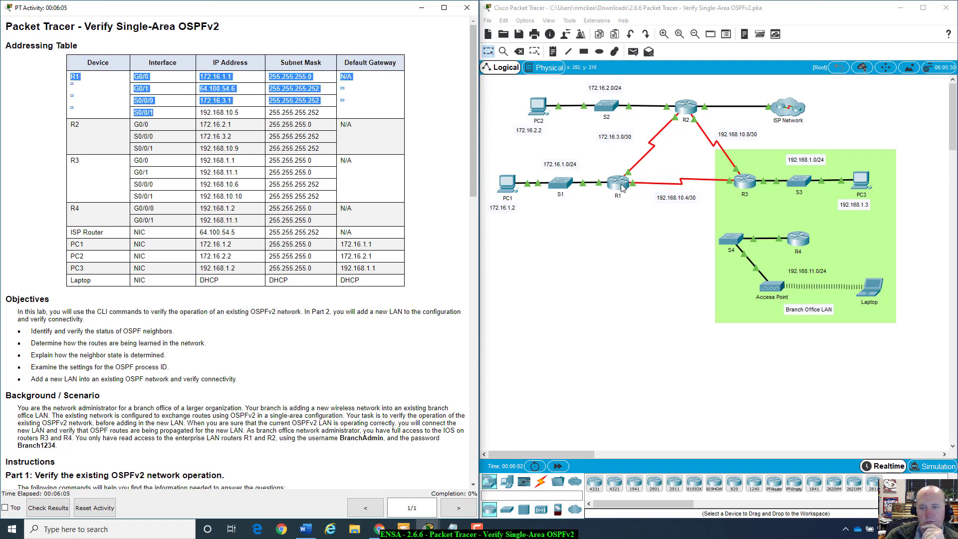
click(118, 141)
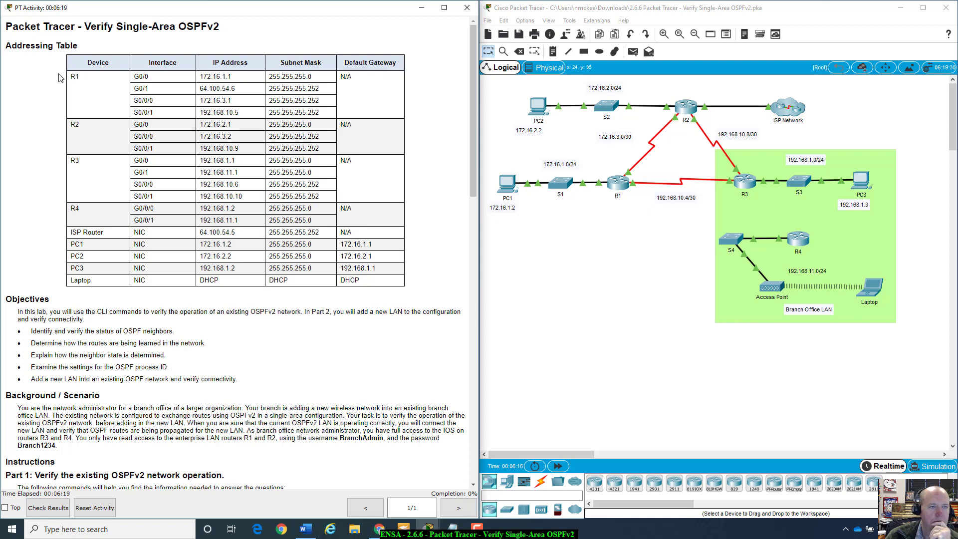
drag(72, 75, 333, 115)
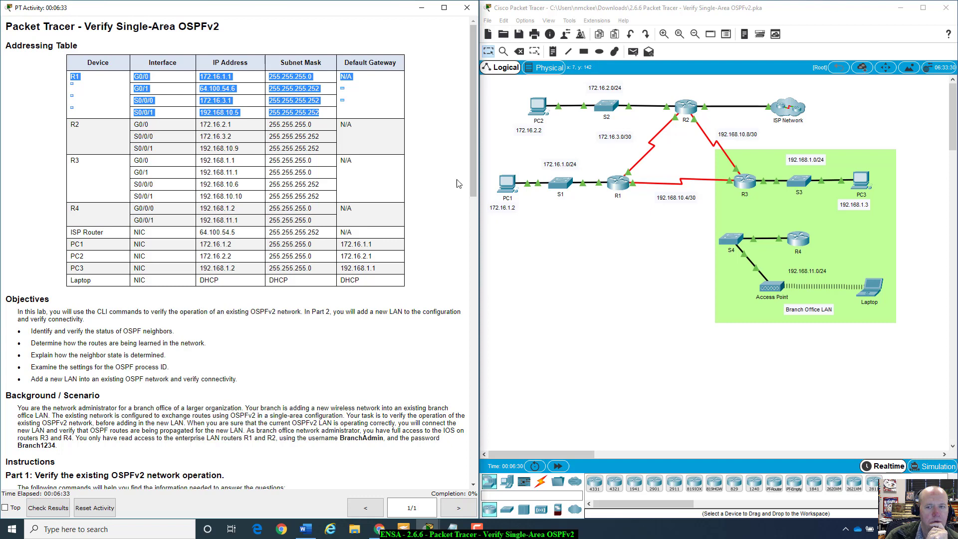
click(574, 191)
mouse_move(618, 189)
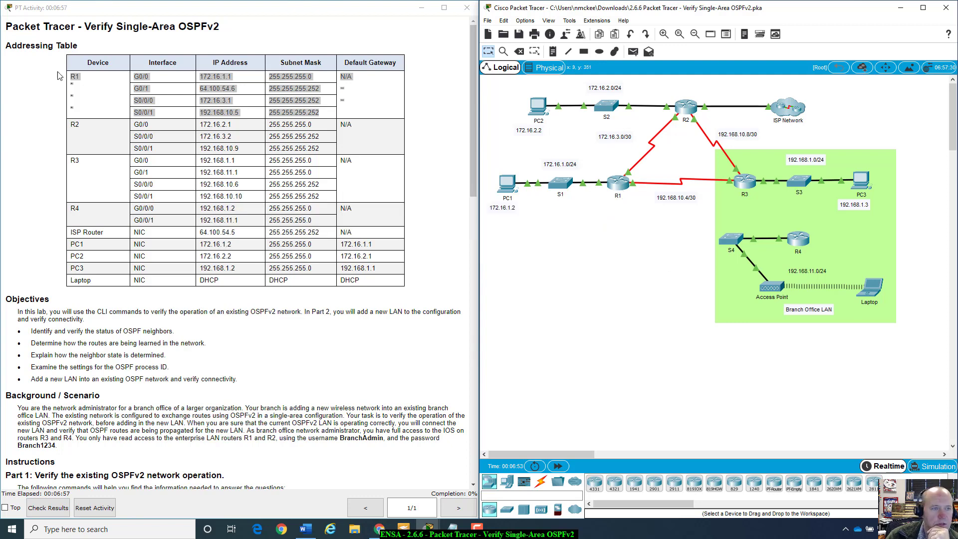
click(84, 75)
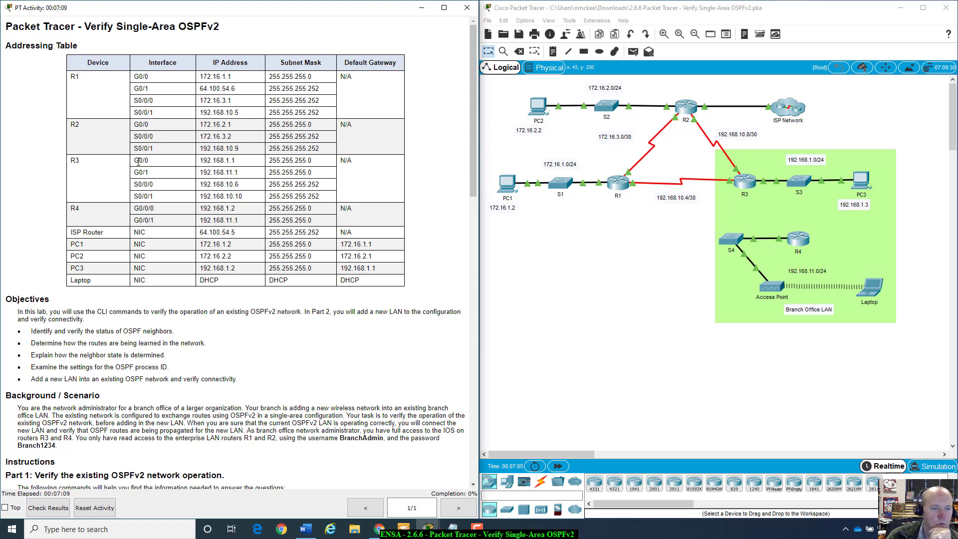
Step: Highlight R3's interface rows in the addressing table
drag(138, 161, 184, 197)
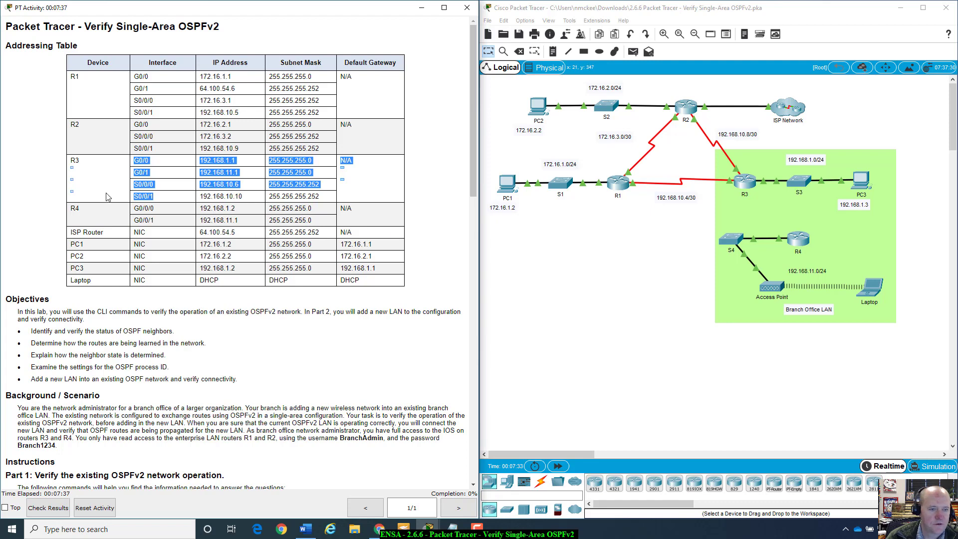
scroll(133, 283, down, 1)
scroll(136, 282, up, 1)
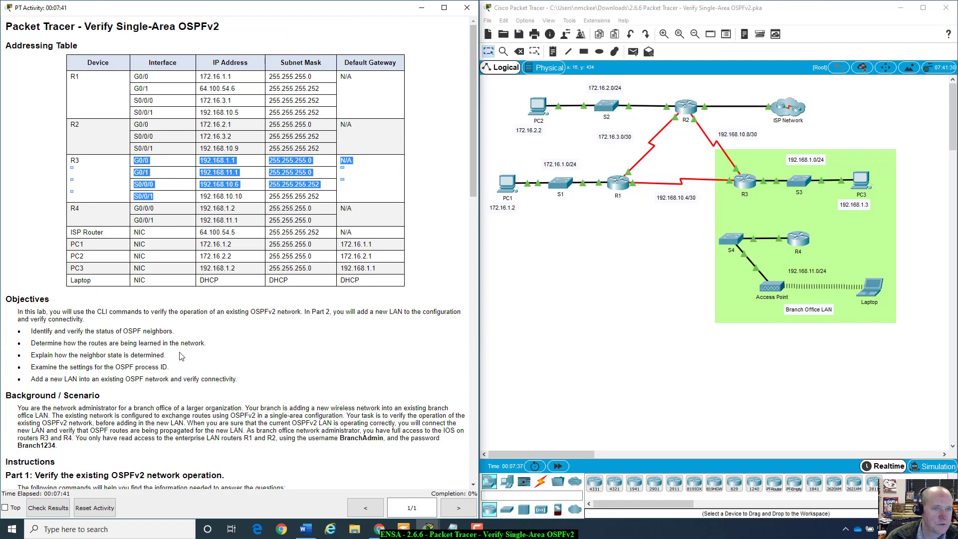
scroll(180, 356, down, 3)
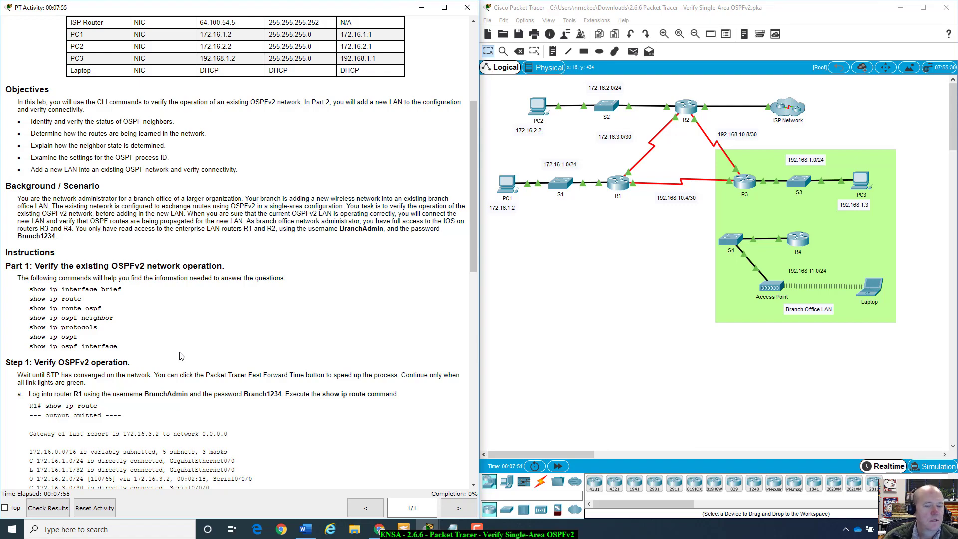
scroll(181, 355, up, 5)
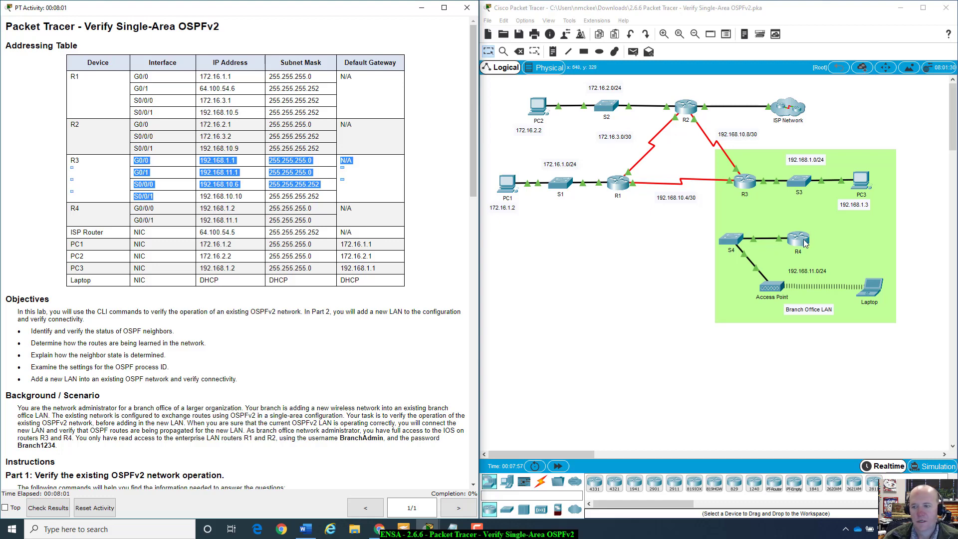
scroll(234, 325, down, 4)
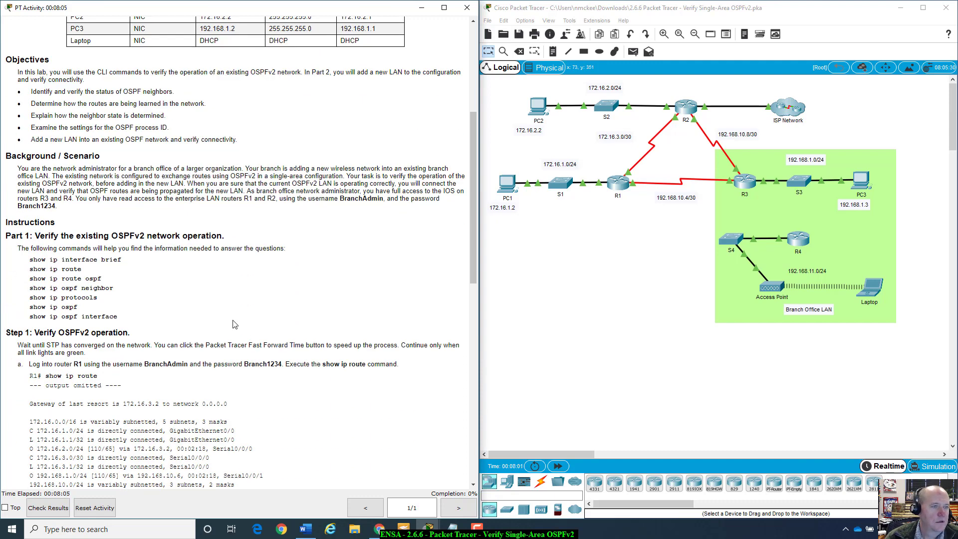
scroll(235, 324, up, 1)
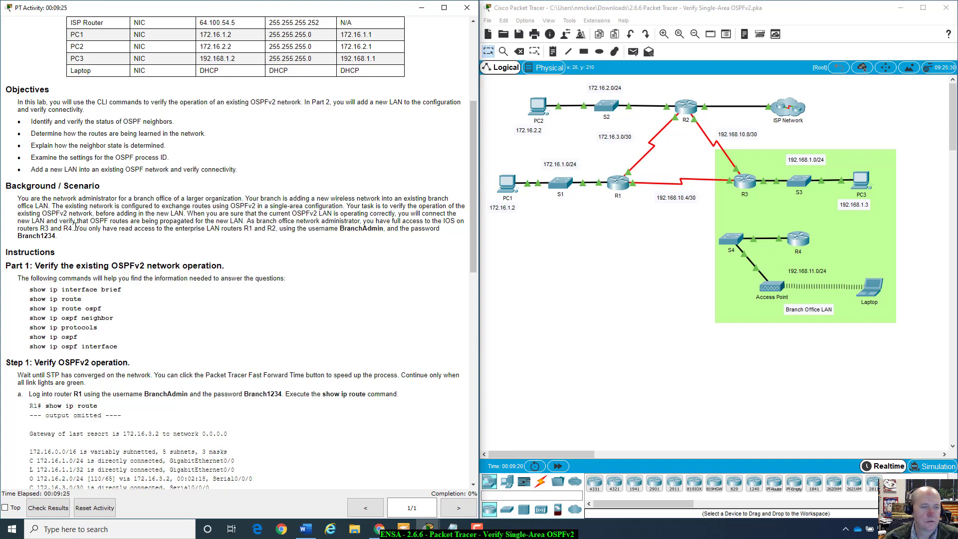
Step: Read the Background sentences on read-only router login credentials and connecting the new LAN
drag(78, 228, 439, 242)
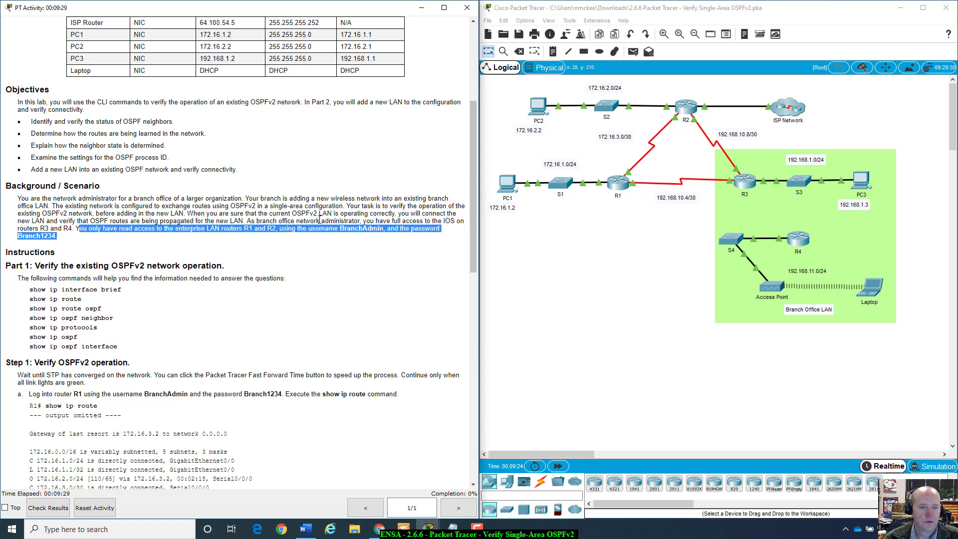
click(319, 220)
drag(240, 213, 83, 213)
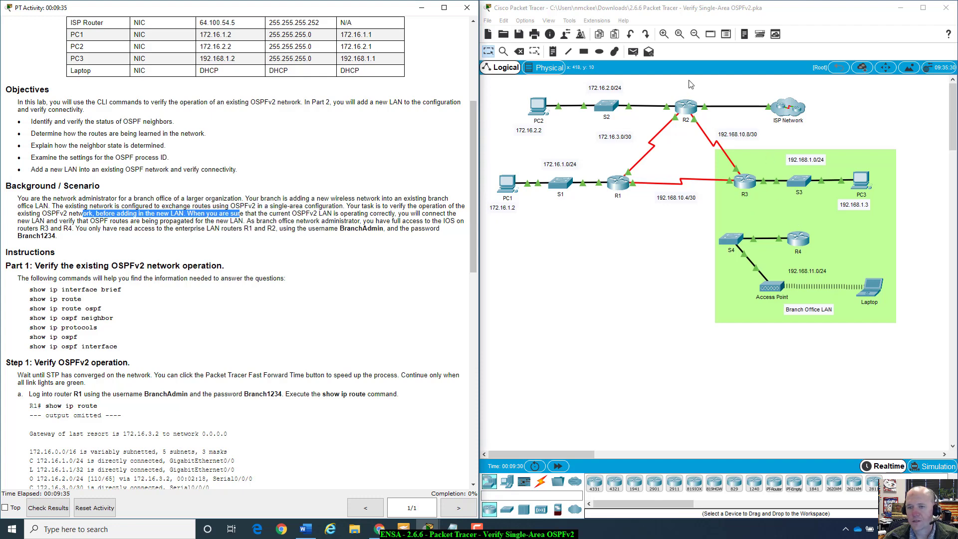
click(191, 323)
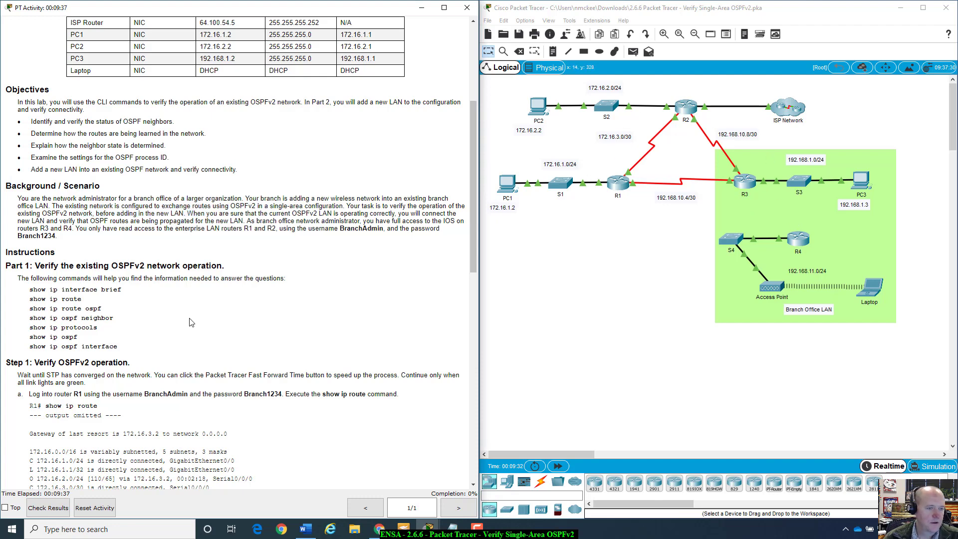
scroll(191, 322, down, 3)
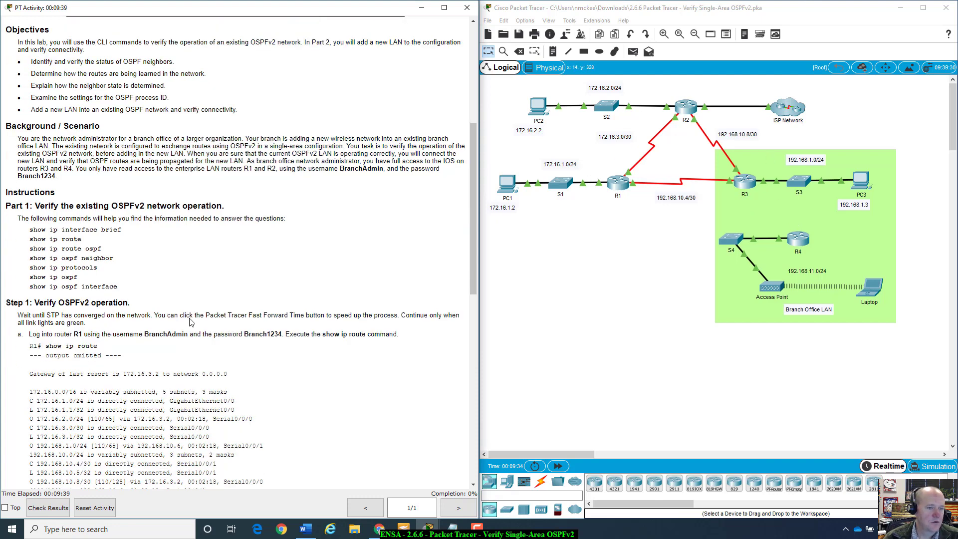
scroll(191, 322, down, 1)
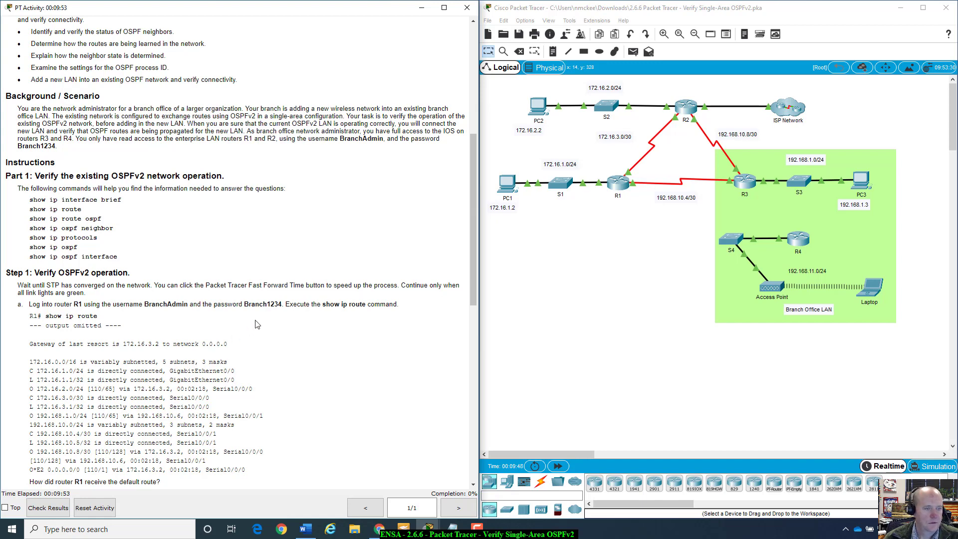
scroll(257, 324, down, 1)
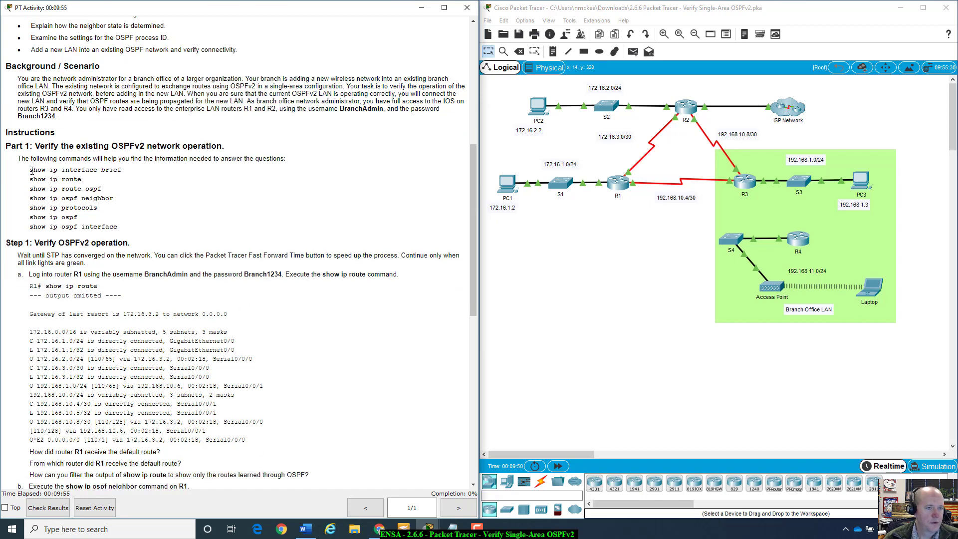
Step: Review the verification command list and fast-forward simulation time so OSPF converges
drag(30, 168, 142, 226)
click(143, 226)
scroll(148, 232, down, 2)
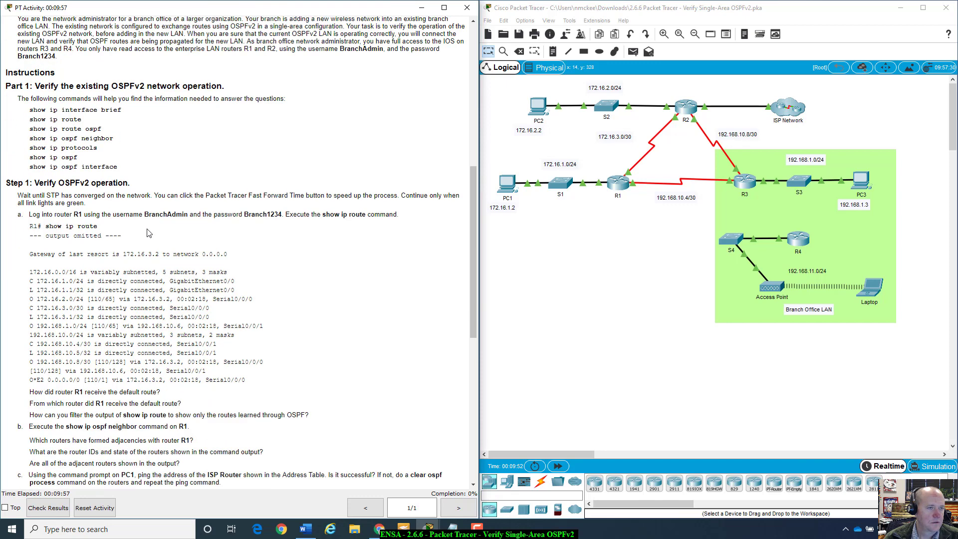
scroll(148, 232, down, 2)
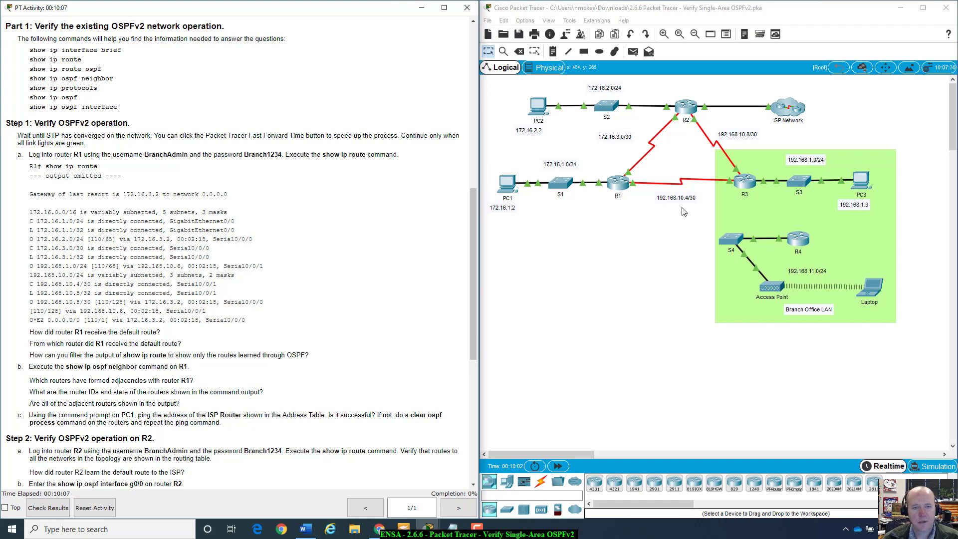
click(565, 471)
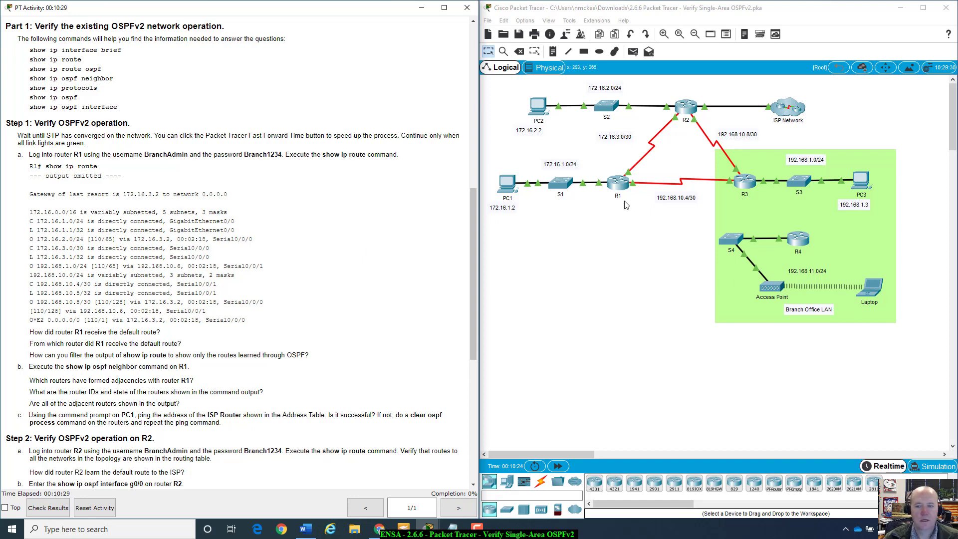
Step: Open router R1's device window on its CLI tab, moved over the topology
click(617, 188)
click(617, 188)
drag(452, 116, 655, 135)
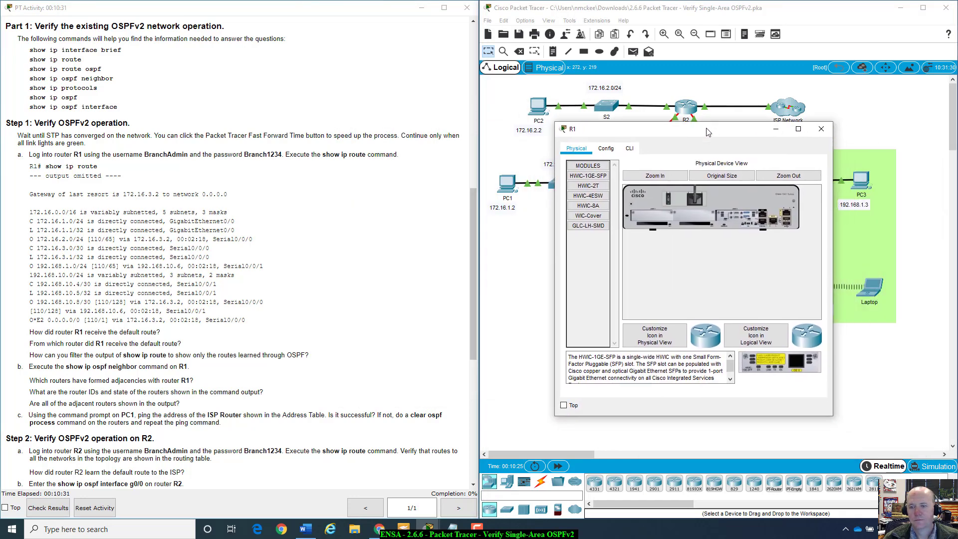
click(625, 146)
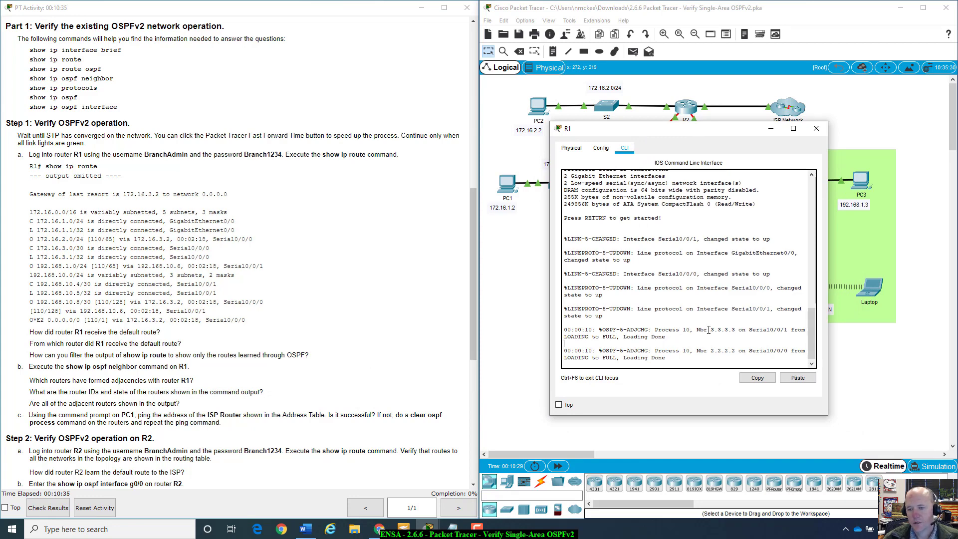
Step: Note the FULL OSPF adjacencies with 3.3.3.3 and 2.2.2.2 and bring up the Username prompt
drag(708, 329, 744, 360)
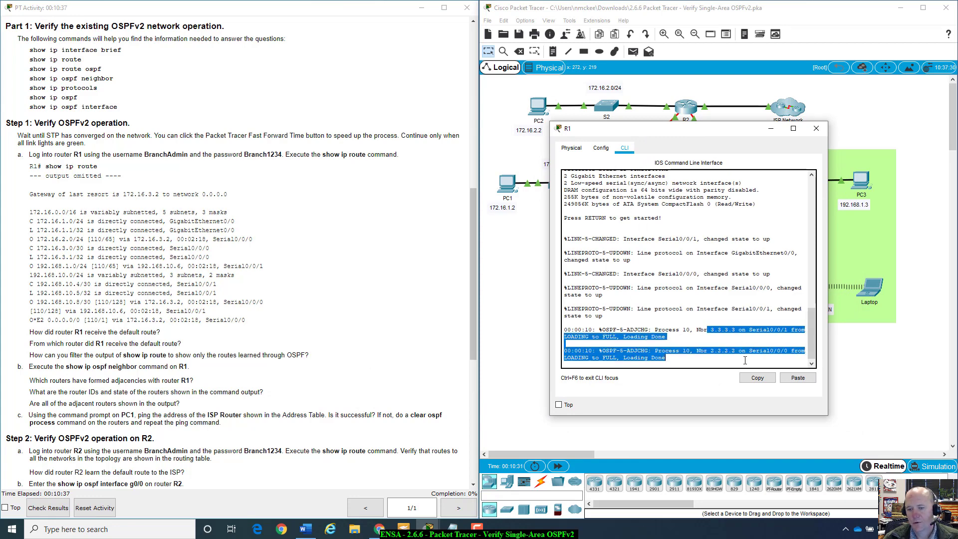
click(682, 363)
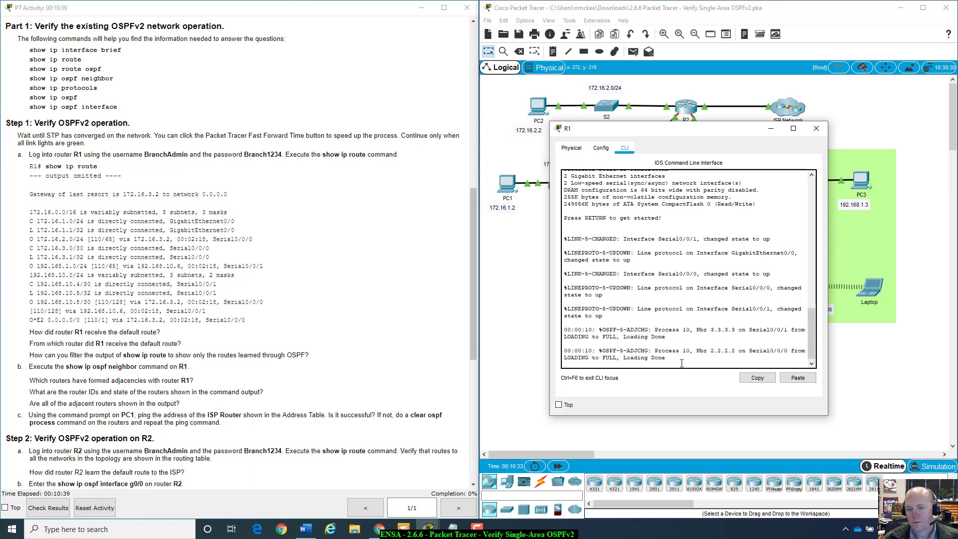
key(Return)
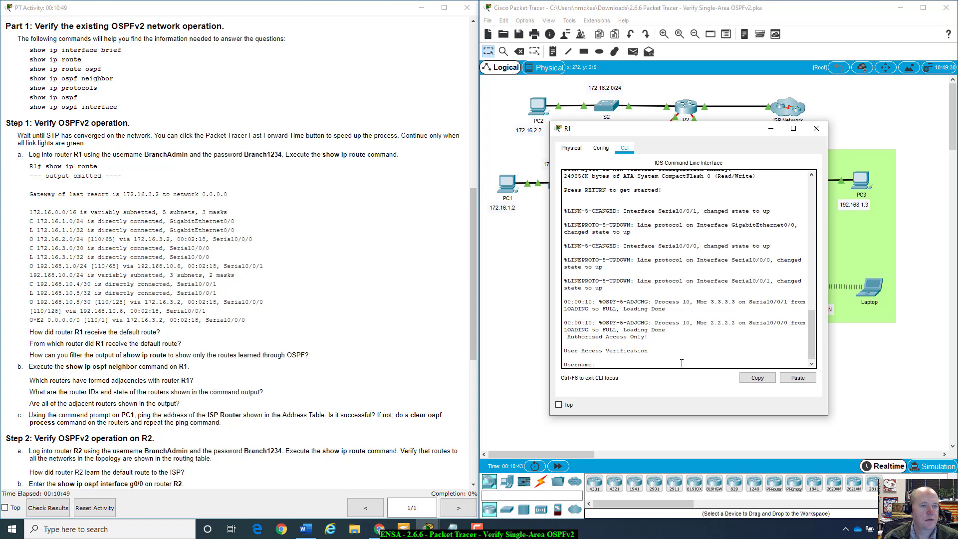
key(BackSpace)
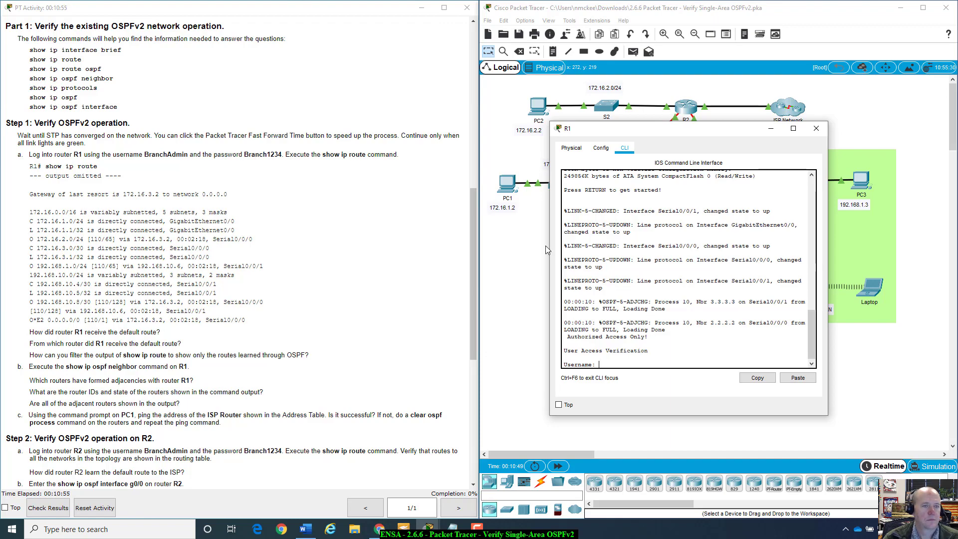
scroll(399, 248, up, 3)
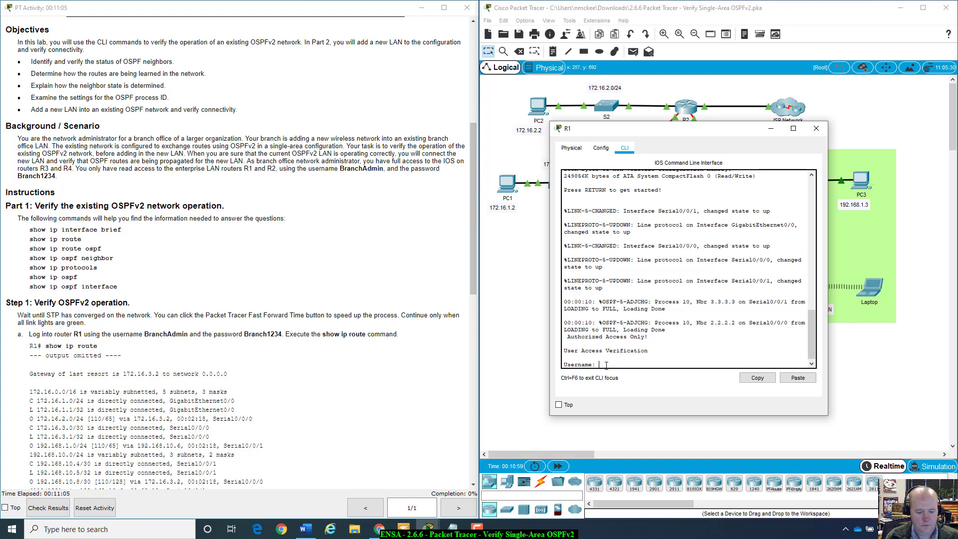
Step: Log into R1 with the lab username and password, retrying after a failed first attempt
text(Branch)
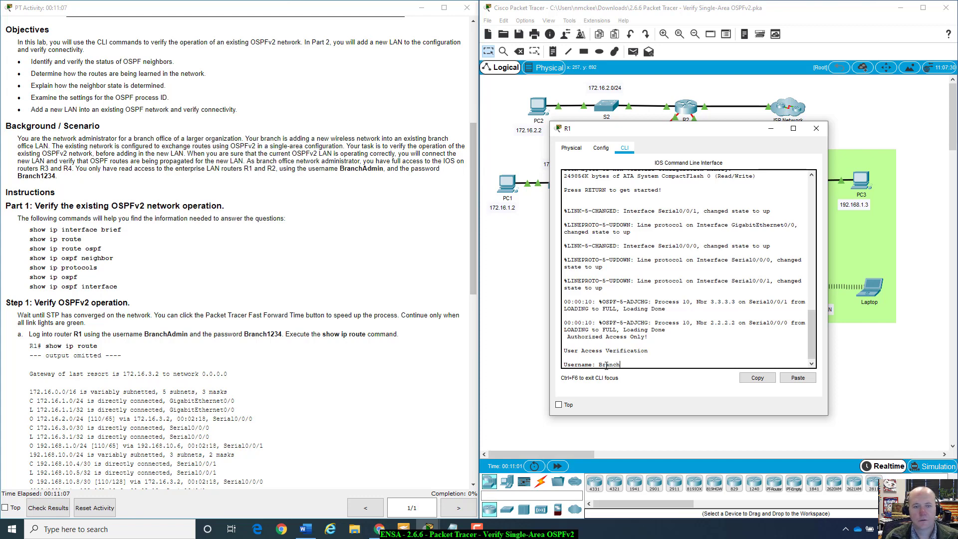
text(Admin)
key(Return)
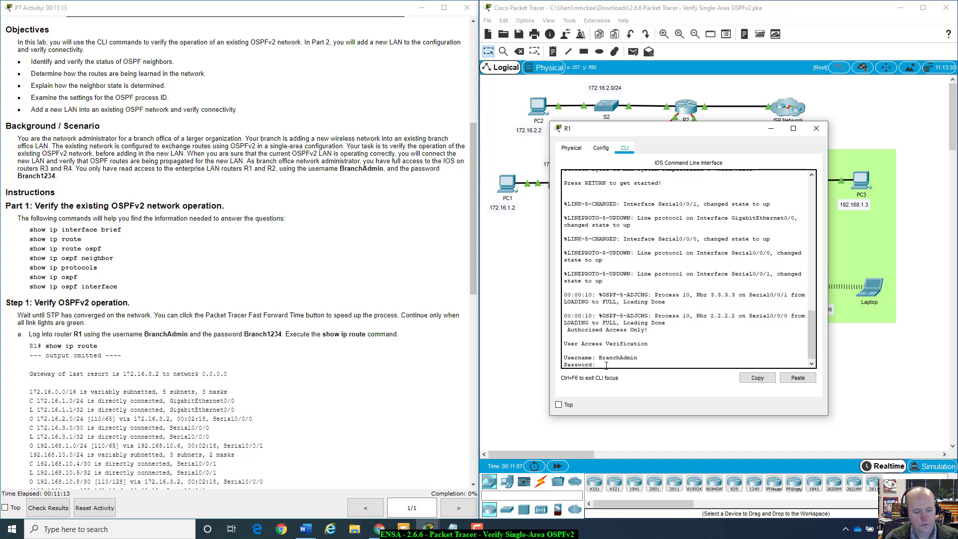
key(Return)
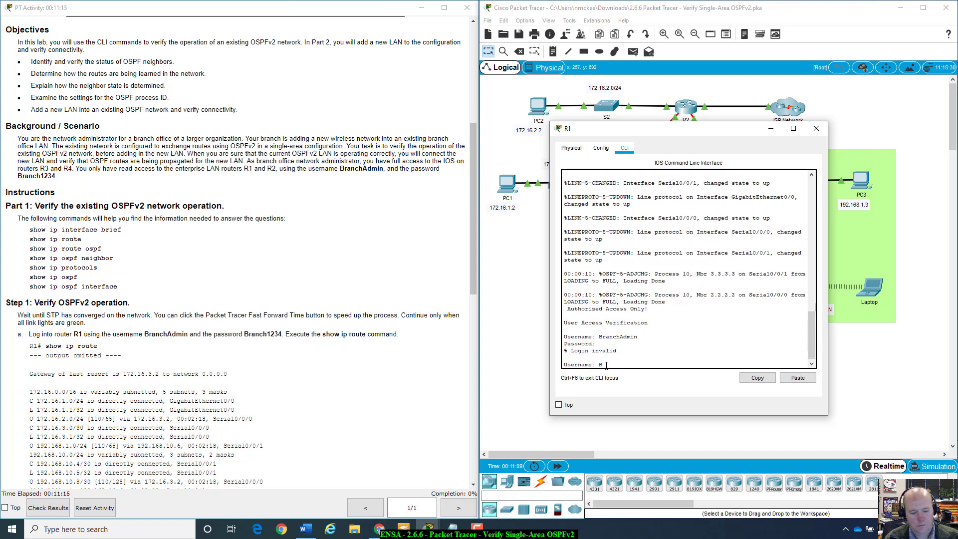
text(Branc)
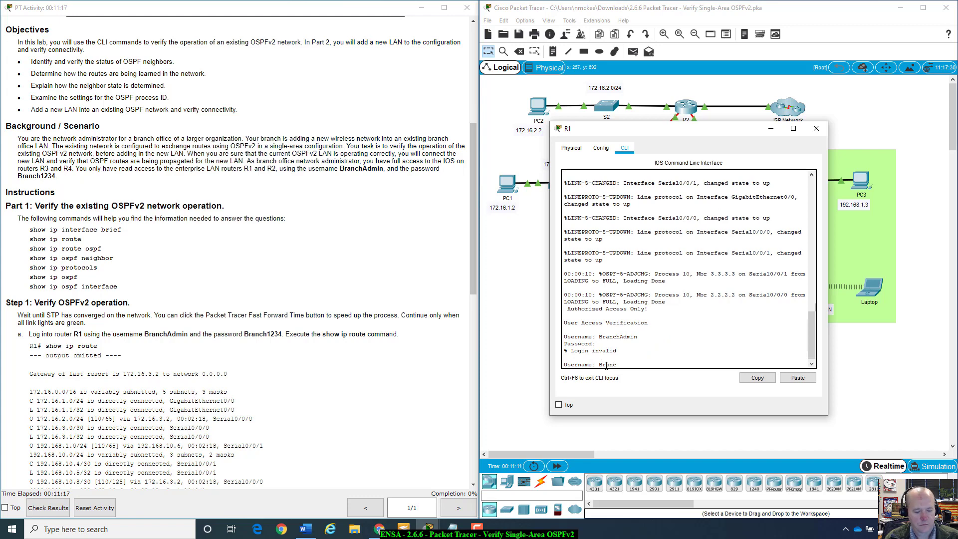
text(h1234)
key(Return)
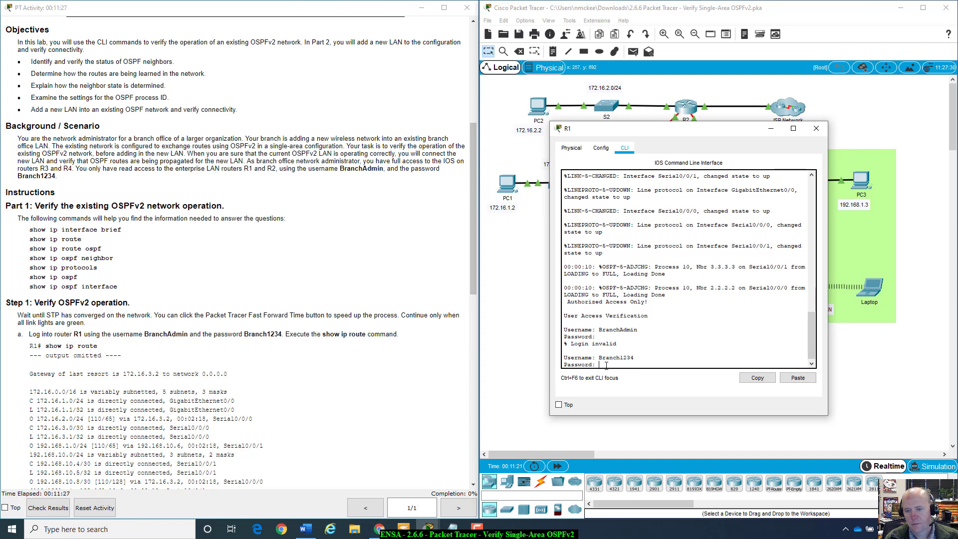
key(Return)
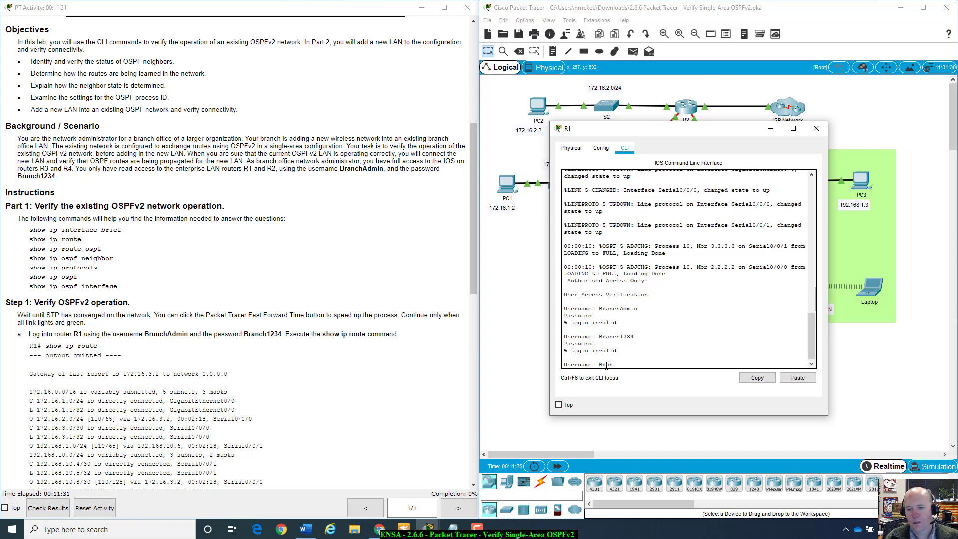
text(BranchAdmin)
key(Return)
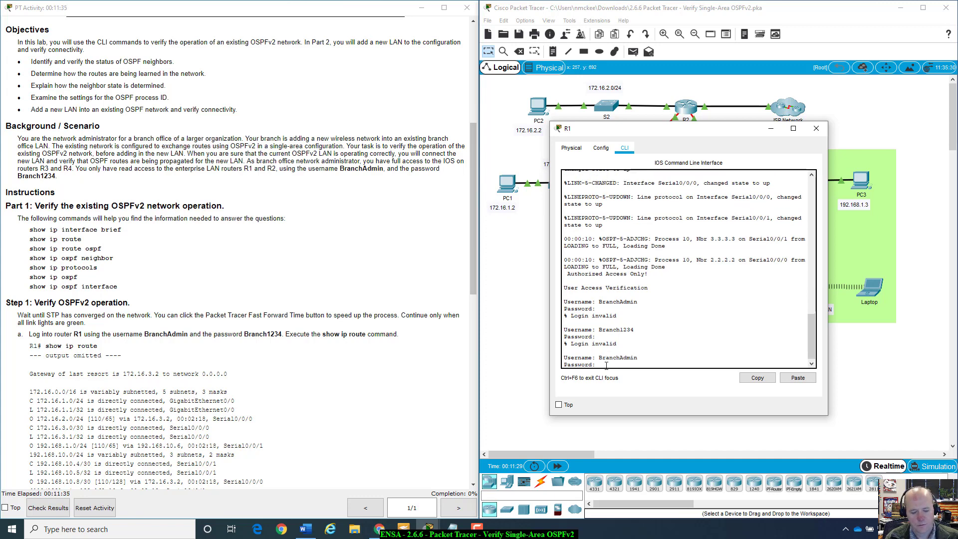
text(Branch1234)
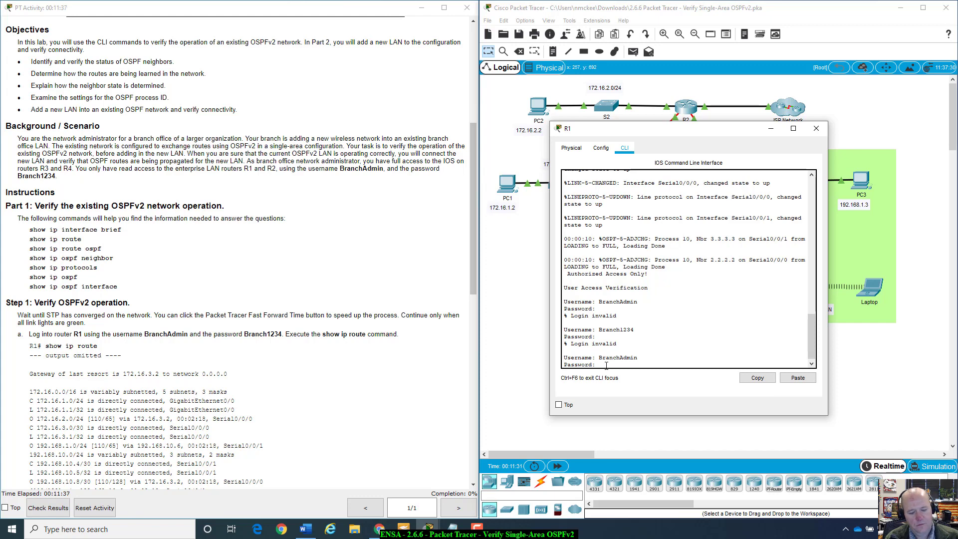
key(Return)
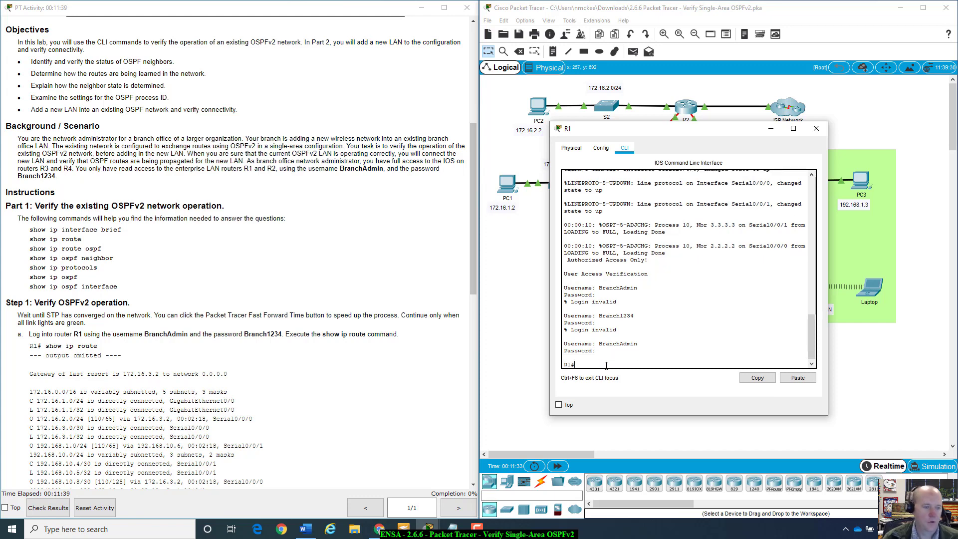
Step: Run show ip route on R1 and highlight the gateway of last resort 172.16.3.2
scroll(365, 253, down, 4)
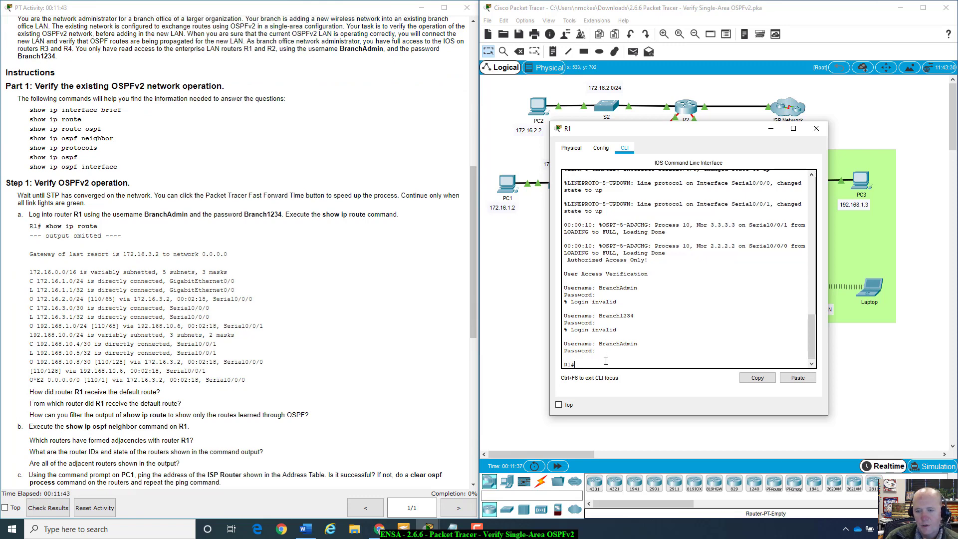
text(show)
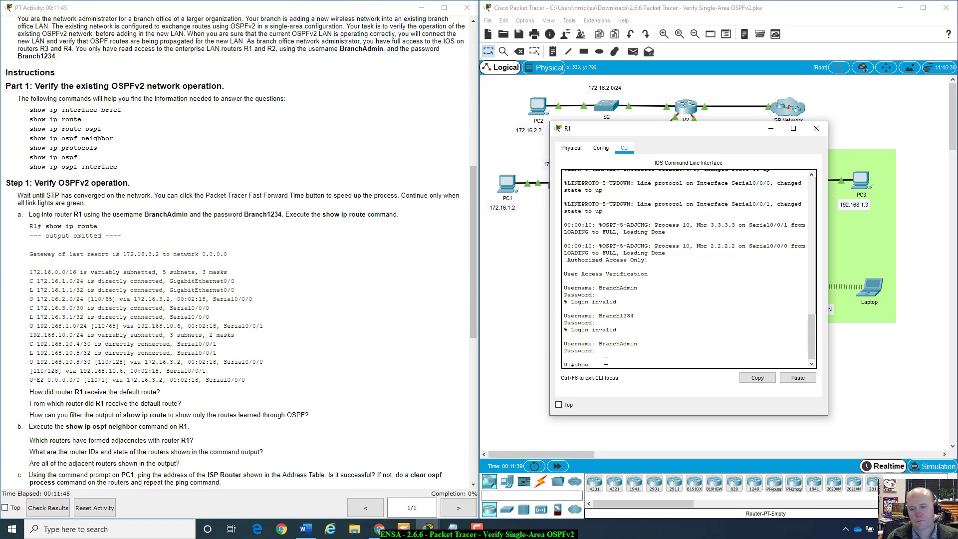
text( ip route)
key(Return)
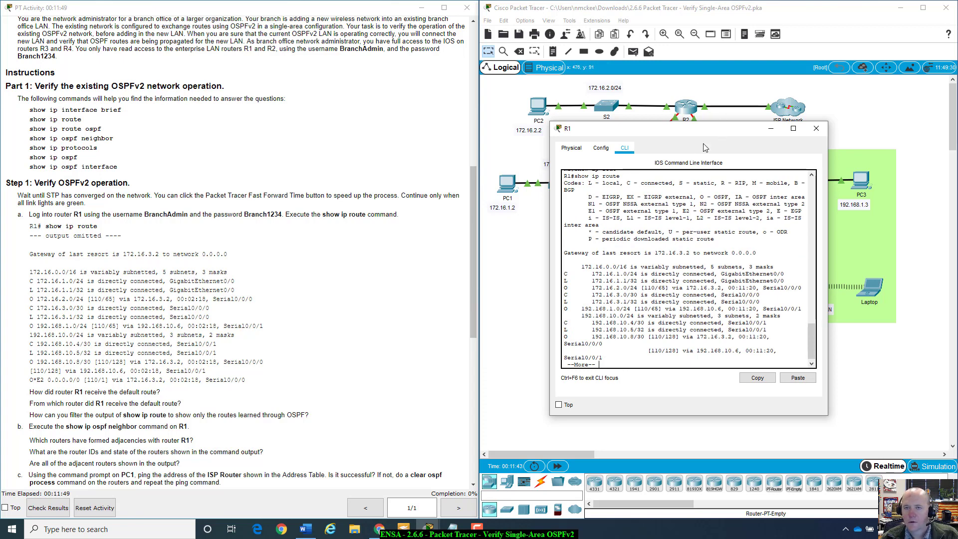
drag(723, 130, 592, 222)
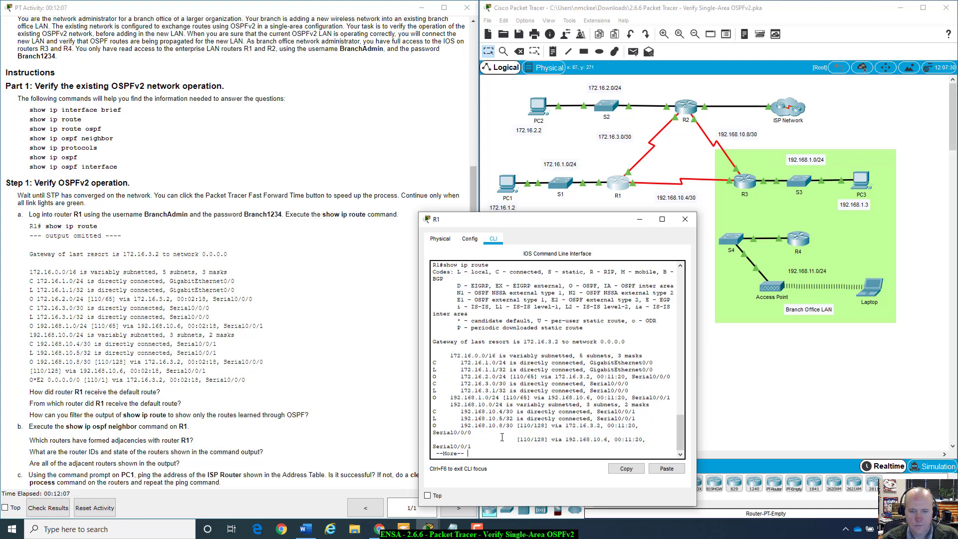
drag(502, 225, 489, 223)
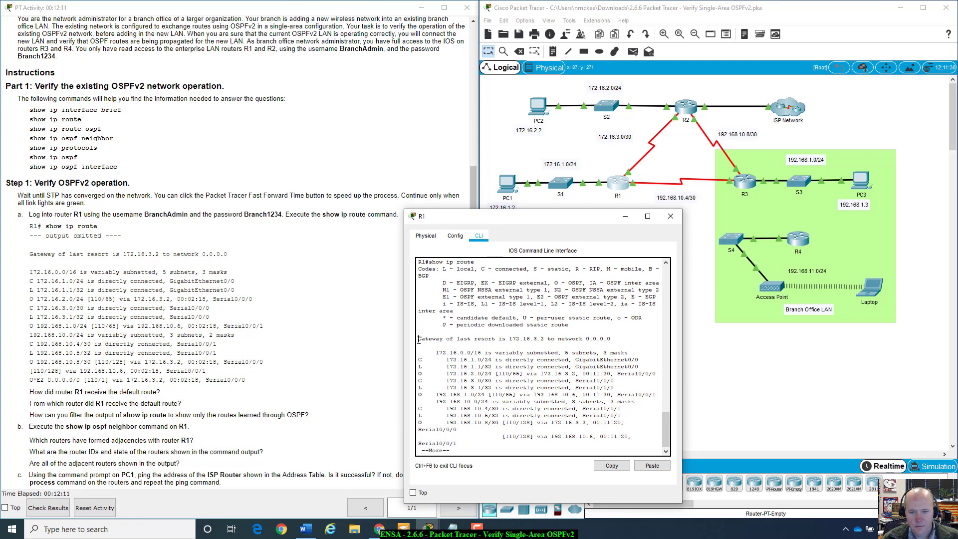
drag(418, 334, 494, 342)
drag(418, 339, 618, 341)
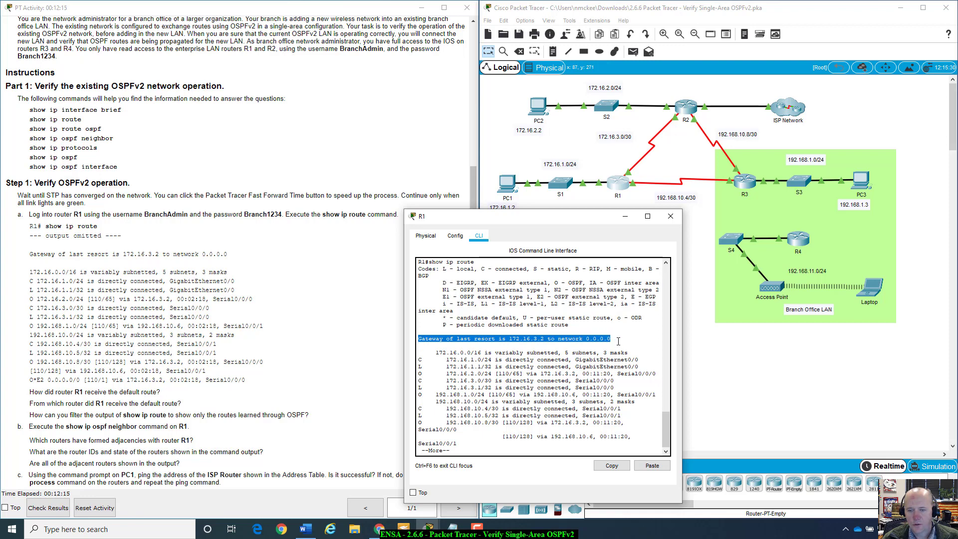
click(624, 343)
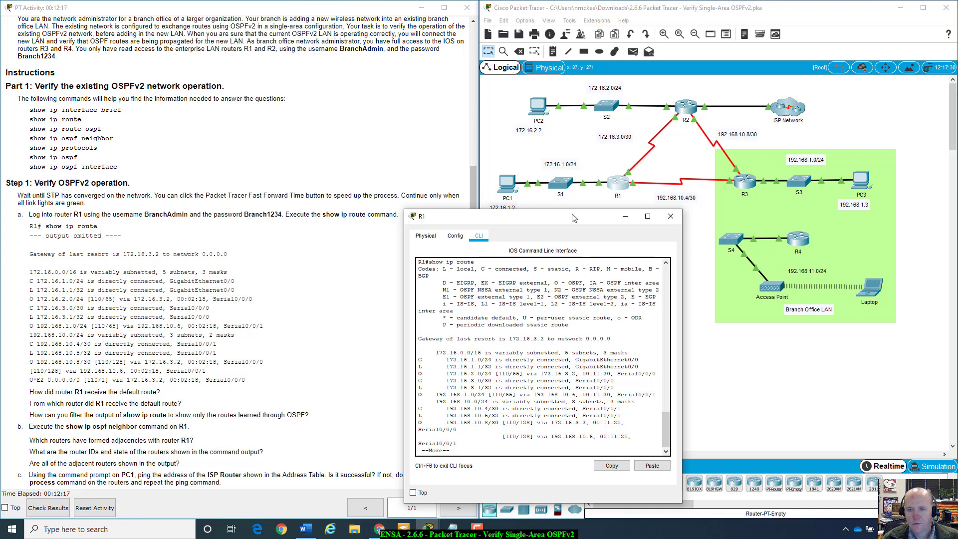
drag(579, 220, 656, 265)
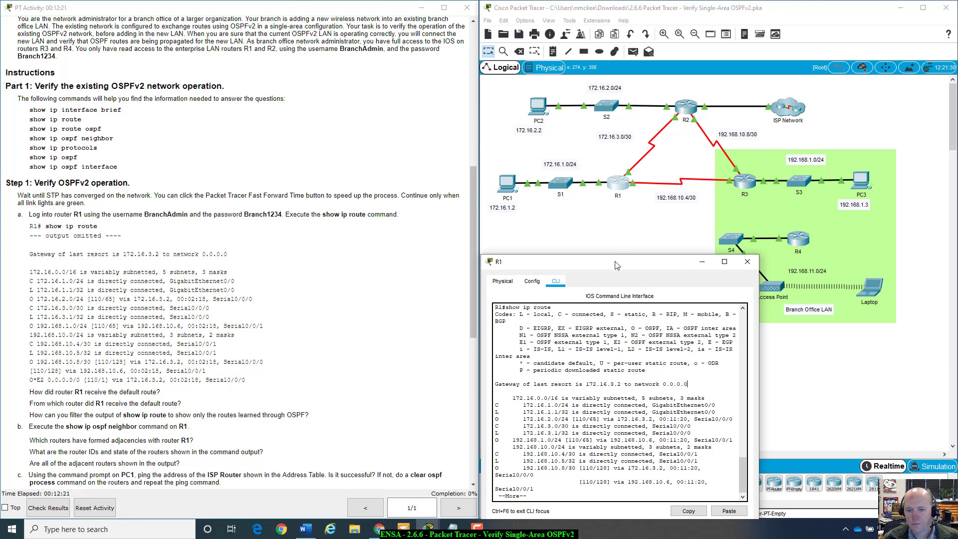
drag(618, 263, 621, 234)
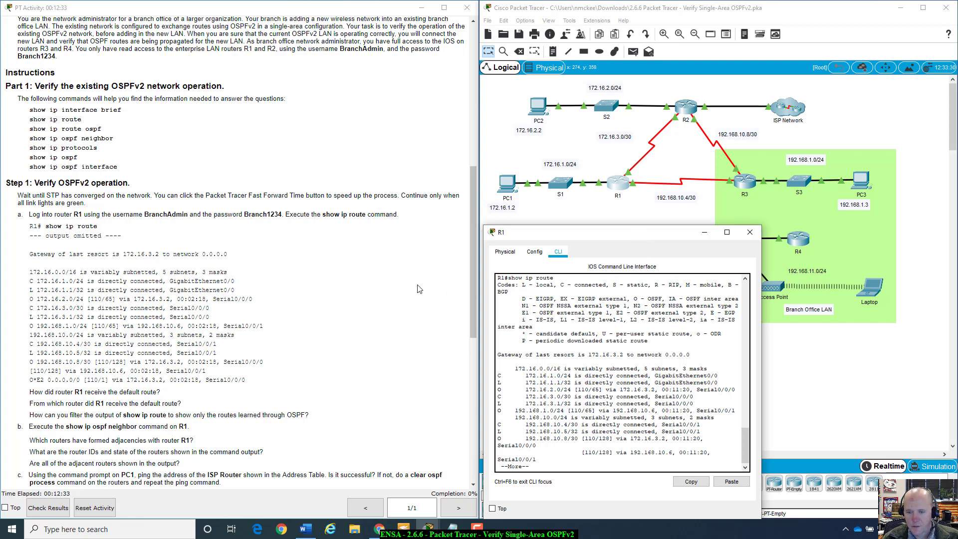
Step: Highlight R2's S0/0/0 row (172.16.3.2) in the addressing table, then reopen R1's CLI
scroll(301, 219, up, 10)
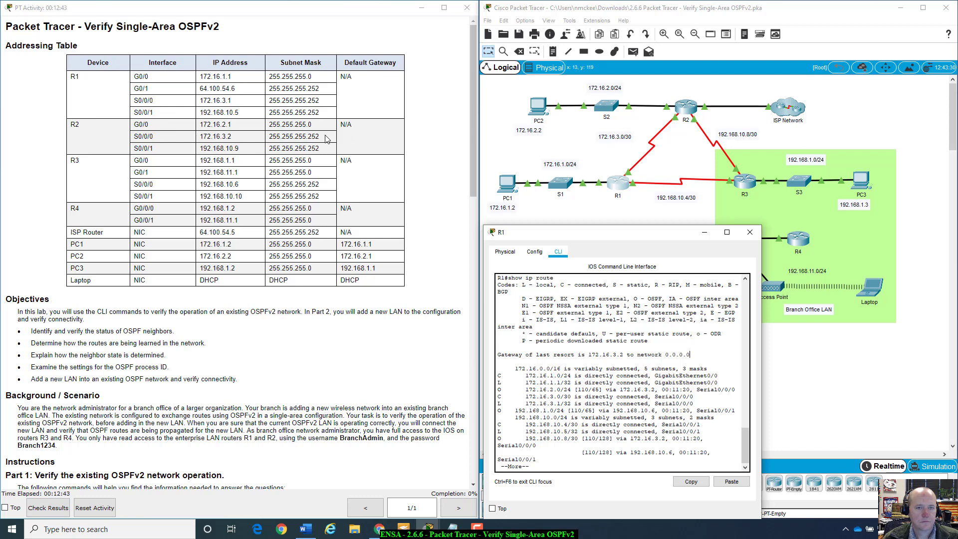
drag(328, 140, 128, 139)
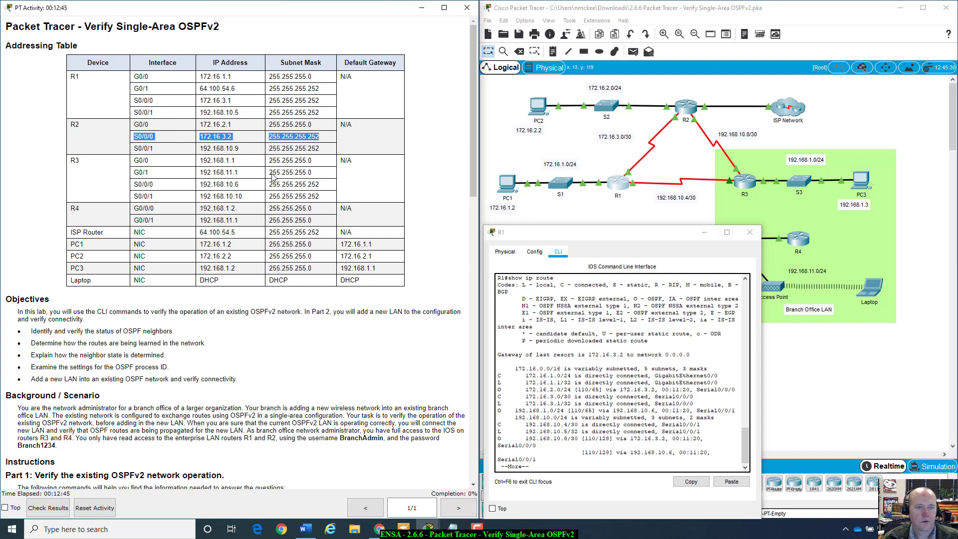
click(724, 98)
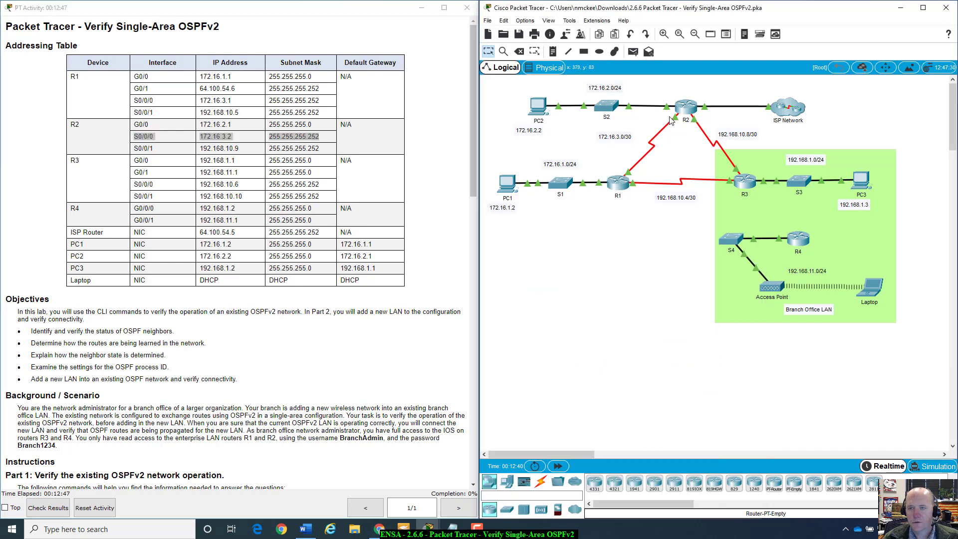
mouse_move(675, 123)
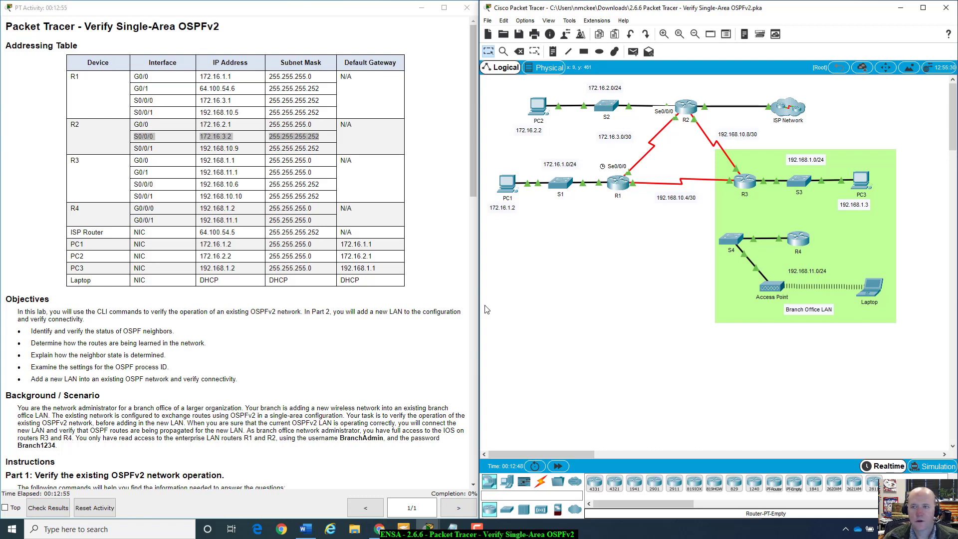
click(621, 184)
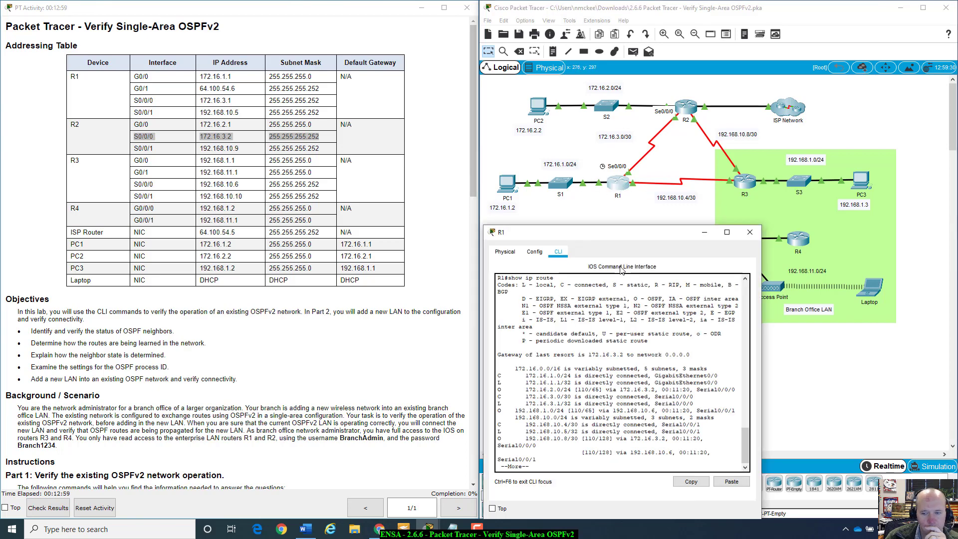
Step: Highlight Step 1's question about how R1 received its default route
drag(630, 248, 669, 205)
scroll(181, 314, down, 7)
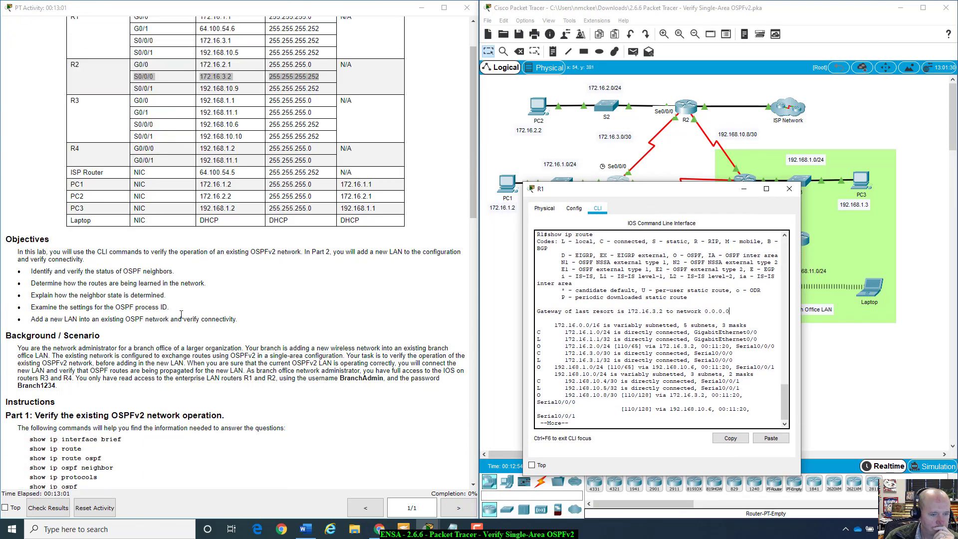
scroll(181, 314, down, 6)
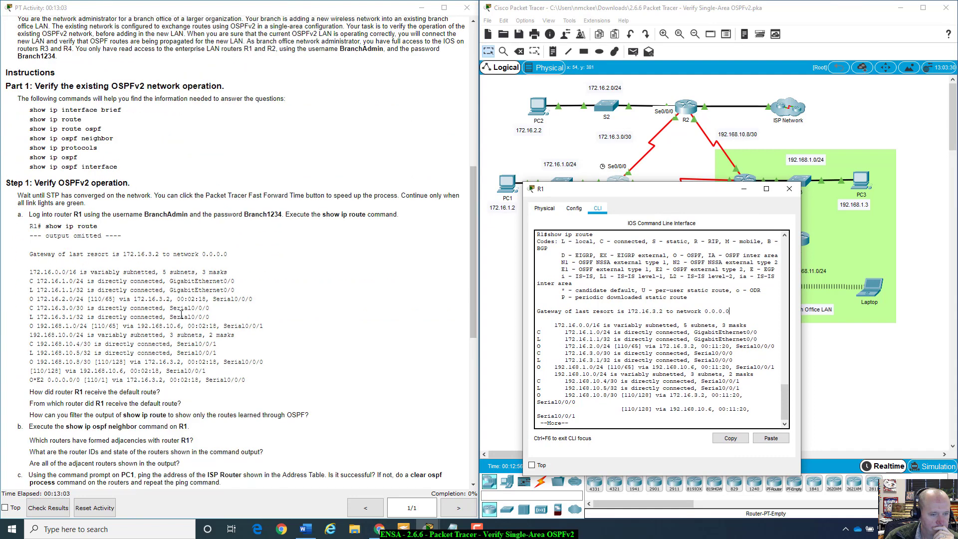
drag(561, 189, 550, 161)
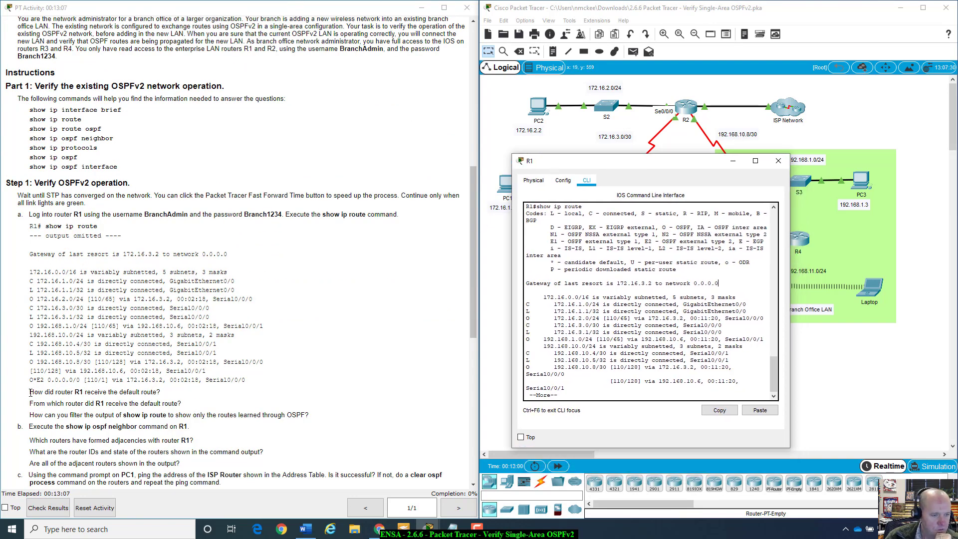
drag(29, 392, 164, 394)
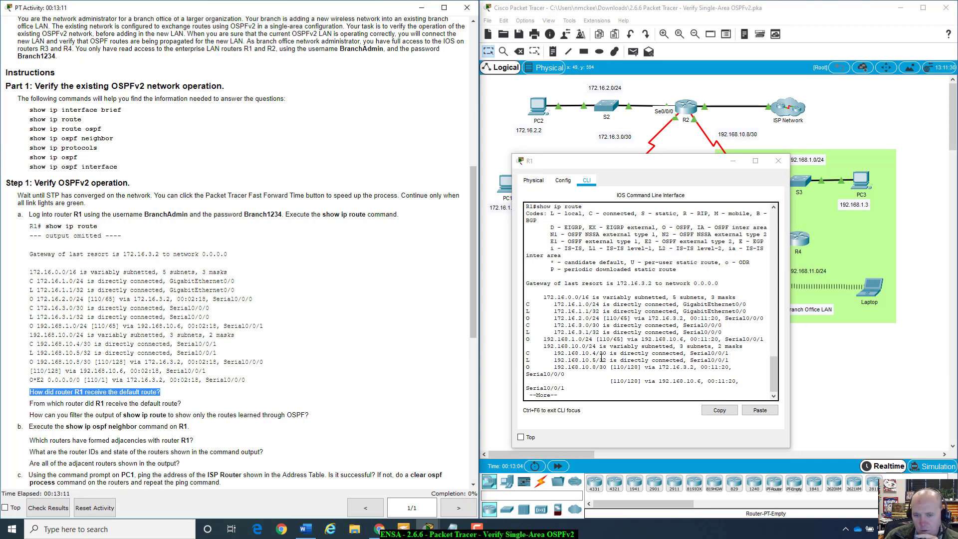
Step: Highlight R1's routes 172.16.2.0/24, 172.16.1.0/24 and local 172.16.1.1/32, then show the topology
scroll(602, 358, up, 2)
scroll(602, 357, down, 2)
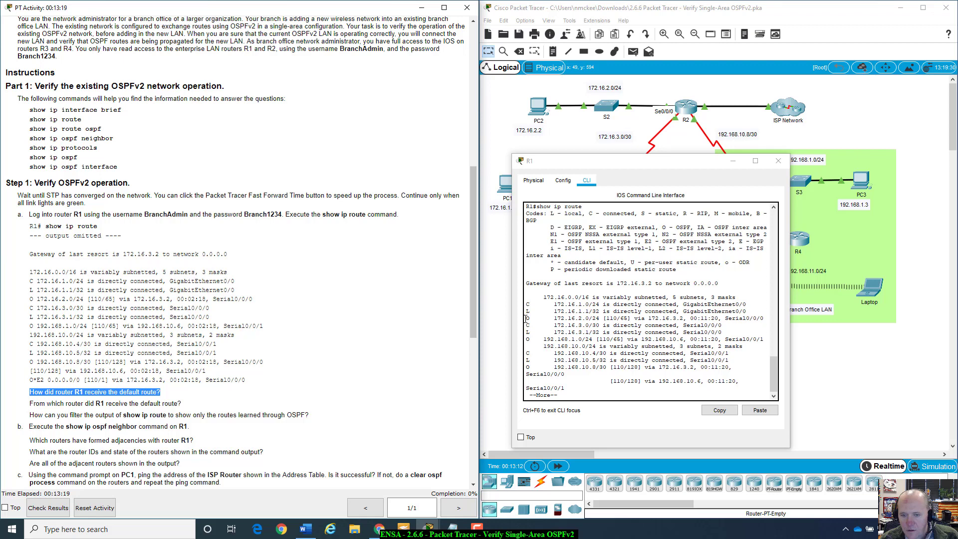
drag(527, 318, 603, 318)
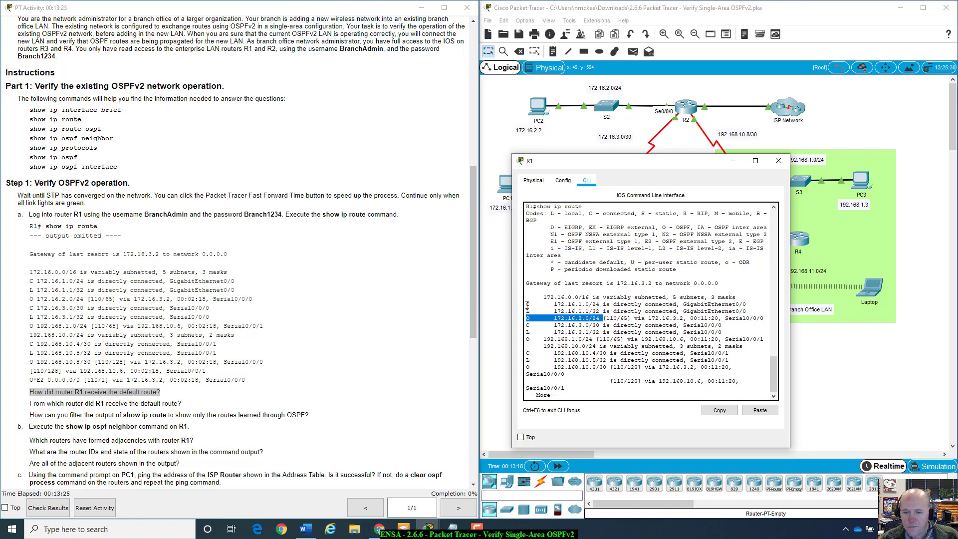
drag(527, 305, 748, 305)
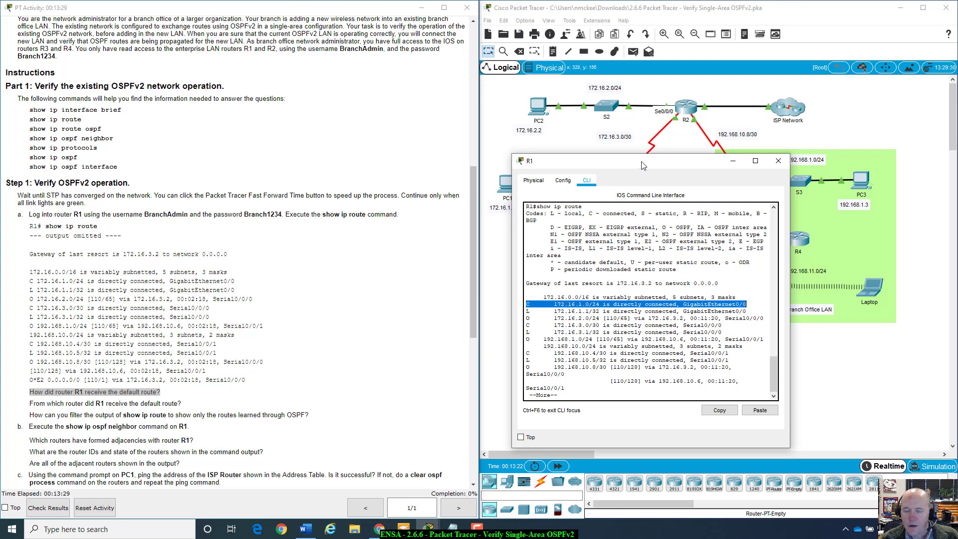
drag(642, 163, 649, 225)
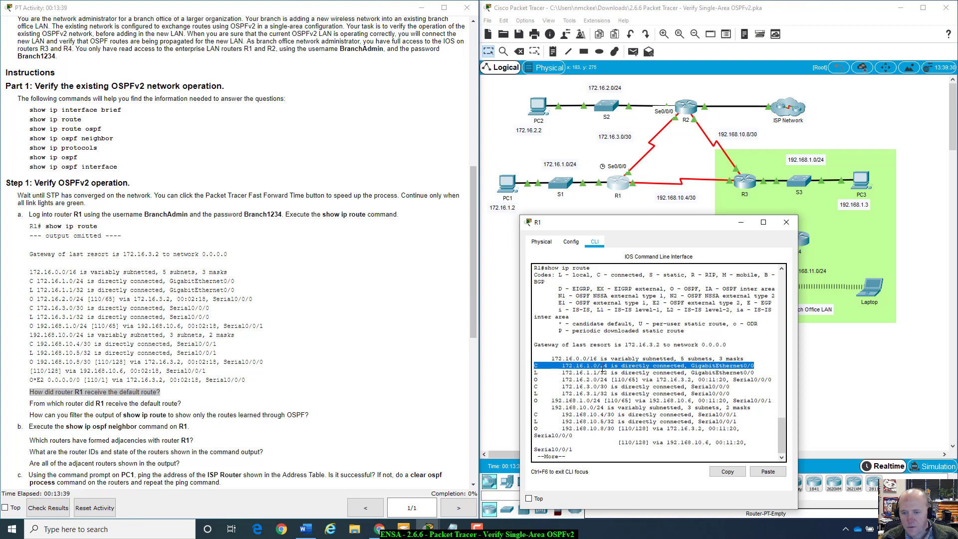
double_click(603, 369)
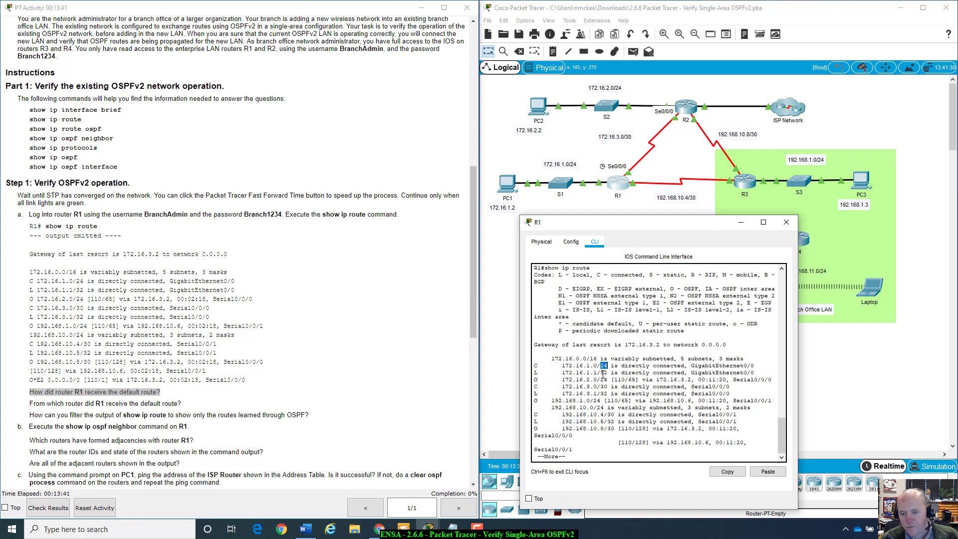
click(603, 374)
drag(535, 370, 754, 373)
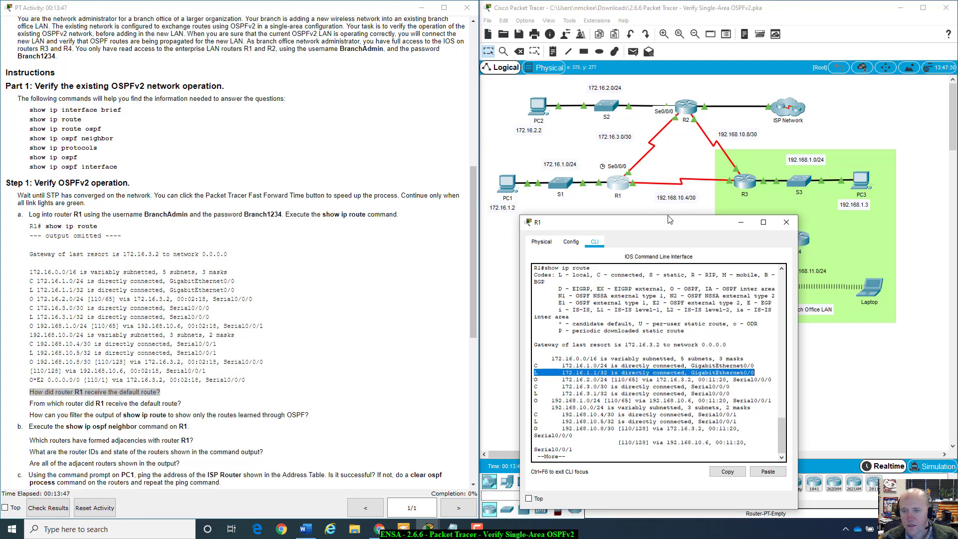
click(602, 195)
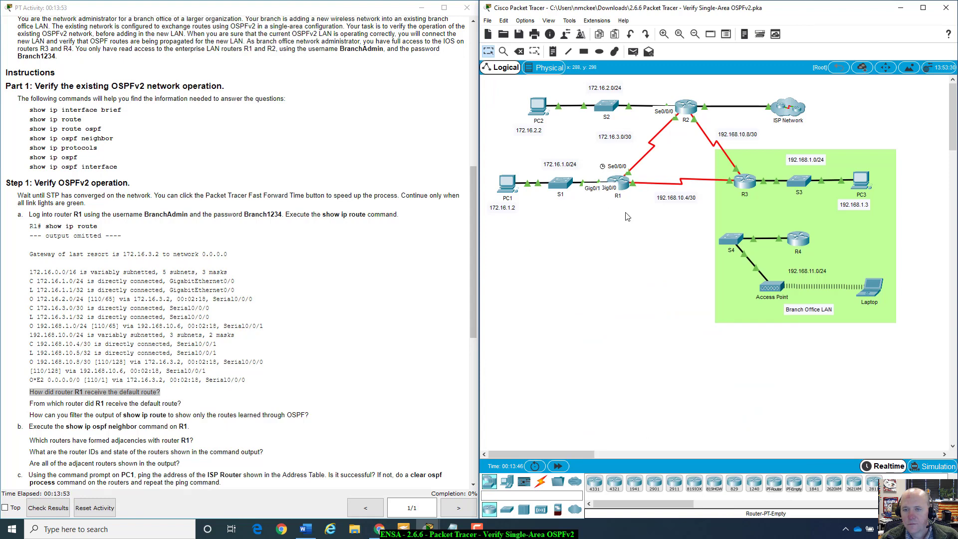
Step: In R1's routing table, highlight the 172.16.2.0/24 OSPF route with its cost and next hop 172.16.3.2
click(619, 185)
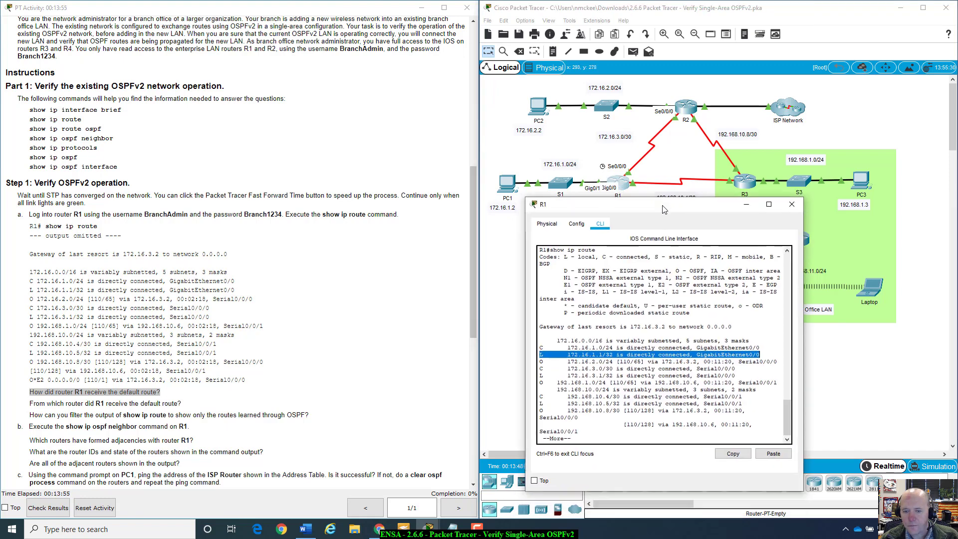
drag(663, 210, 665, 205)
click(594, 371)
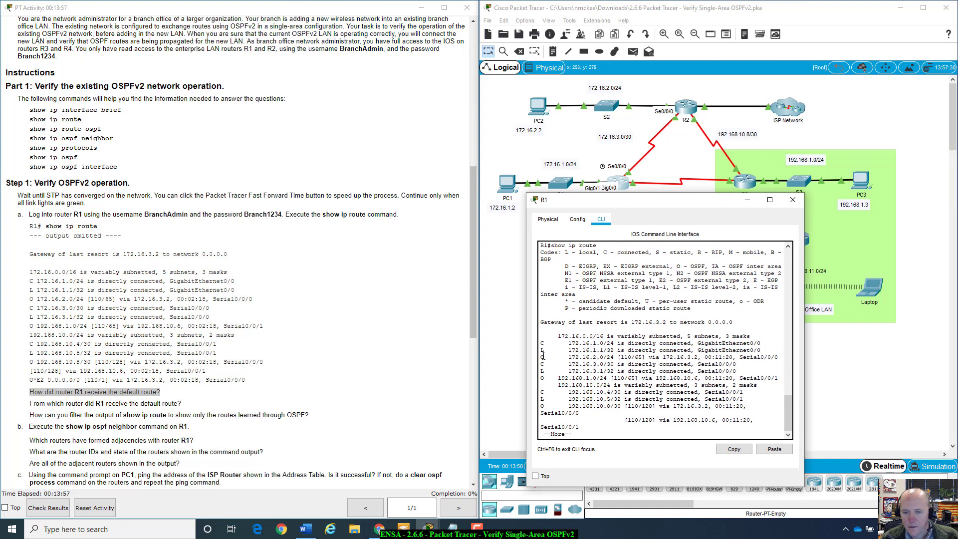
drag(542, 356, 636, 357)
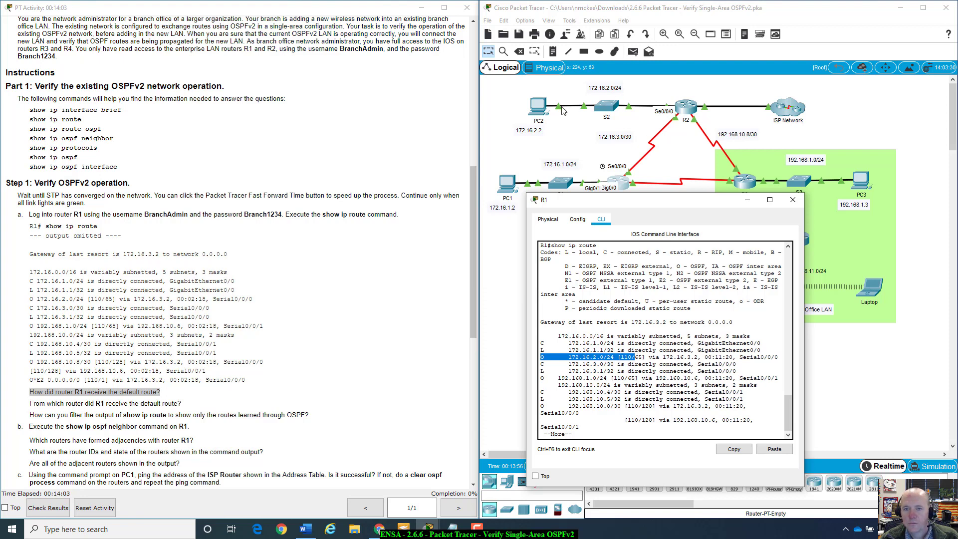
click(647, 357)
drag(622, 357, 707, 358)
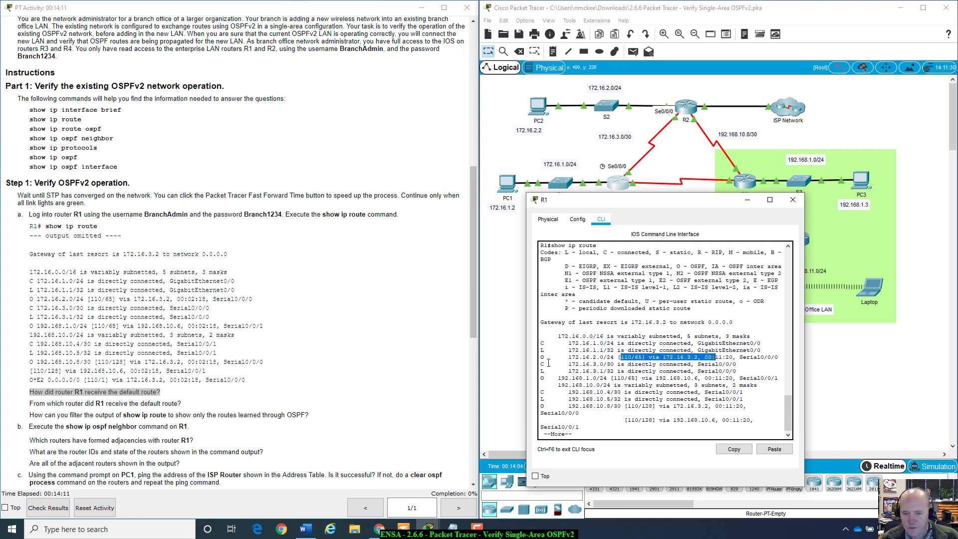
Step: Highlight connected 172.16.3.0/30 on Serial0/0/0 and OSPF route 192.168.1.0/24 via 192.168.10.6
drag(540, 363, 673, 364)
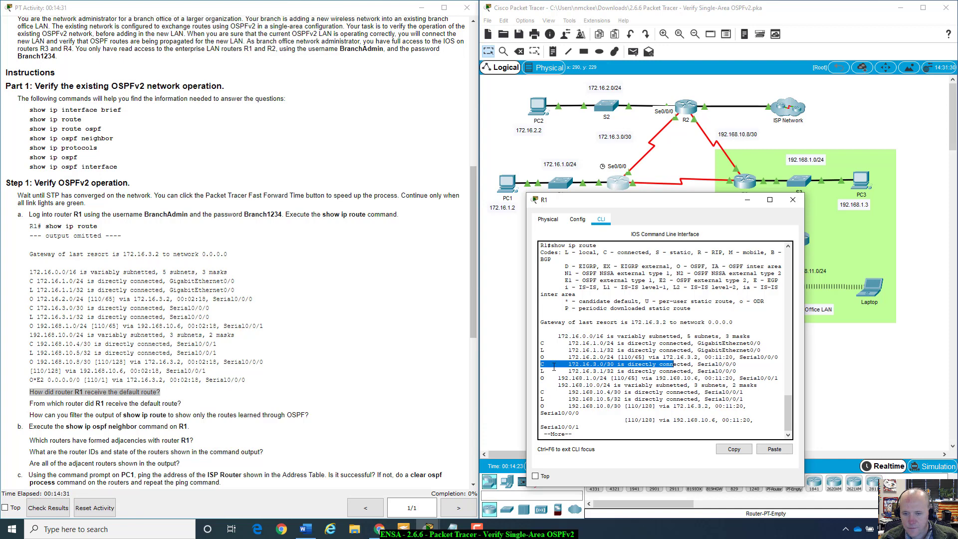
drag(553, 367, 611, 379)
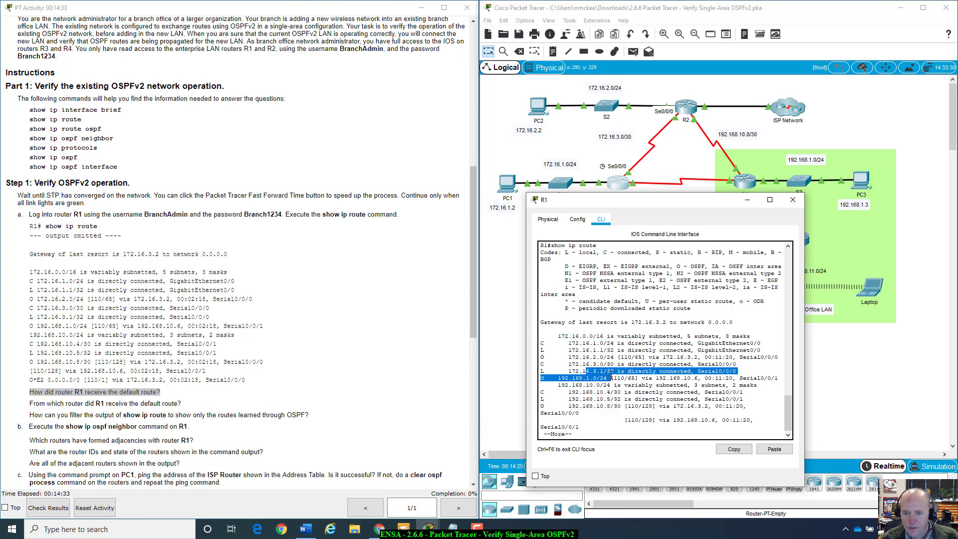
click(567, 380)
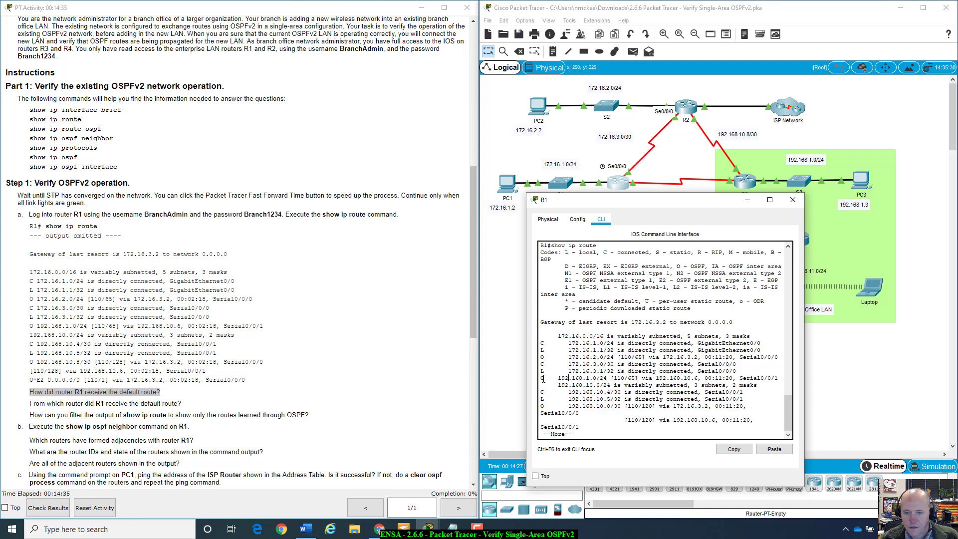
drag(541, 378, 586, 381)
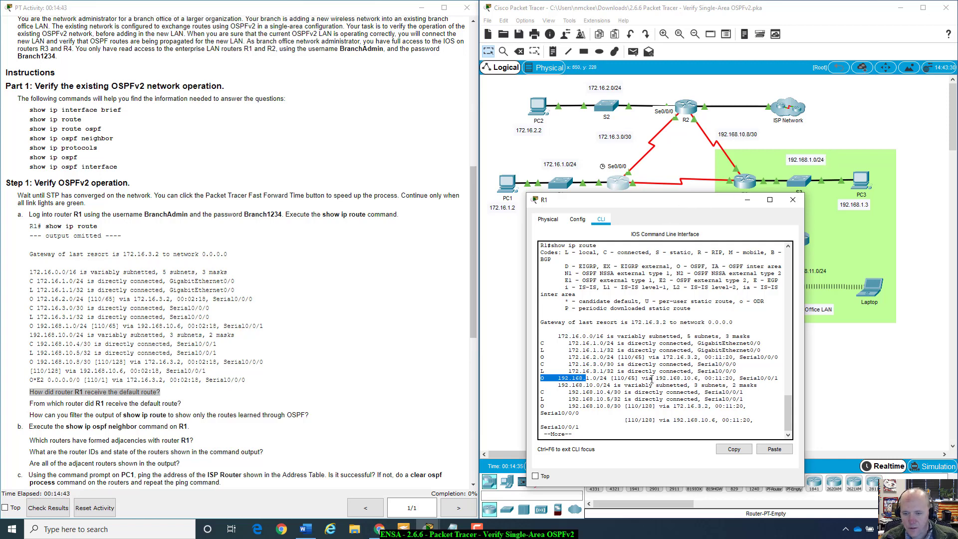
drag(654, 379, 778, 378)
drag(644, 204, 640, 260)
click(631, 185)
mouse_move(631, 185)
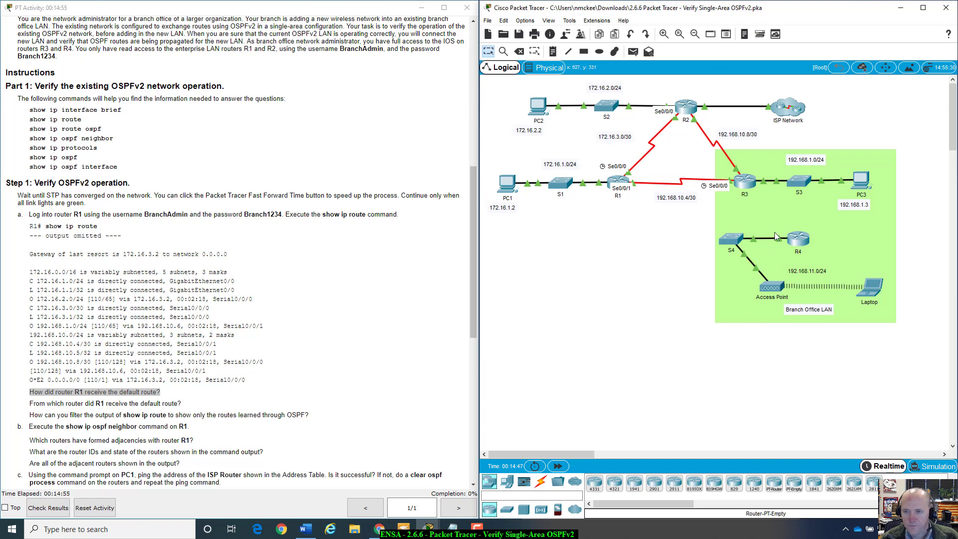
Step: Reopen R1's terminal and highlight next hop 192.168.10.6 and the connected 192.168.10.4/30 network
click(620, 181)
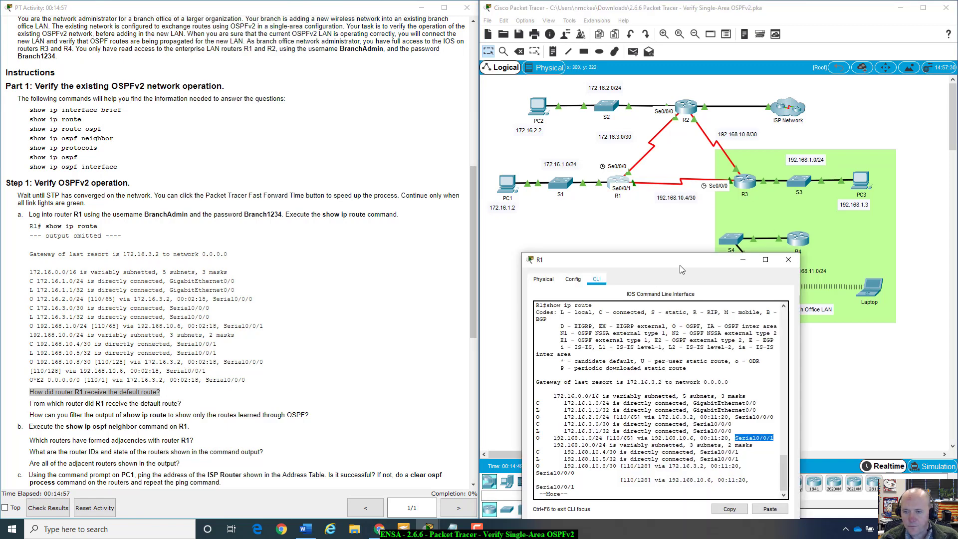
drag(680, 261, 695, 180)
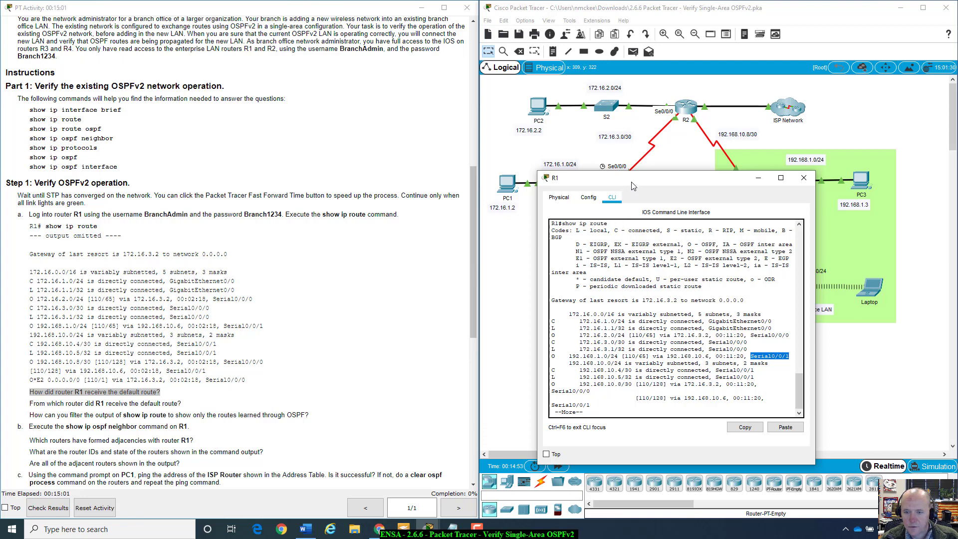
drag(635, 185, 620, 208)
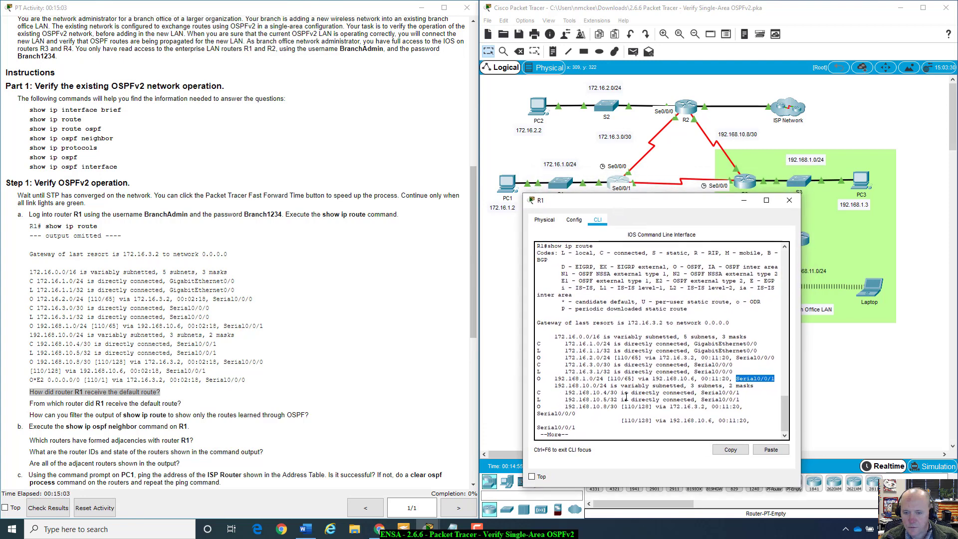
drag(618, 378, 705, 379)
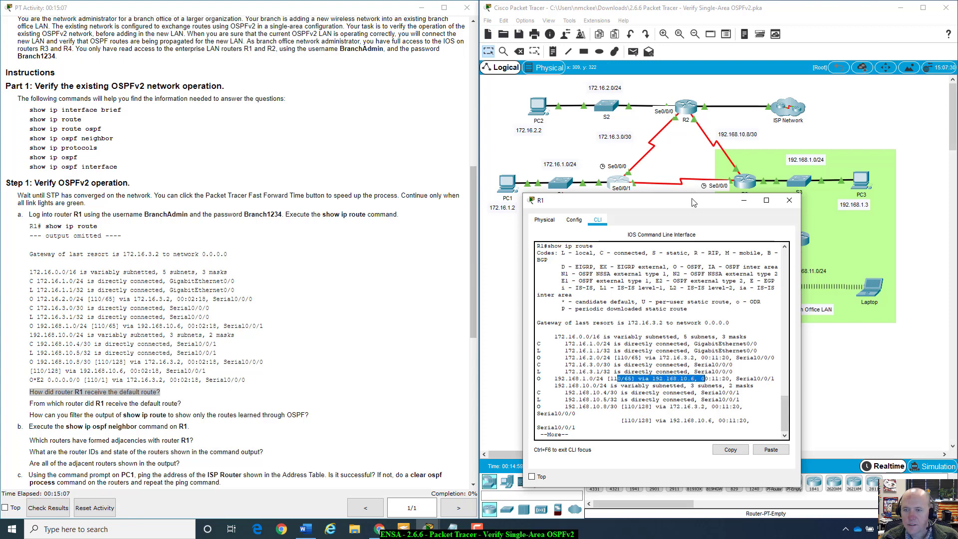
drag(694, 199, 689, 225)
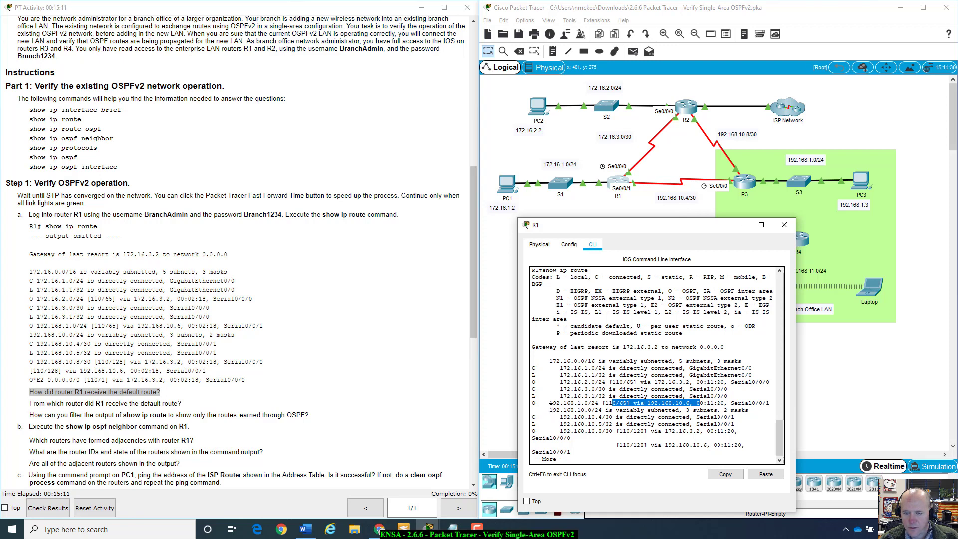
drag(549, 410, 743, 408)
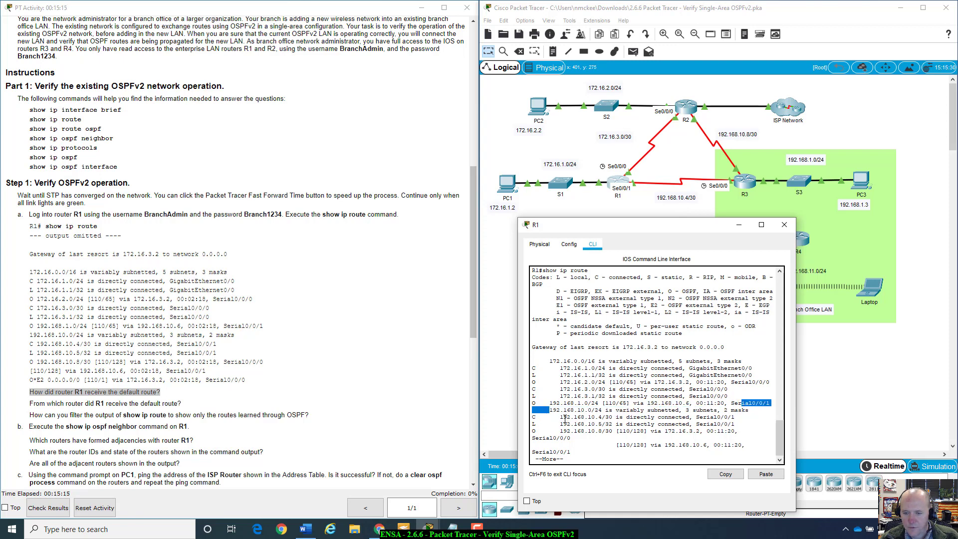
drag(563, 417, 622, 424)
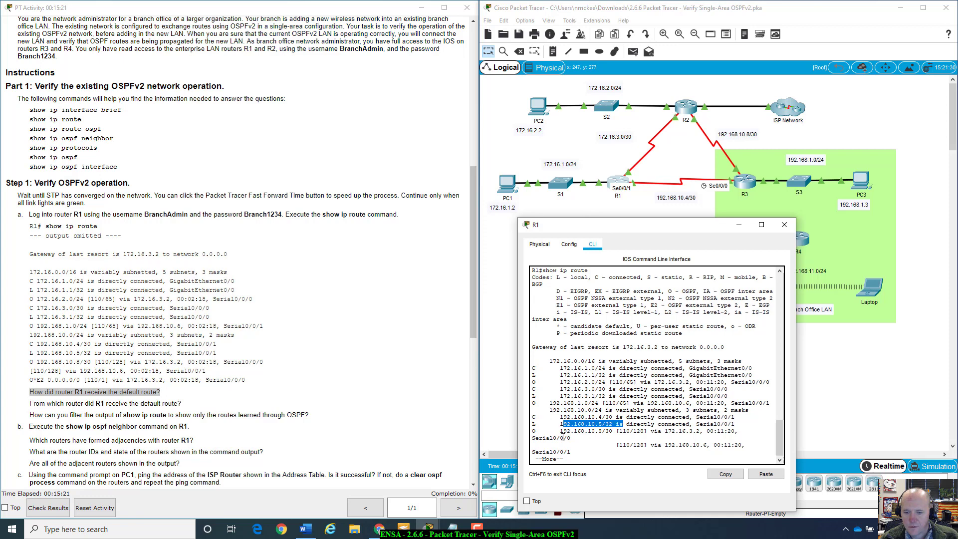
Step: Highlight the 192.168.10.8/30 OSPF route via 172.16.3.2 and the O - OSPF legend code
drag(560, 430, 615, 430)
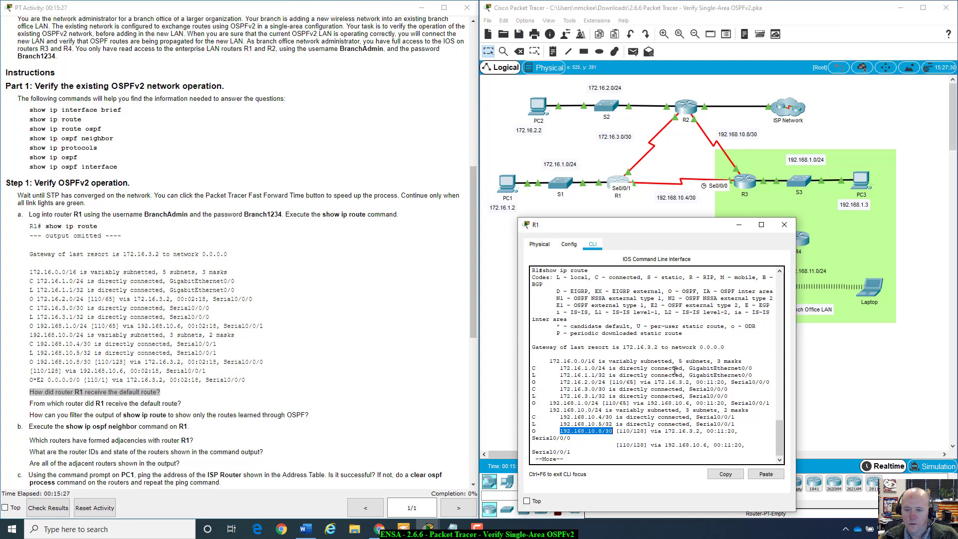
drag(650, 431, 701, 432)
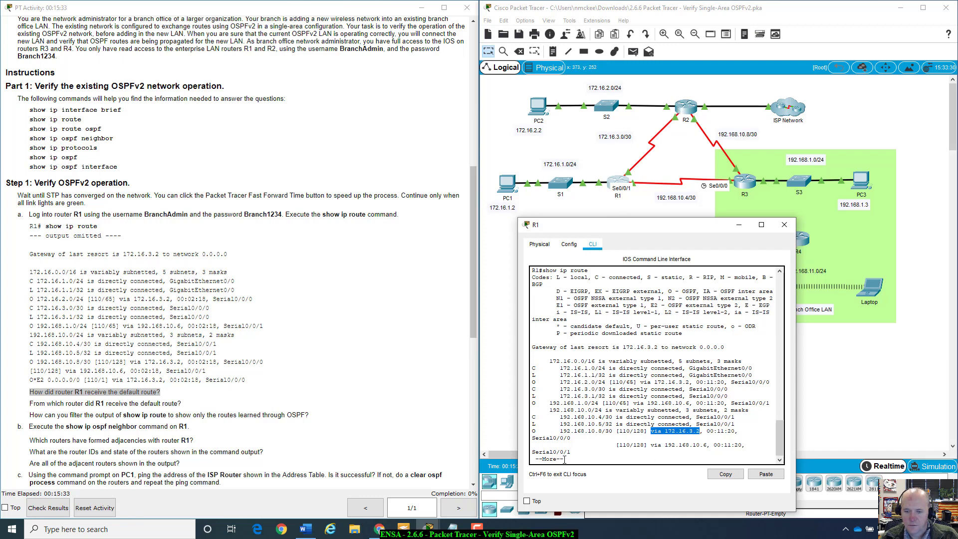
triple_click(533, 430)
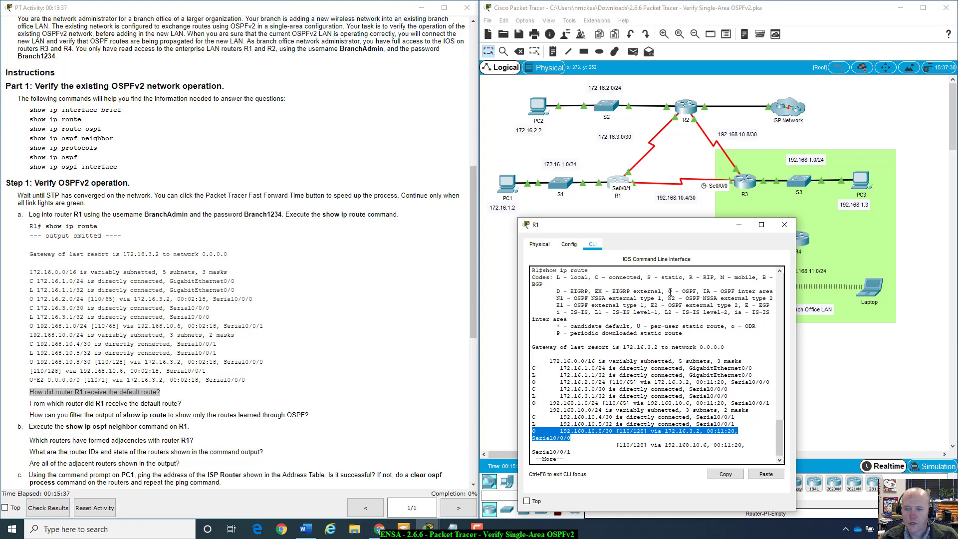
drag(668, 291, 699, 289)
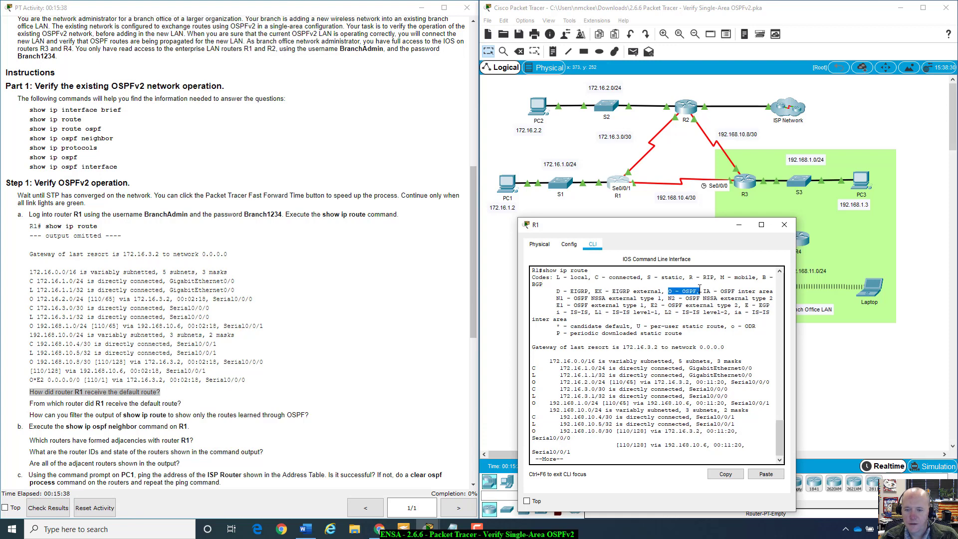
click(574, 441)
Step: Page past --More-- and highlight the O*E2 0.0.0.0/0 default route via 172.16.3.2
key(space)
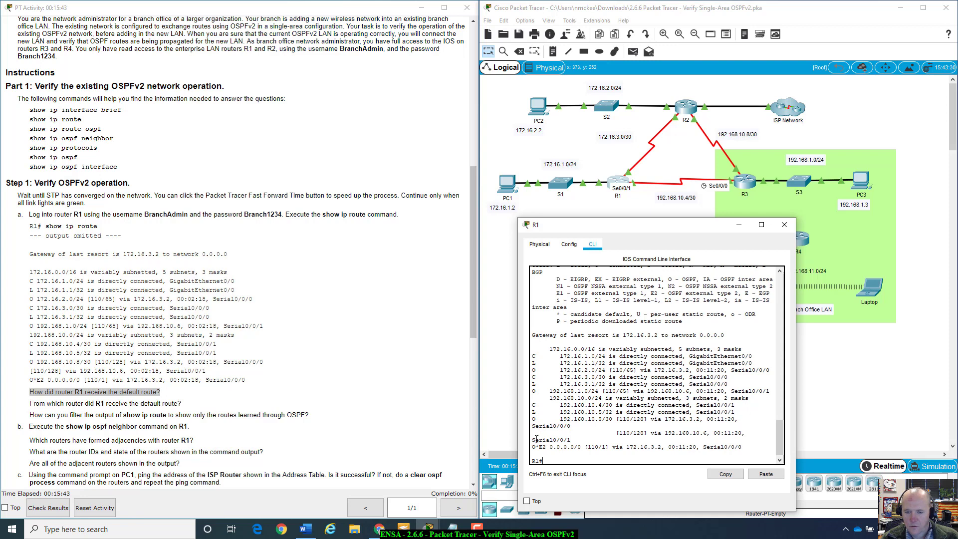
drag(535, 439, 581, 447)
click(584, 443)
drag(549, 447, 581, 447)
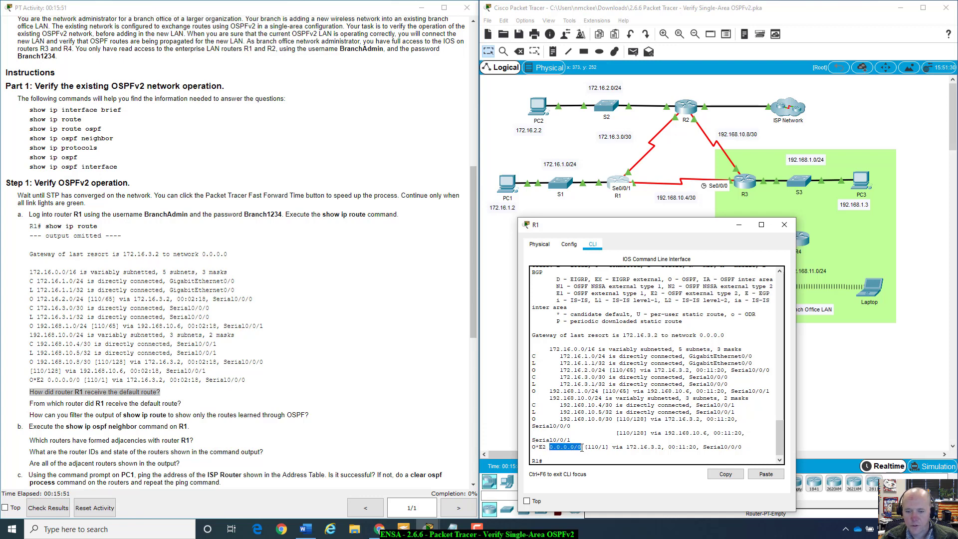
scroll(589, 446, up, 1)
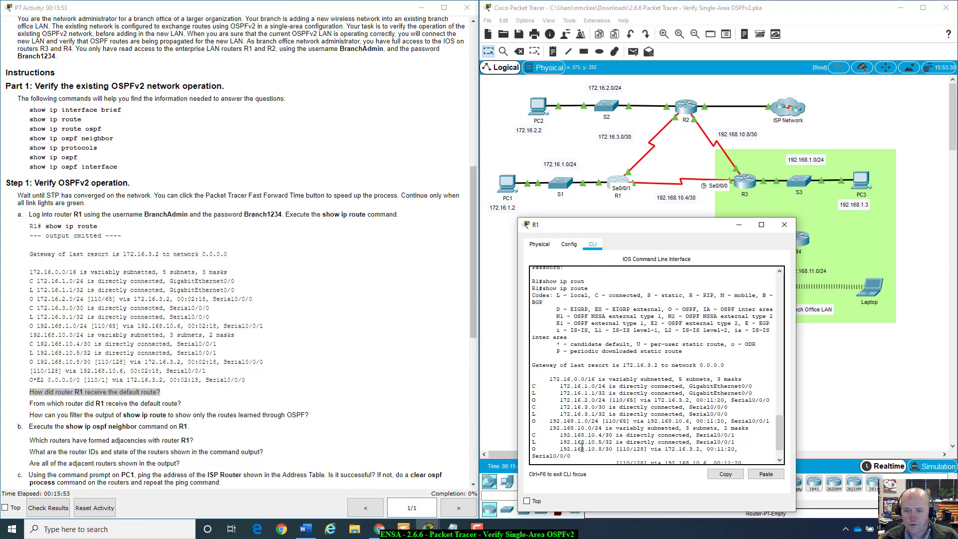
scroll(598, 444, down, 1)
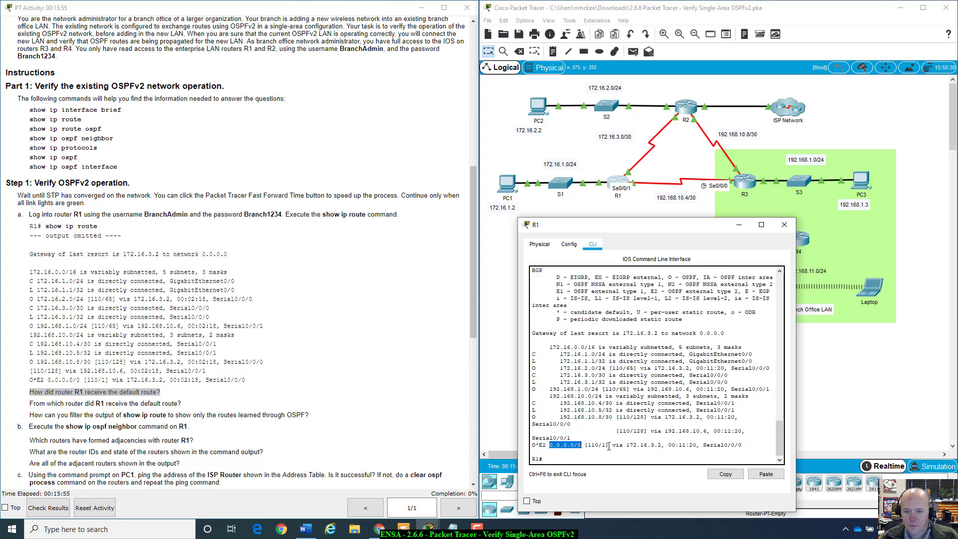
drag(613, 445, 747, 445)
click(763, 445)
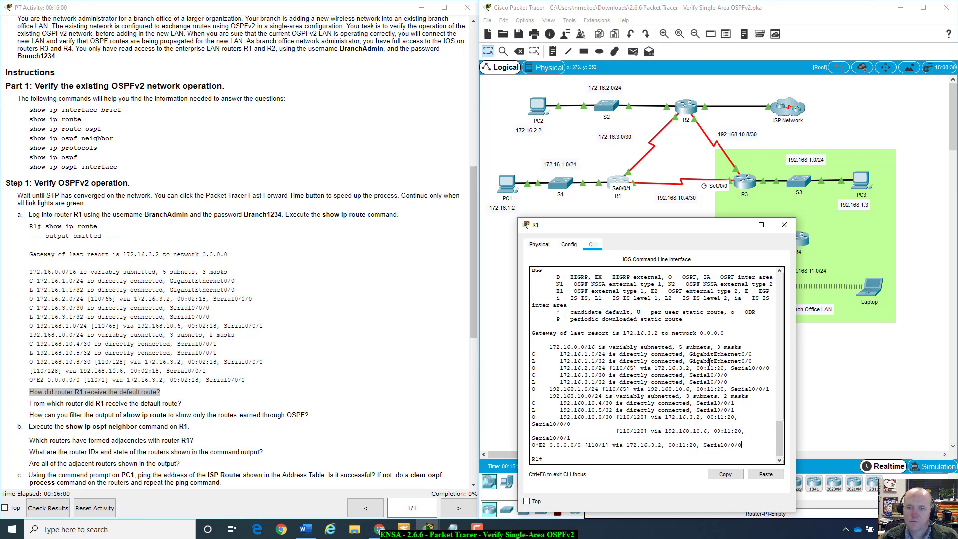
click(629, 175)
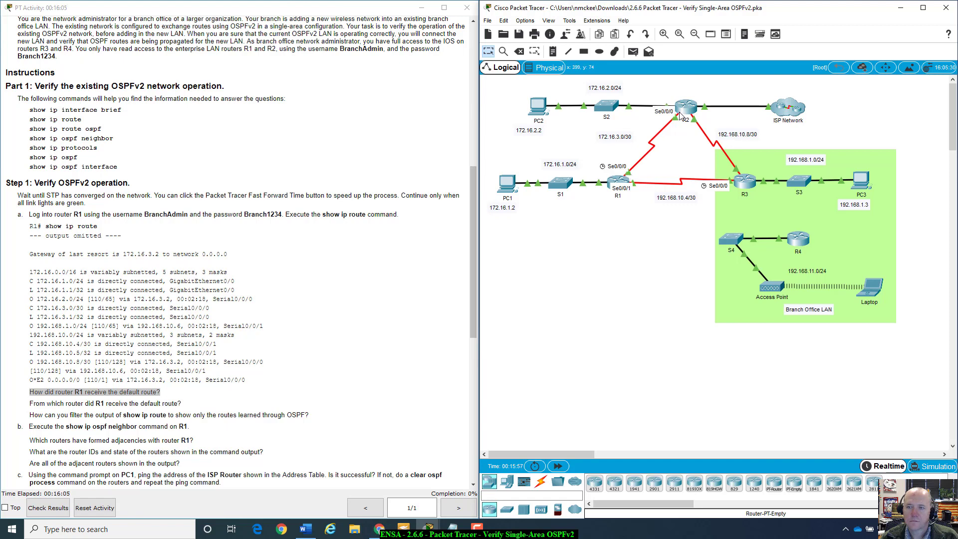
Step: Reopen R1's terminal beside Step 1's question about how R1 received its default route
mouse_move(683, 109)
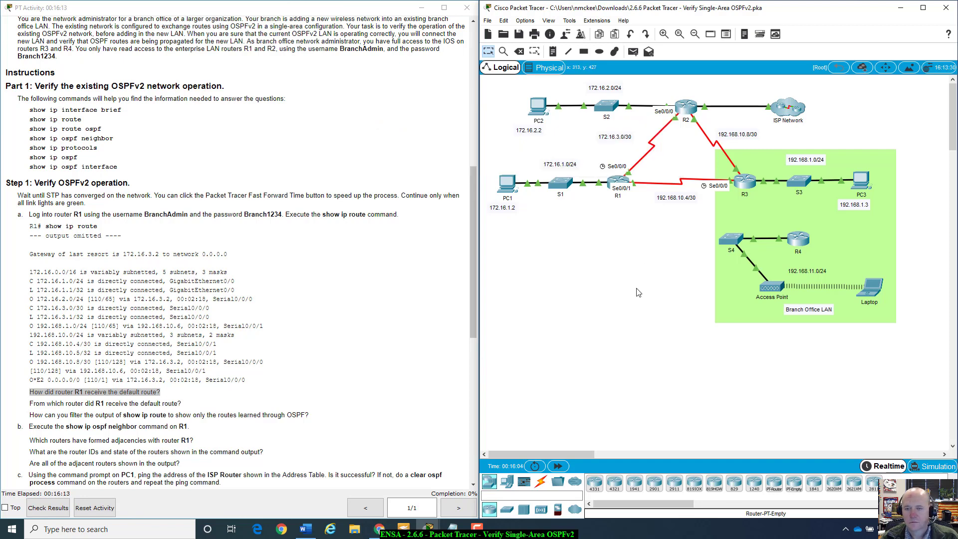
click(625, 181)
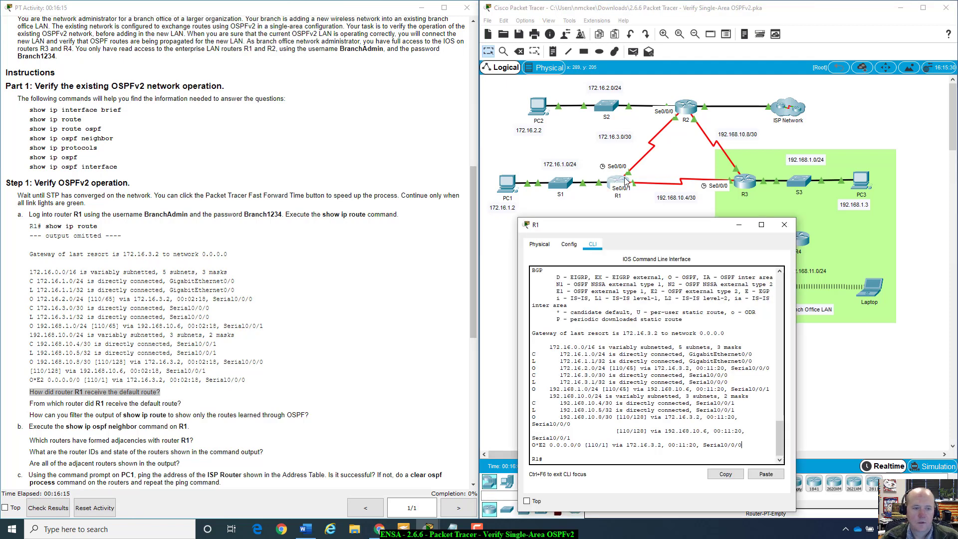
scroll(67, 242, down, 4)
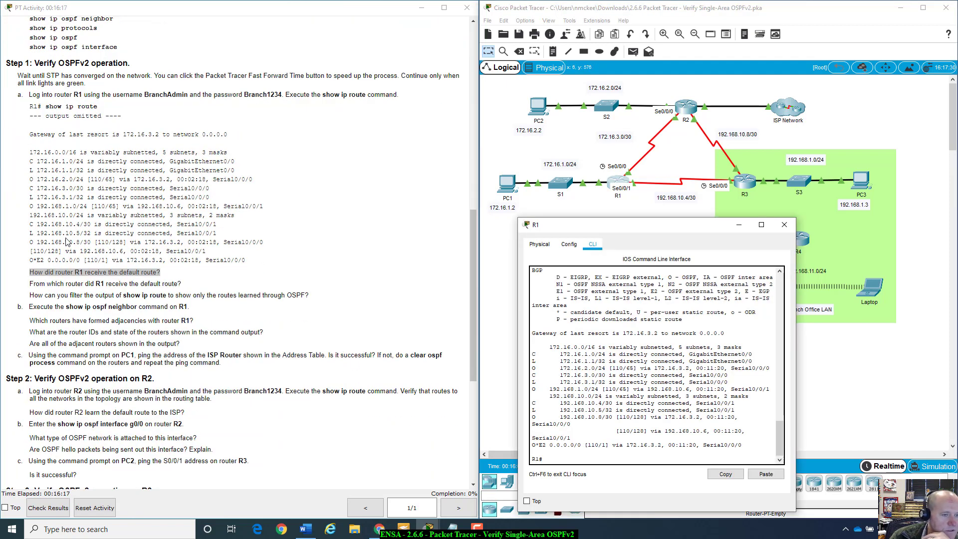
drag(30, 272, 159, 273)
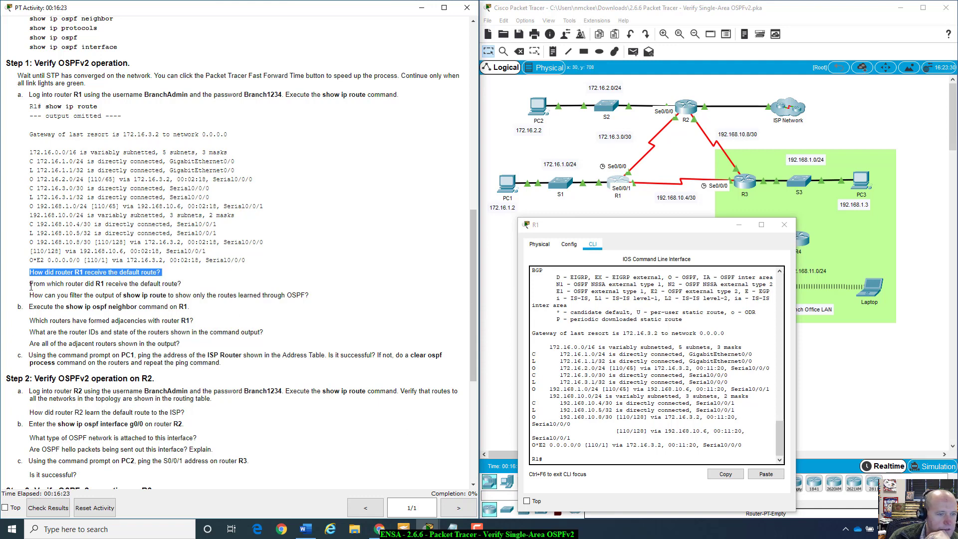
drag(33, 273, 95, 287)
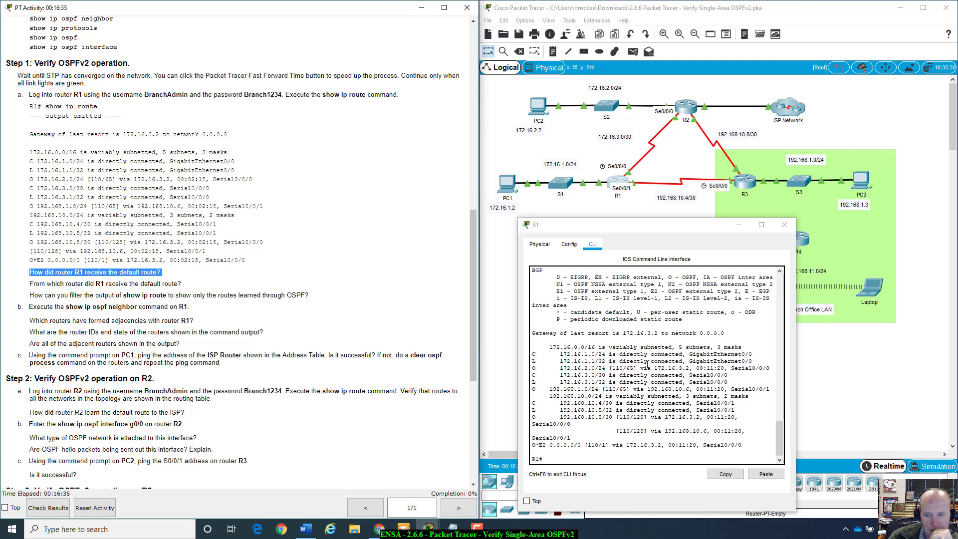
drag(662, 227, 646, 229)
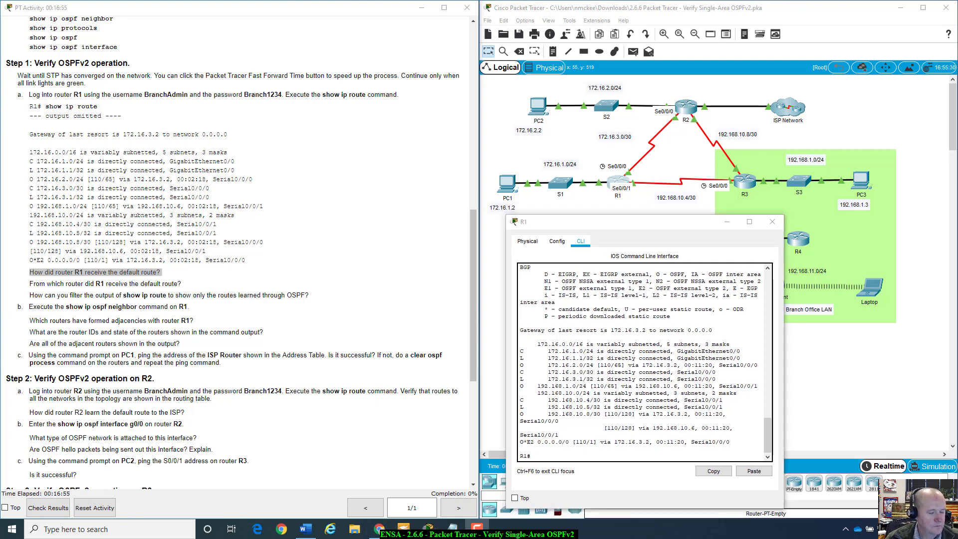
click(684, 110)
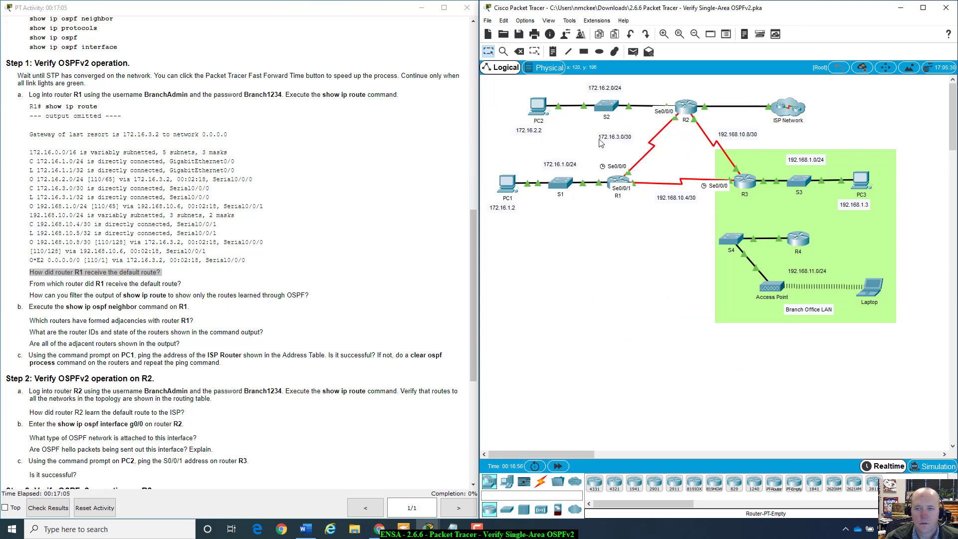
mouse_move(687, 109)
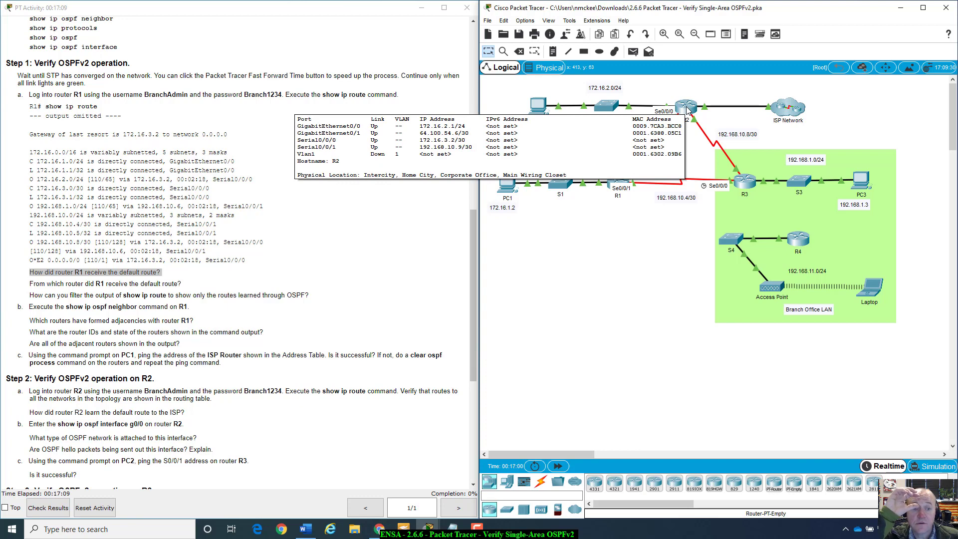
click(620, 185)
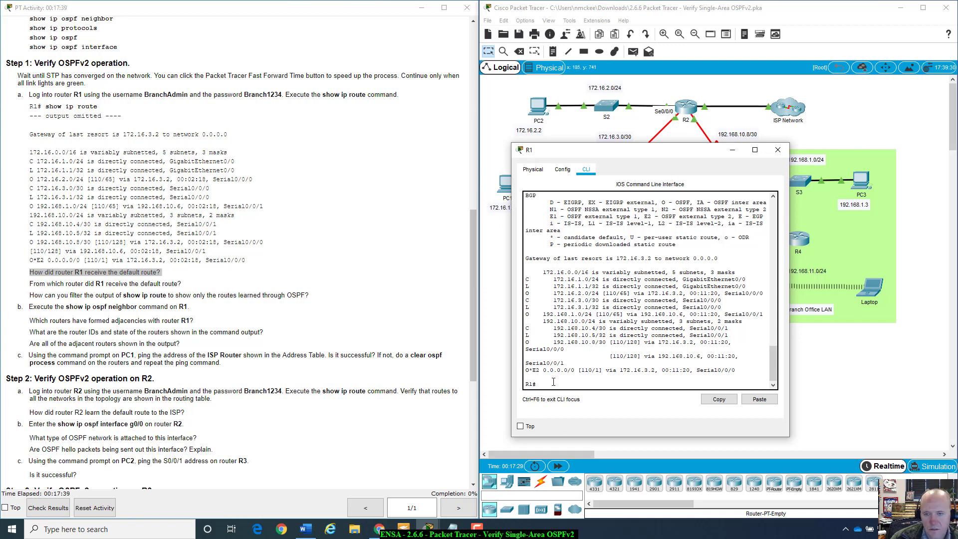
Step: Try filtering R1's OSPF output with '| o' and then '| include o'
key(Up)
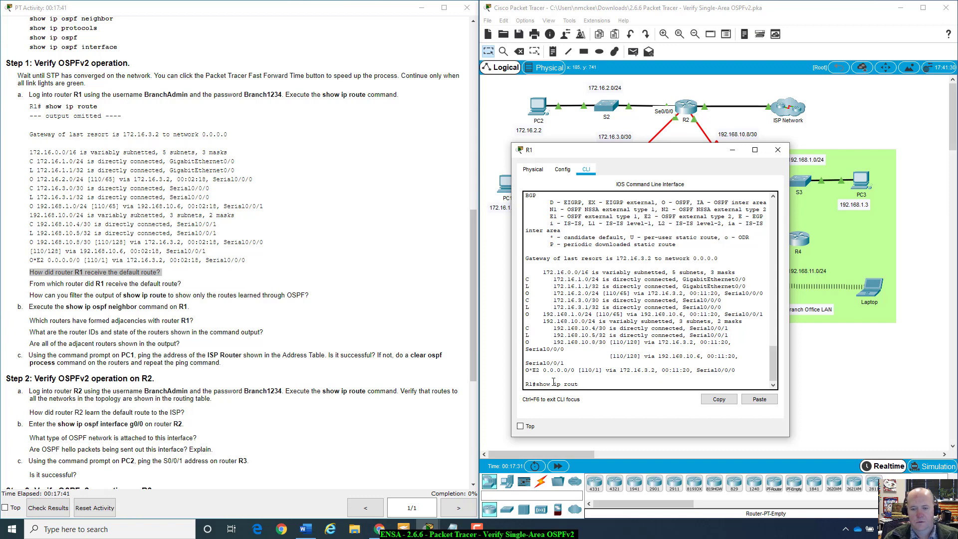
key(BackSpace)
key(BackSpace)
text(ospf)
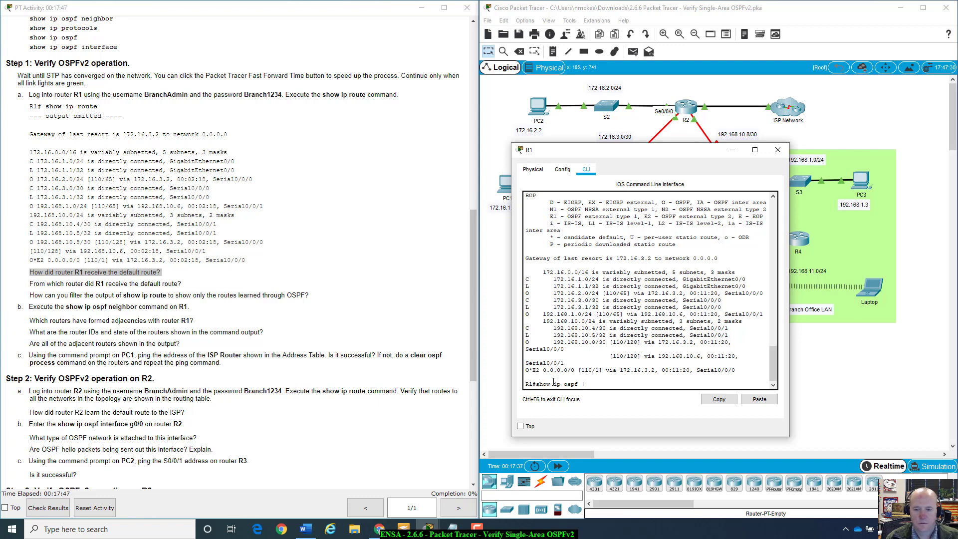
text( | o)
key(Return)
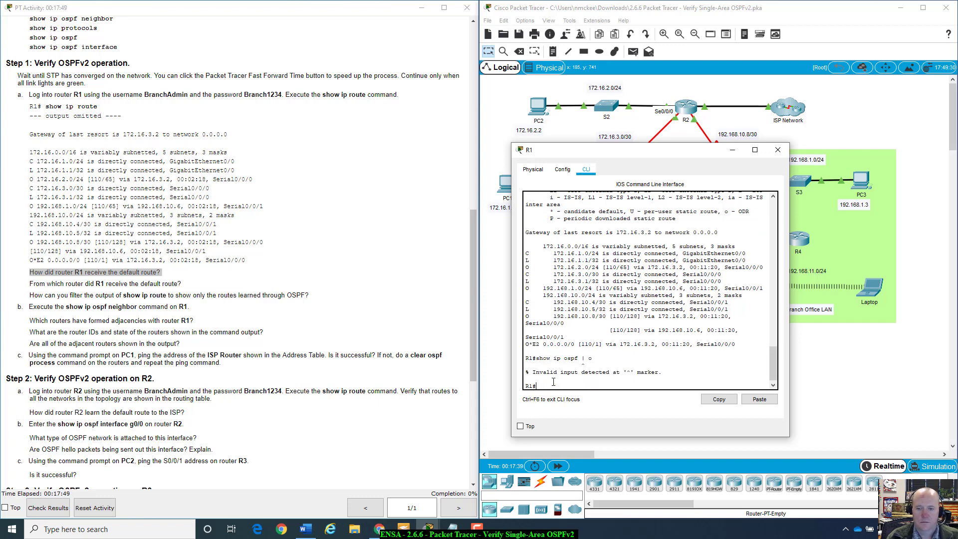
key(Up)
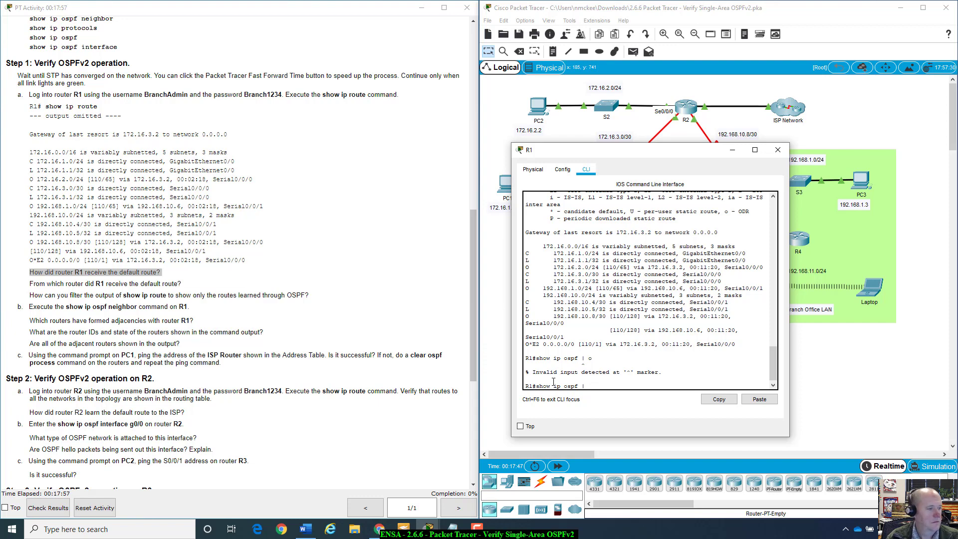
text(include )
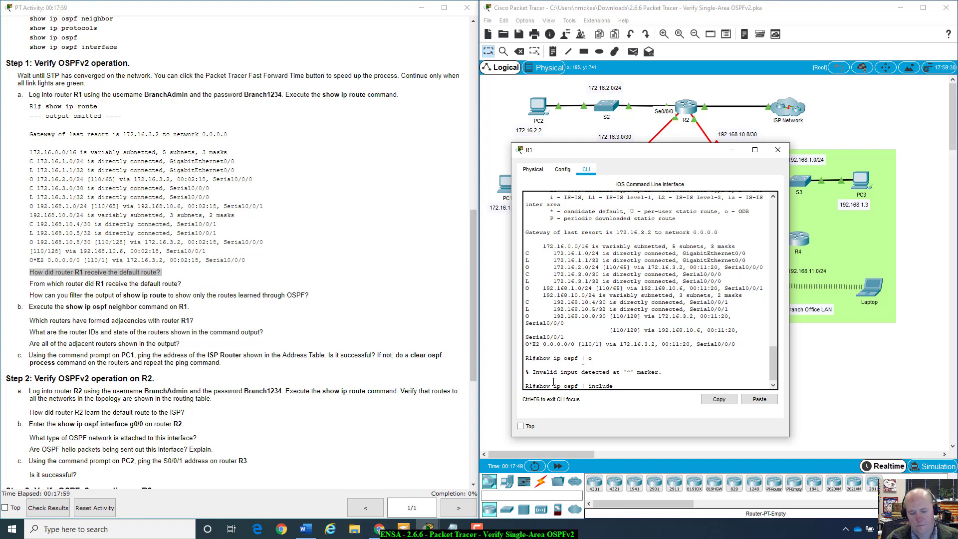
text(o)
key(Return)
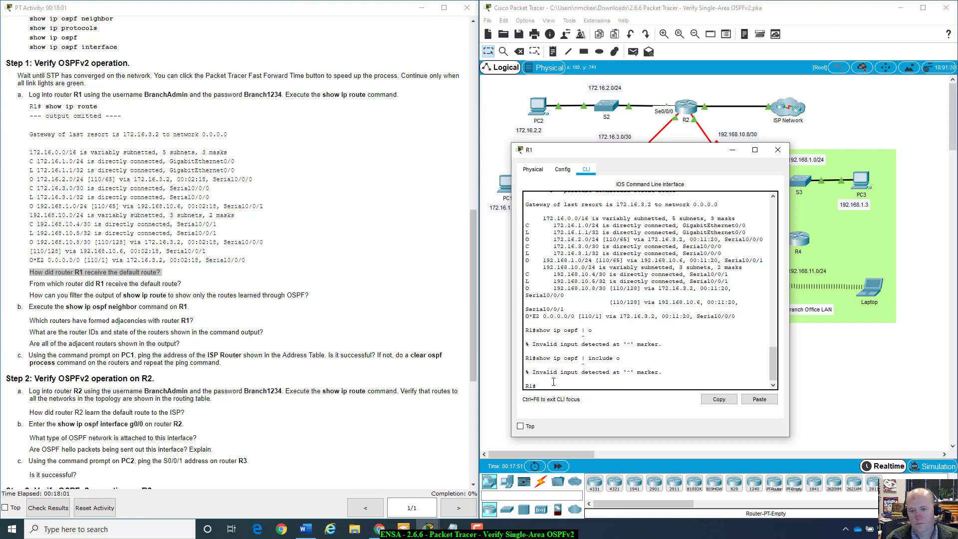
Step: Rerun with uppercase O, then run show ip route ospf | include O
key(Up)
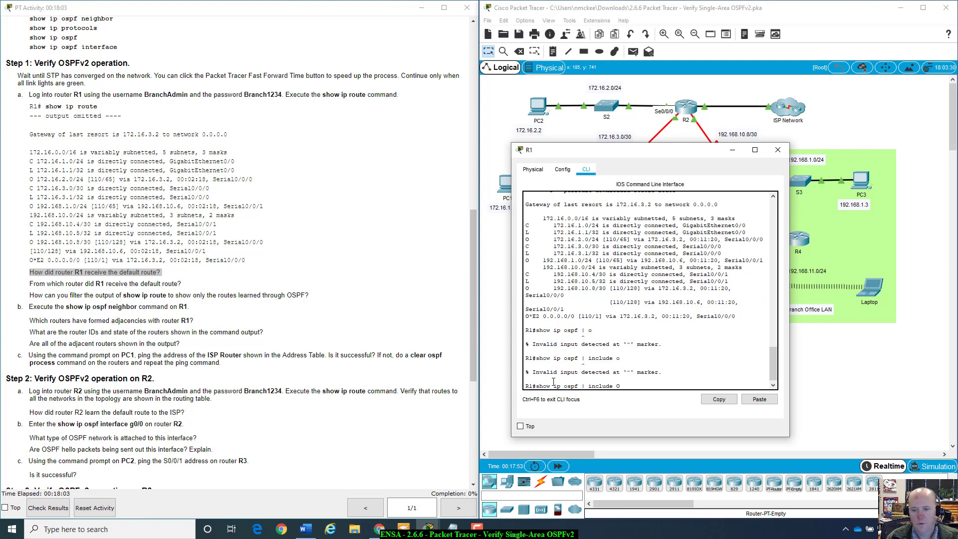
key(Return)
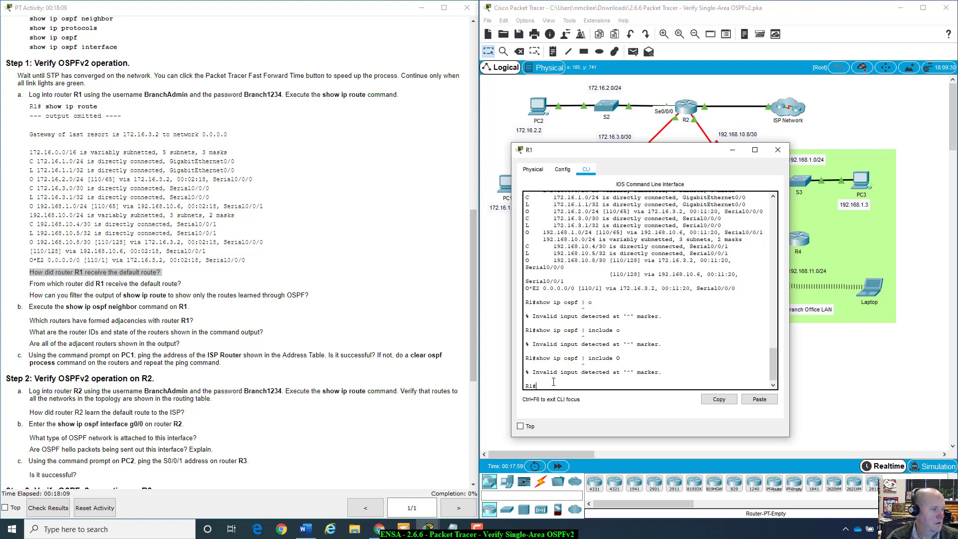
key(Up)
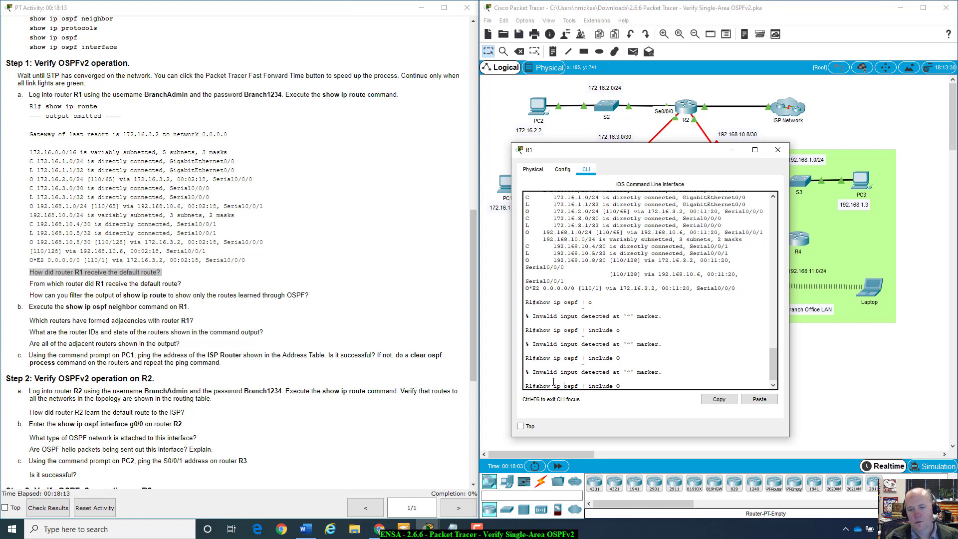
text(route)
key(Return)
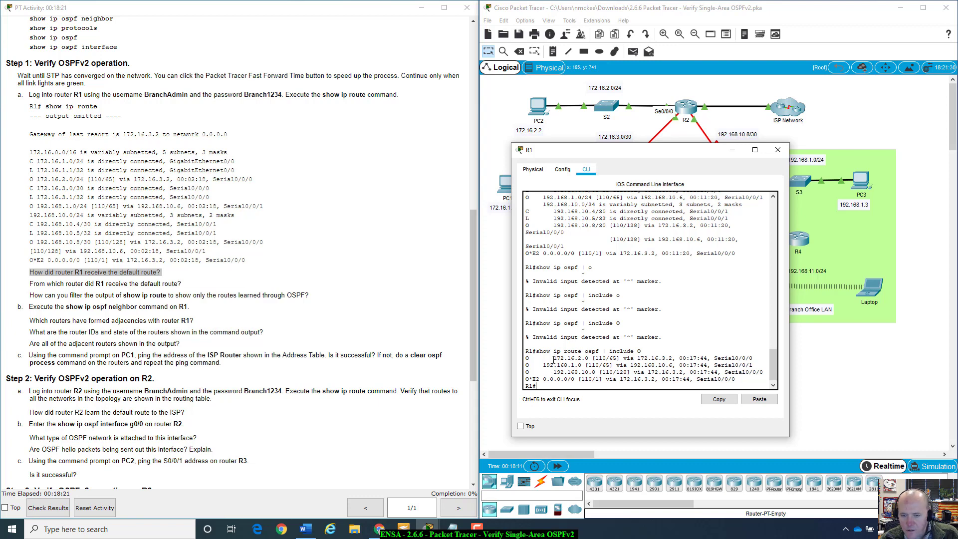
Step: Highlight the 172.16.2.0, 192.168.1.0, O*E2 default and 192.168.10.8 routes, then recall the filter command
drag(553, 359, 761, 380)
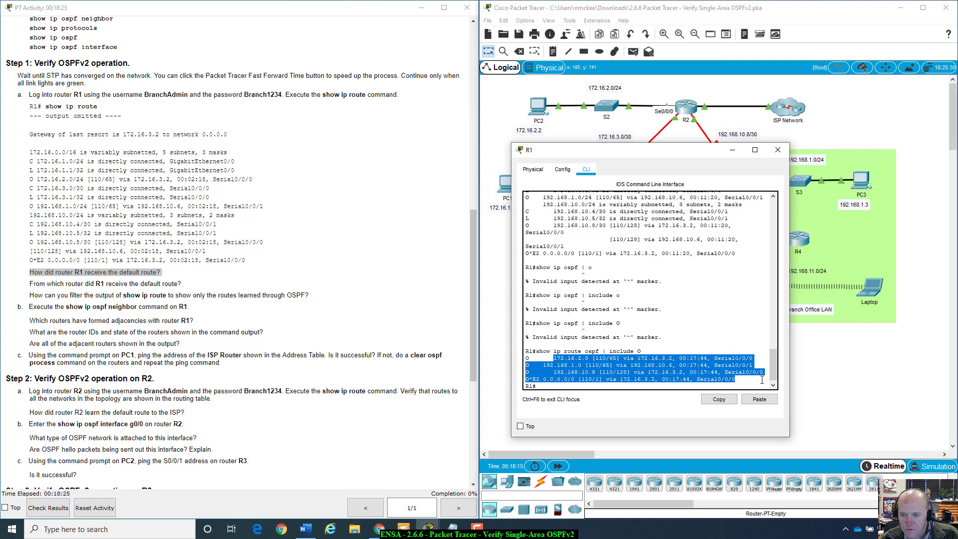
click(595, 368)
drag(561, 382, 532, 388)
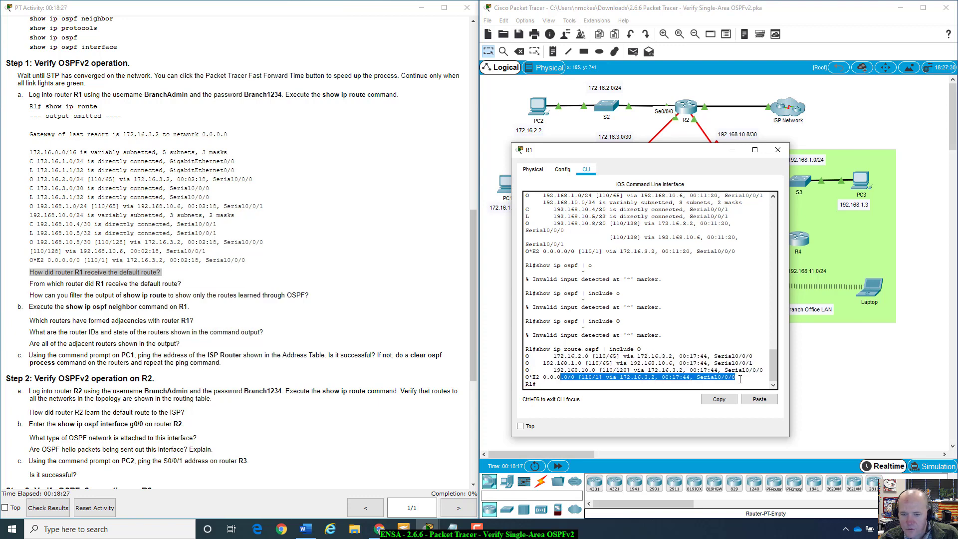
click(555, 358)
double_click(556, 357)
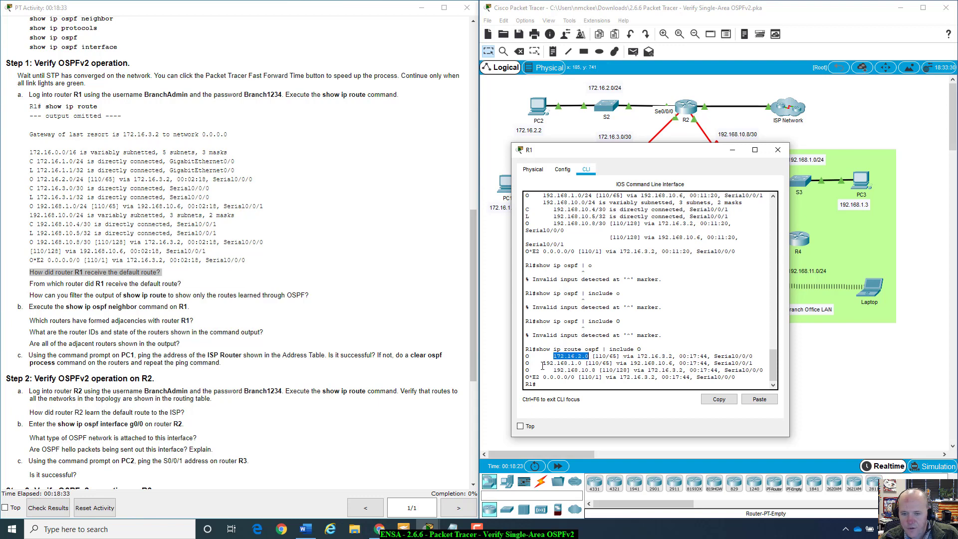
drag(542, 362, 613, 363)
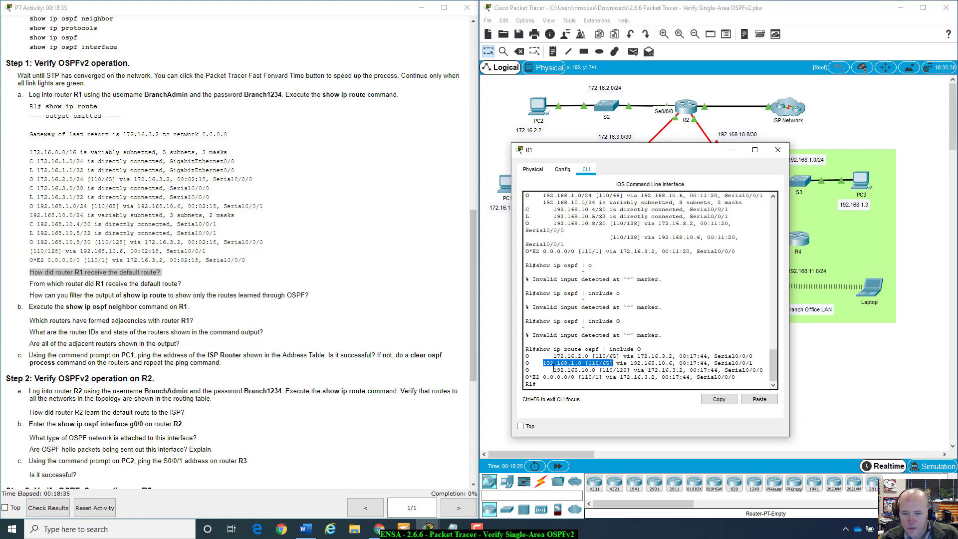
drag(552, 369, 766, 370)
drag(663, 150, 718, 146)
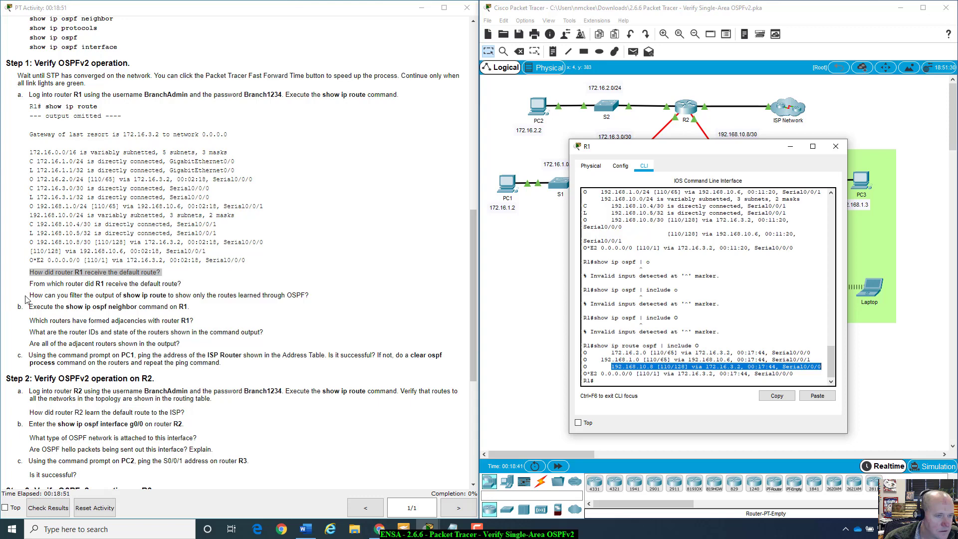
click(623, 381)
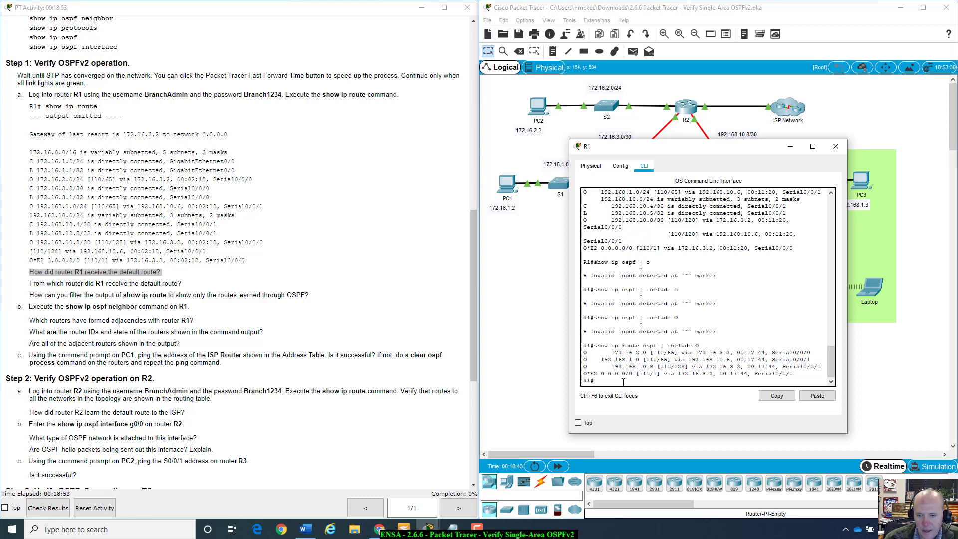
key(Up)
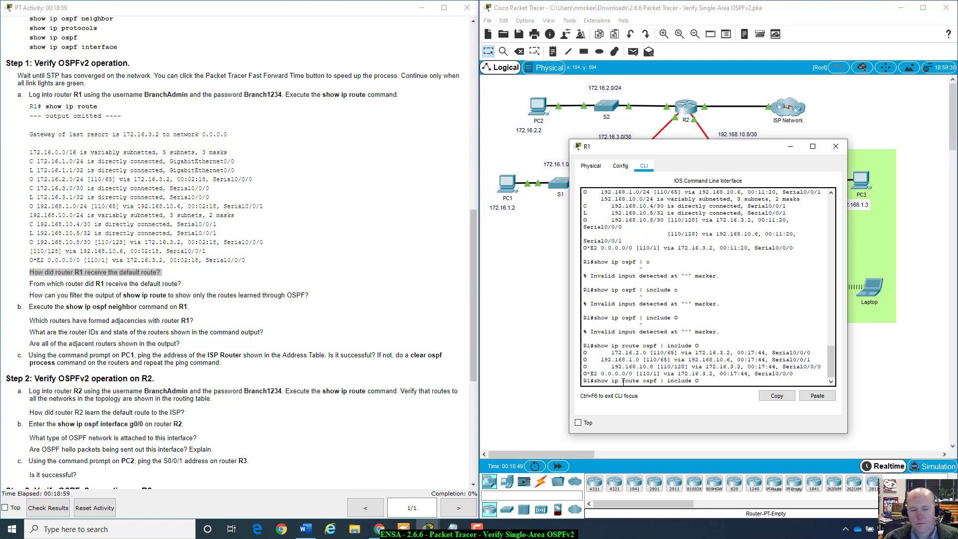
Step: Filter R1's routing table with show ip route | include 0 and rerun it
key(BackSpace)
key(BackSpace)
key(BackSpace)
key(BackSpace)
key(BackSpace)
key(BackSpace)
key(BackSpace)
key(BackSpace)
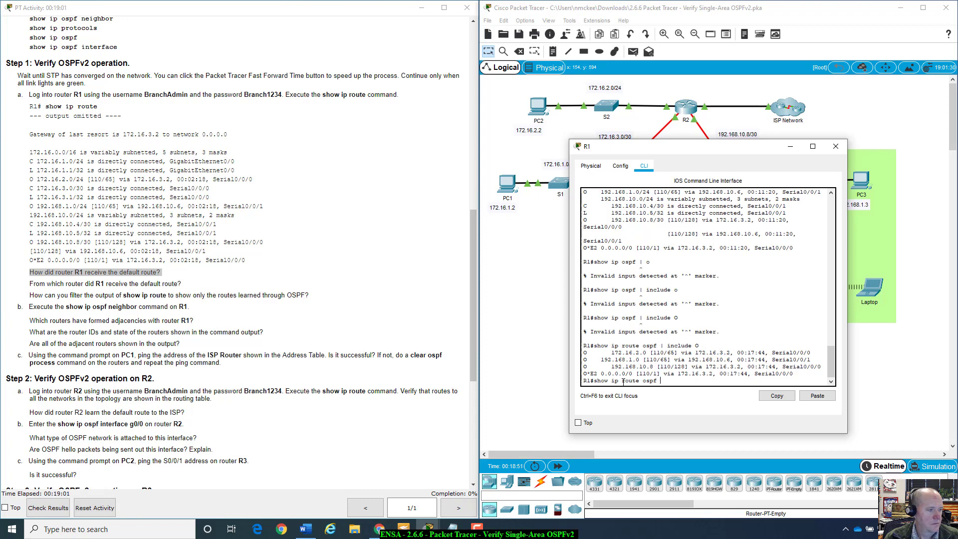
key(BackSpace)
key(BackSpace)
key(BackSpace)
key(BackSpace)
key(BackSpace)
key(BackSpace)
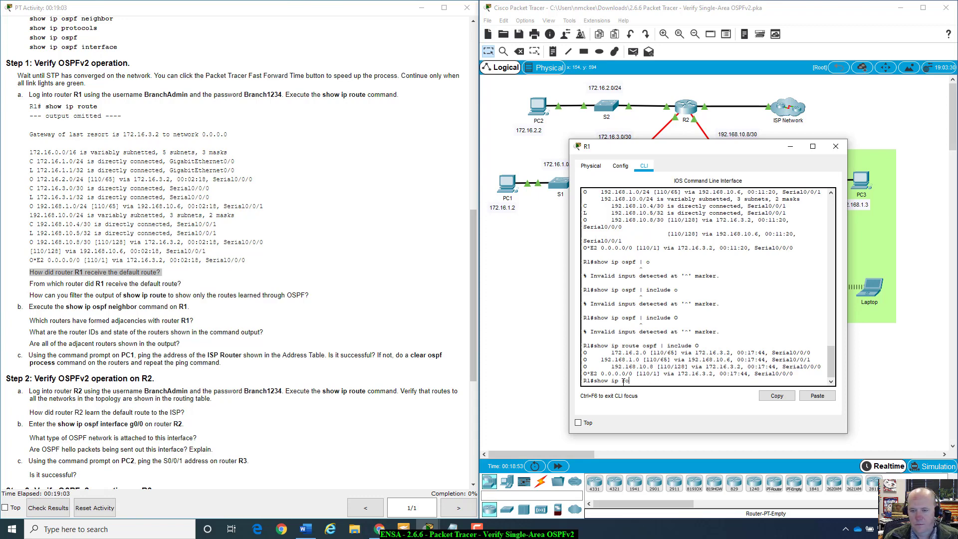
text(ute )
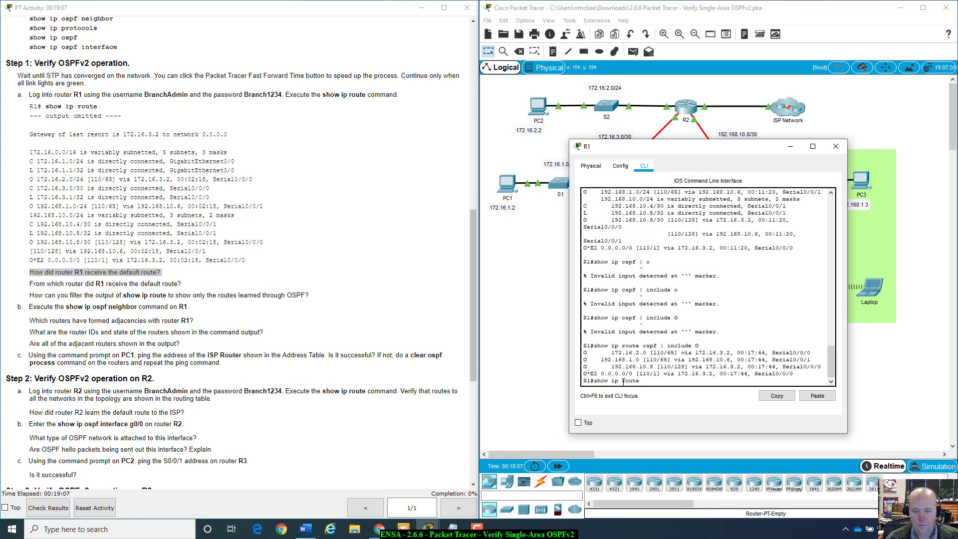
text(|)
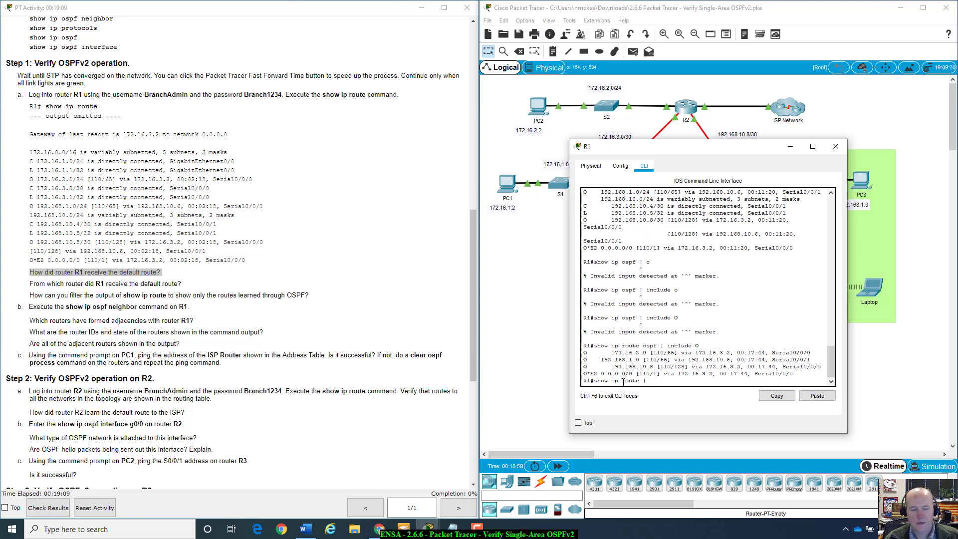
text( include 0)
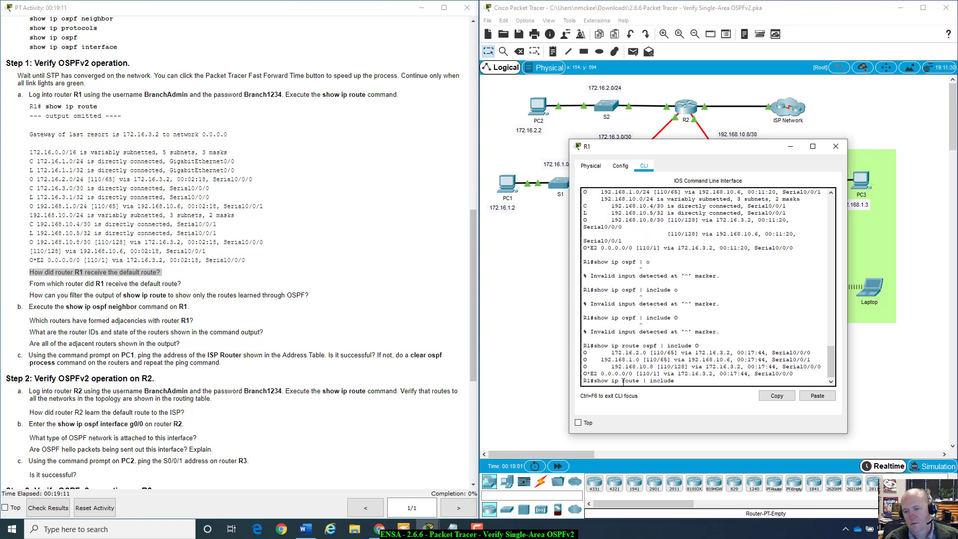
key(Return)
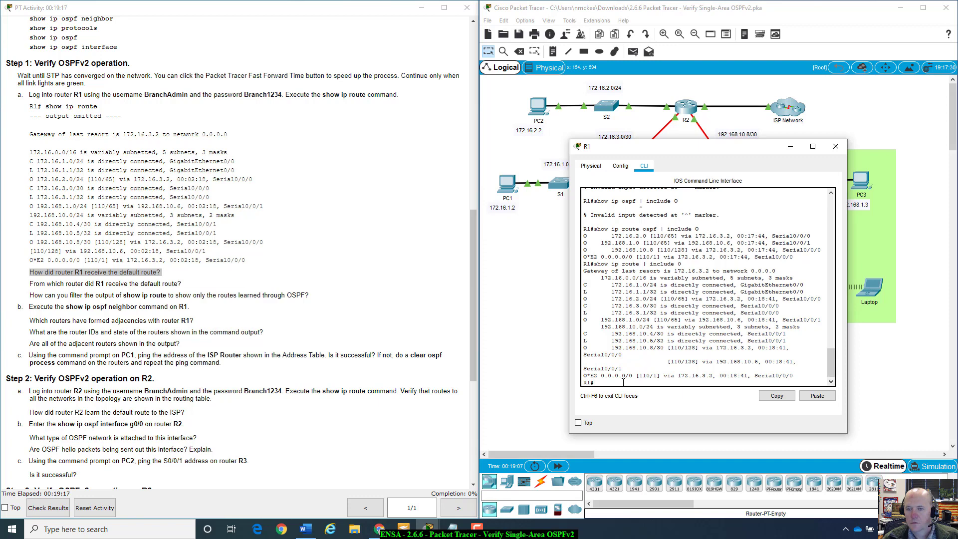
key(Up)
key(Return)
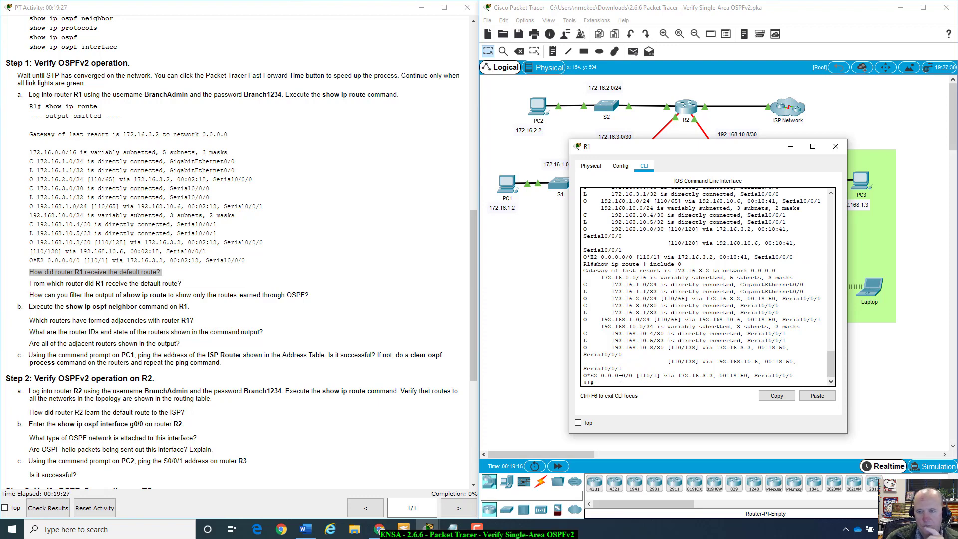
Step: Retry the filter with lowercase o, then capital O, to list the OSPF routes
key(Up)
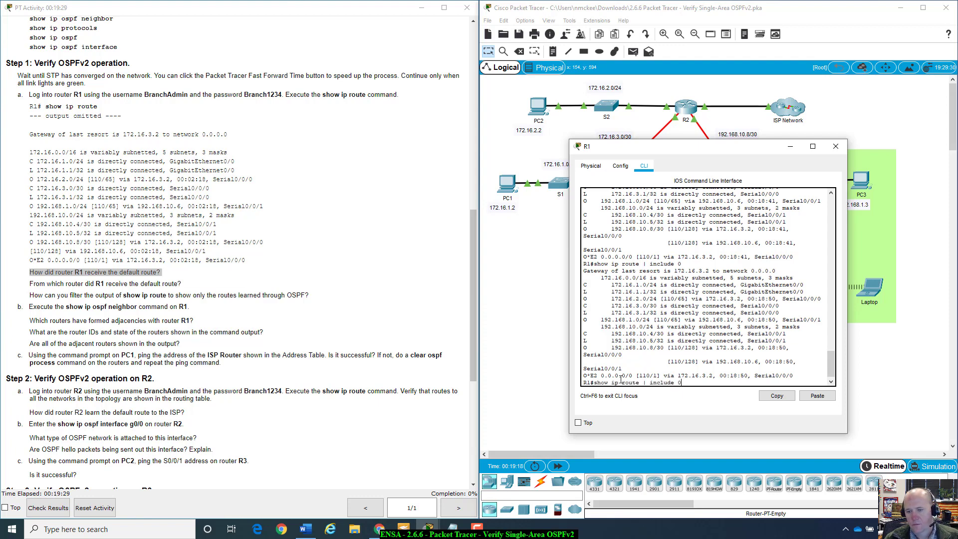
key(BackSpace)
key(BackSpace)
key(BackSpace)
key(BackSpace)
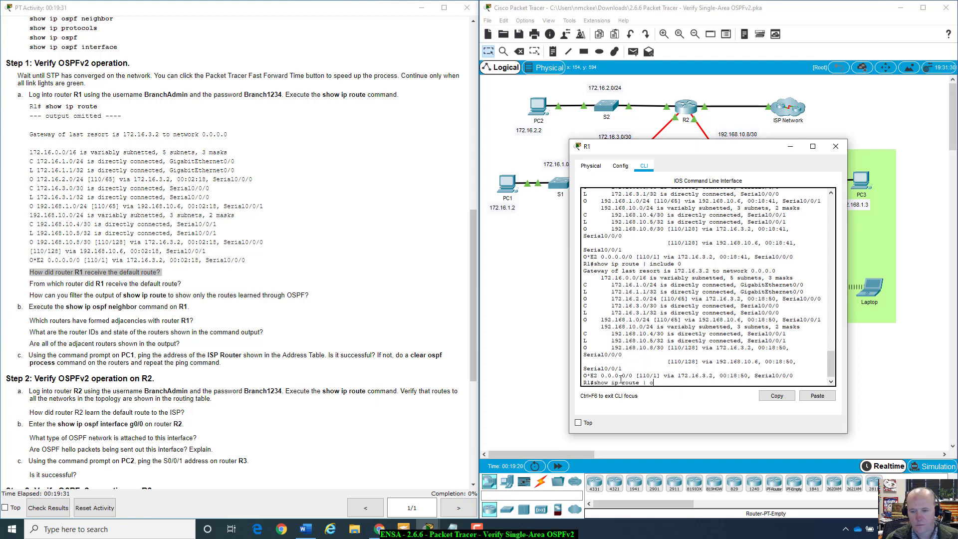
key(Return)
key(Up)
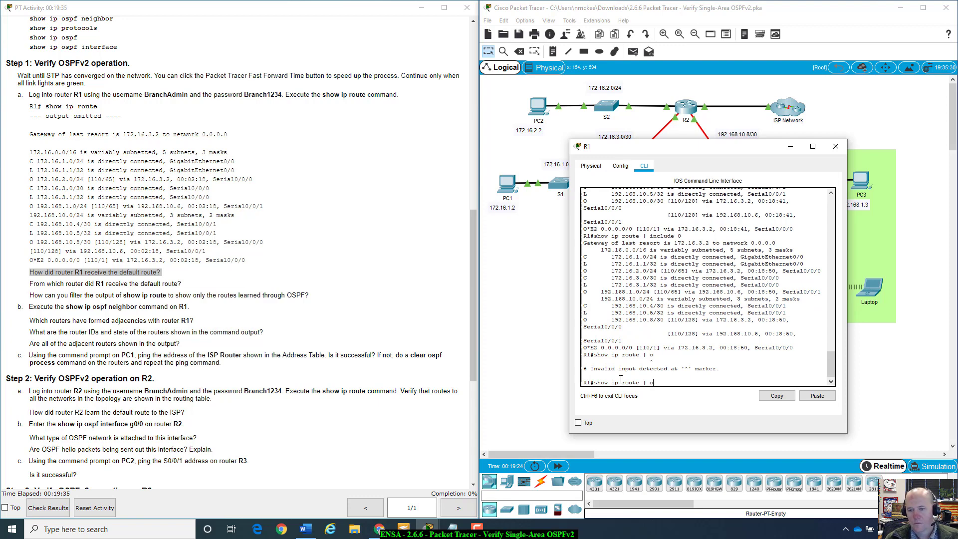
text(includ)
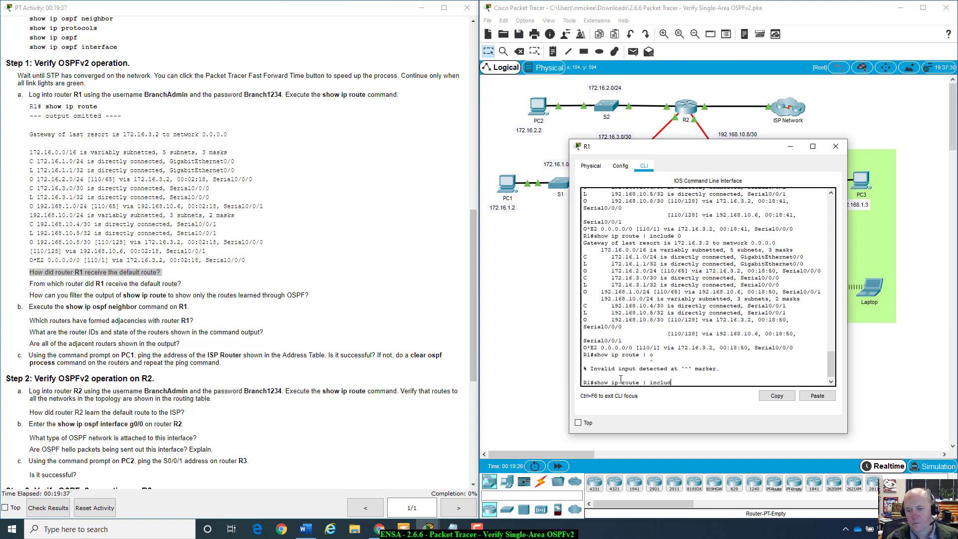
text(e )
text(o)
key(Return)
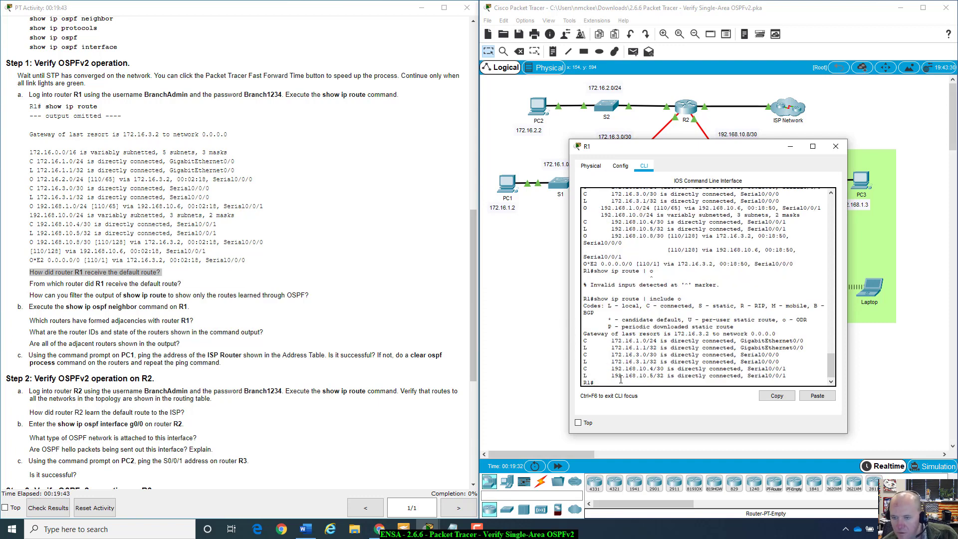
key(Up)
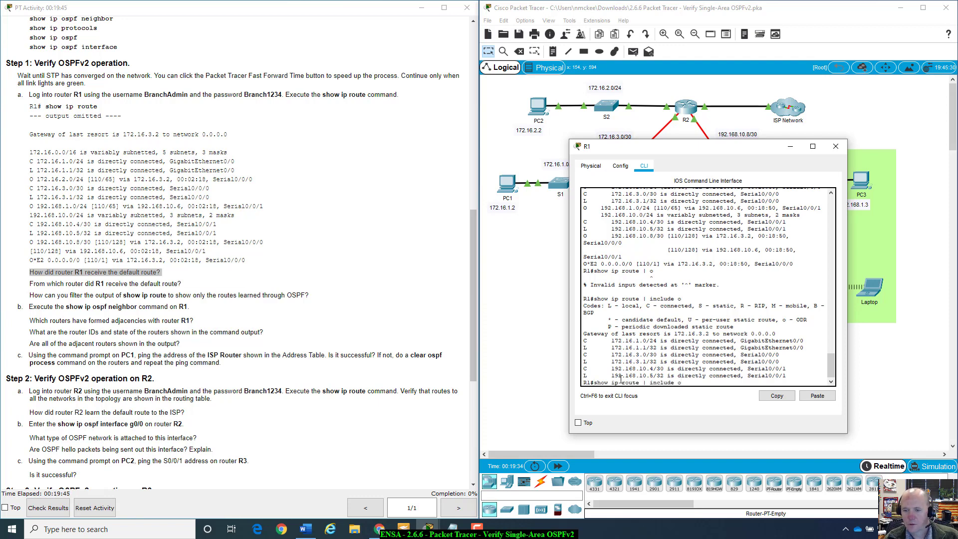
text(O)
key(Return)
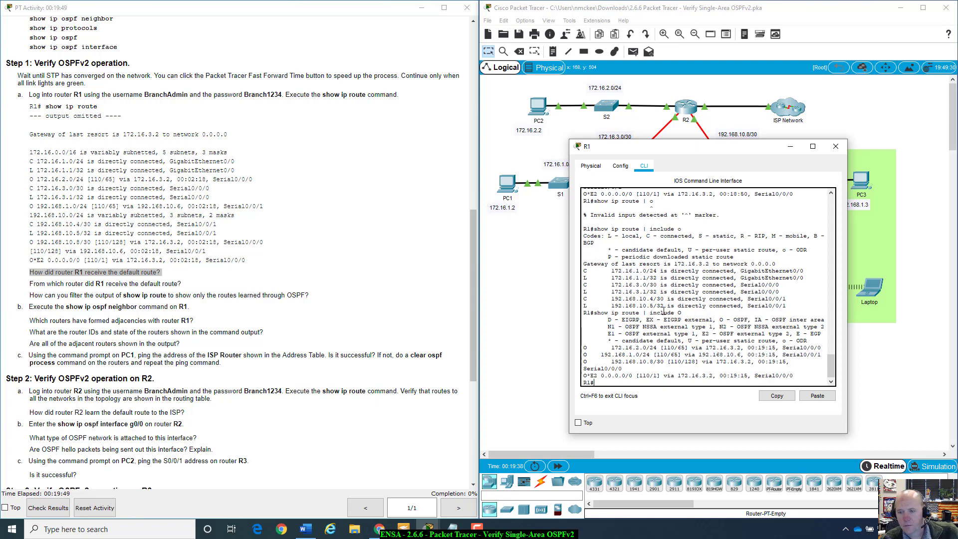
Step: Highlight the O routes, then recall the command and insert ospf after route
drag(660, 313, 792, 377)
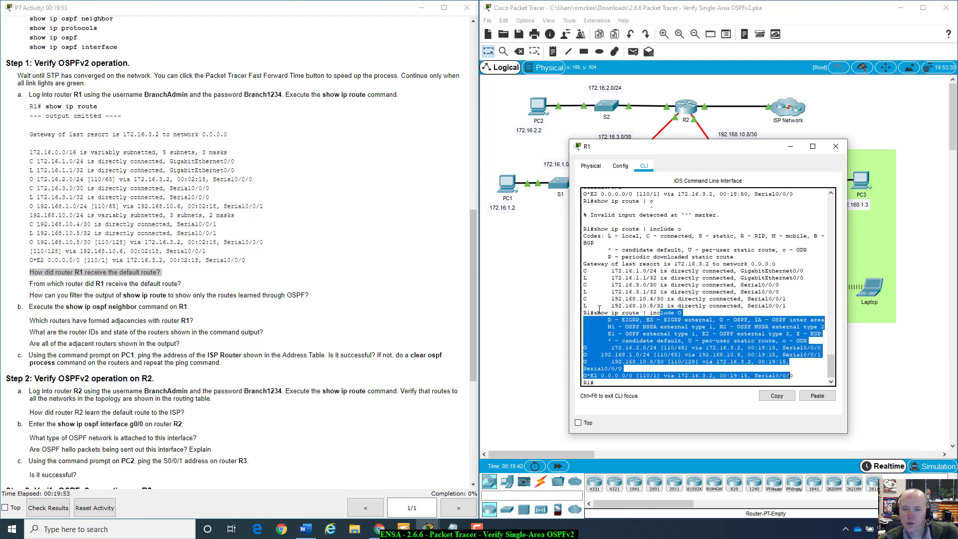
drag(597, 312, 694, 306)
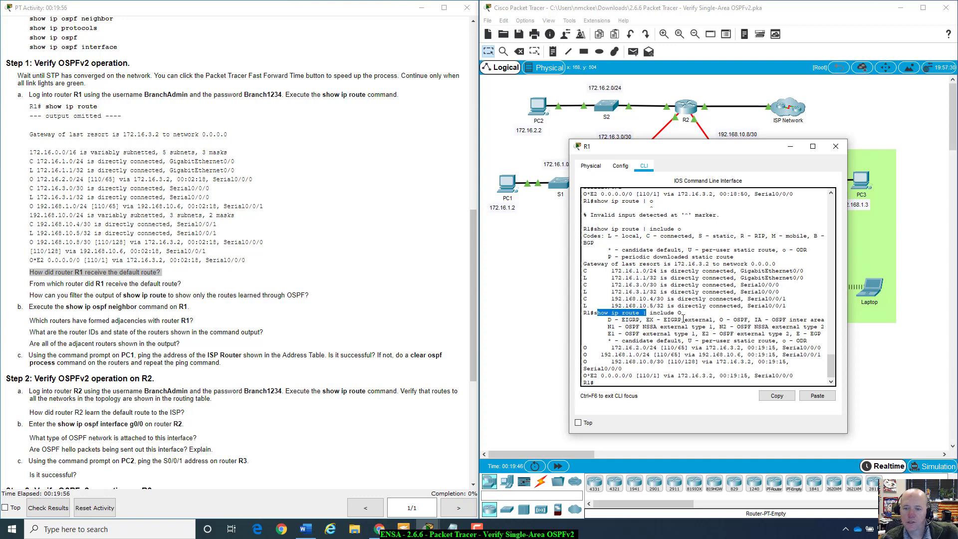
click(625, 382)
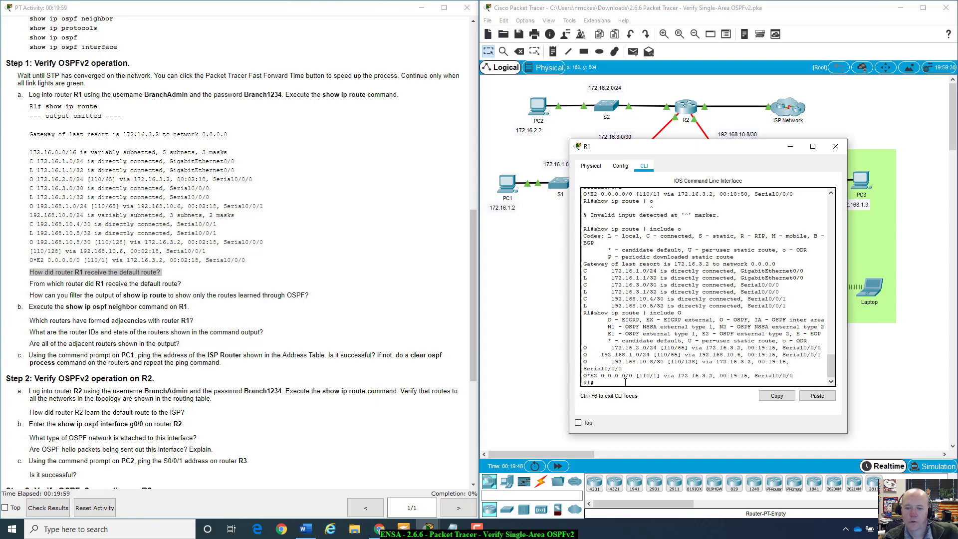
key(Up)
key(Left)
key(Left)
key(Left)
key(Left)
key(Left)
key(Left)
key(Left)
key(Left)
key(Left)
key(Left)
key(Left)
text(ospf)
Step: Run show ip route ospf | include O and highlight the route code legend and O entries
key(Return)
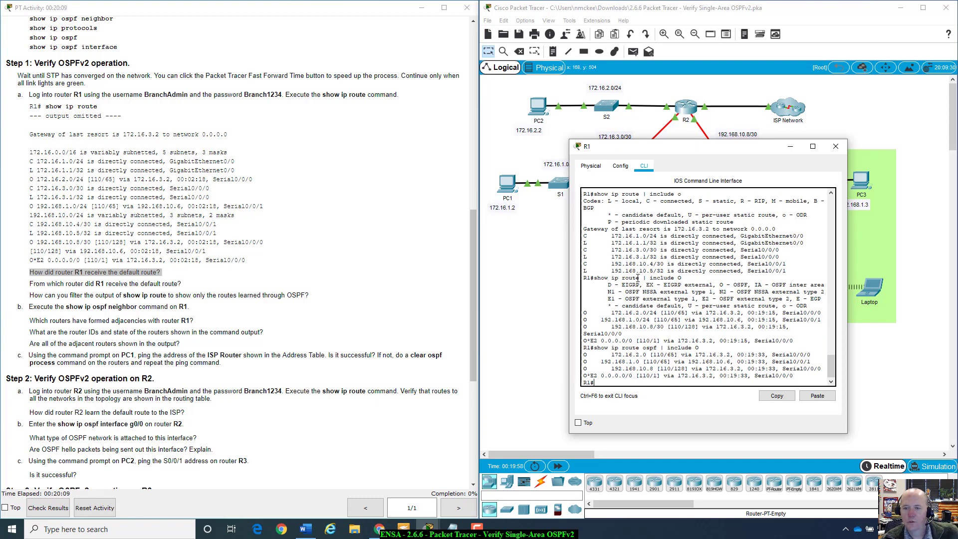
drag(611, 282, 818, 305)
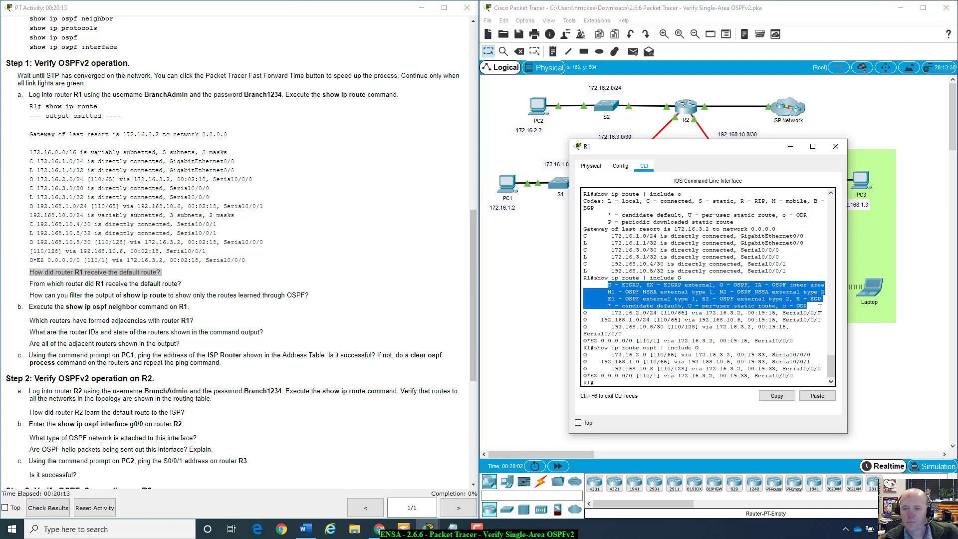
double_click(586, 312)
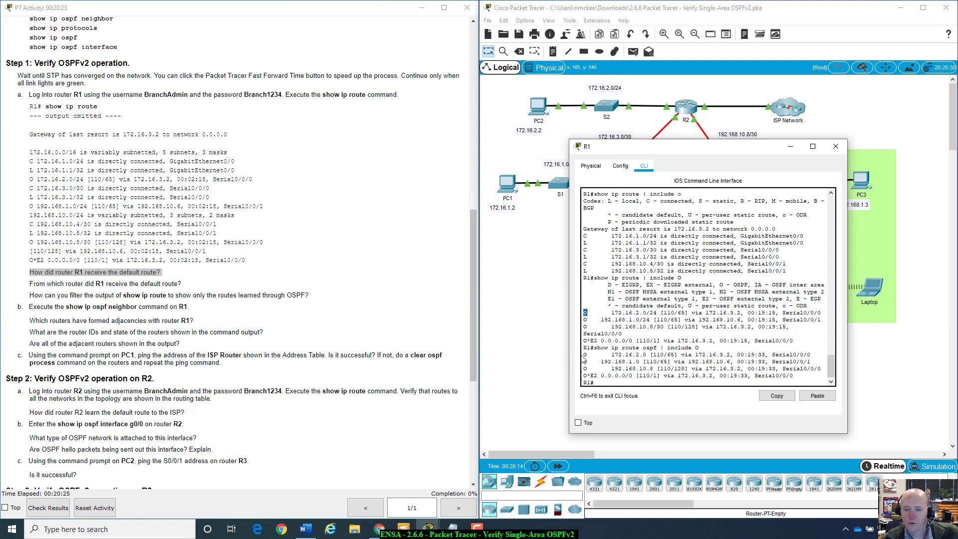
drag(583, 354, 794, 375)
click(794, 375)
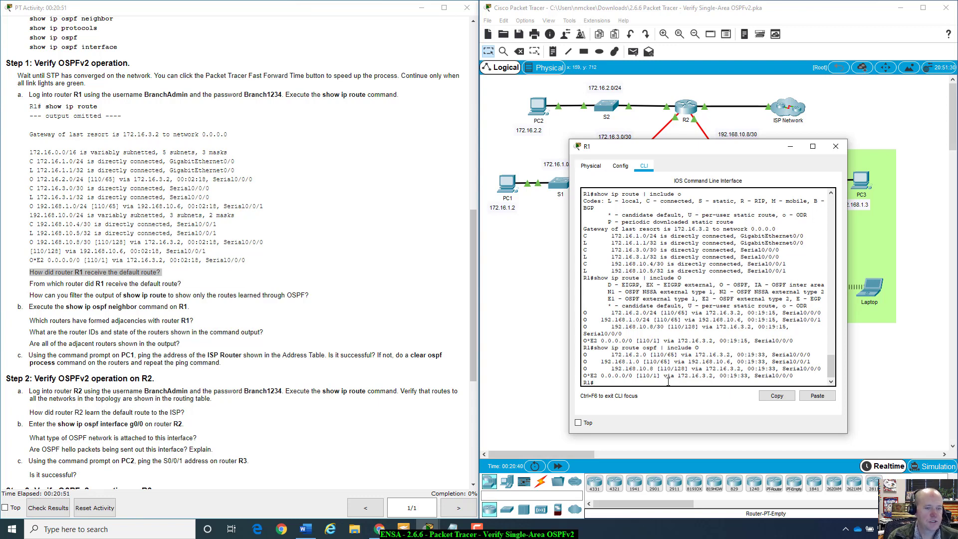
Step: Run show ip ospf neighbor on R1 and highlight the 2.2.2.2 neighbor entry
text(show ip)
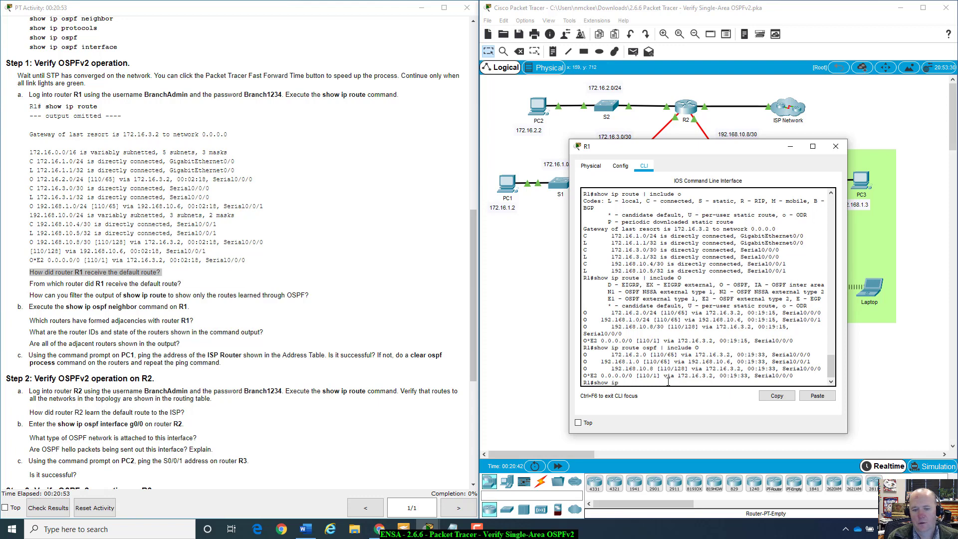
text( ou)
key(Tab)
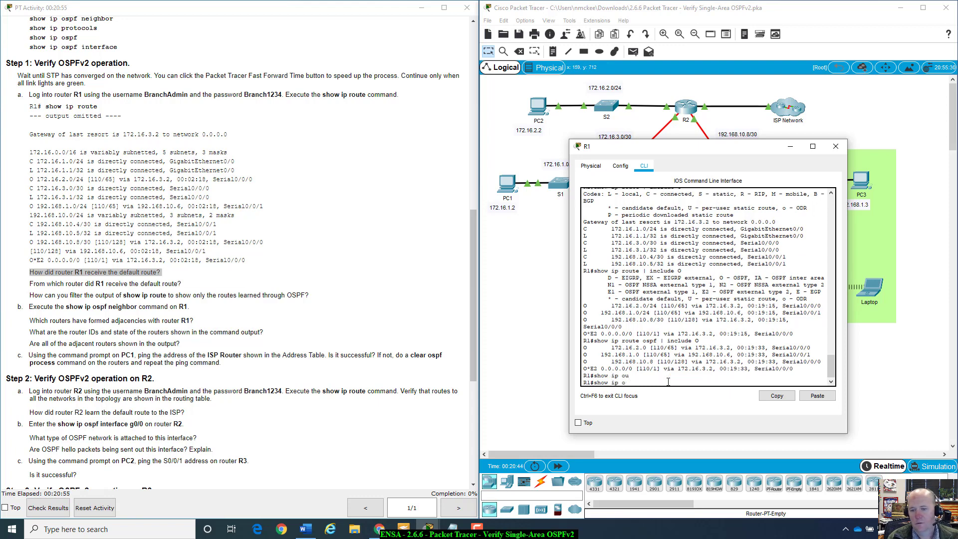
text(s)
key(Tab)
text(pf n)
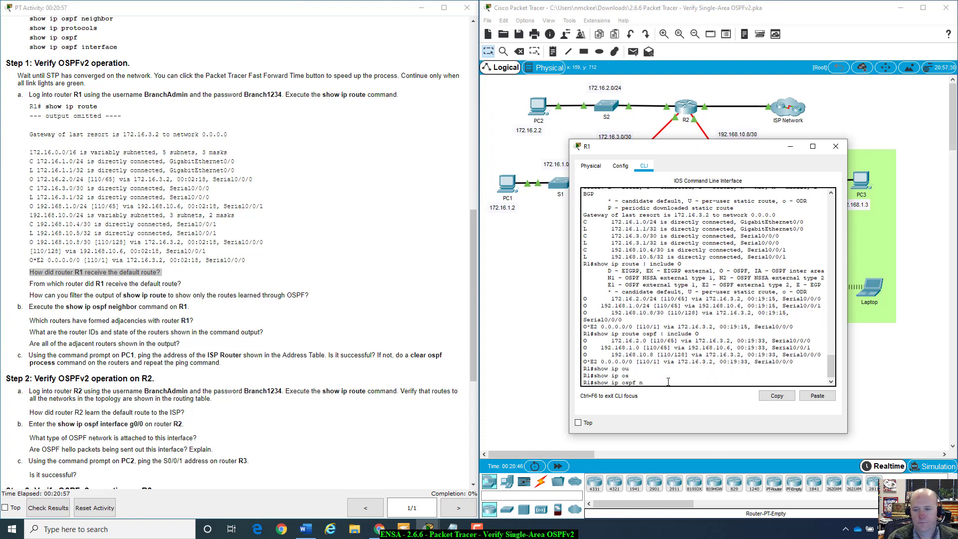
text(e)
key(Tab)
key(Return)
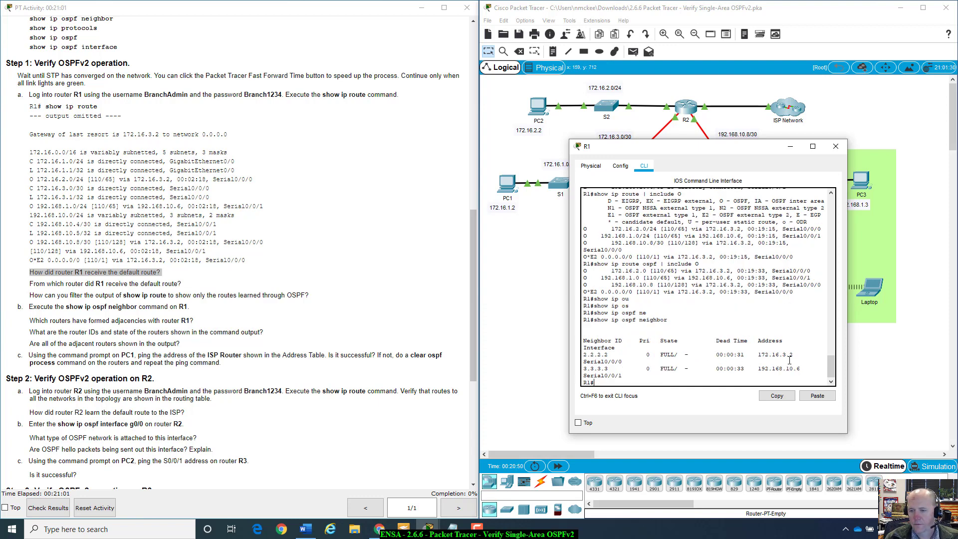
drag(801, 351, 624, 360)
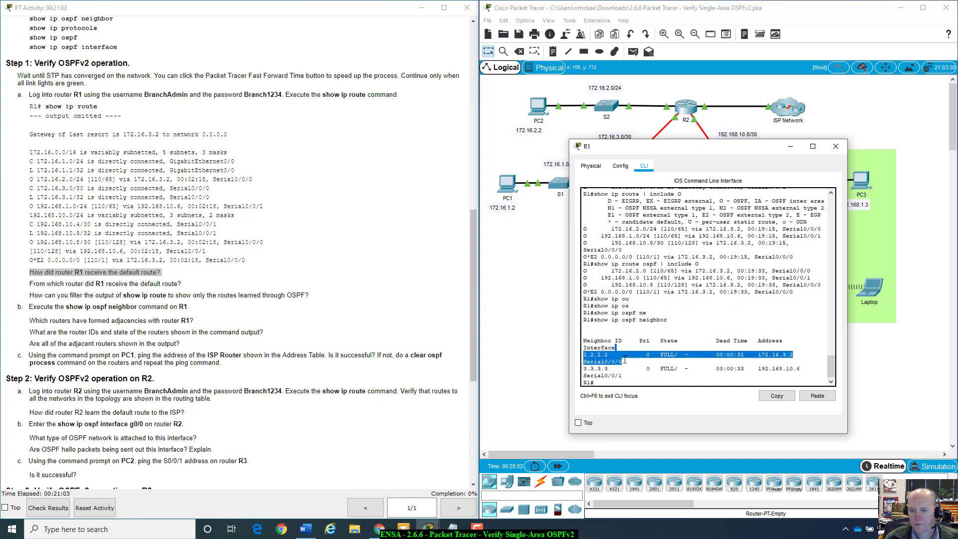
drag(693, 147, 616, 194)
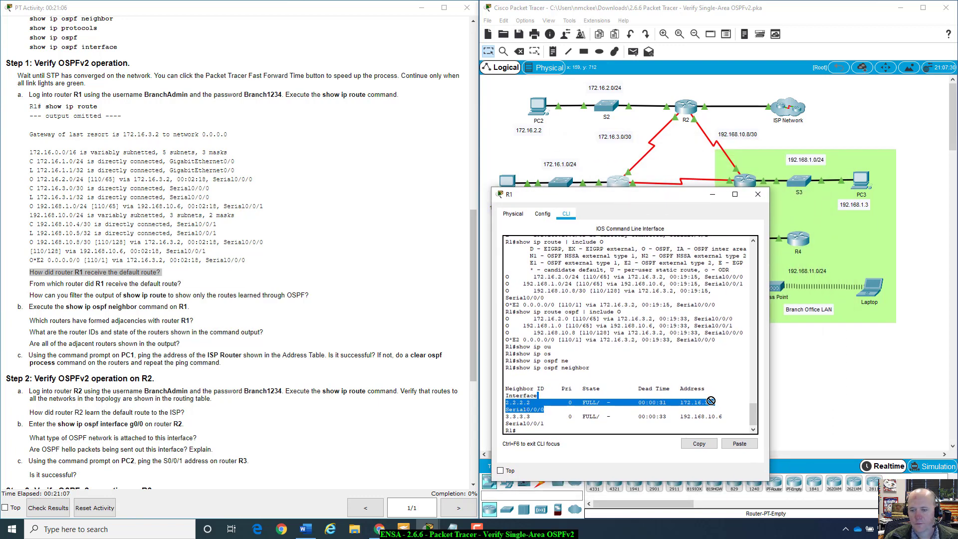
drag(669, 195, 327, 216)
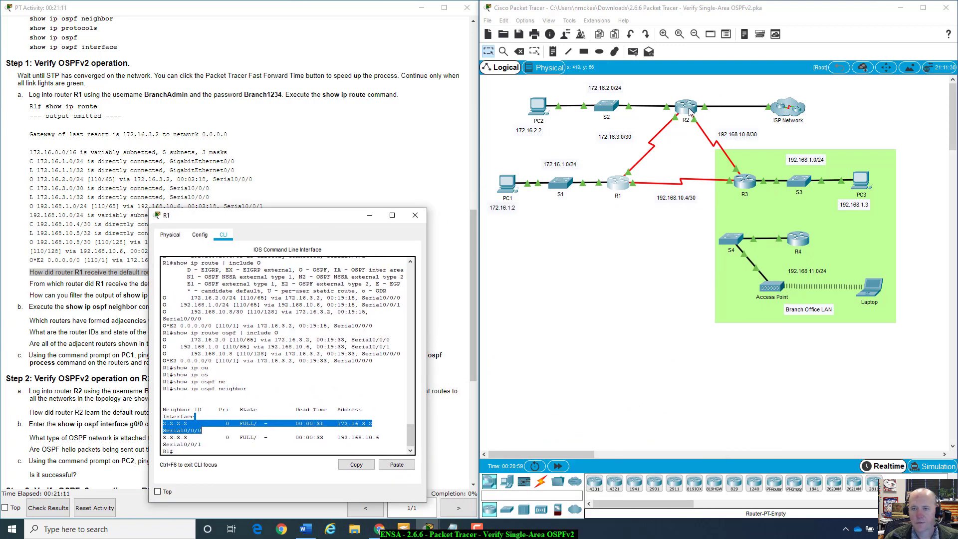
click(690, 111)
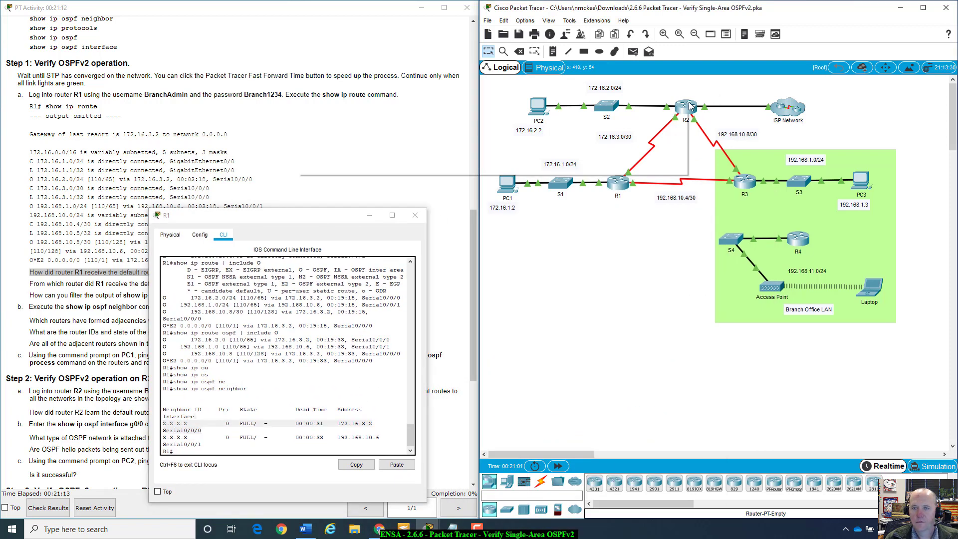
mouse_move(689, 105)
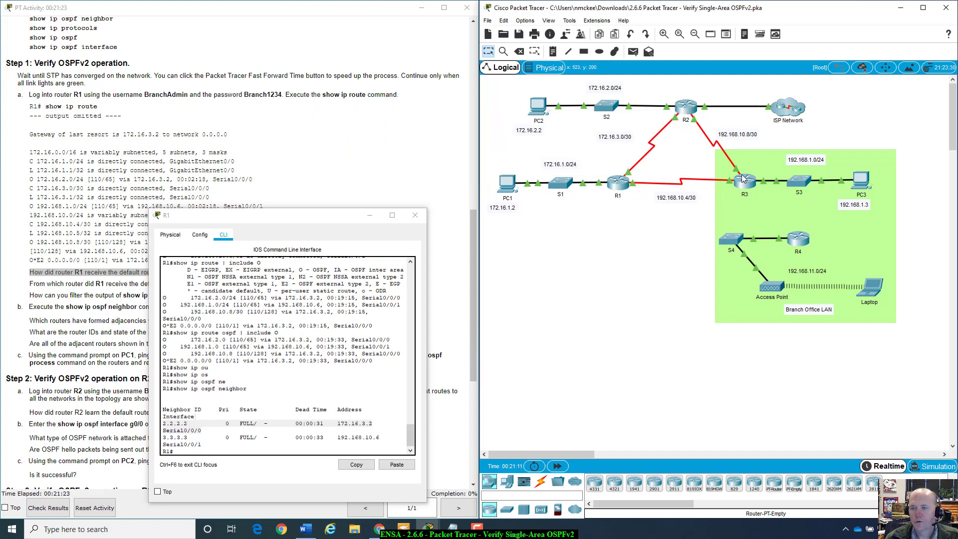
mouse_move(746, 184)
click(725, 198)
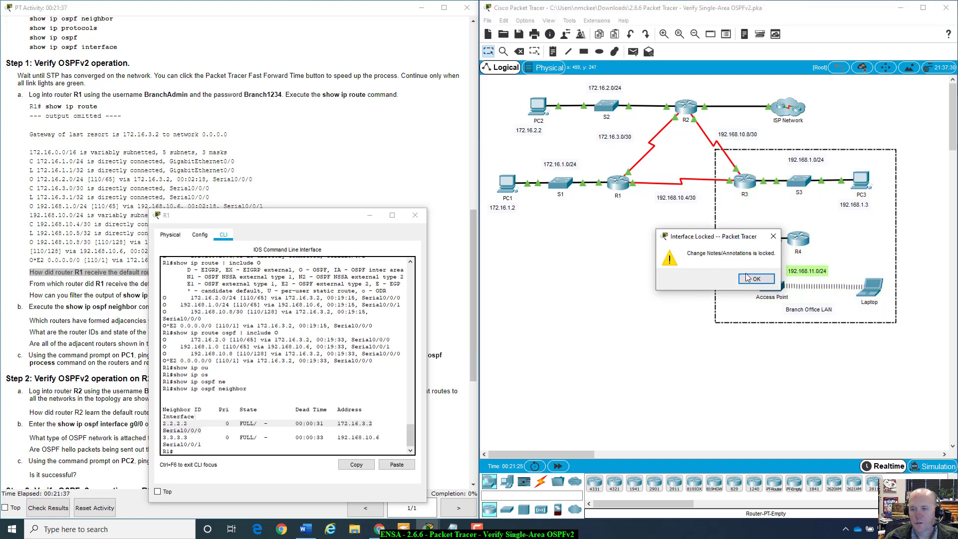
click(755, 278)
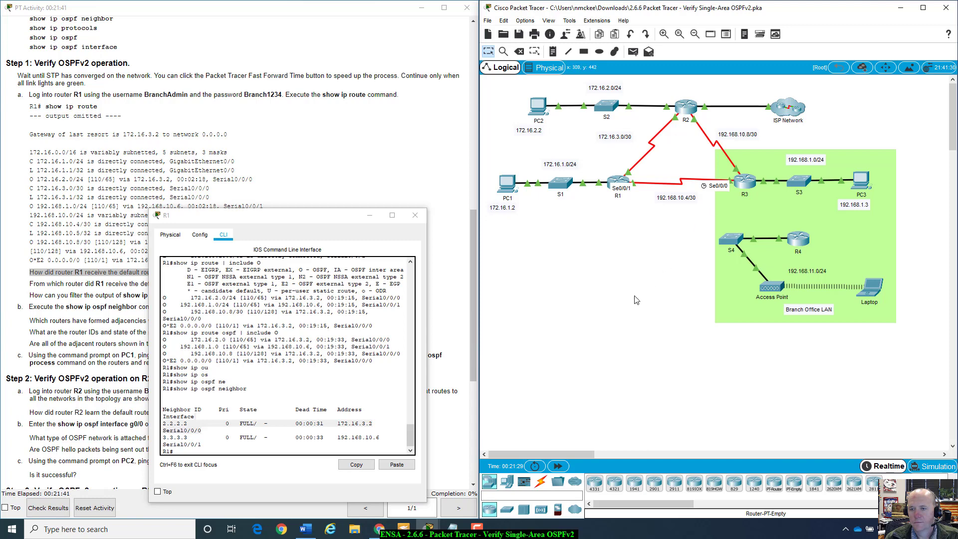
drag(382, 221, 744, 90)
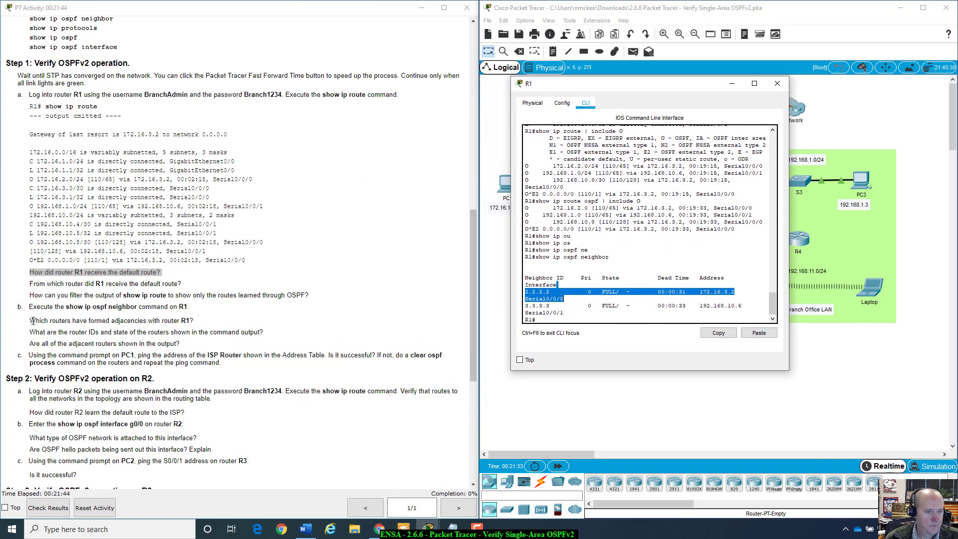
Step: Highlight the lab questions about R1's adjacencies, router IDs and states
drag(30, 321, 198, 323)
click(199, 323)
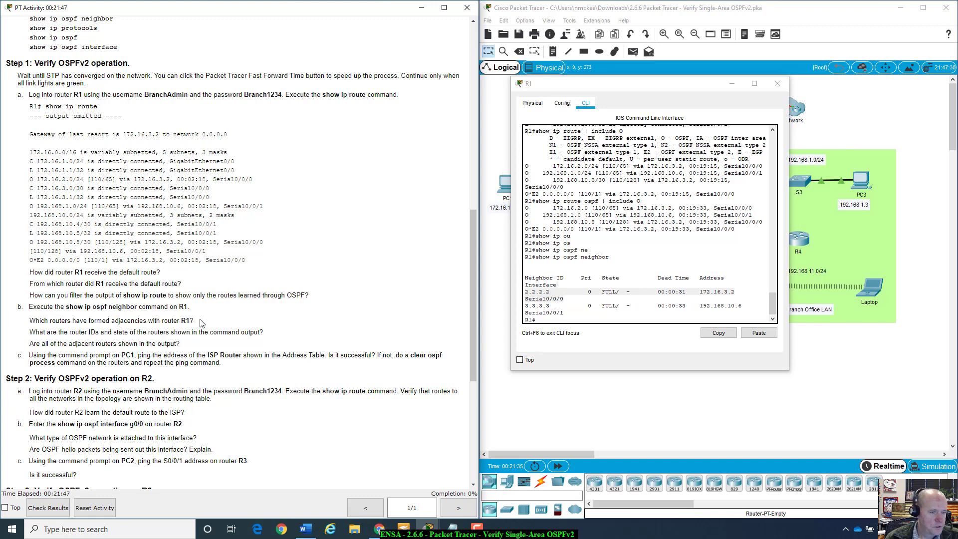
drag(36, 331, 271, 339)
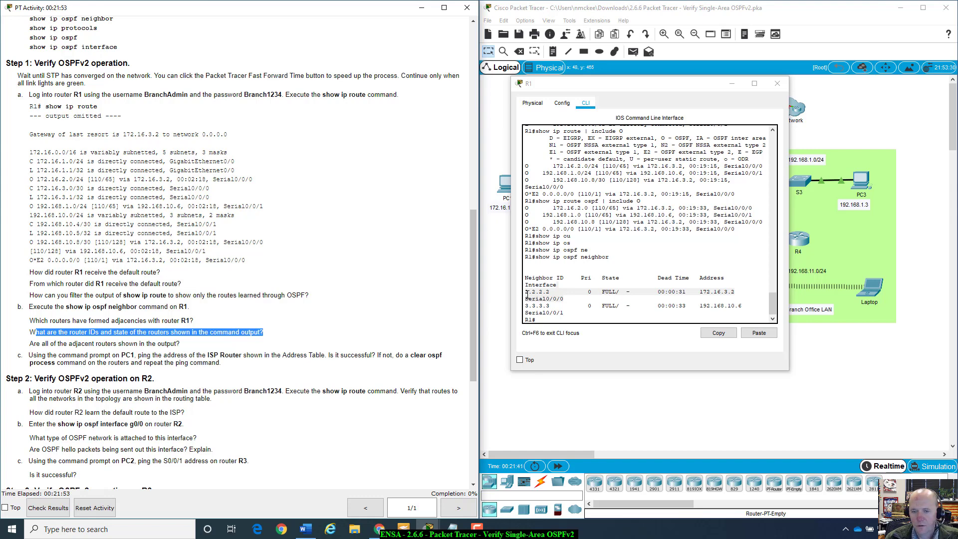
Step: Highlight the 2.2.2.2 and 3.3.3.3 neighbor rows and Serial0/0/0, then widen R1's console
click(526, 294)
drag(538, 290, 657, 292)
drag(726, 289, 745, 294)
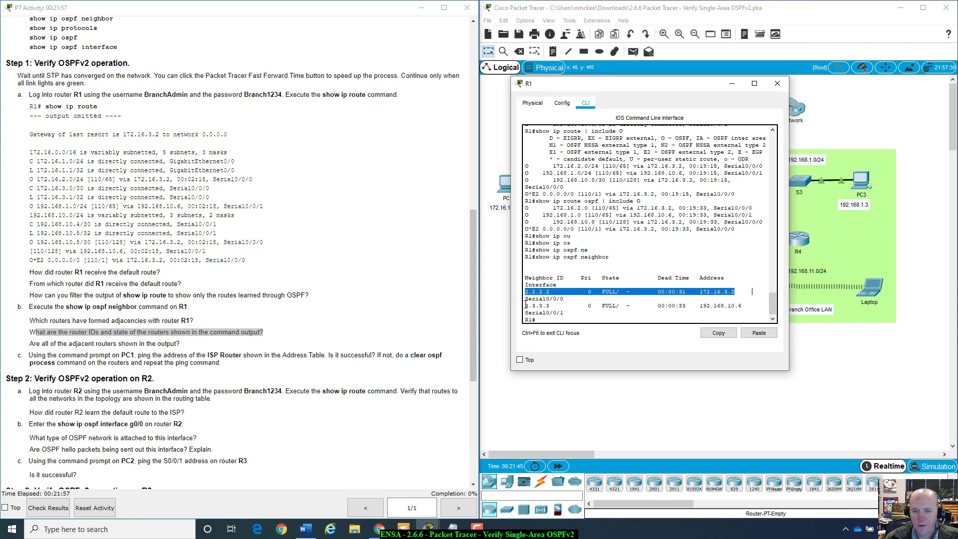
drag(525, 306, 742, 306)
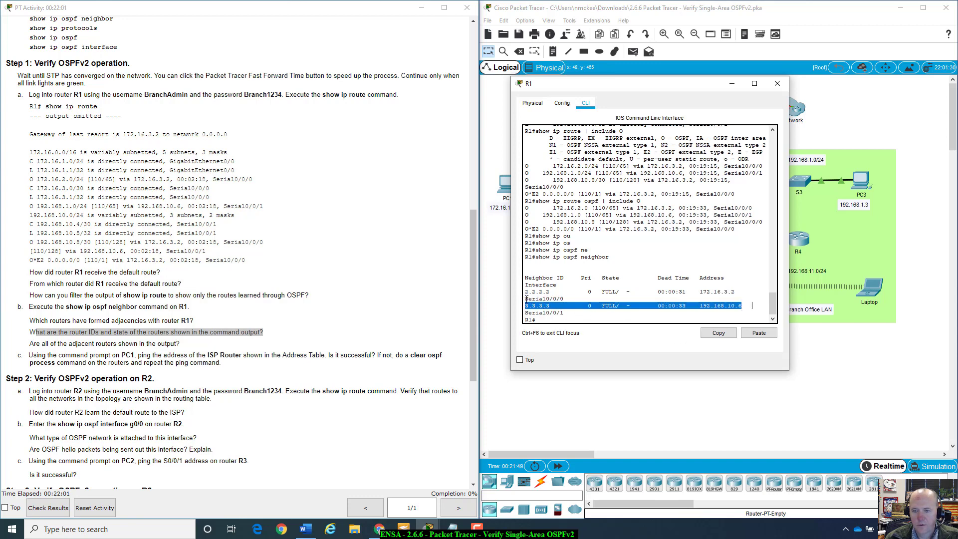
drag(526, 298, 563, 299)
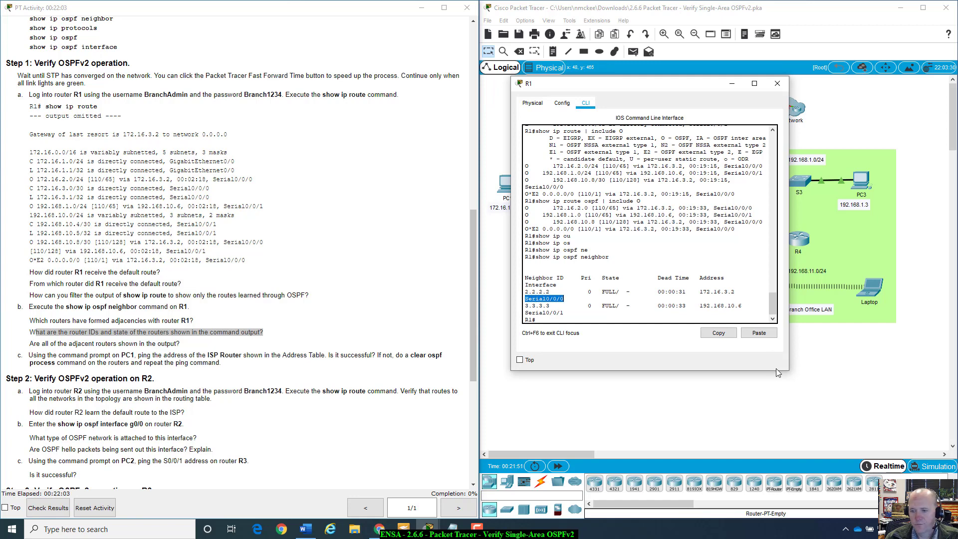
drag(788, 370, 906, 360)
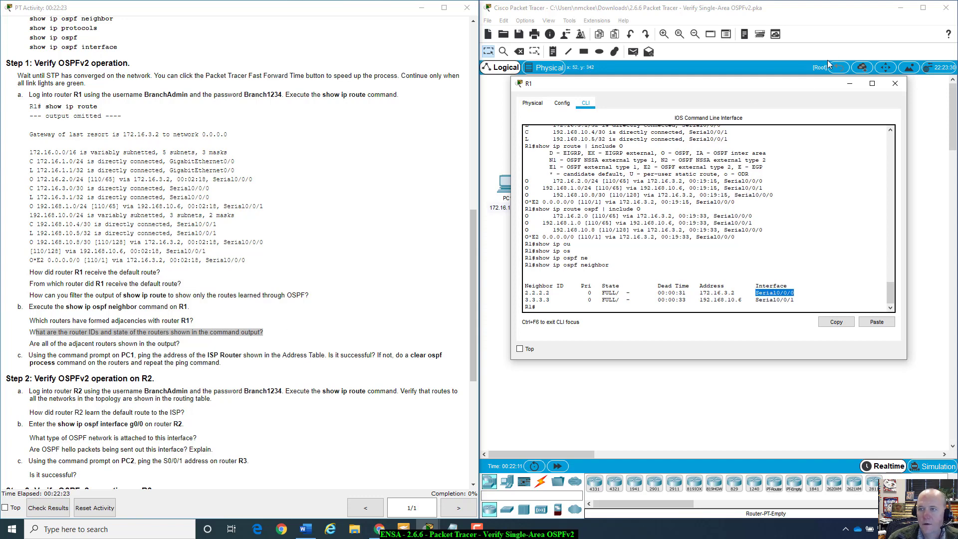
Step: Reposition R1's console window over the topology
drag(806, 92, 796, 390)
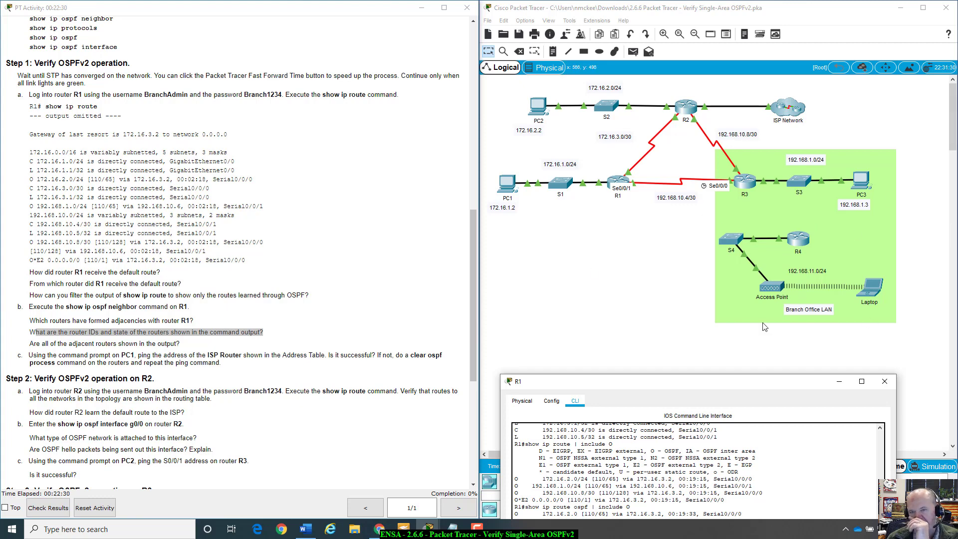
drag(701, 382, 703, 237)
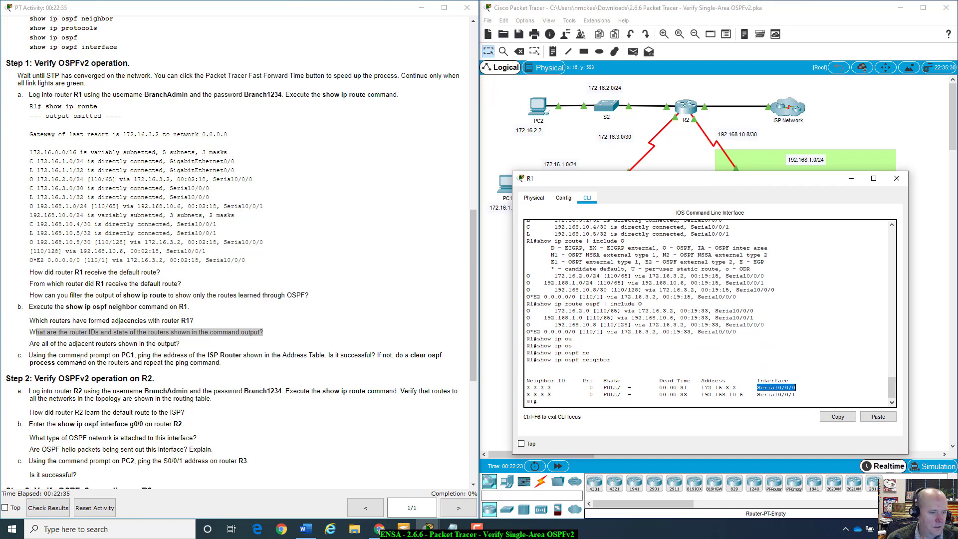
scroll(80, 355, down, 2)
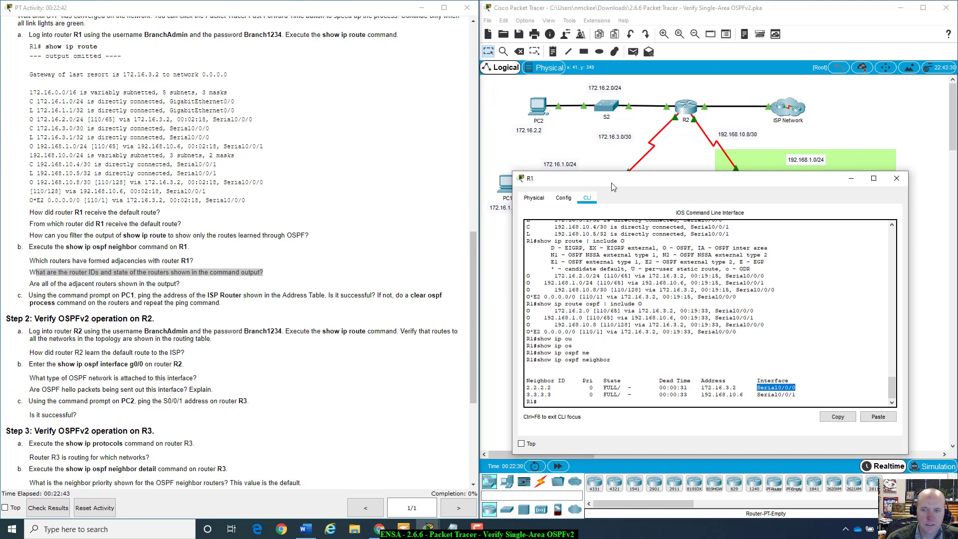
drag(611, 183, 639, 184)
scroll(80, 355, up, 11)
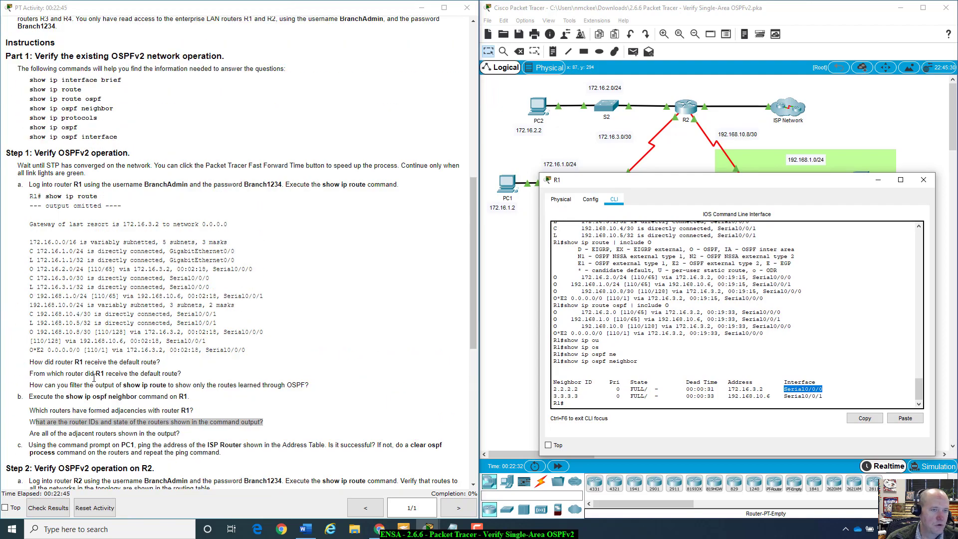
scroll(93, 377, down, 17)
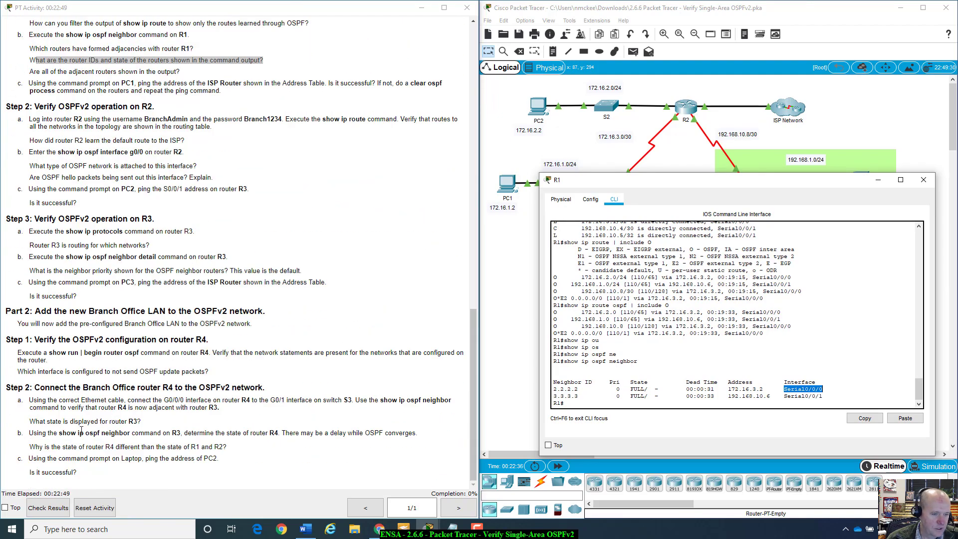
scroll(81, 430, up, 10)
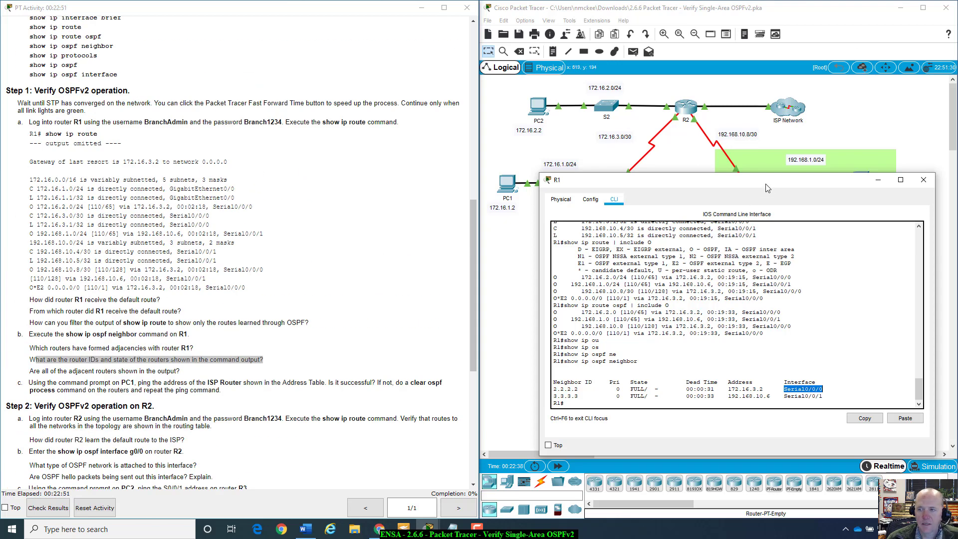
drag(767, 188, 740, 209)
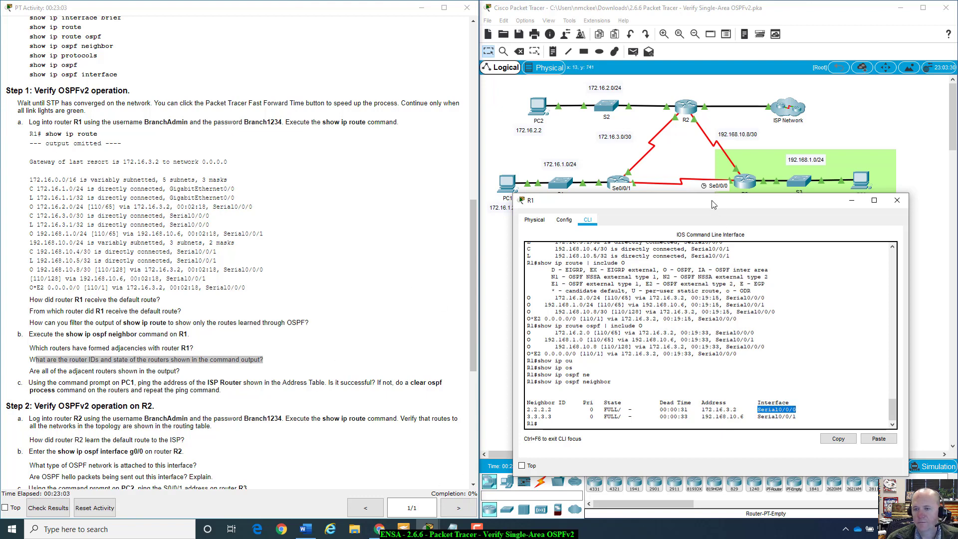
drag(713, 204, 718, 194)
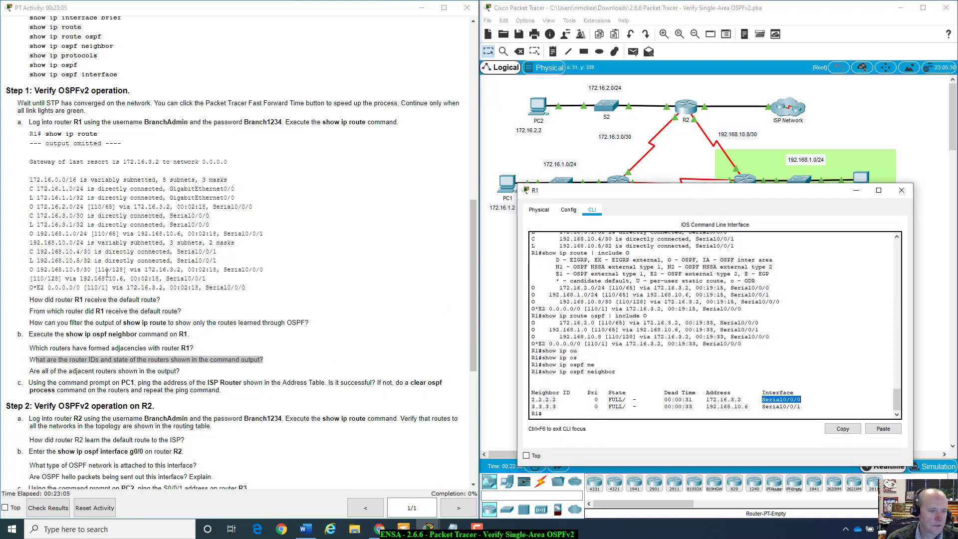
Step: Scroll through the lab instructions and bring the network topology to the front
click(98, 296)
scroll(98, 297, down, 1)
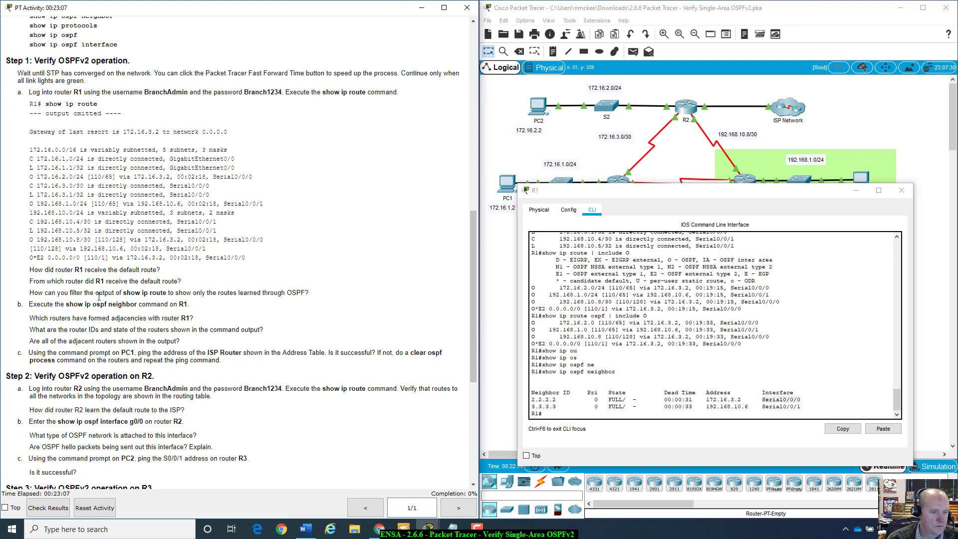
scroll(99, 297, down, 3)
click(546, 172)
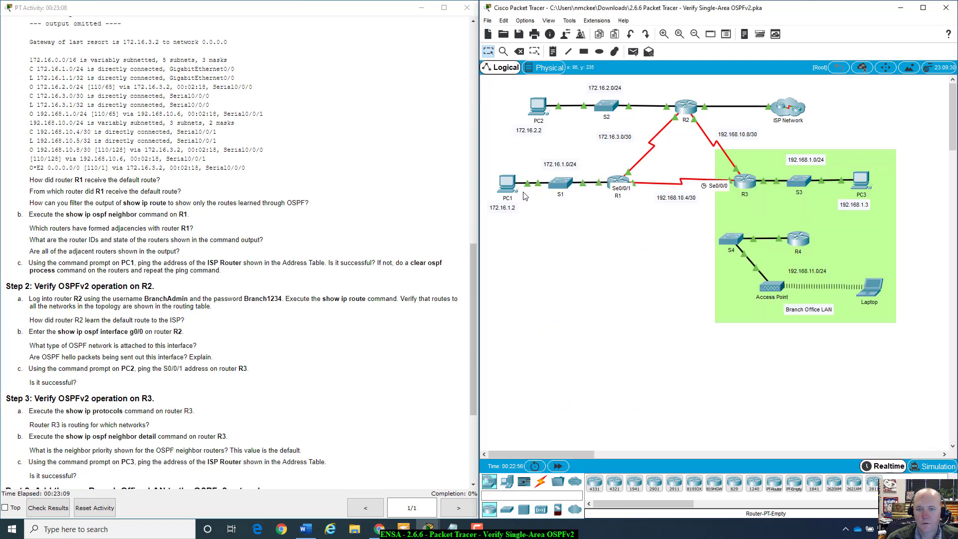
Step: Open PC1's Desktop Command Prompt and move its window over the instructions
click(507, 183)
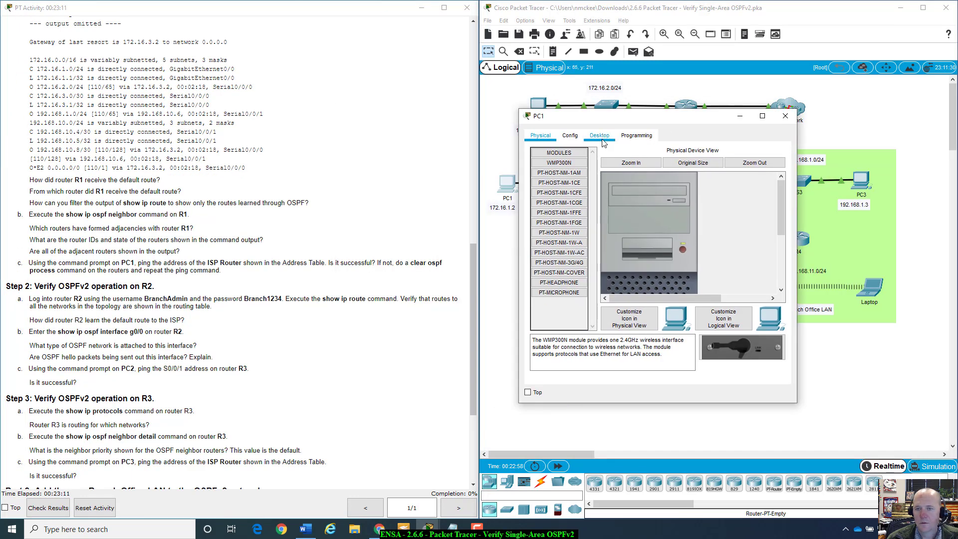
click(600, 135)
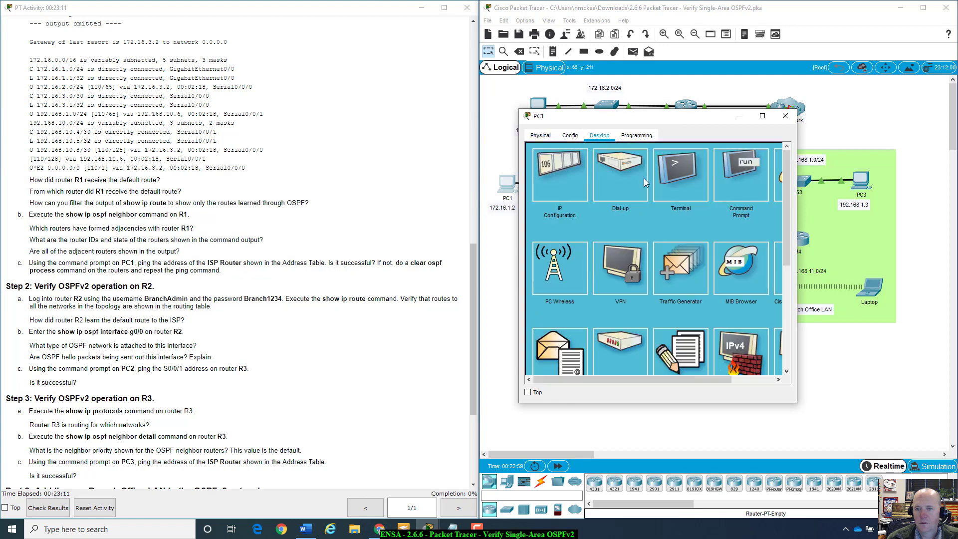
click(735, 177)
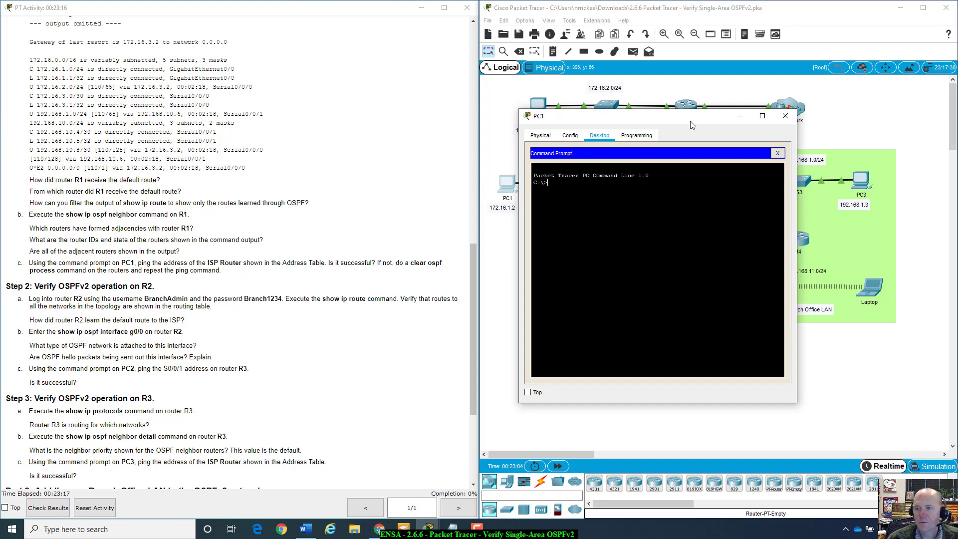
drag(691, 125, 691, 199)
scroll(433, 164, up, 15)
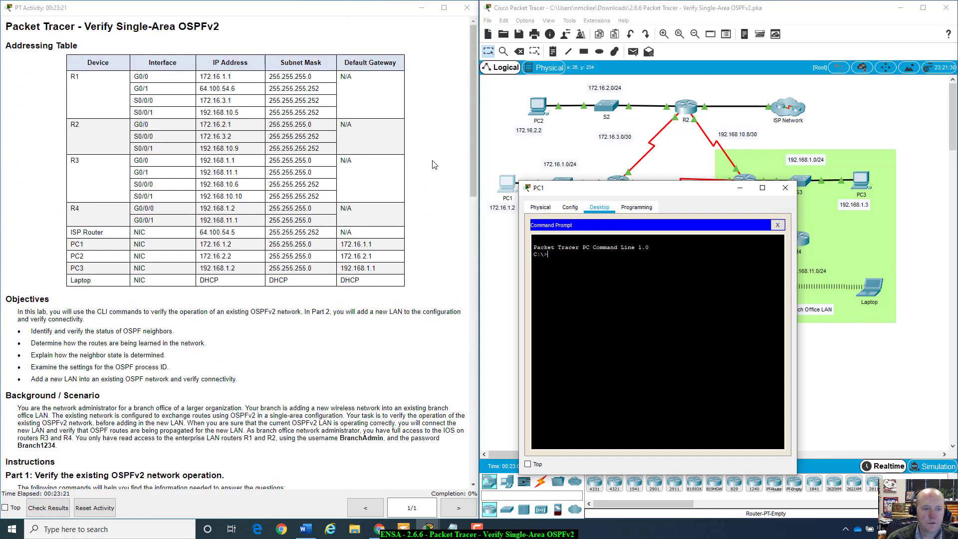
drag(690, 198, 226, 255)
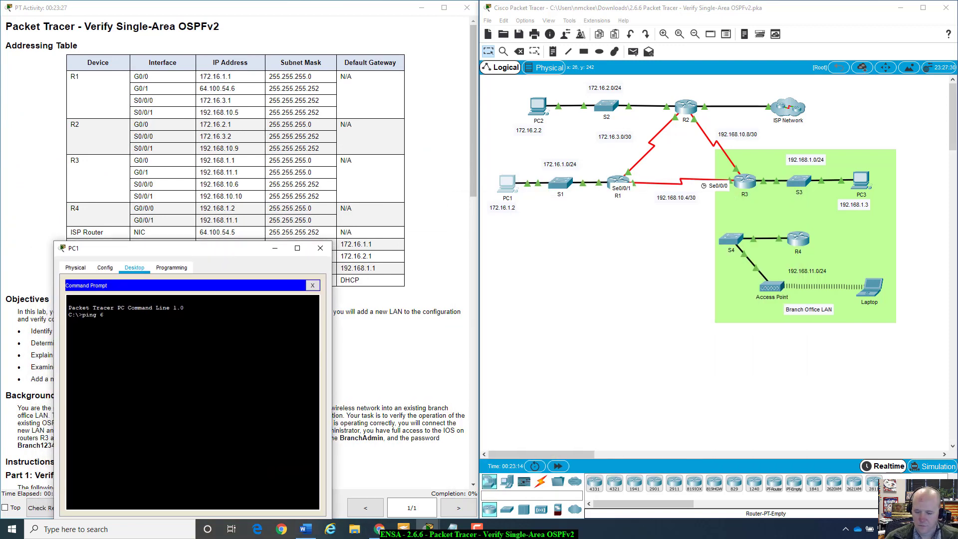
Step: Ping 64.100.54.5 from PC1 and highlight the replies and statistics
text(4.100.54.5)
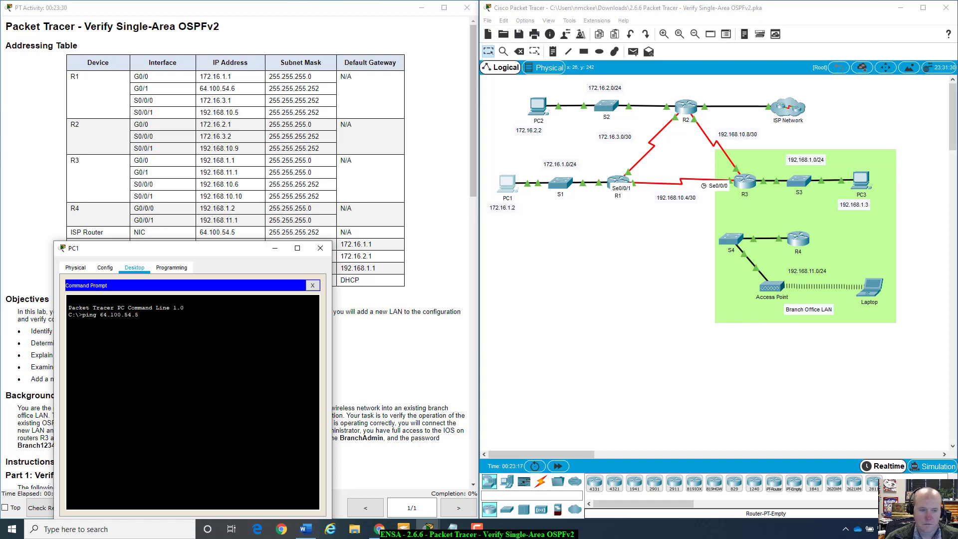
key(Return)
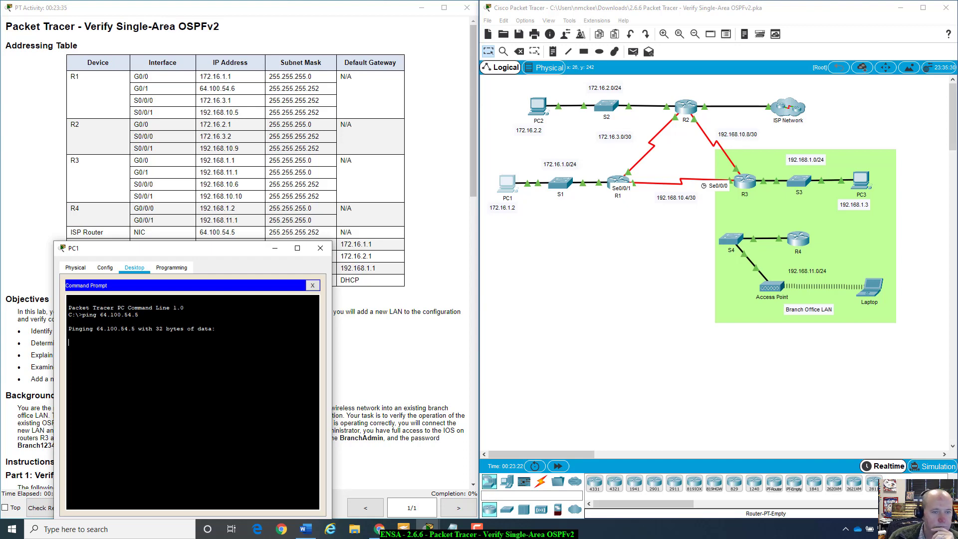
drag(208, 254, 706, 201)
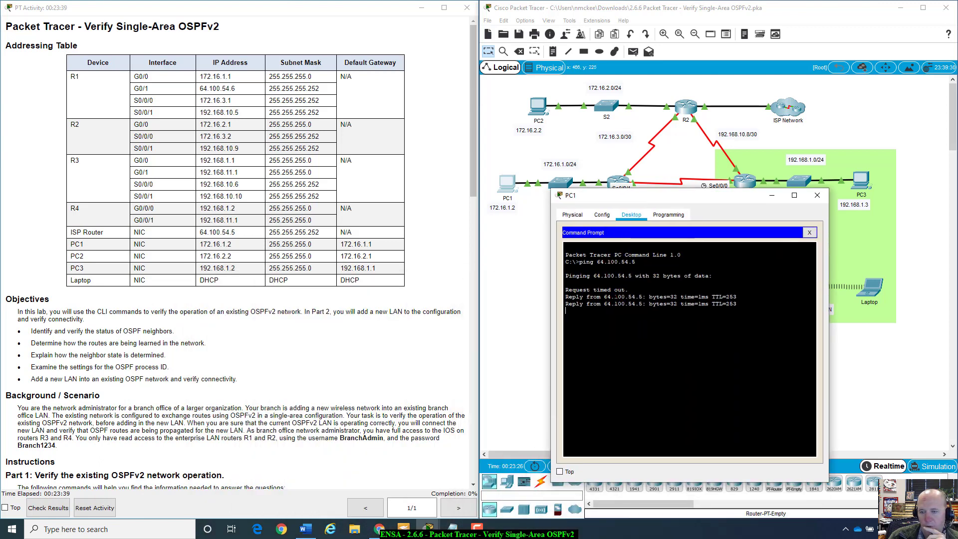
drag(566, 287, 738, 313)
drag(565, 289, 639, 304)
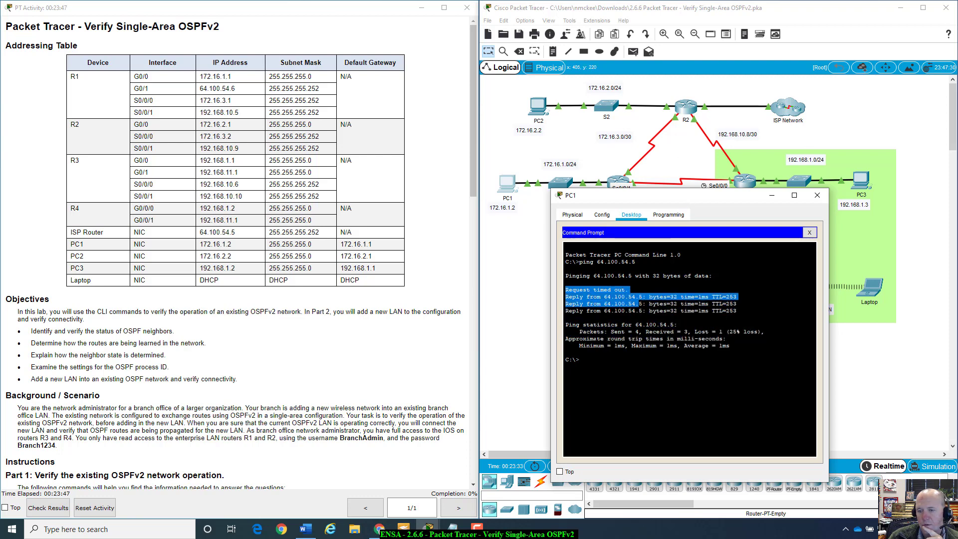
Step: Stop and rerun the ping to 64.100.54.5
key(ctrl+c)
key(Up)
key(Return)
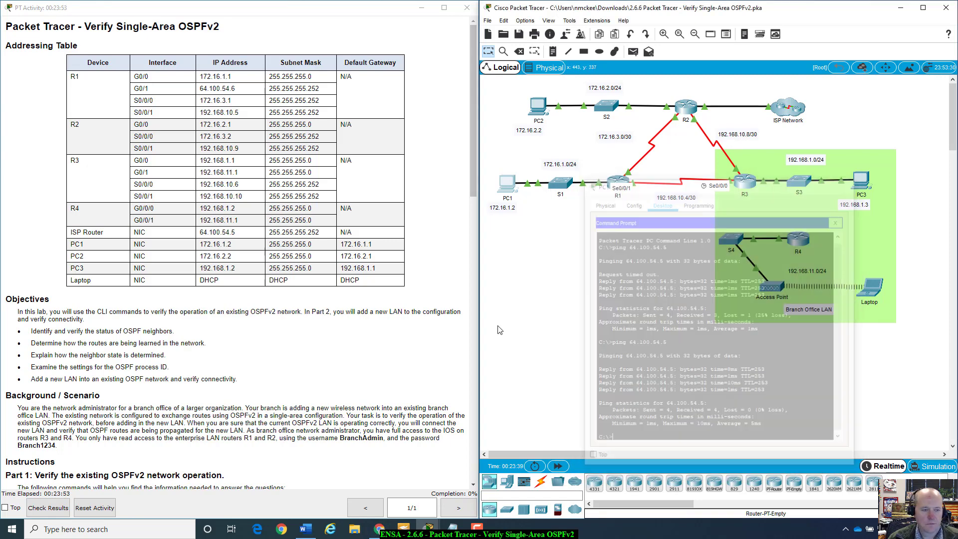
scroll(168, 411, down, 10)
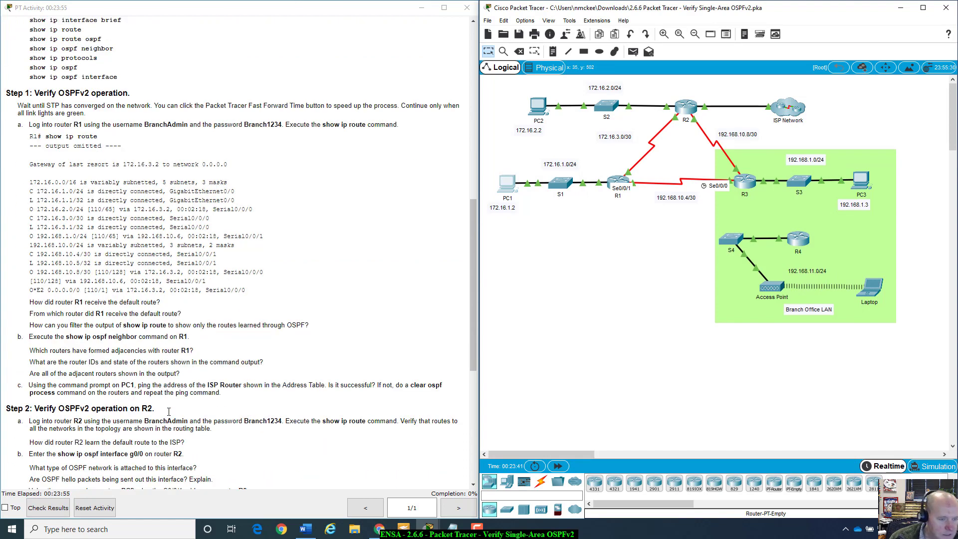
scroll(168, 411, down, 1)
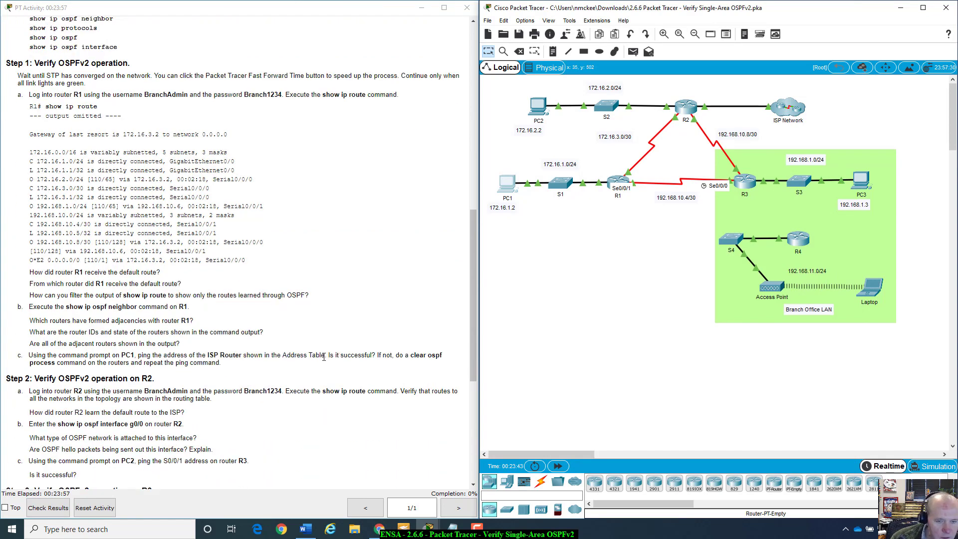
drag(325, 355, 451, 360)
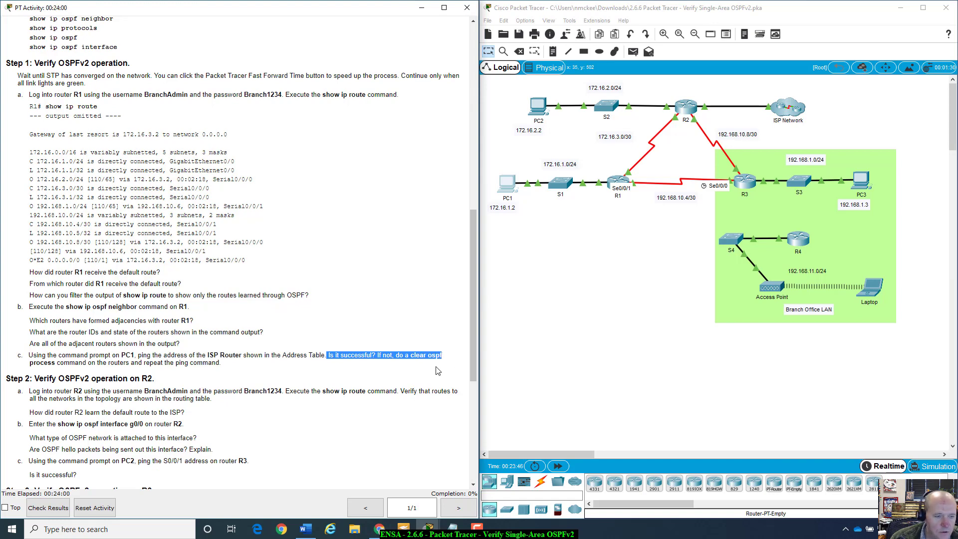
drag(83, 355, 256, 366)
click(257, 367)
scroll(257, 367, down, 3)
scroll(257, 366, down, 6)
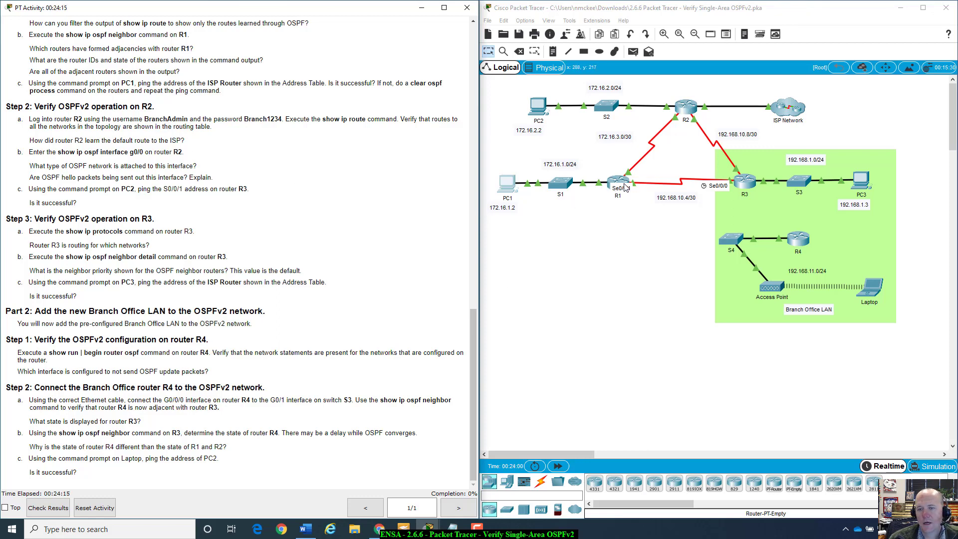
Step: Open R2's CLI and highlight its first OSPF adjacency message
click(683, 110)
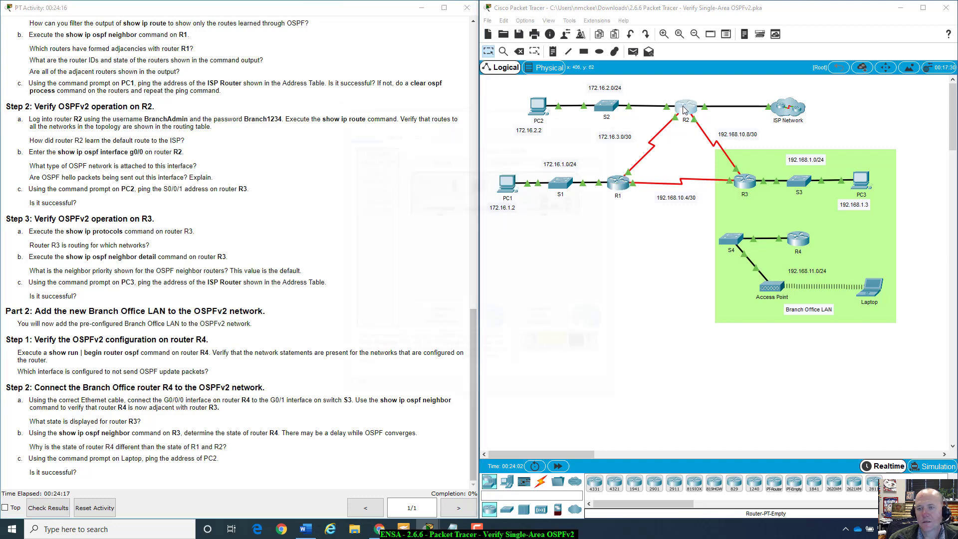
drag(483, 112, 653, 151)
click(585, 168)
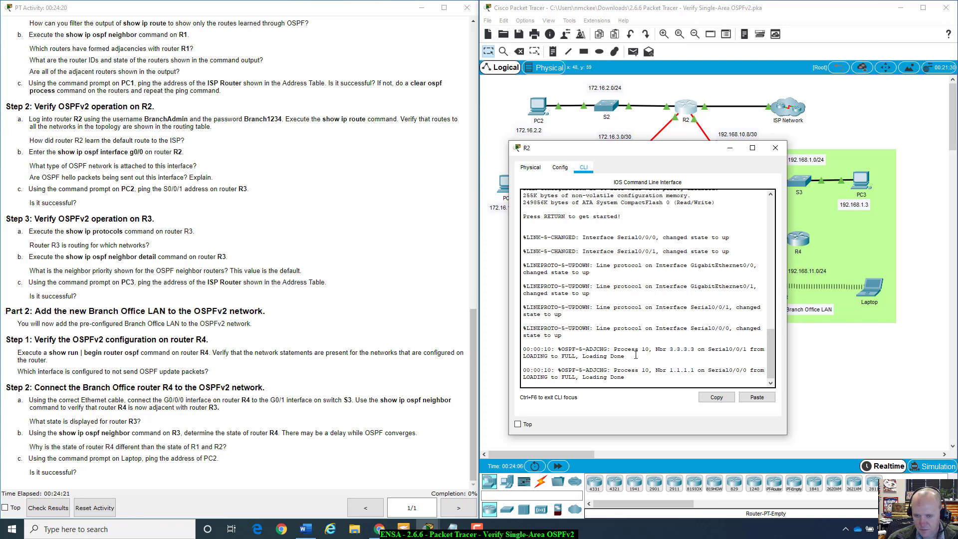
drag(523, 349, 765, 349)
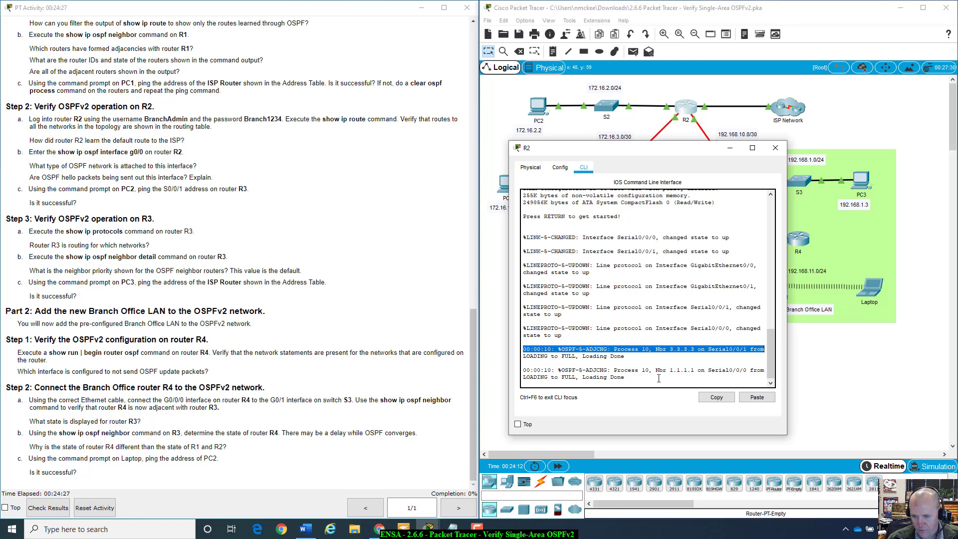
click(653, 381)
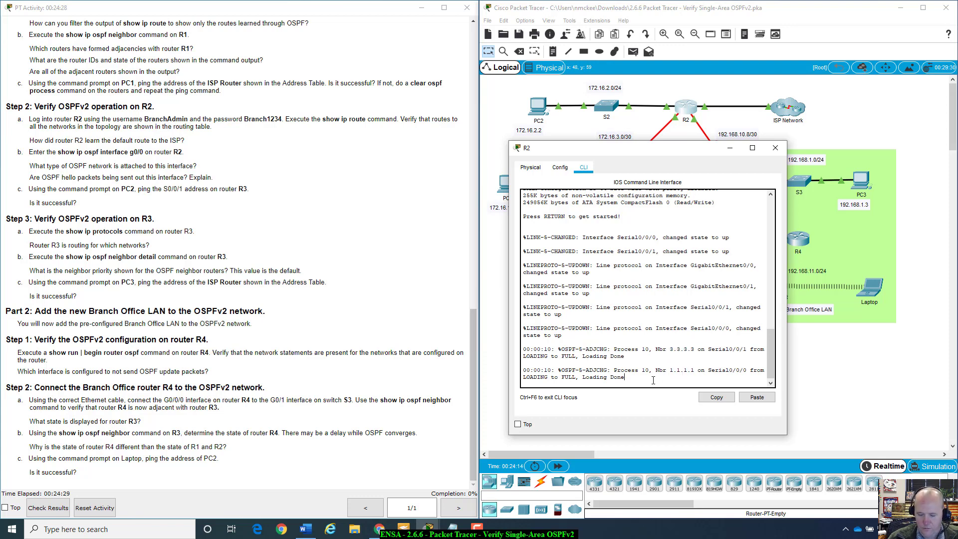
Step: Log in to R2 with username BranchAdmin and the lab's password
key(Return)
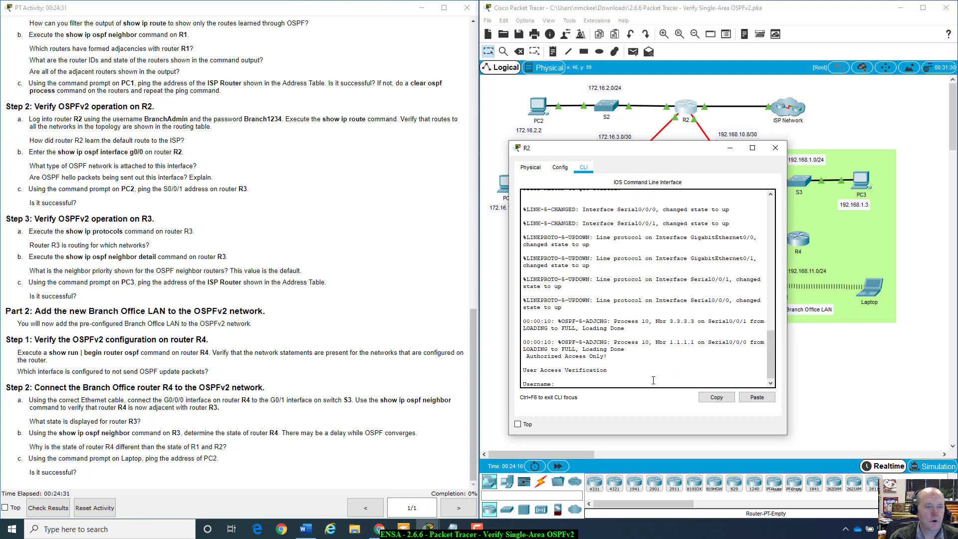
text(BranchAdm)
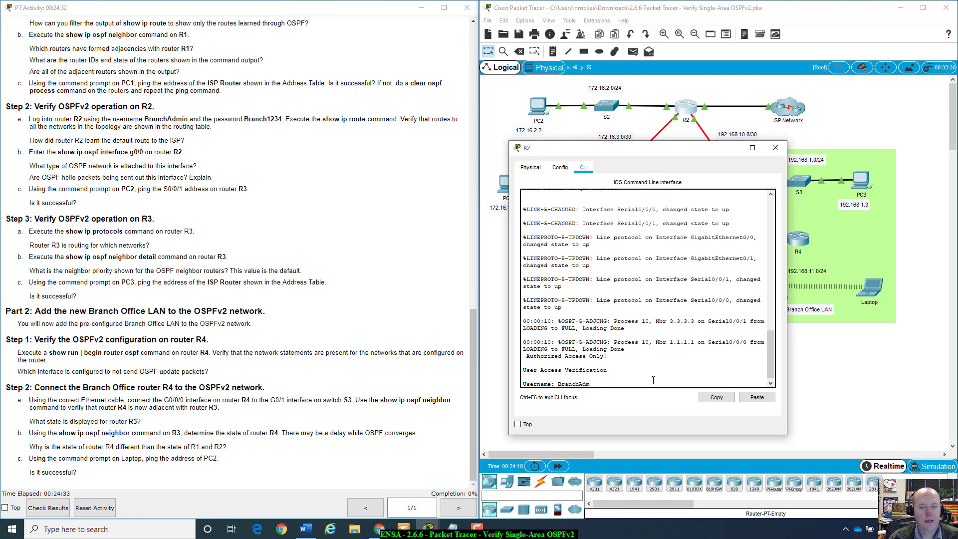
text(in)
key(Return)
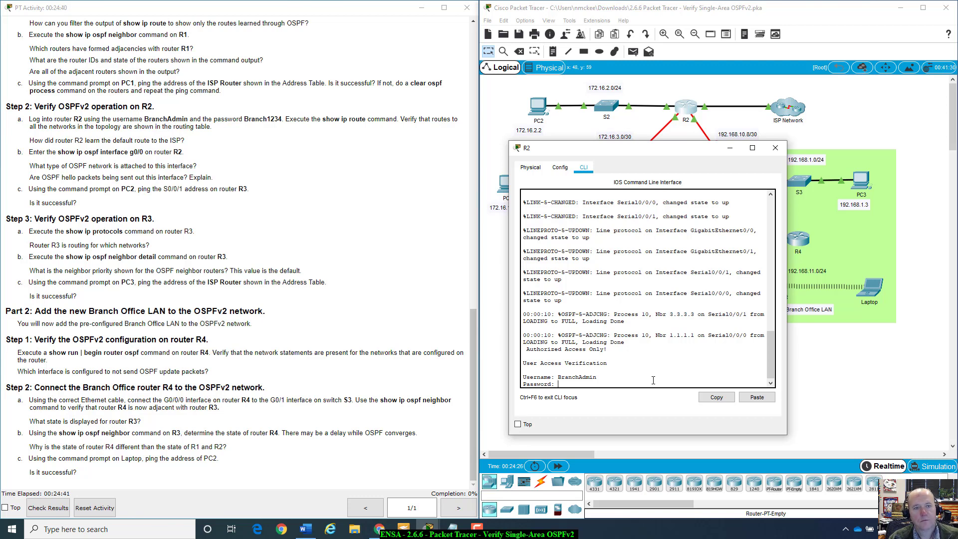
key(Return)
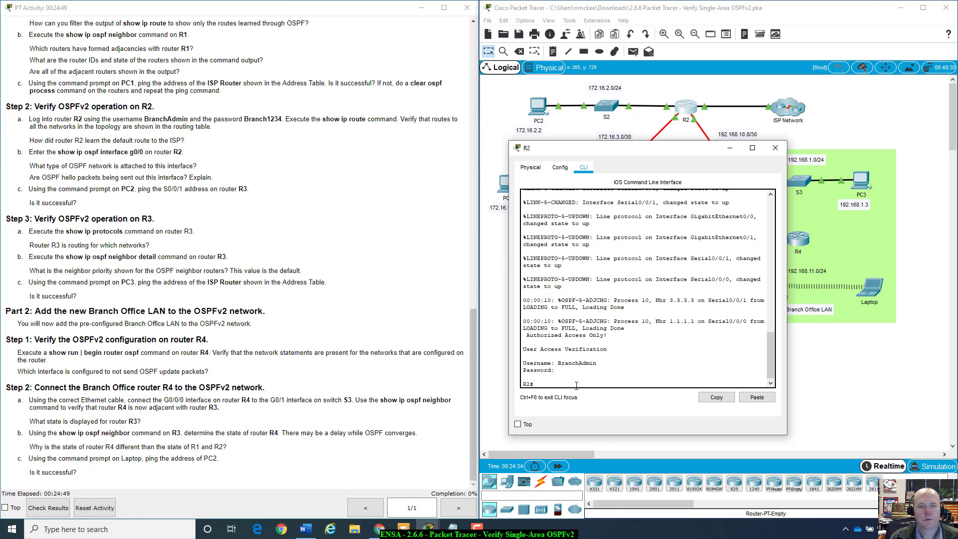
Step: Run show ip route on R2 and mark the 64.100.54.4/30 connected route
text(show ip)
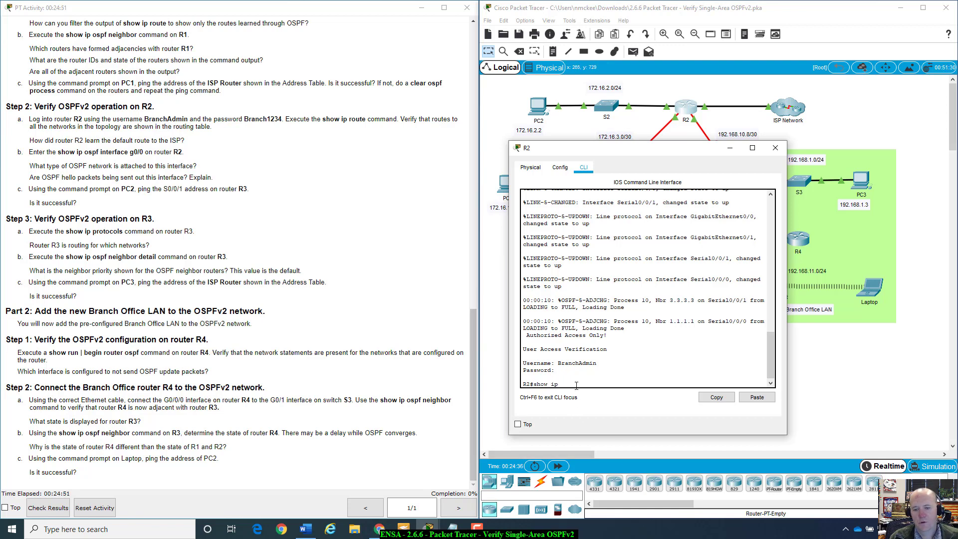
text( rout)
key(Tab)
key(Return)
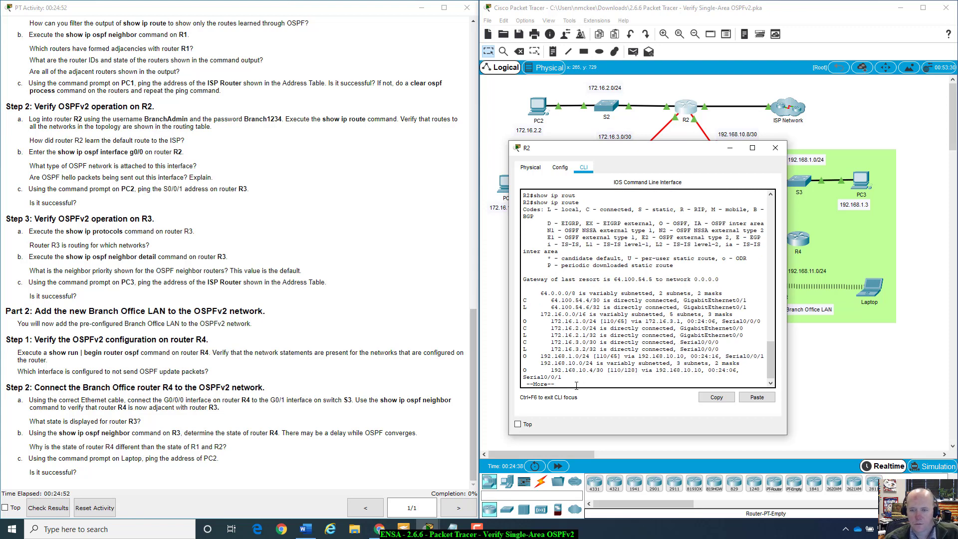
drag(524, 300, 739, 370)
click(714, 396)
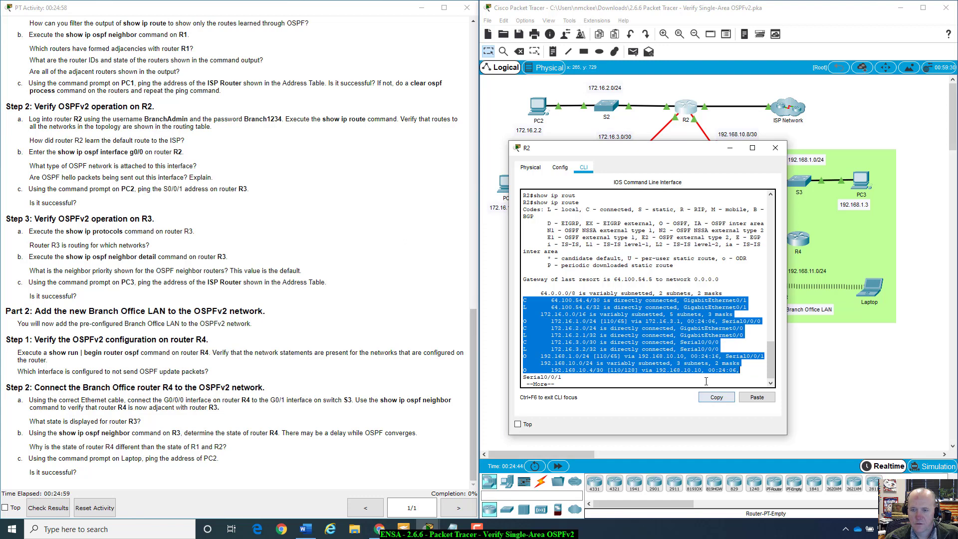
click(679, 342)
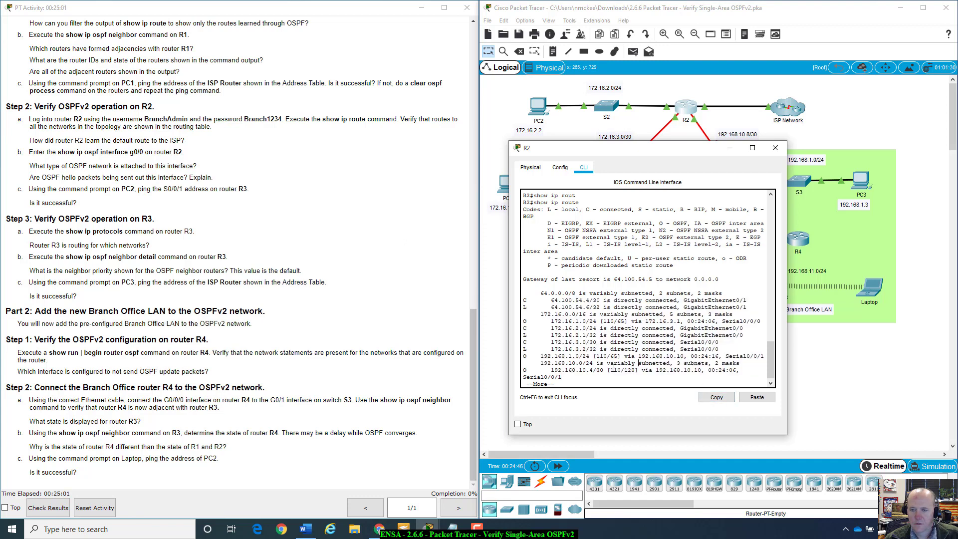
Step: Print the rest of the table, marking the last routes, S static code and Serial0/0/1 route
key(space)
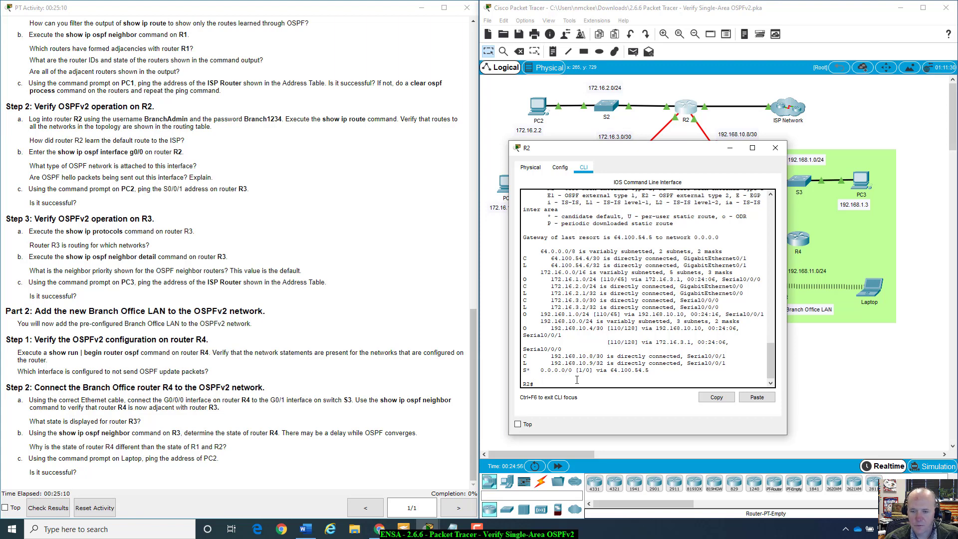
drag(523, 354, 669, 370)
scroll(659, 329, up, 3)
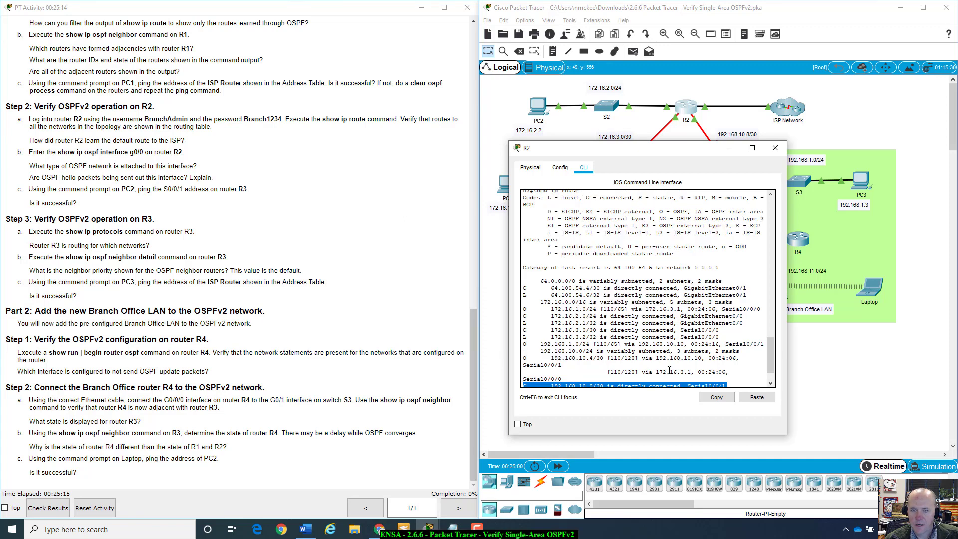
drag(639, 227, 673, 228)
scroll(651, 310, down, 3)
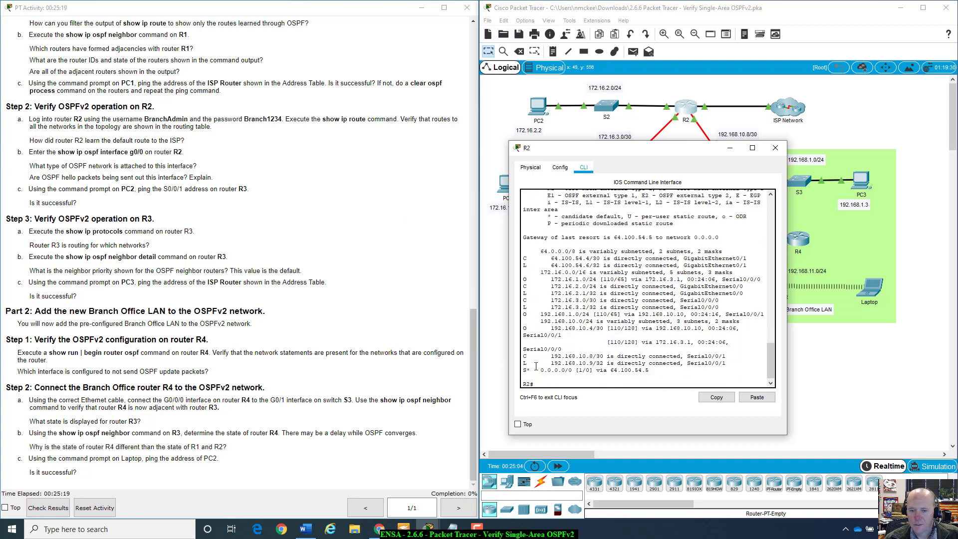
drag(522, 369, 672, 362)
Step: Move R2's window and scroll through its routing table output
drag(701, 146, 683, 195)
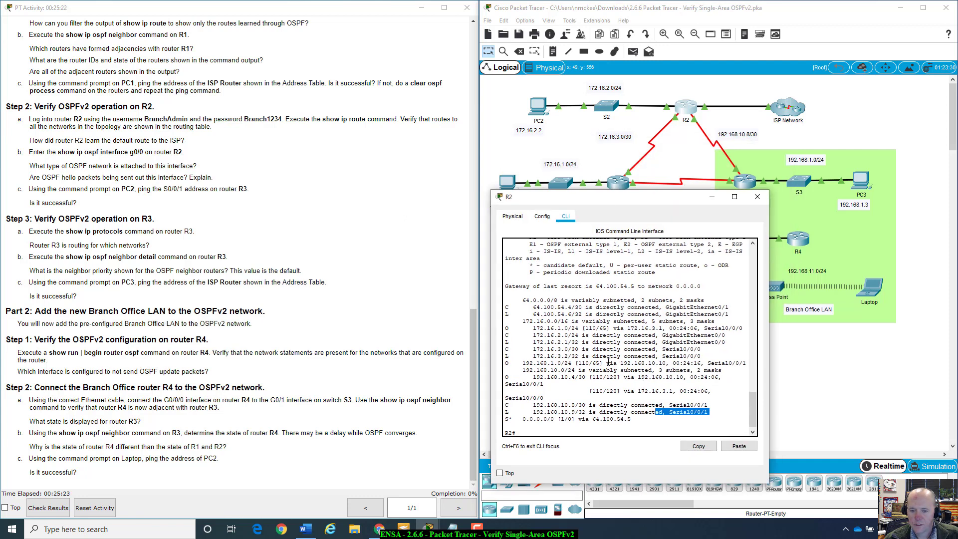
scroll(614, 370, up, 6)
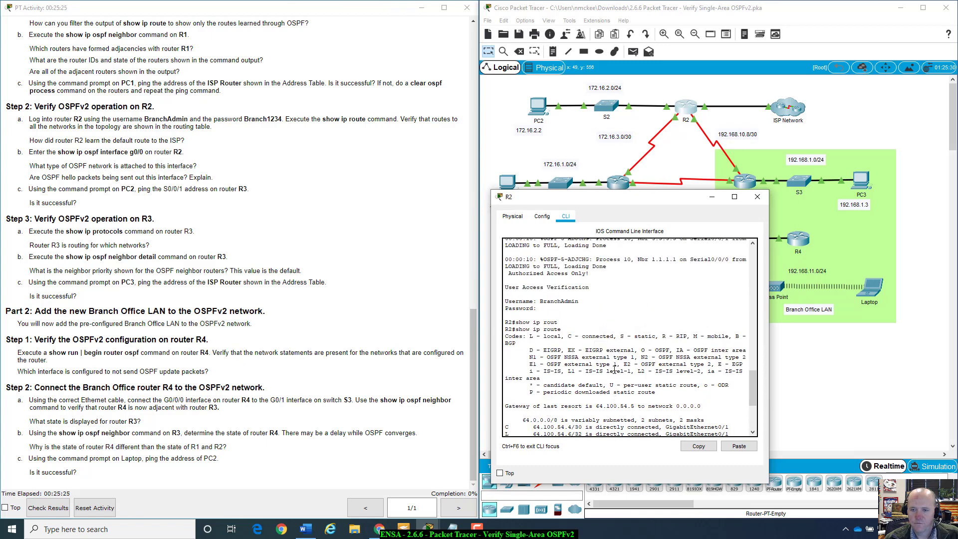
scroll(615, 370, up, 3)
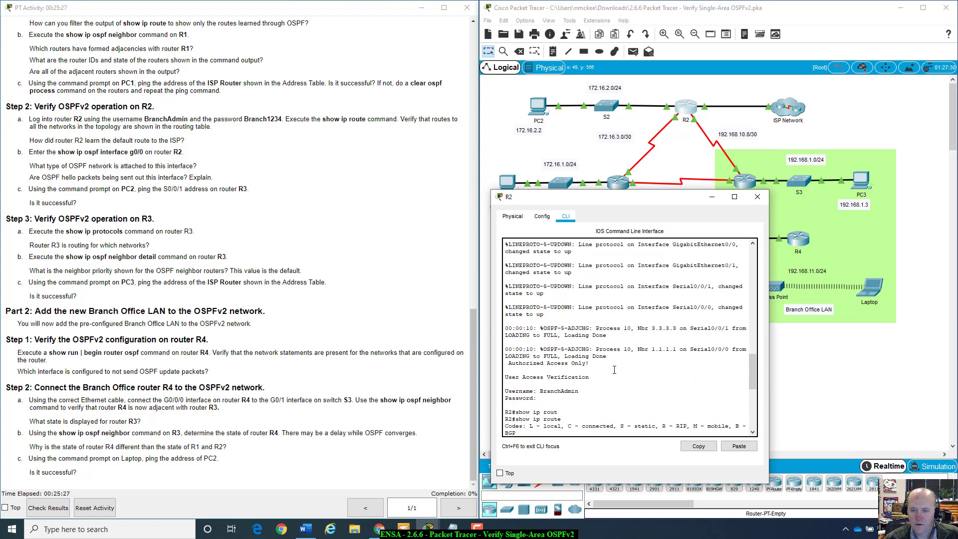
scroll(614, 369, down, 3)
scroll(614, 369, down, 3)
scroll(614, 370, up, 6)
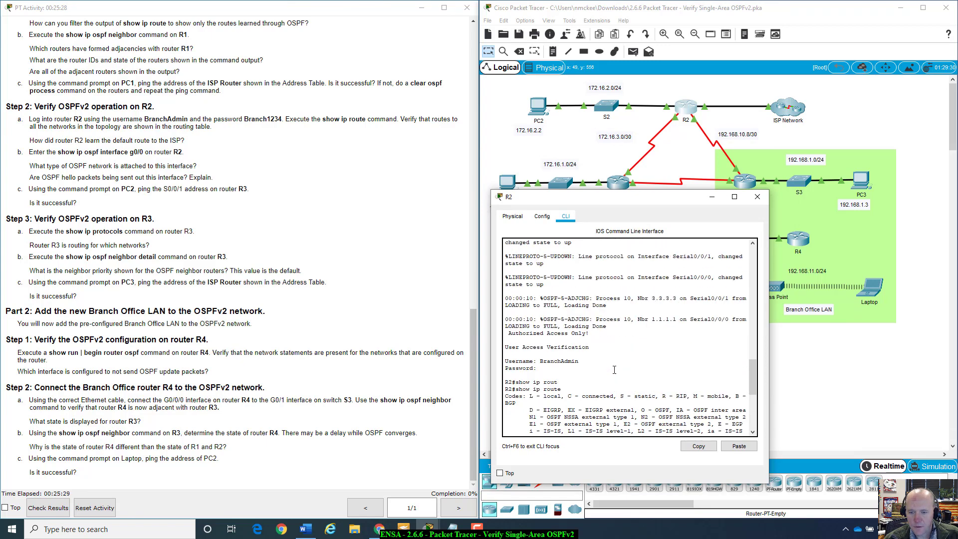
scroll(614, 369, down, 3)
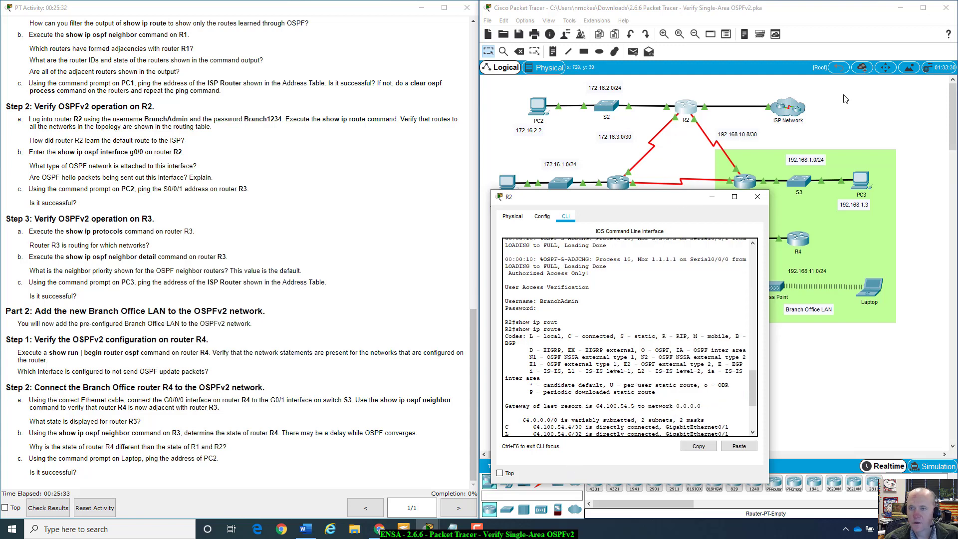
Step: Close R2's window and mark ISP Router address 64.100.54.5 in the Addressing Table
click(699, 124)
mouse_move(691, 105)
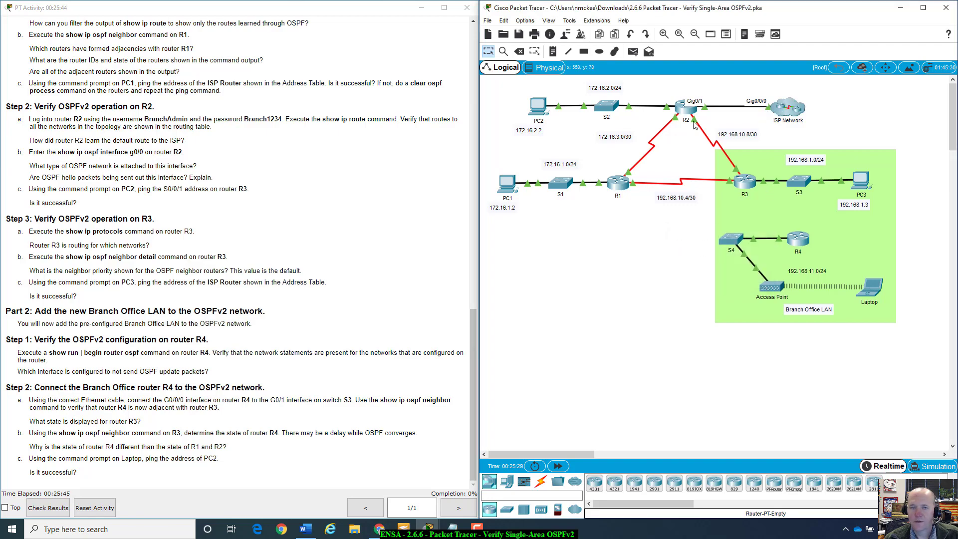
scroll(431, 153, up, 15)
scroll(424, 160, up, 4)
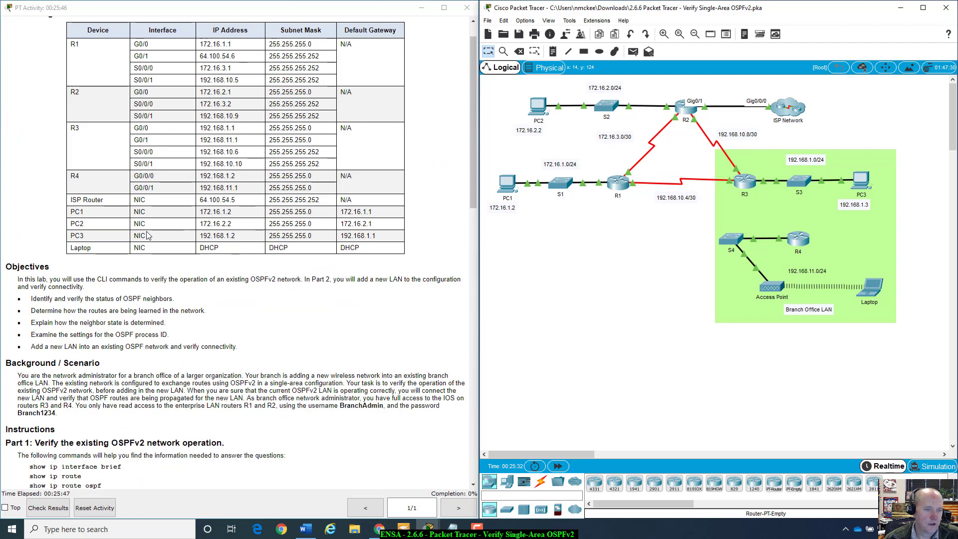
drag(254, 202, 198, 201)
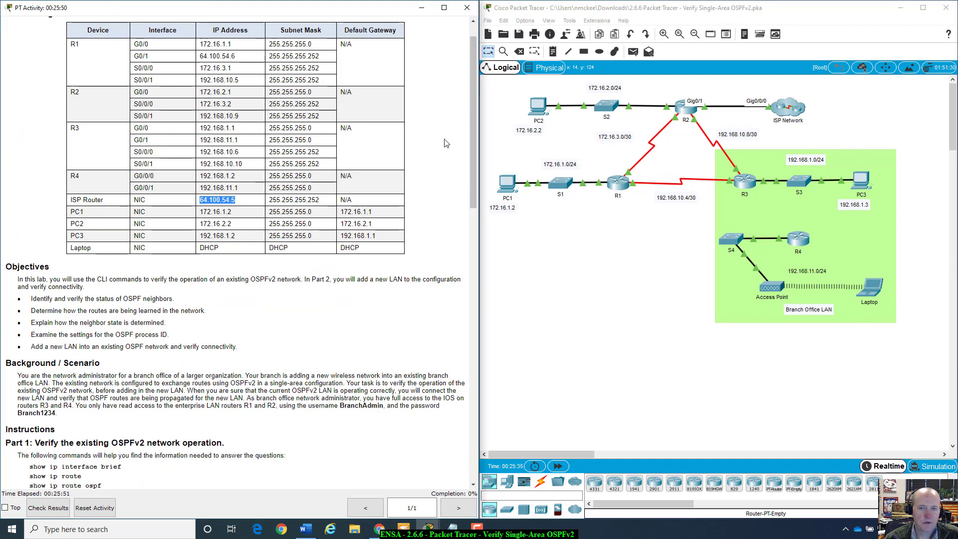
click(166, 202)
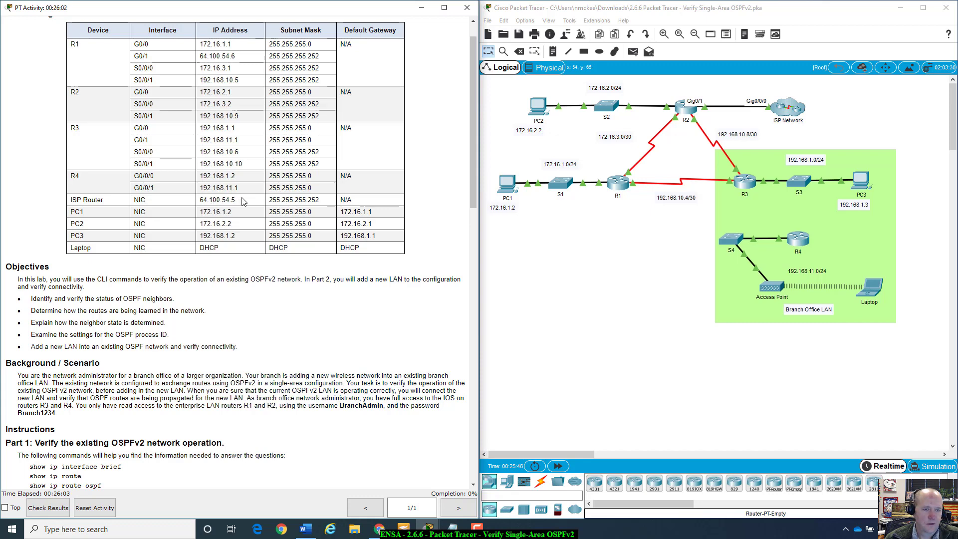
Step: Re-mark 64.100.54.5 in the Addressing Table and scroll through the instructions
drag(239, 201, 200, 199)
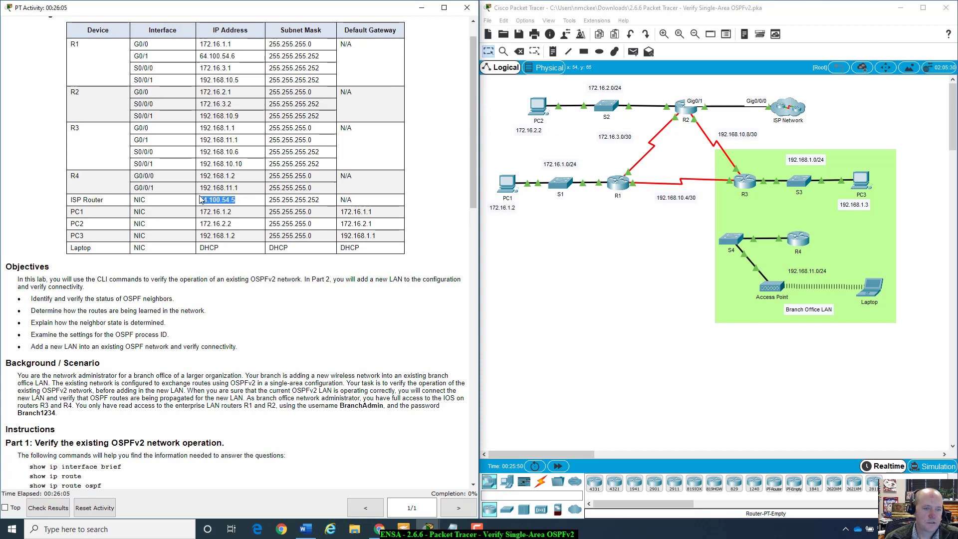
drag(326, 200, 200, 200)
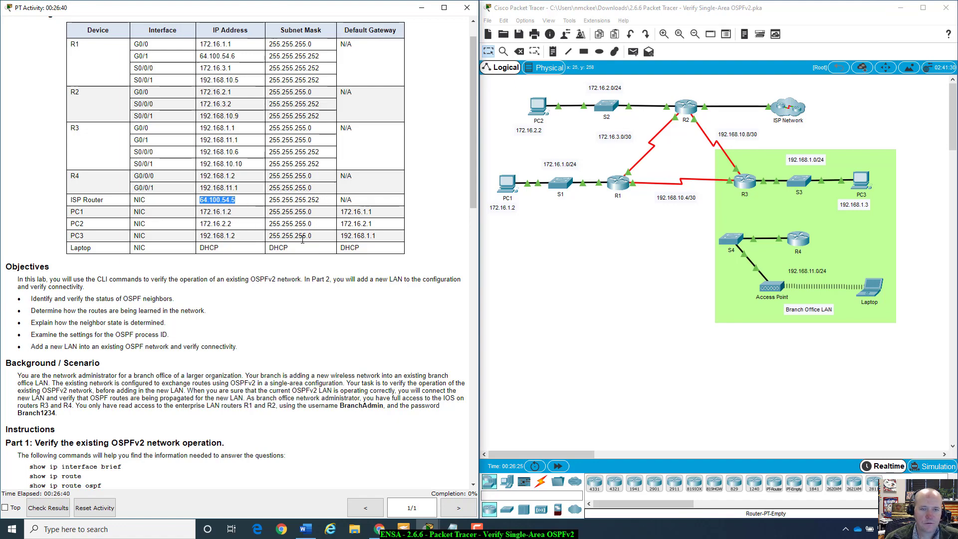
scroll(302, 240, down, 5)
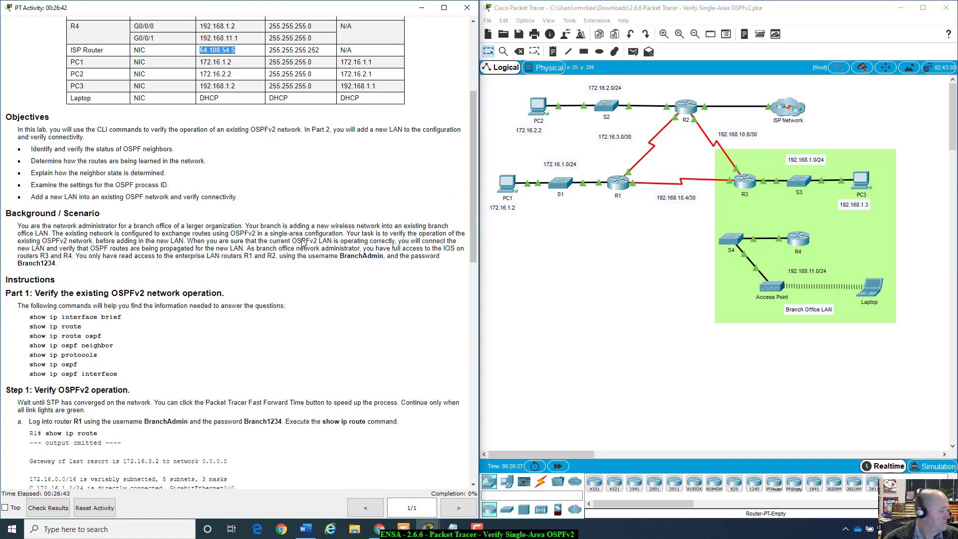
scroll(302, 243, up, 1)
scroll(303, 243, down, 5)
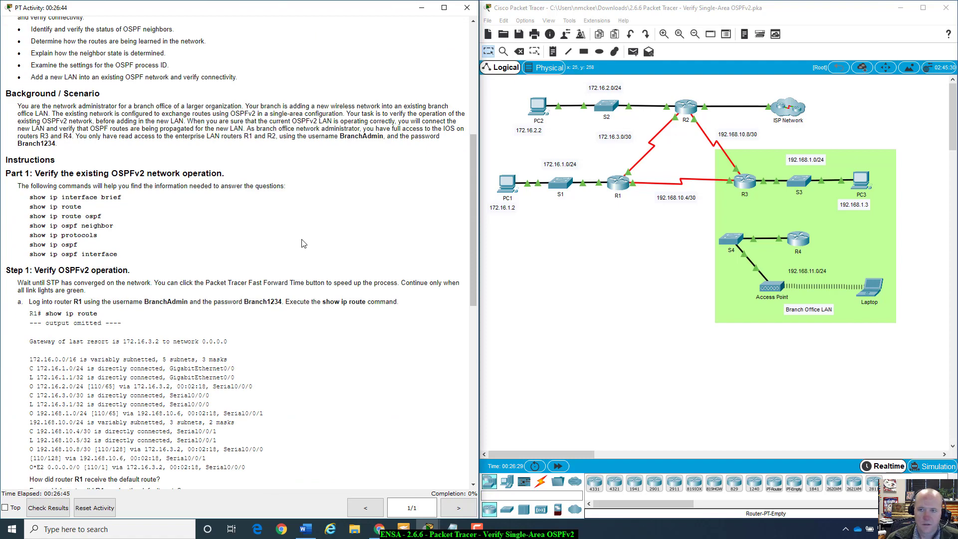
scroll(302, 243, down, 13)
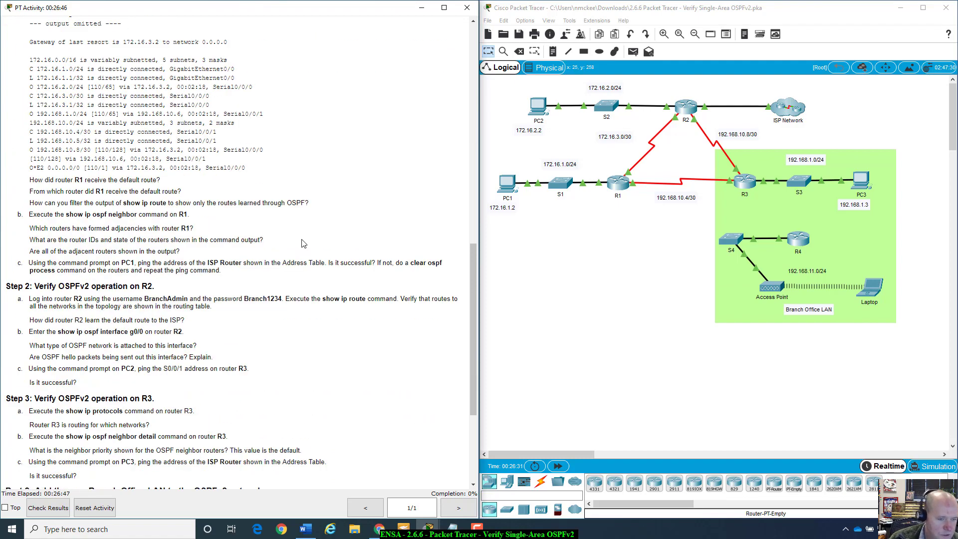
scroll(304, 243, up, 1)
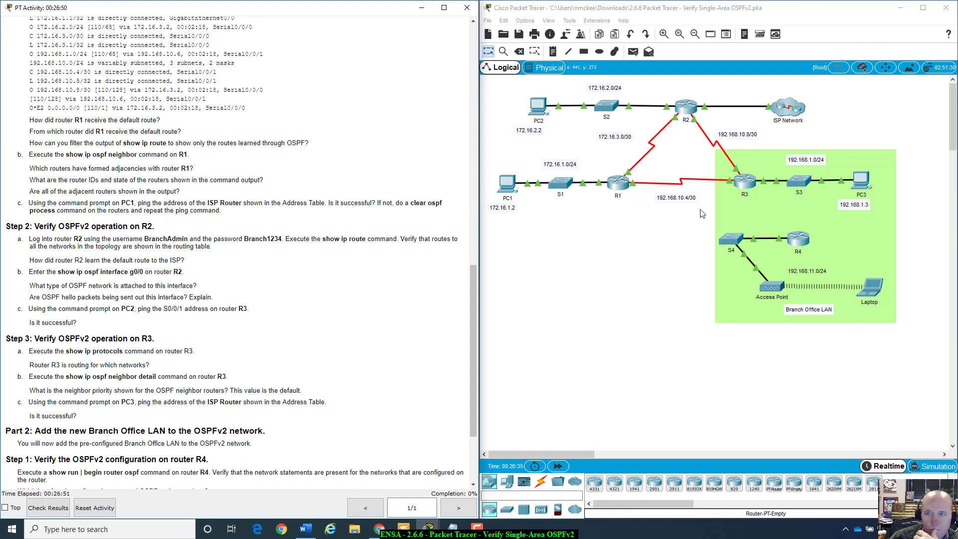
click(686, 107)
Step: Place R2's console beside R1's and mark R2's OSPF route 192.168.10.4/30 [110/128]
drag(643, 206, 667, 141)
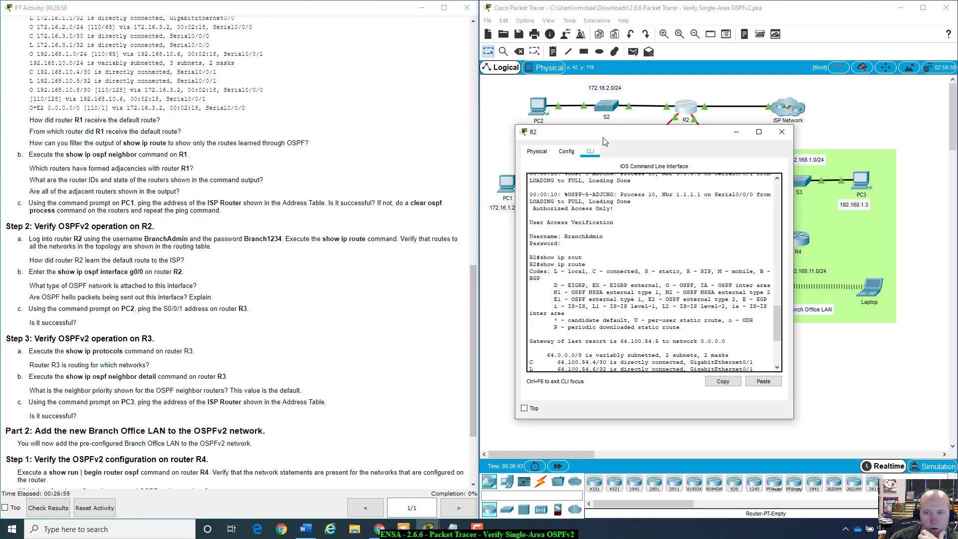
mouse_move(670, 134)
mouse_down()
mouse_move(693, 170)
mouse_move(686, 132)
mouse_up()
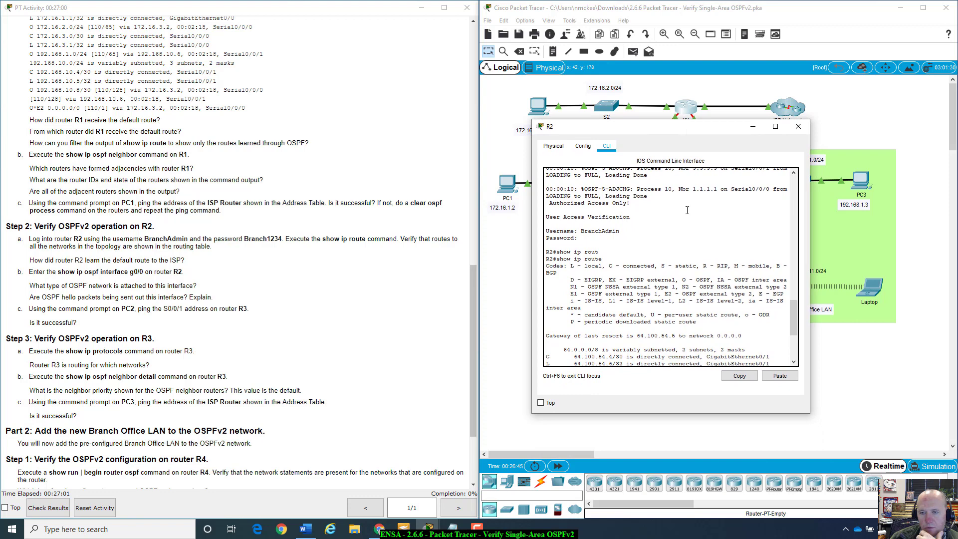
scroll(694, 256, down, 4)
scroll(693, 256, down, 2)
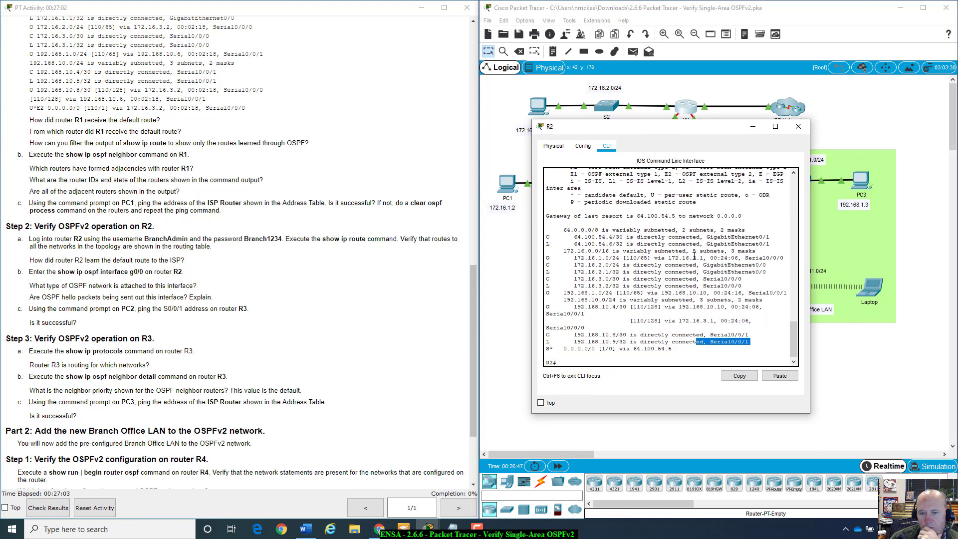
drag(654, 129, 394, 150)
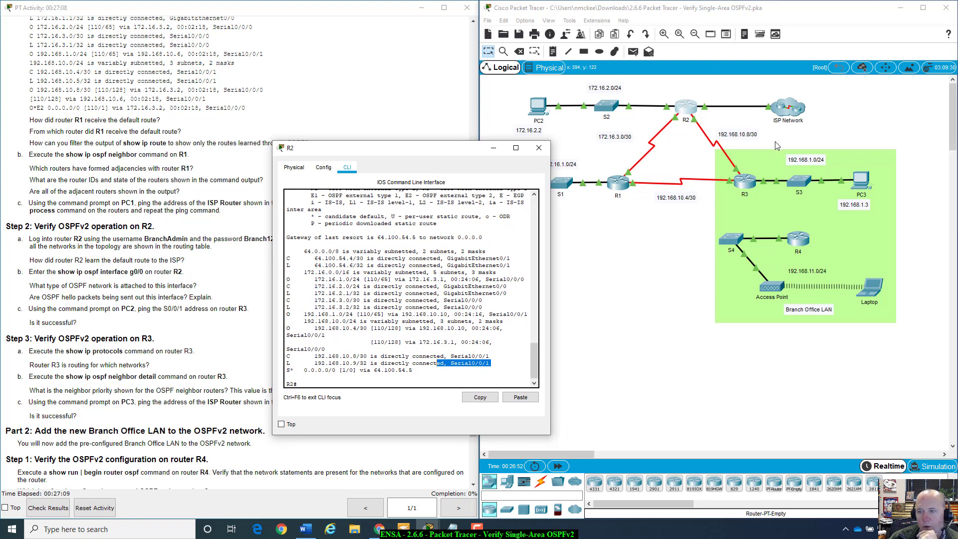
drag(466, 151, 451, 153)
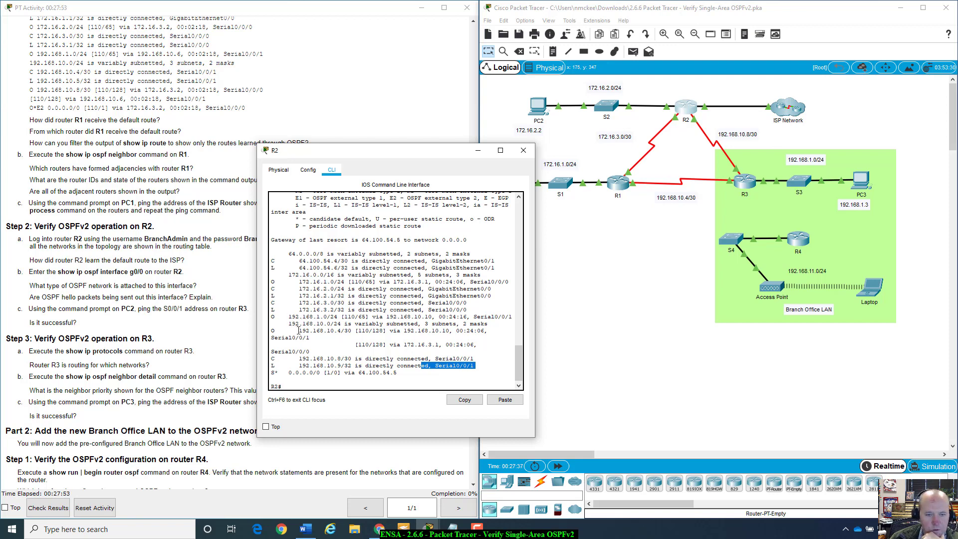
drag(299, 331, 372, 331)
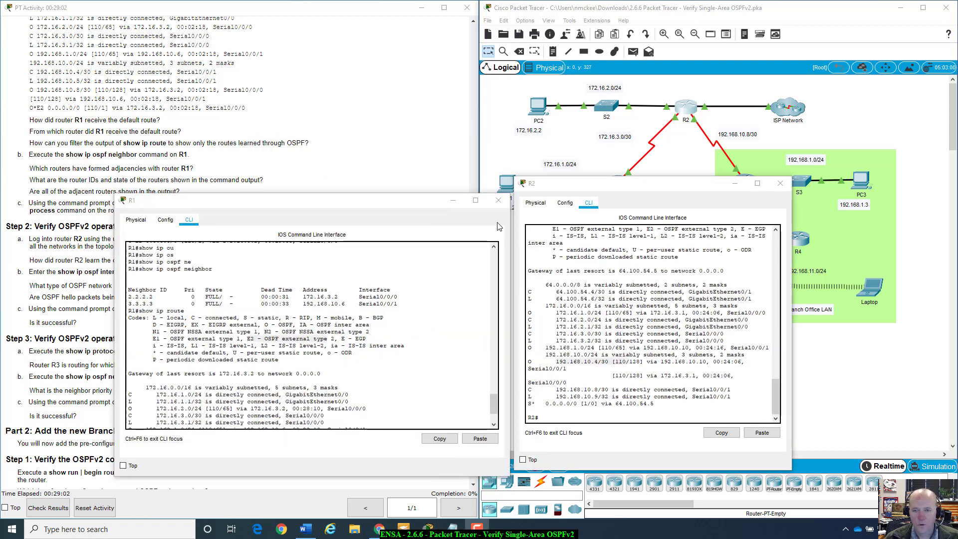
drag(429, 206, 428, 197)
drag(671, 190, 721, 185)
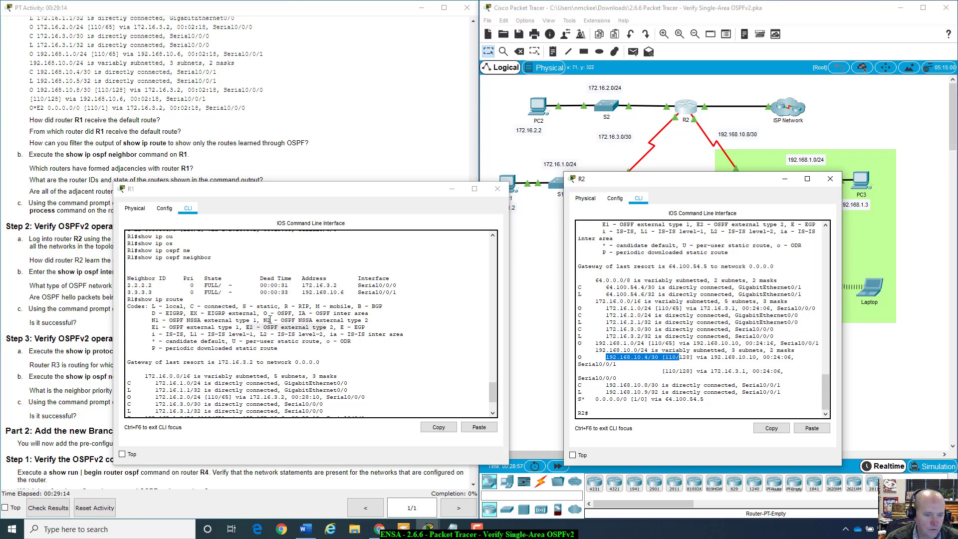
scroll(270, 319, down, 3)
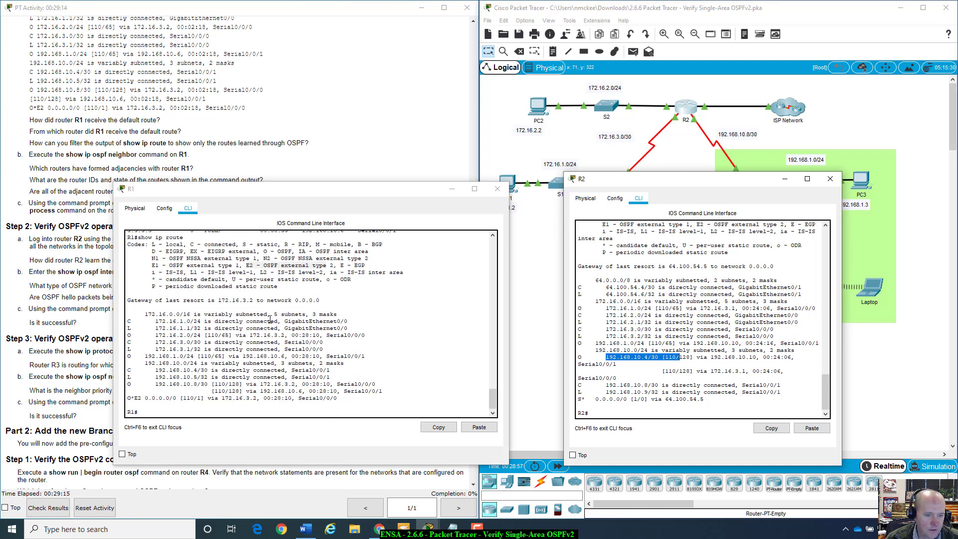
click(128, 399)
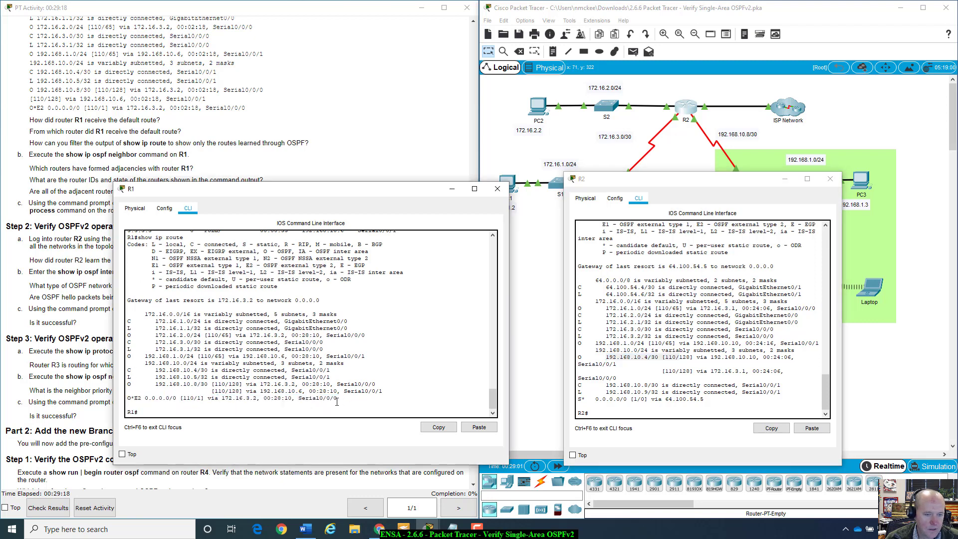
drag(128, 399, 141, 399)
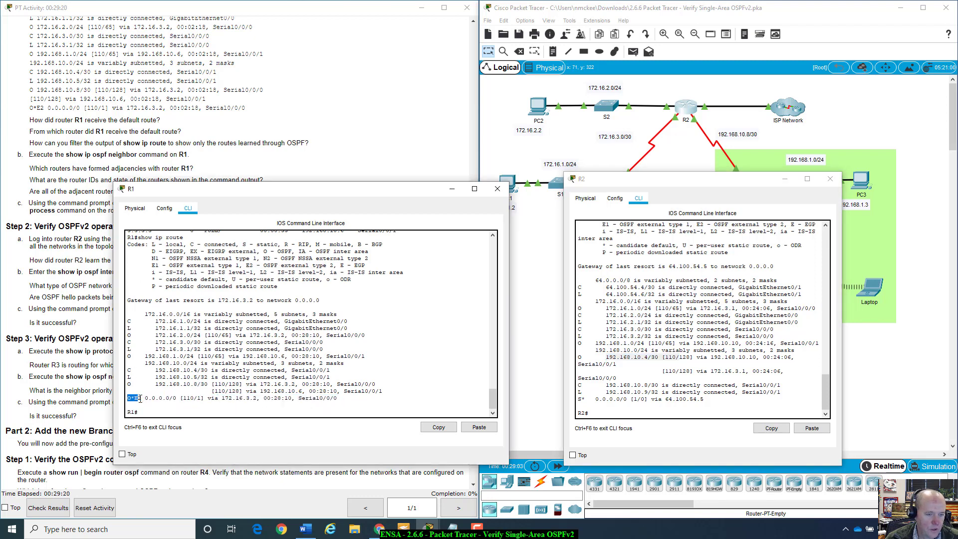
scroll(195, 344, up, 1)
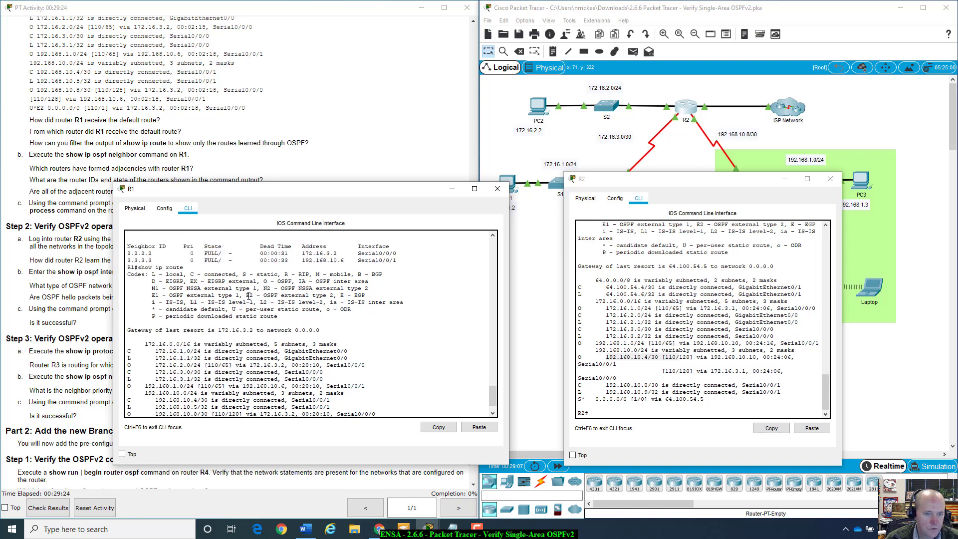
drag(248, 295, 335, 296)
scroll(138, 395, down, 2)
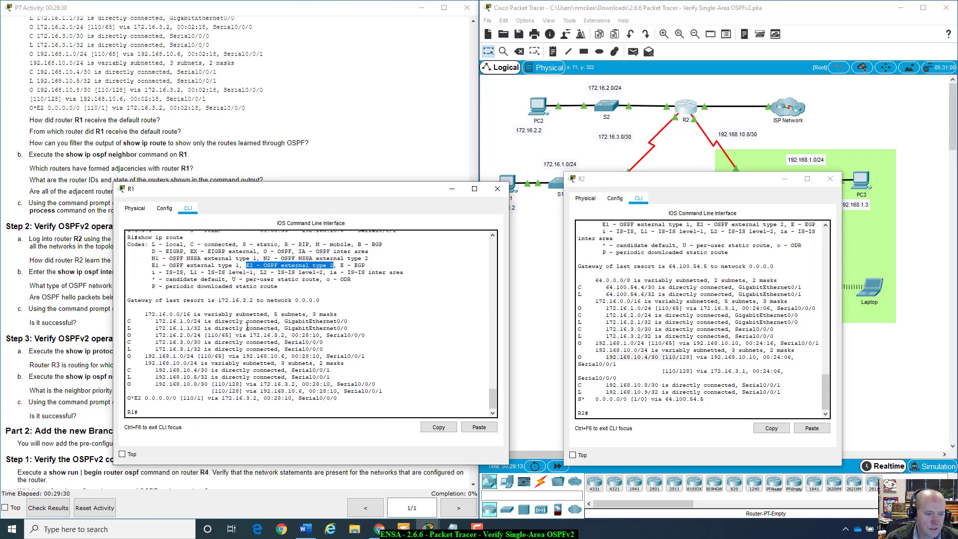
drag(128, 398, 340, 399)
click(346, 400)
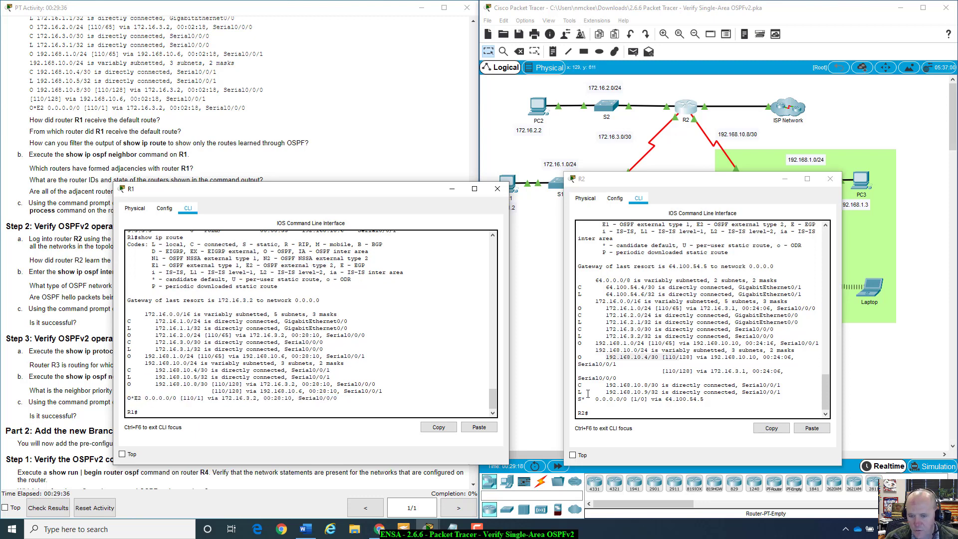
drag(578, 399, 707, 402)
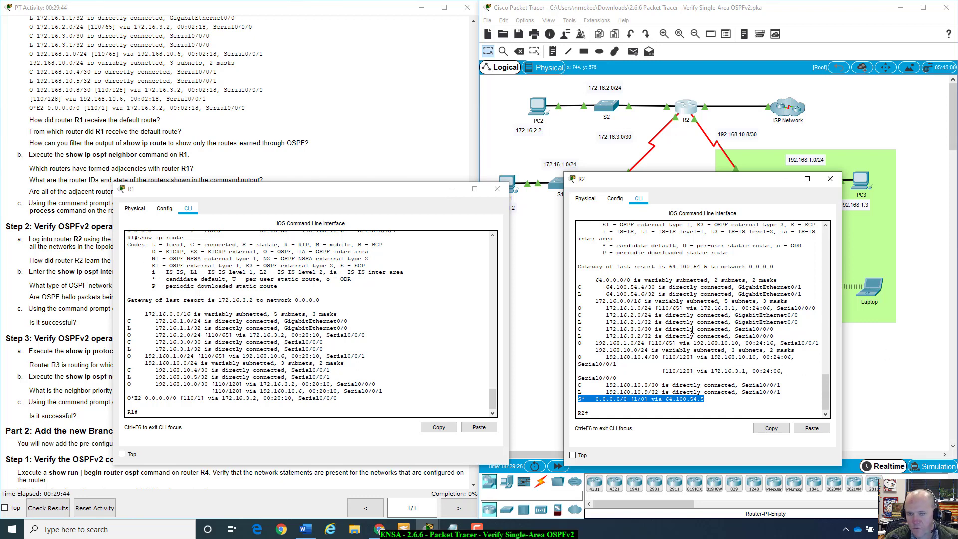
Step: Highlight the S static and * candidate default codes in R2's routing table legend
scroll(654, 392, up, 6)
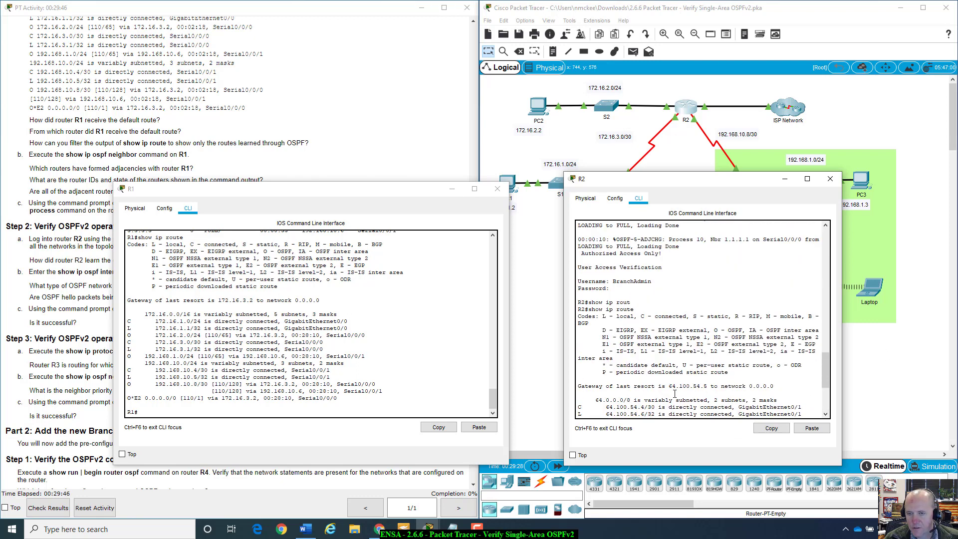
scroll(669, 358, down, 1)
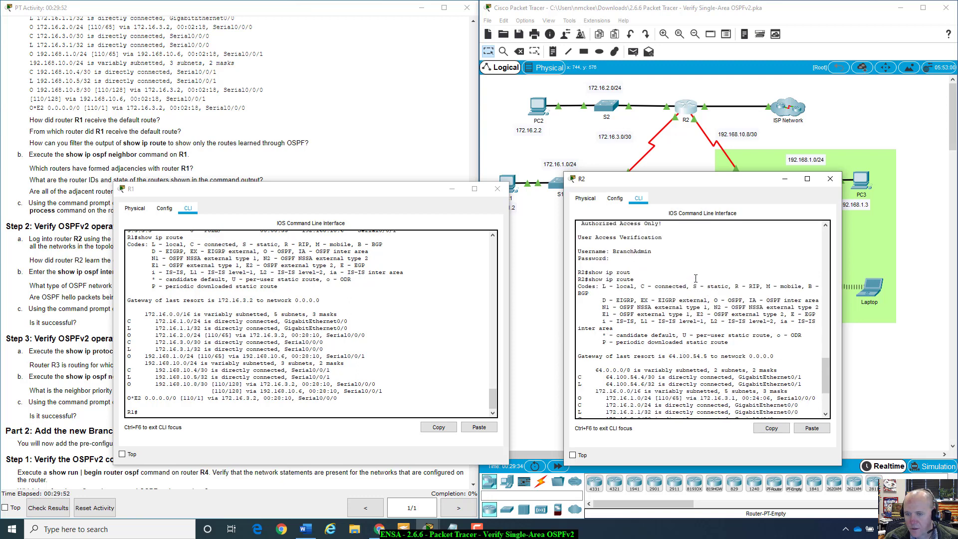
drag(694, 286, 730, 286)
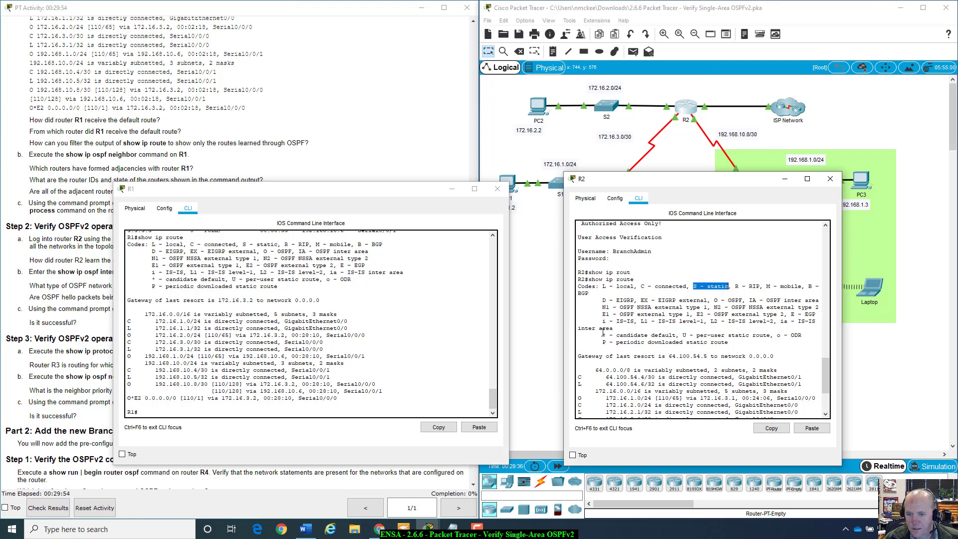
drag(603, 332, 684, 335)
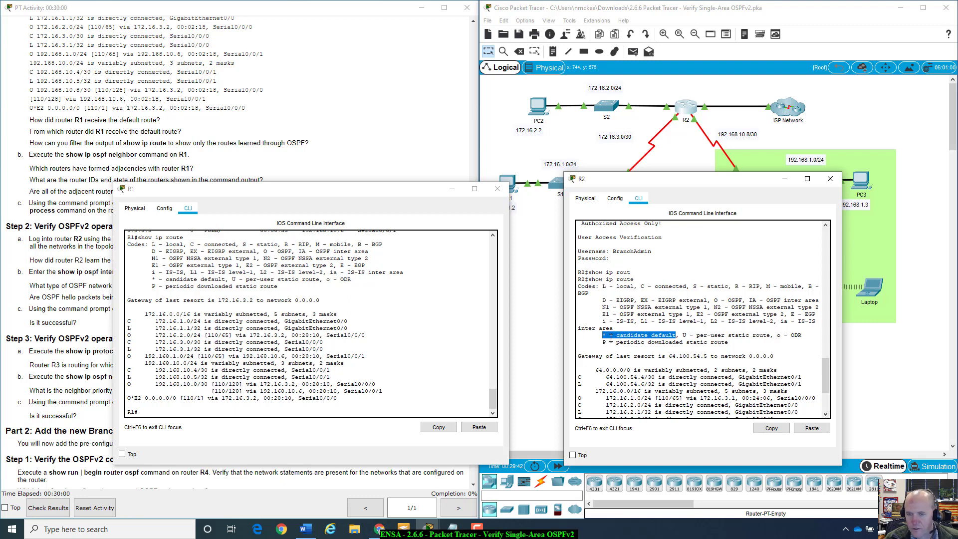
Step: Highlight R2's default route via 64.100.54.5, then move R1's window to the upper right
scroll(610, 338, down, 4)
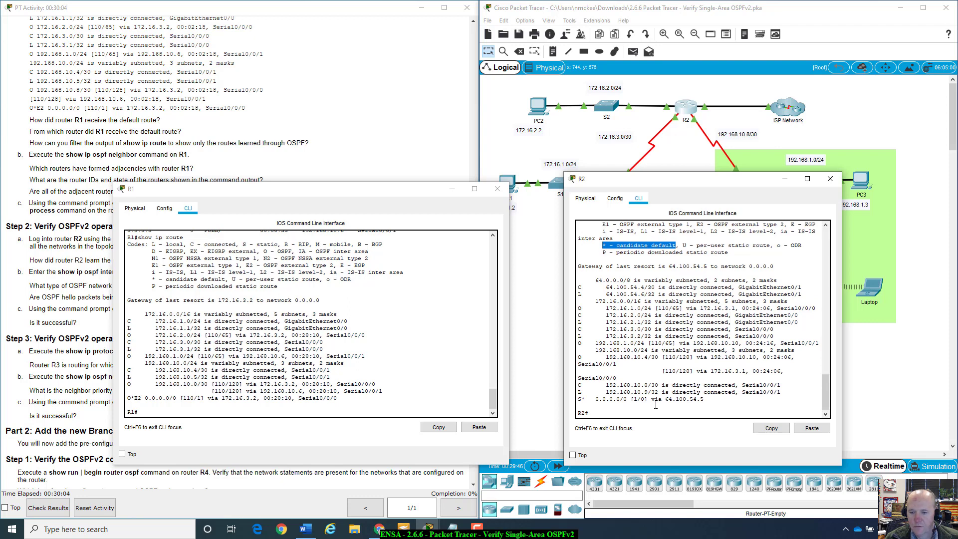
drag(705, 399, 593, 398)
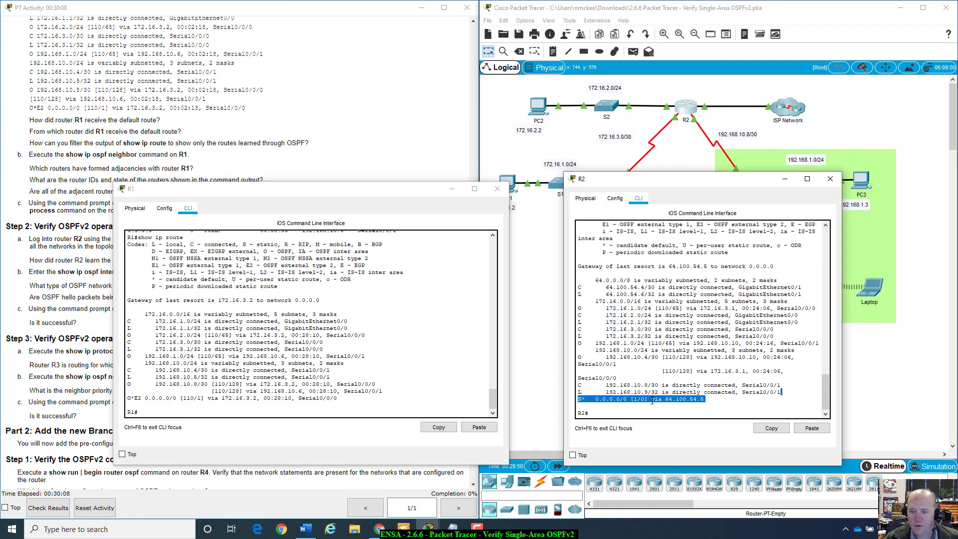
drag(706, 399, 577, 399)
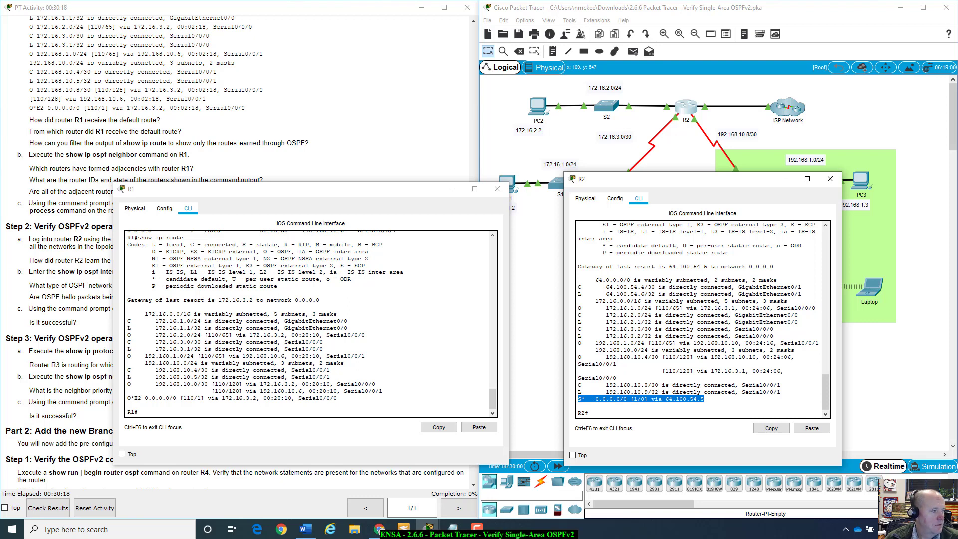
drag(312, 188, 702, 86)
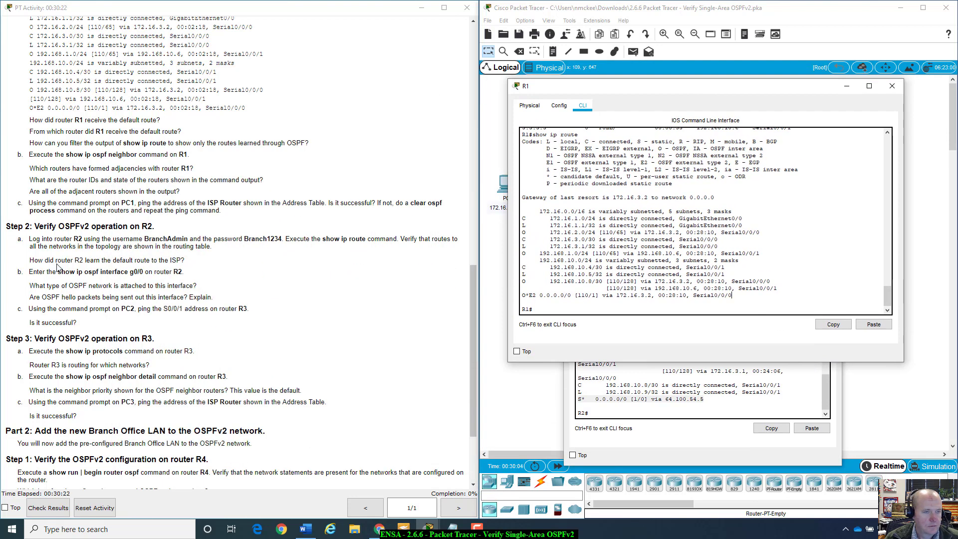
Step: Highlight the question on how R2 learned its default route, then close R1's window
click(111, 260)
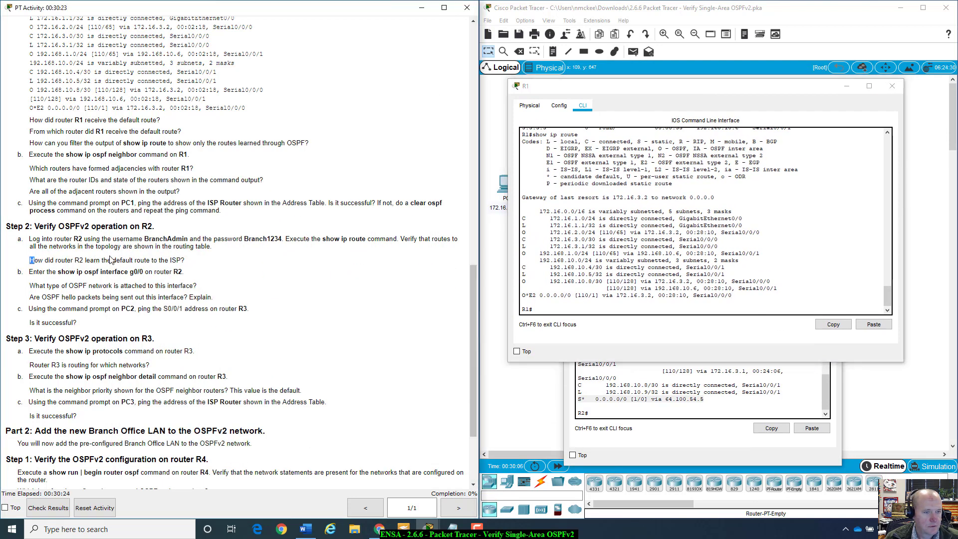
shift+click(189, 260)
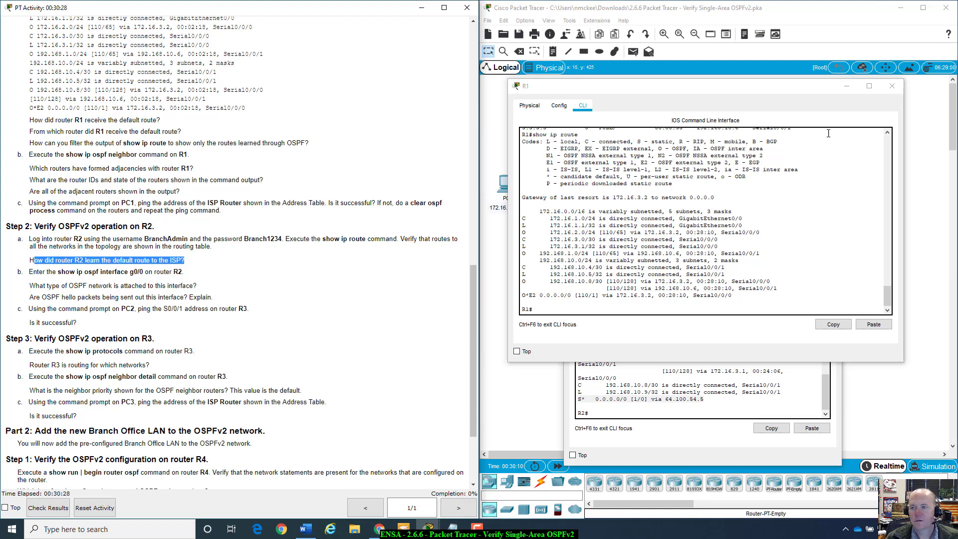
click(891, 86)
drag(674, 180, 630, 160)
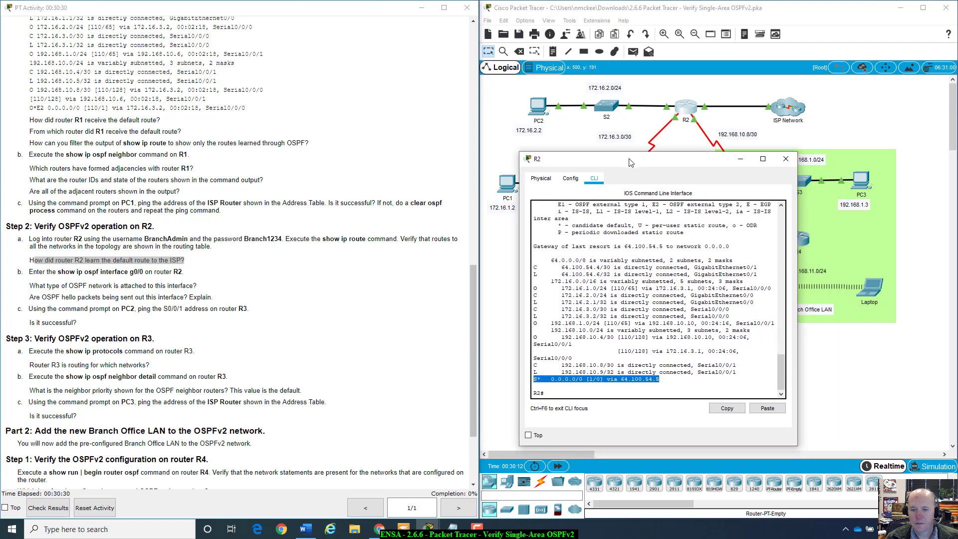
Step: Run show ip ospf interface g0/0 on R2
text(sh)
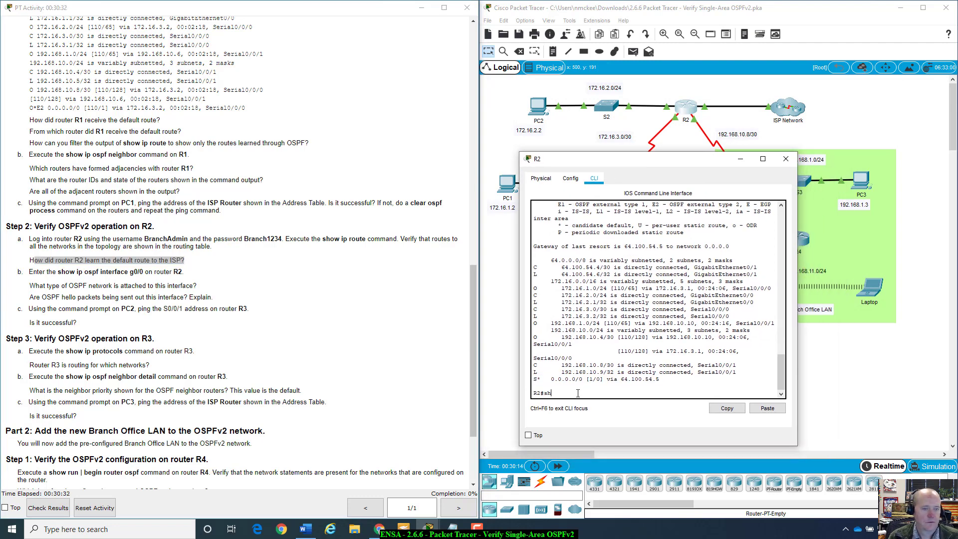
text(ow ip ospf)
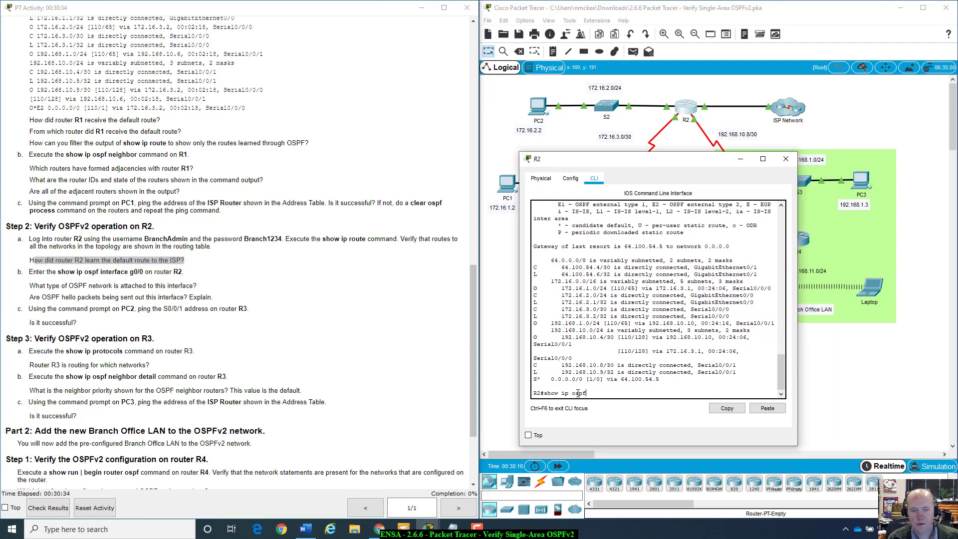
text( int)
key(Tab)
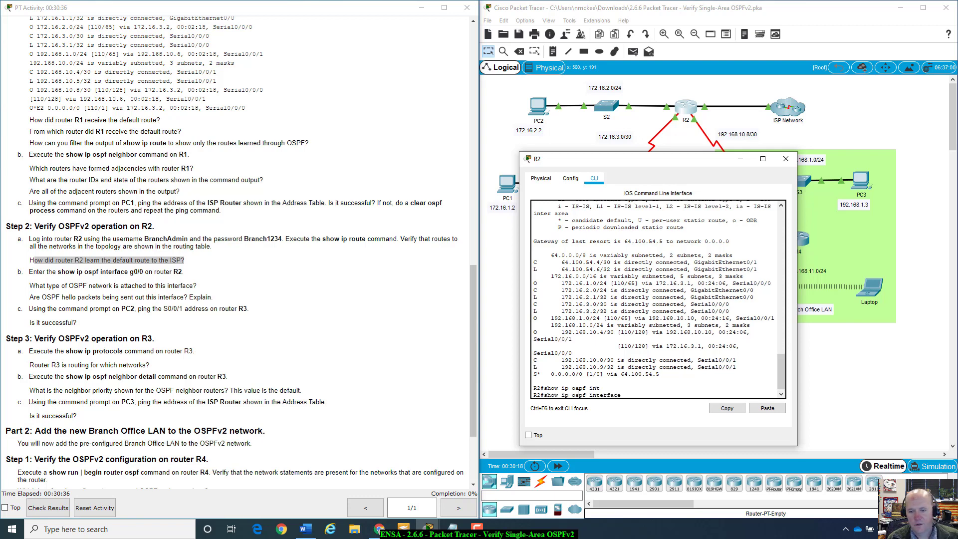
text(g0/0)
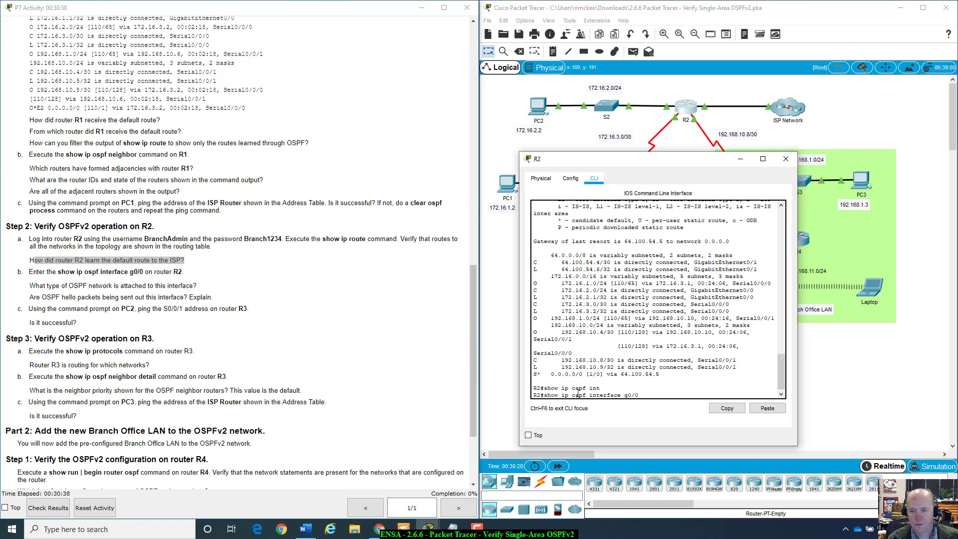
key(Return)
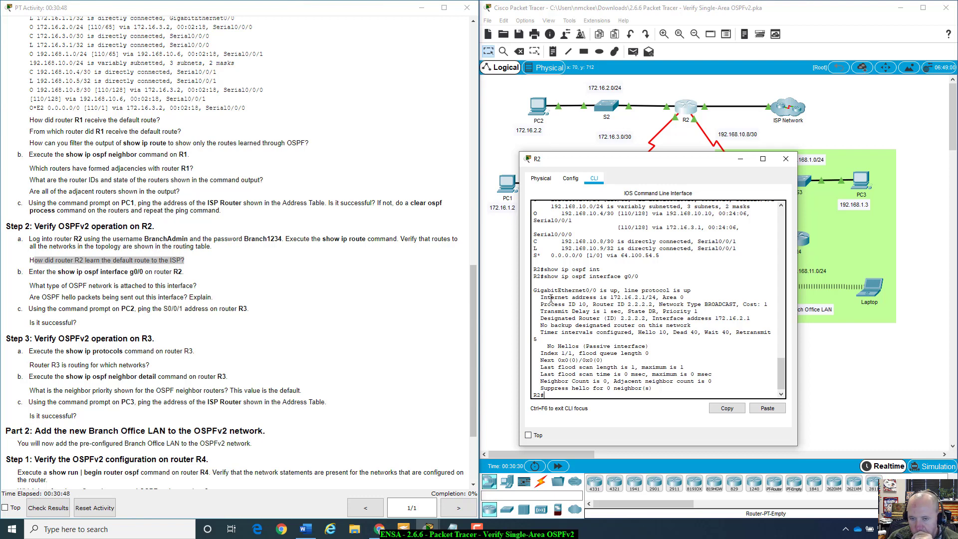
Step: Highlight the up status, Process ID 10, BROADCAST network type, cost, and DR/timer lines
drag(542, 290, 703, 292)
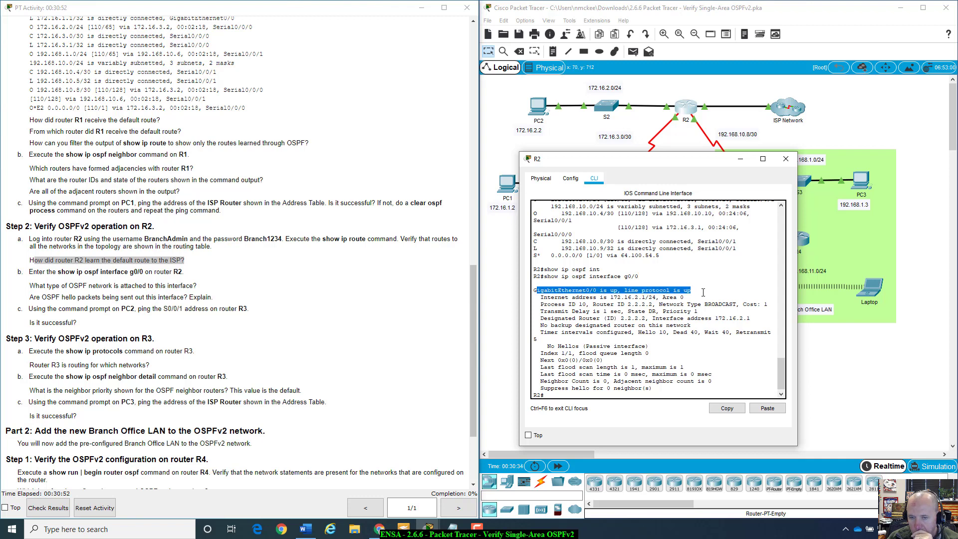
click(703, 297)
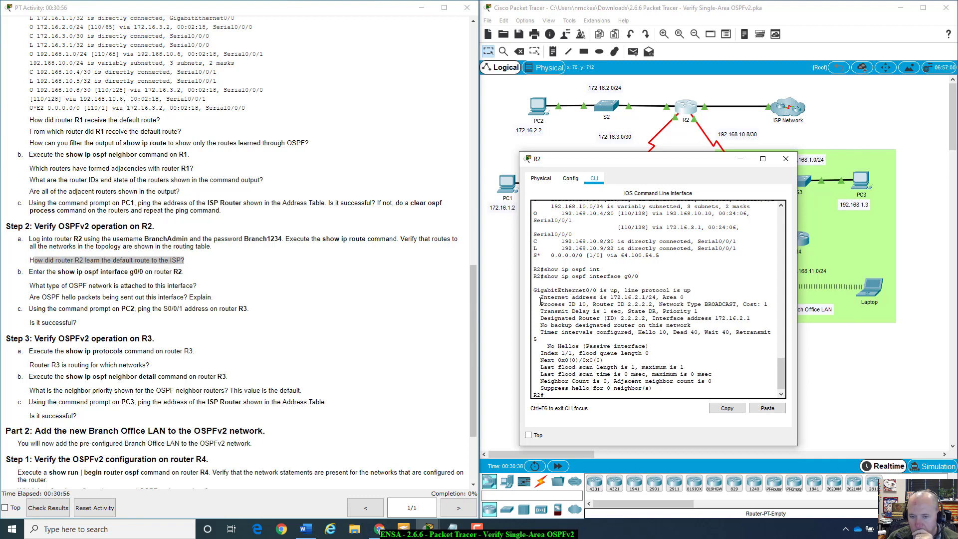
drag(540, 304, 768, 304)
click(601, 304)
click(655, 307)
drag(661, 304, 768, 305)
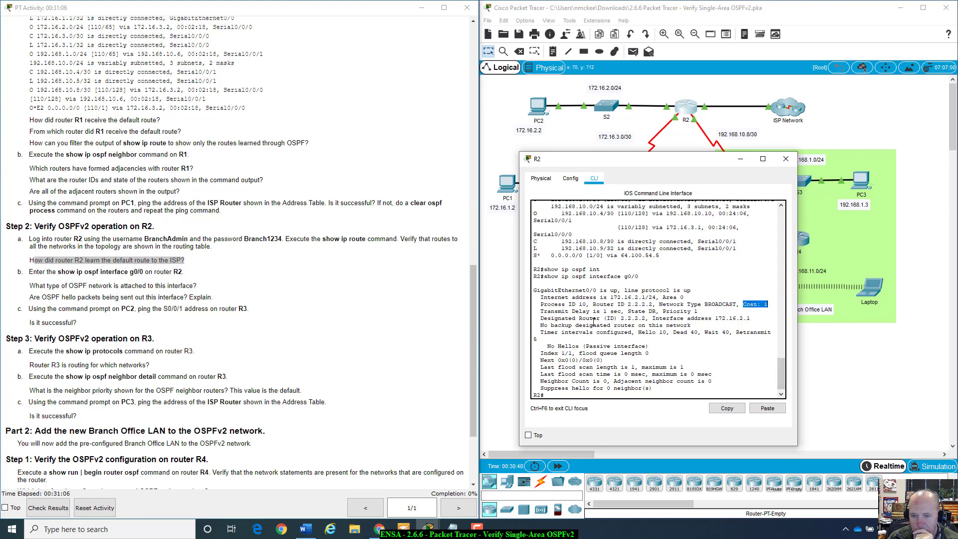
click(541, 318)
drag(541, 317, 769, 333)
drag(704, 304, 747, 303)
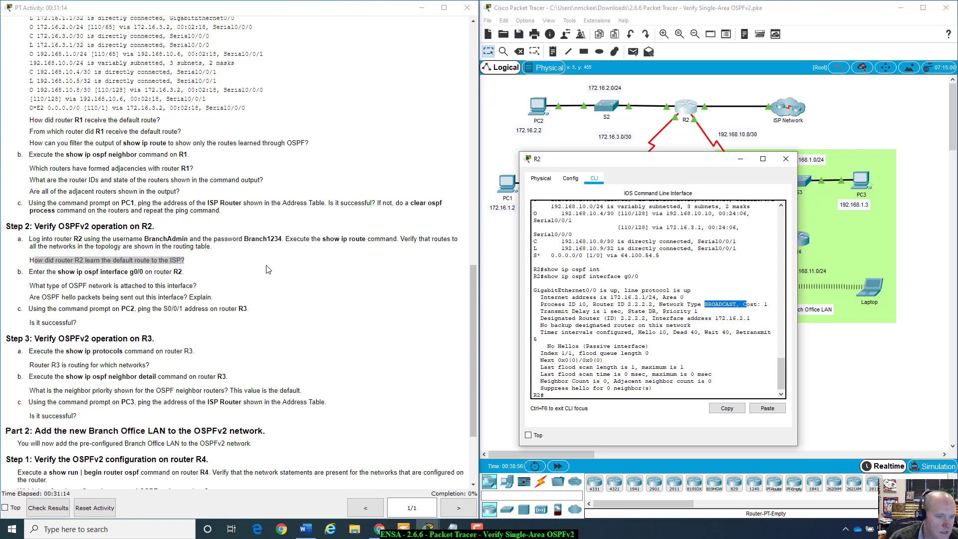
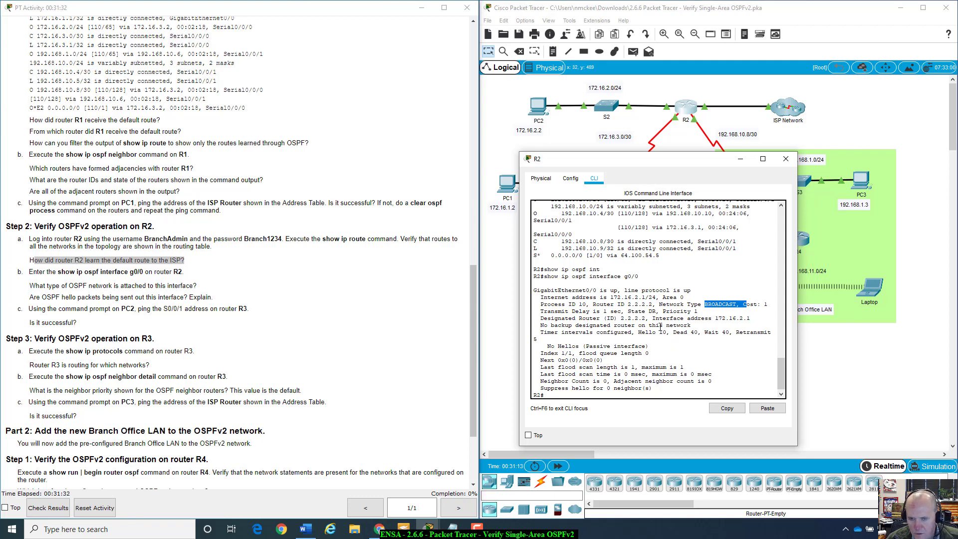
Step: Reposition R2's console over the topology and mark its 'No Hellos (Passive interface)' line
scroll(649, 330, down, 1)
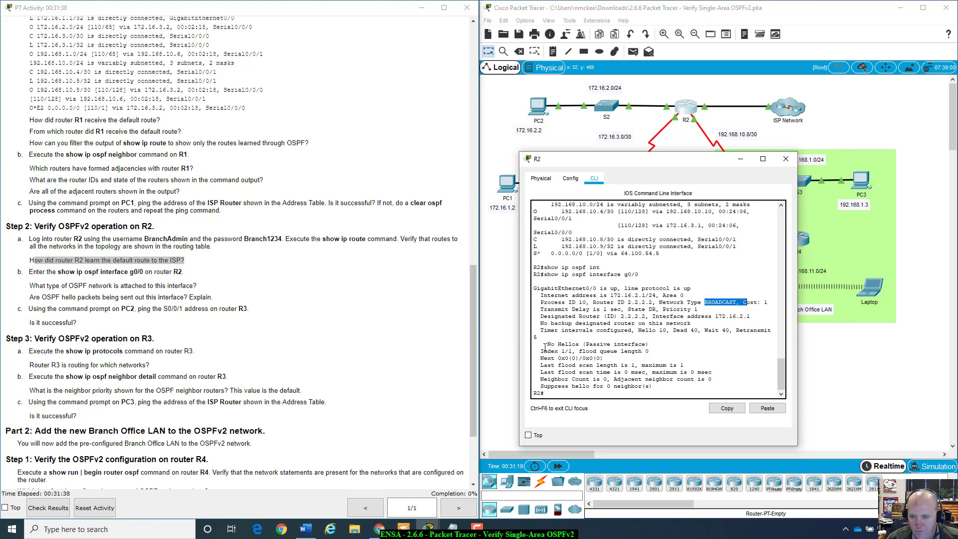
drag(617, 163, 493, 240)
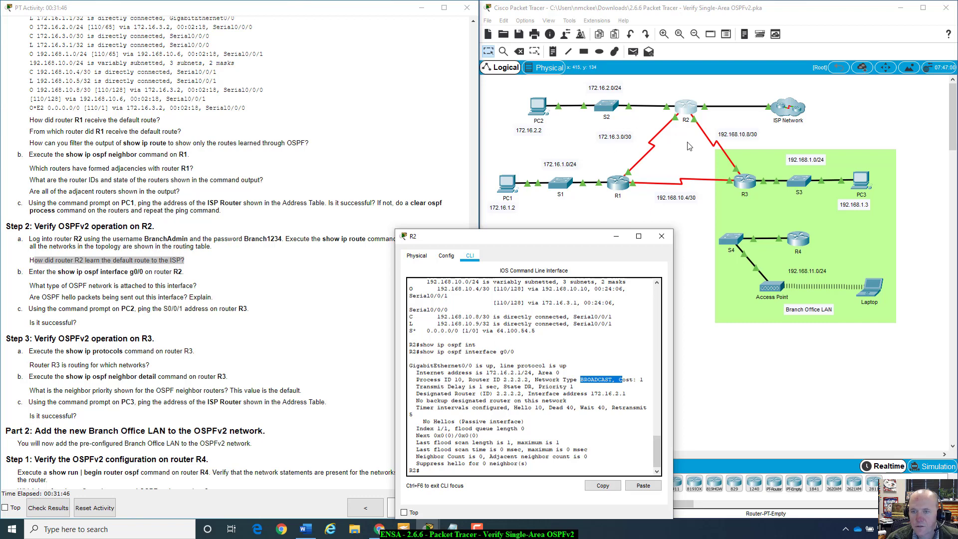
click(675, 110)
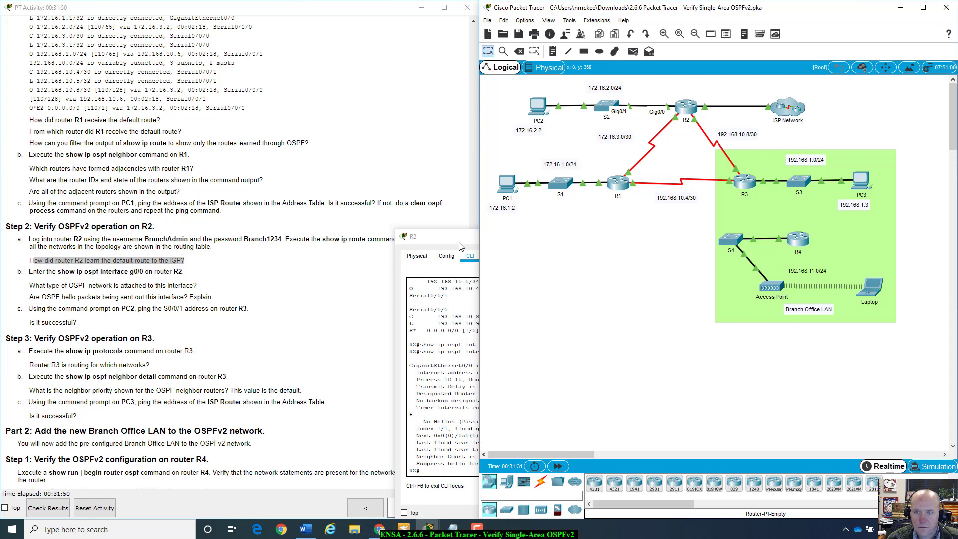
drag(459, 242, 568, 146)
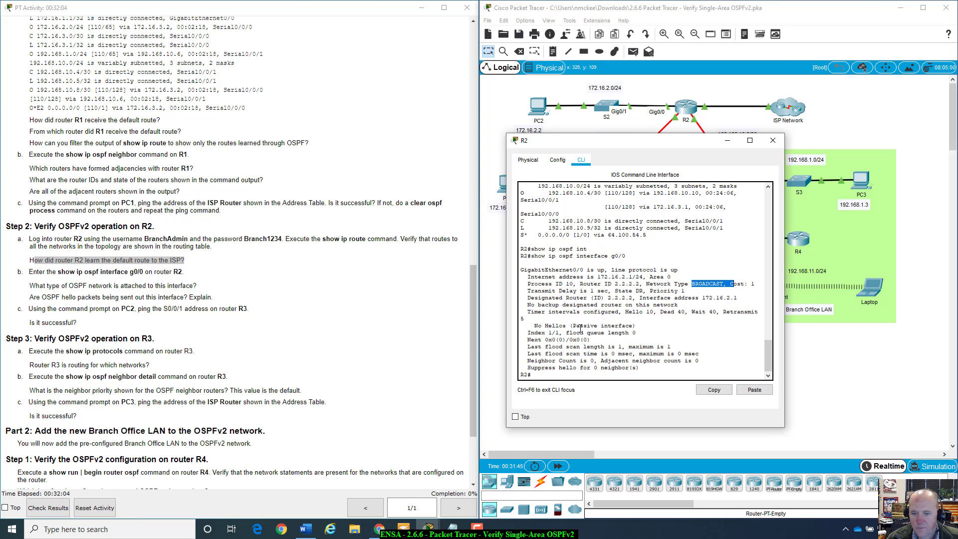
drag(534, 326, 636, 325)
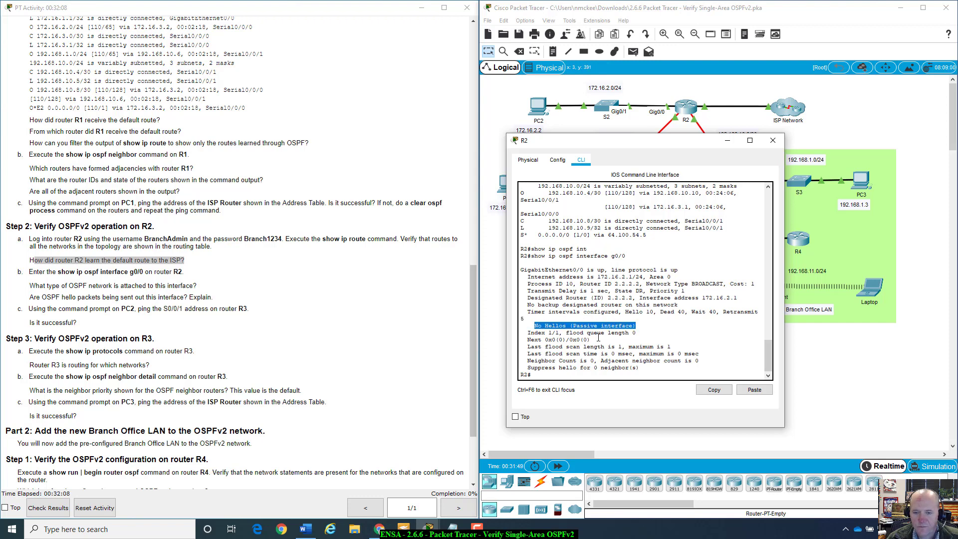
click(37, 295)
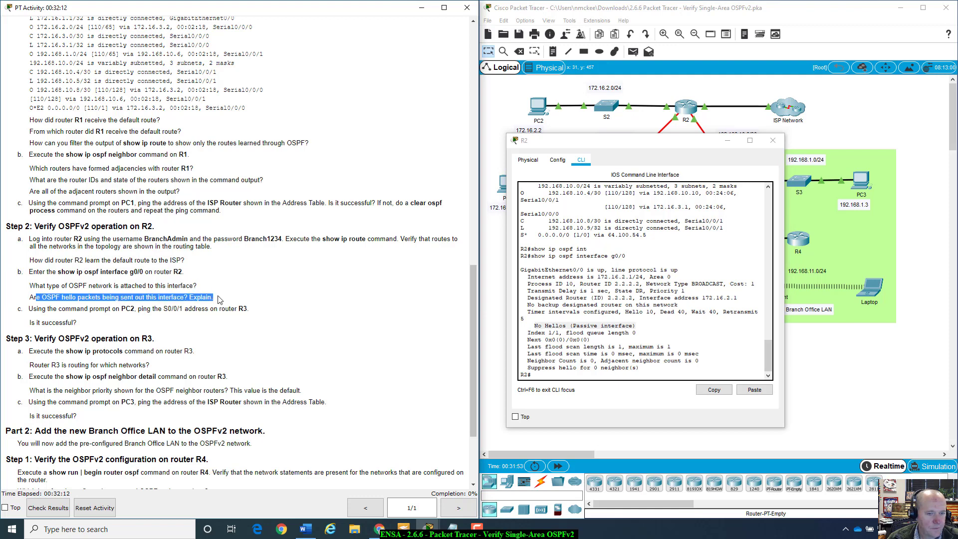
drag(624, 142, 686, 166)
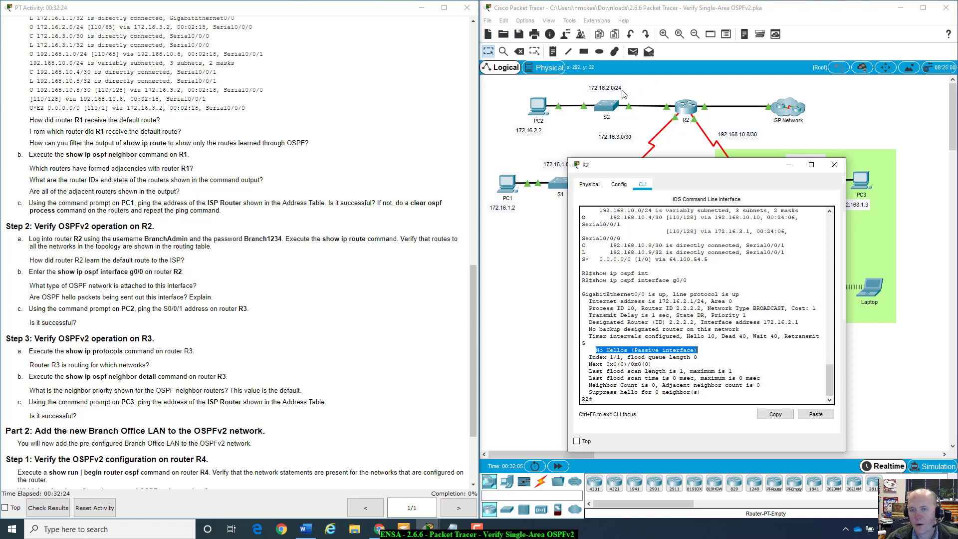
drag(678, 171, 654, 168)
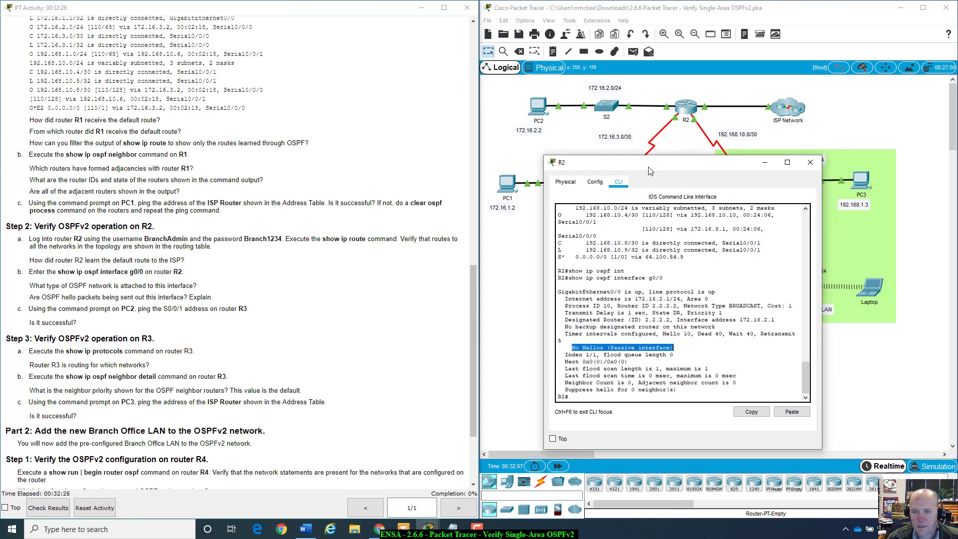
Step: Run show run on R2's command line, then try it a second time
click(601, 397)
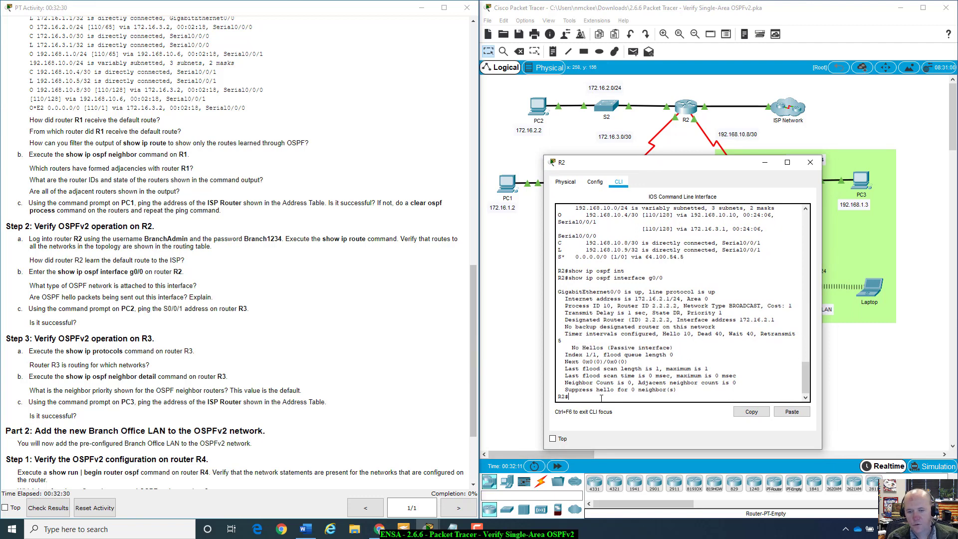
text(show run)
key(Return)
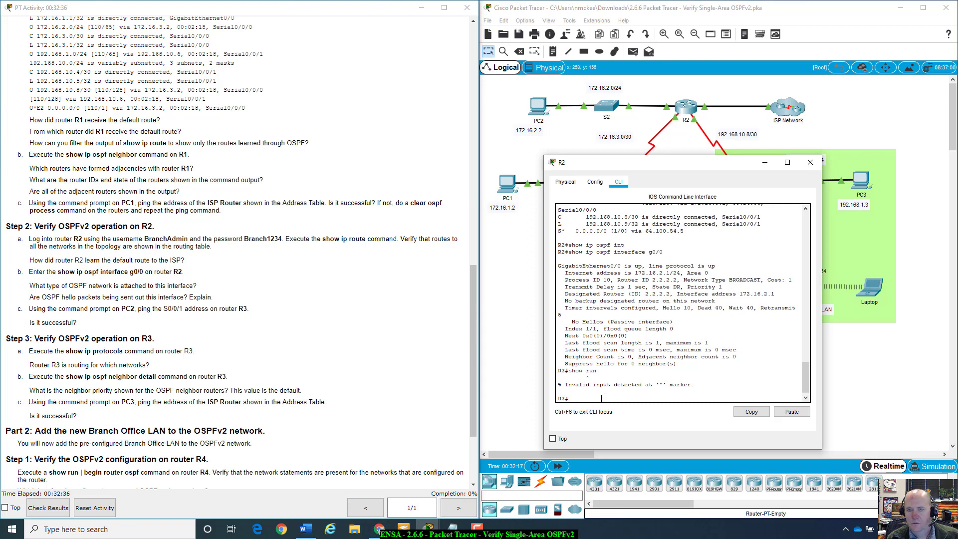
text(show run)
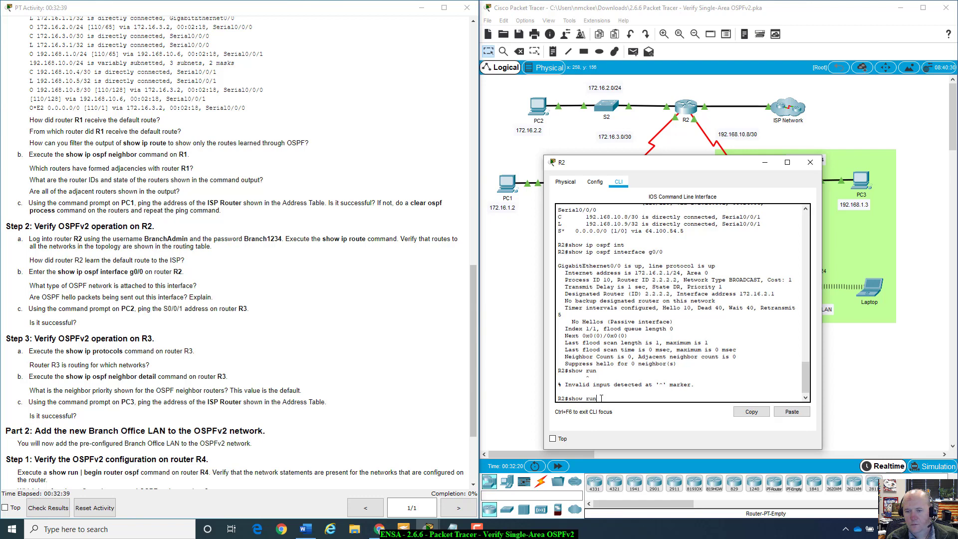
key(Return)
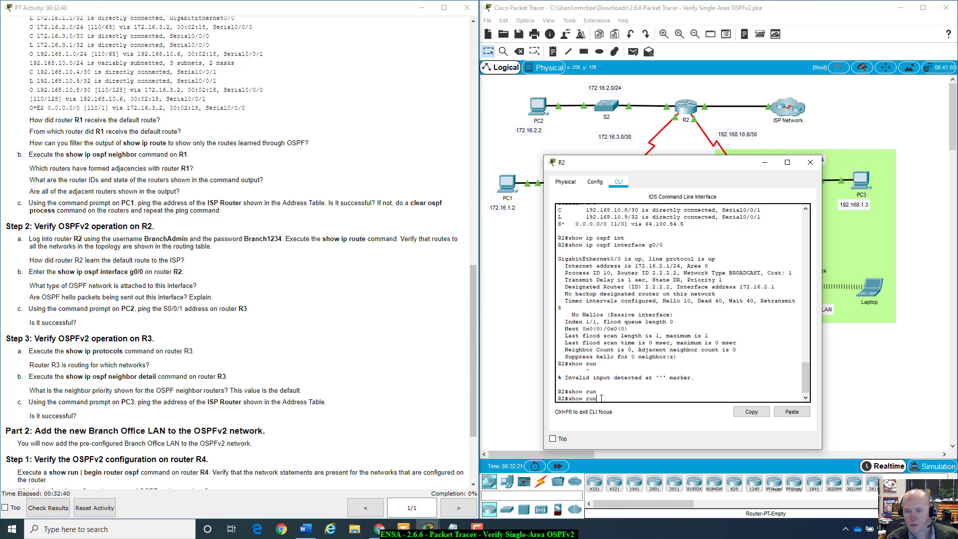
Step: Recall and rerun show ip ospf interface g0/0 on R2
key(Up)
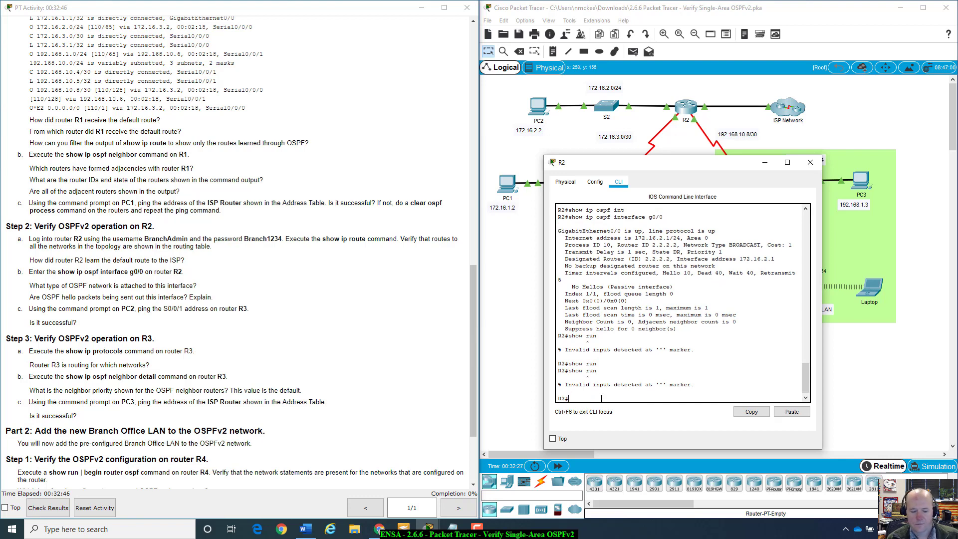
key(Up)
key(Up)
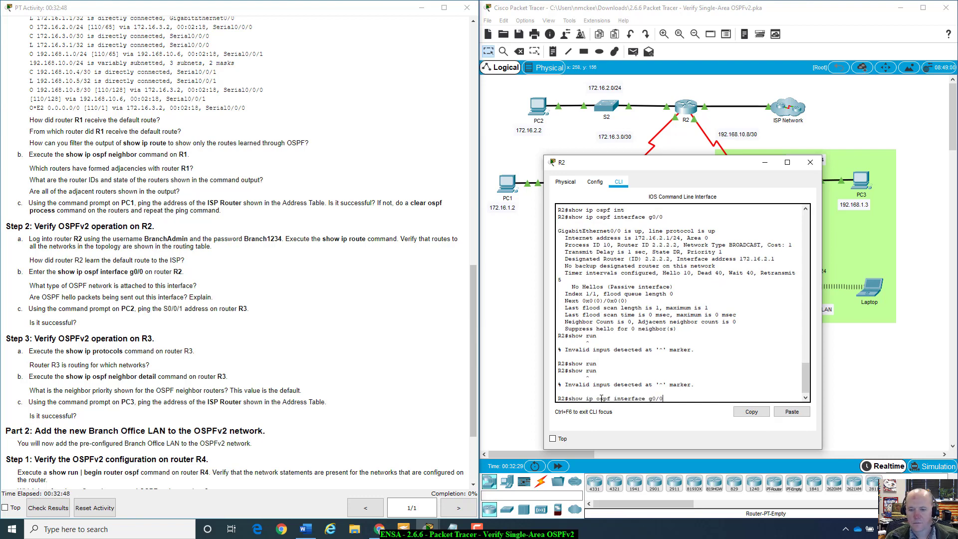
key(Return)
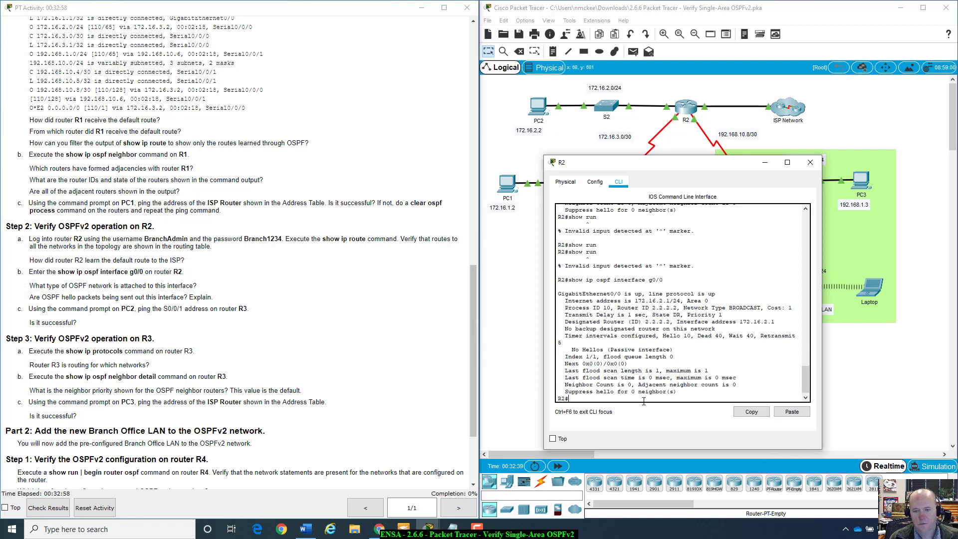
Step: List R2's available show subcommands with show ? and page through the help
text(show ru)
key(Tab)
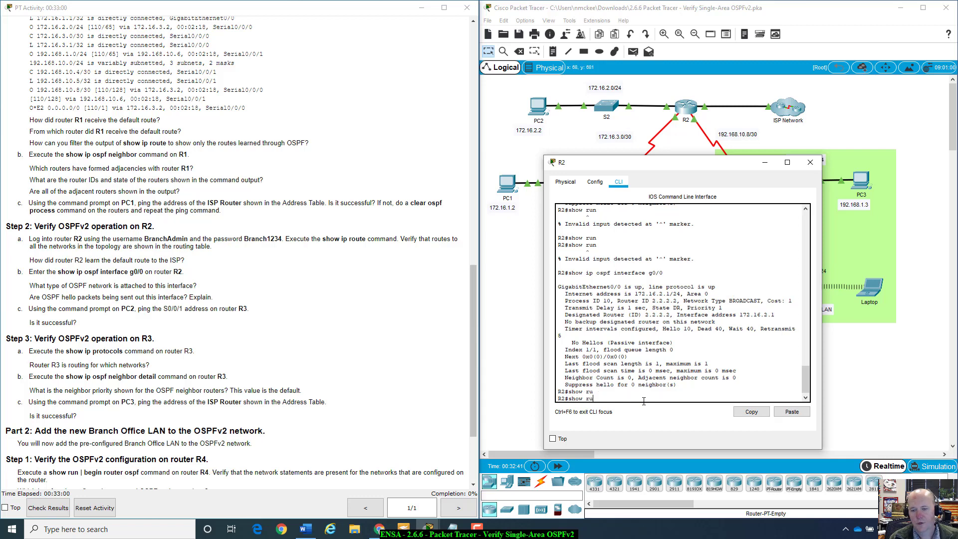
key(BackSpace)
key(BackSpace)
text(?)
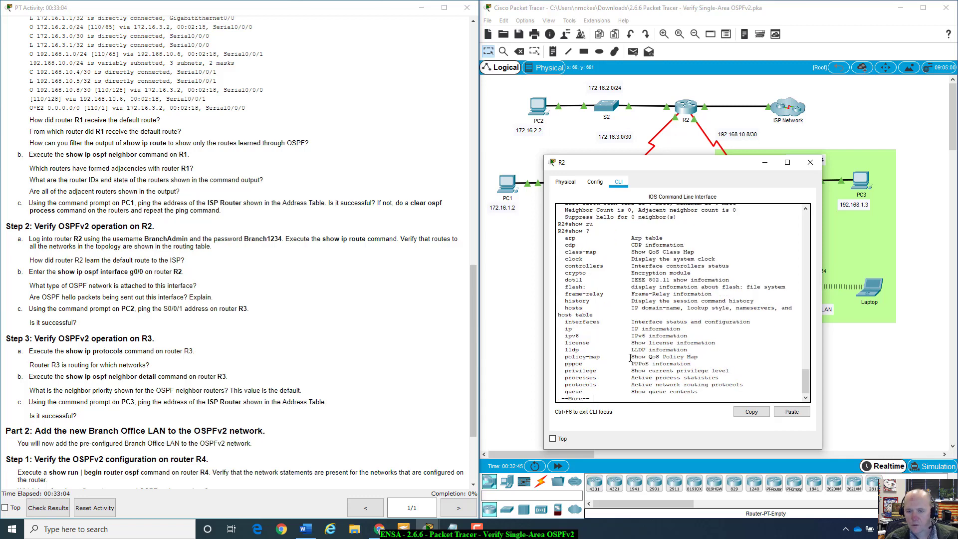
key(space)
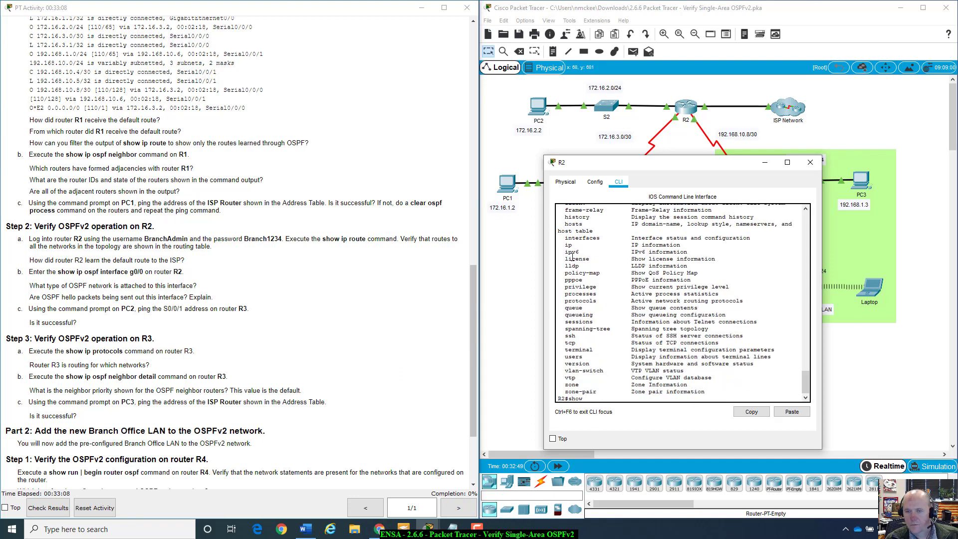
scroll(572, 220, up, 5)
scroll(574, 239, down, 3)
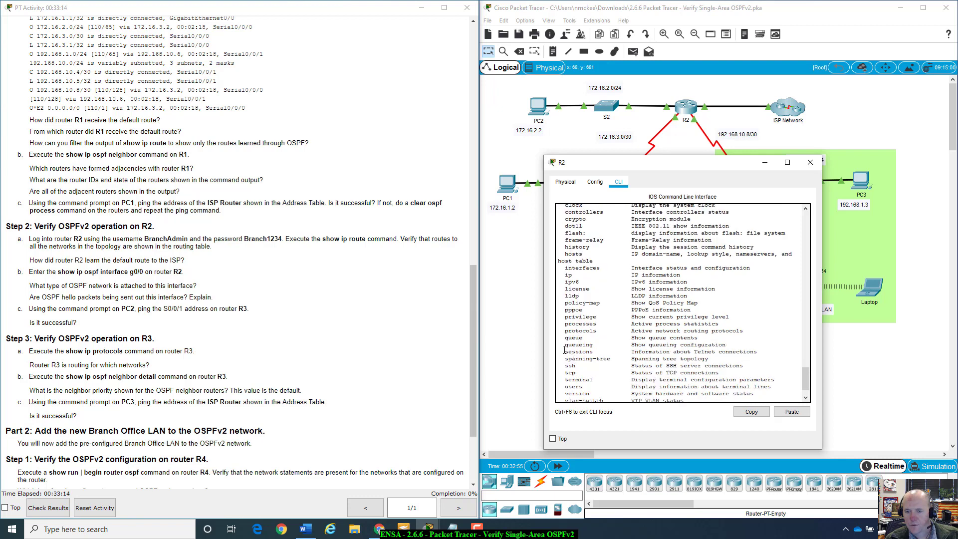
Step: Mark the queue-through-vtp help entries and step c's ping instruction in the lab
drag(565, 338, 609, 395)
scroll(569, 332, down, 2)
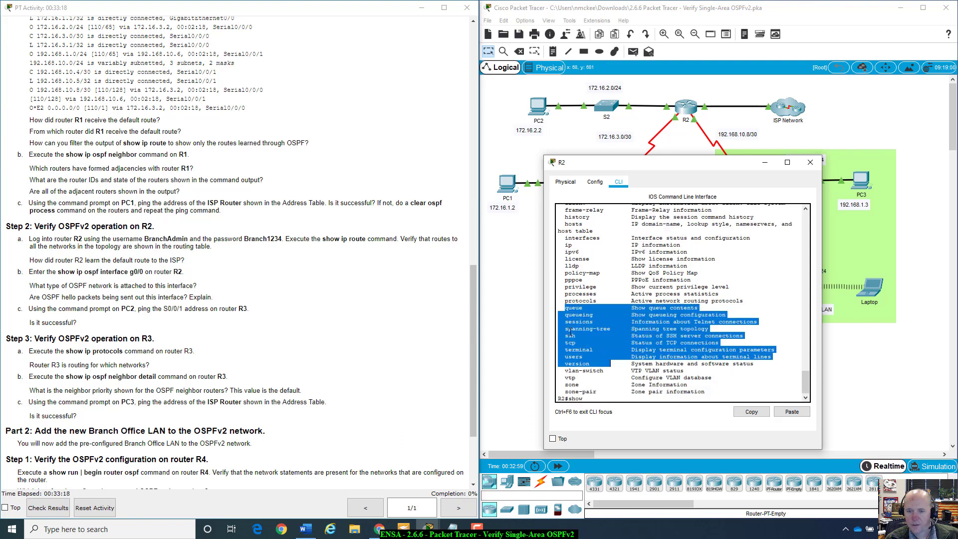
drag(565, 294, 605, 389)
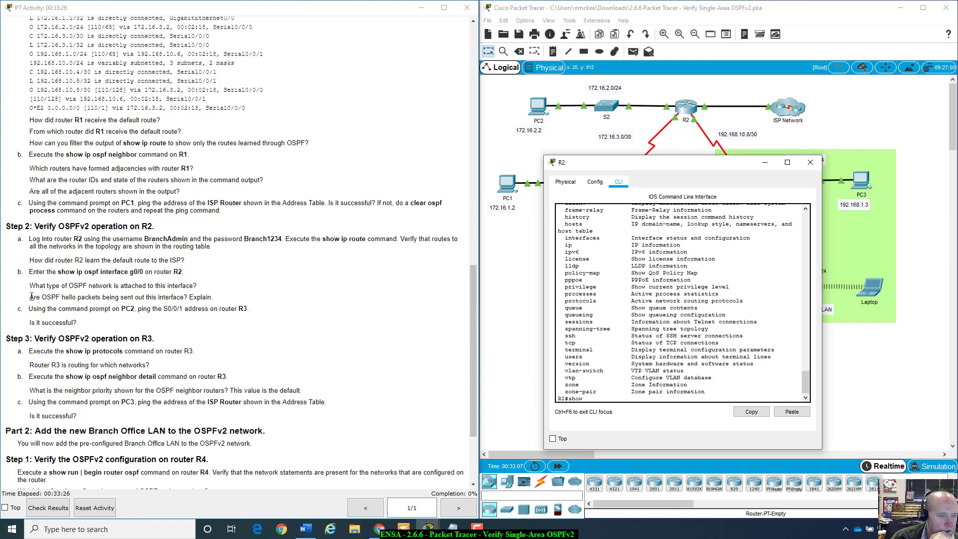
drag(29, 308, 268, 318)
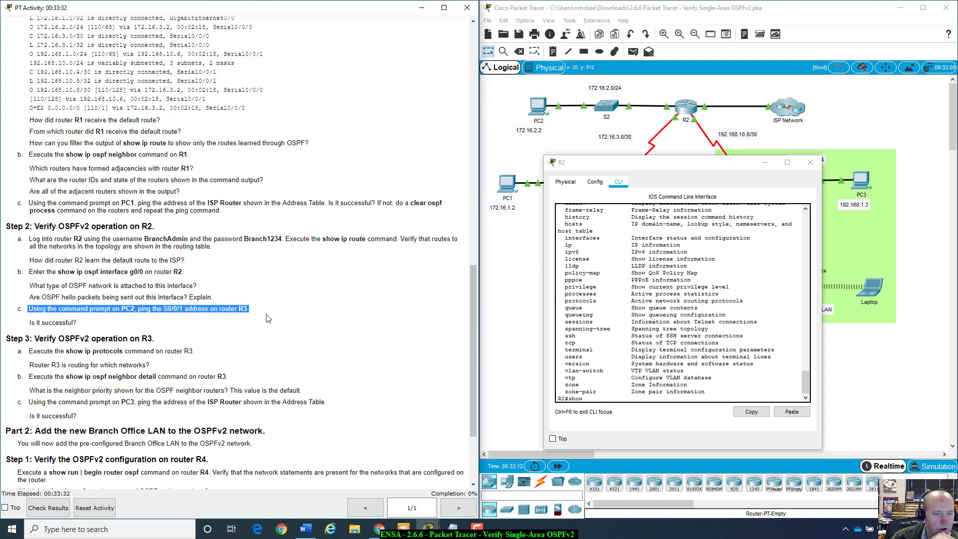
Step: Close R2's console and open PC2's device window over the instructions
click(810, 162)
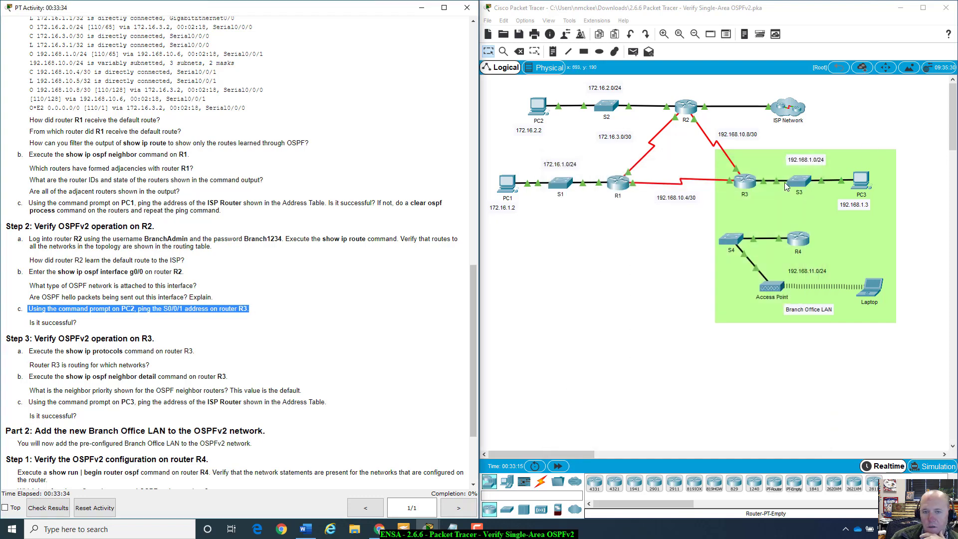
click(535, 109)
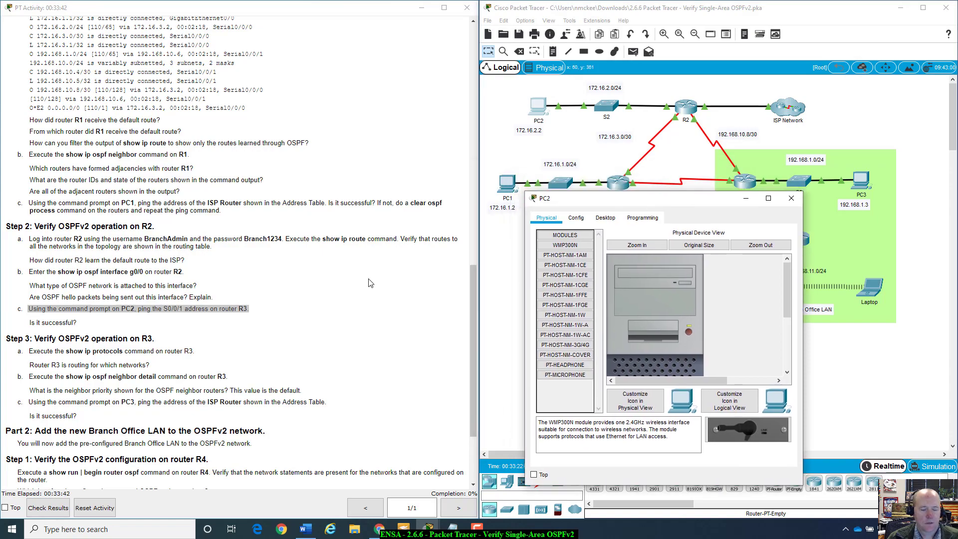
scroll(349, 277, up, 15)
scroll(349, 276, up, 3)
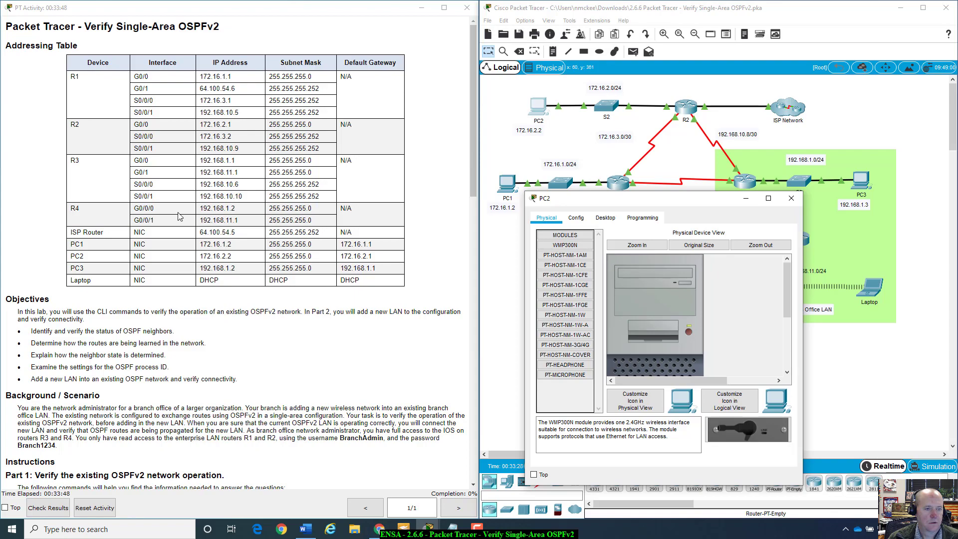
scroll(180, 216, down, 15)
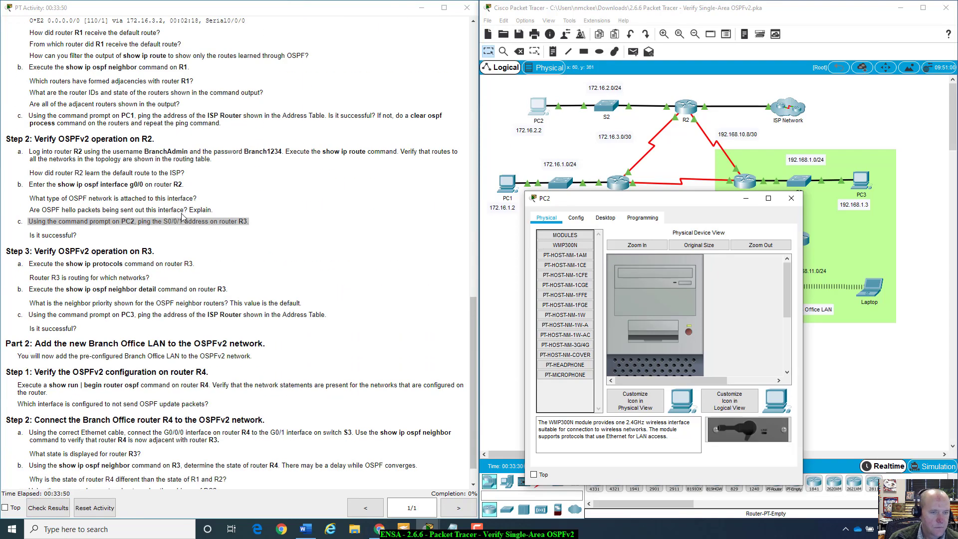
scroll(305, 243, up, 15)
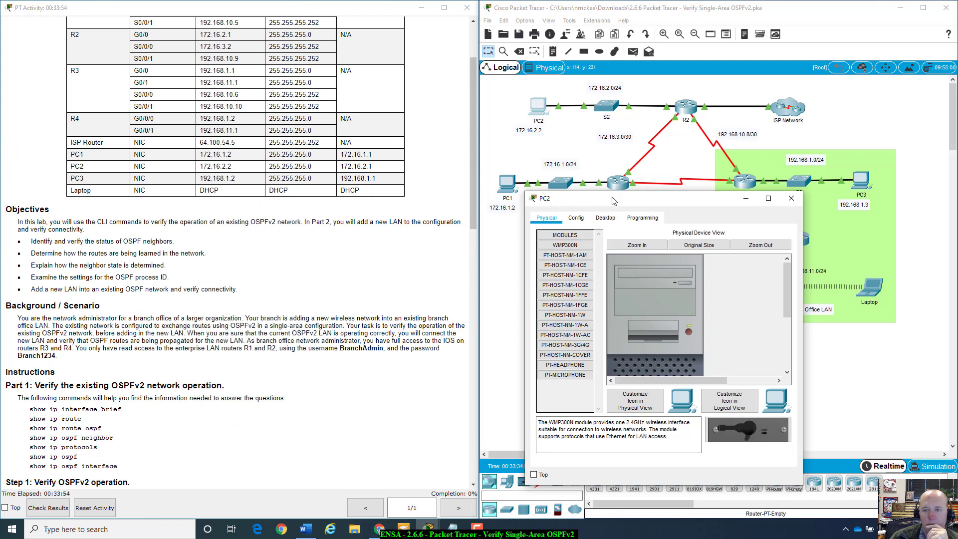
drag(613, 201, 171, 120)
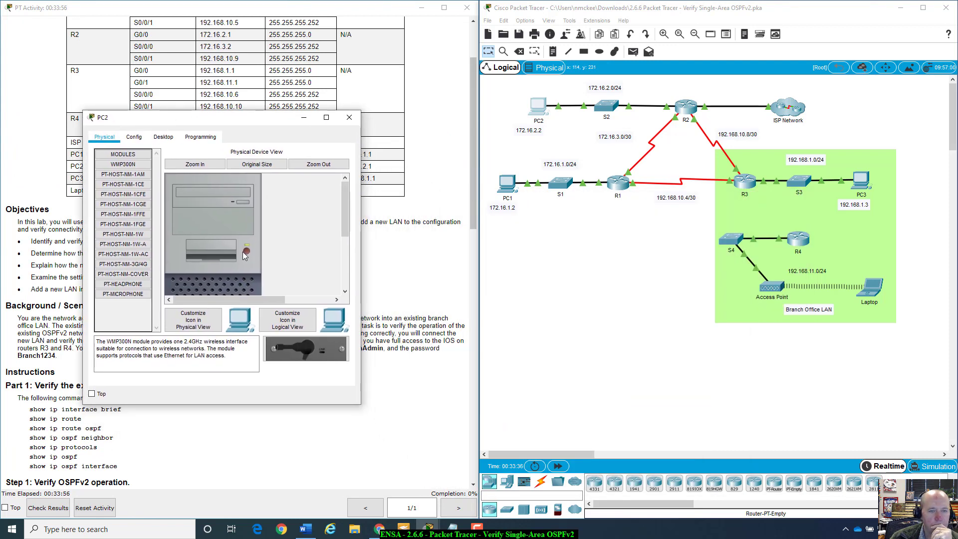
Step: Ping 192.168.10.10 from PC2's Command Prompt
click(164, 137)
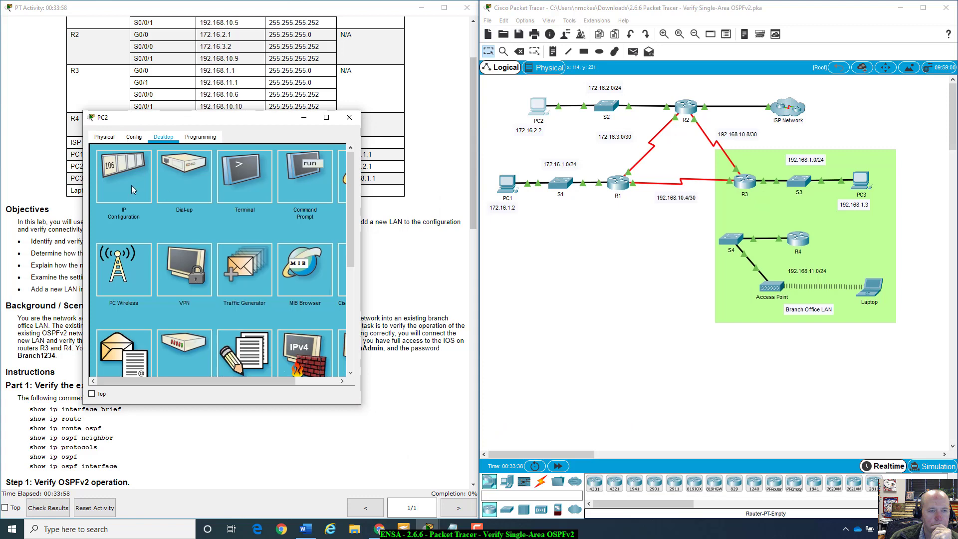
click(288, 172)
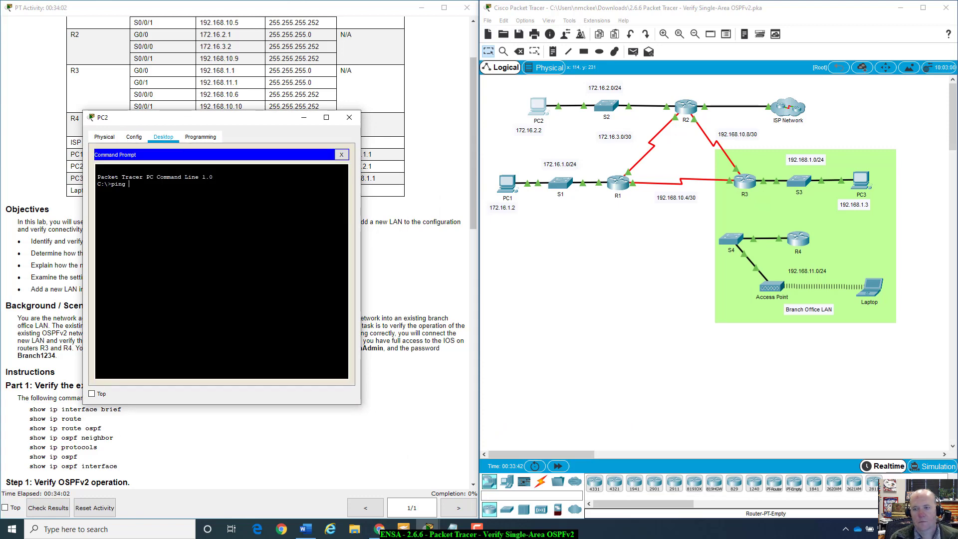
text(ping )
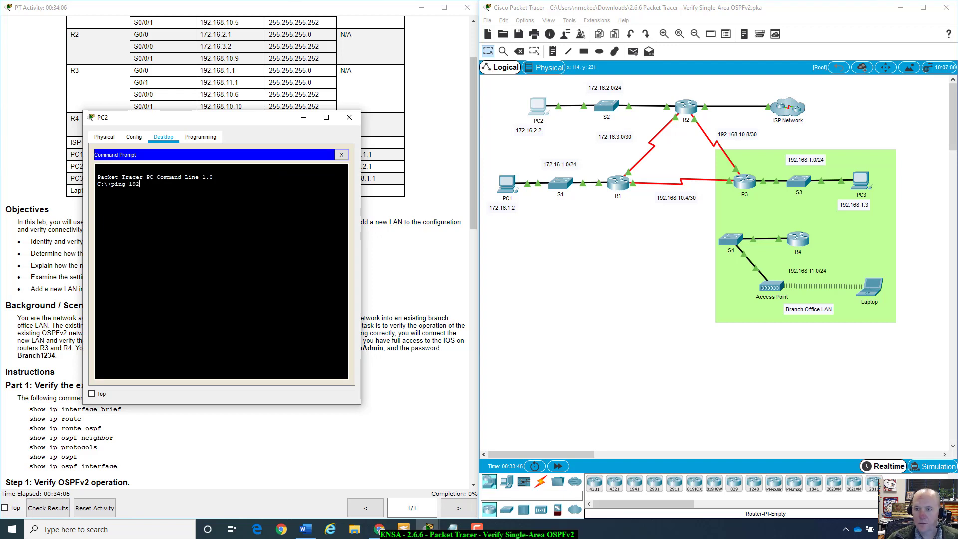
text(192.16)
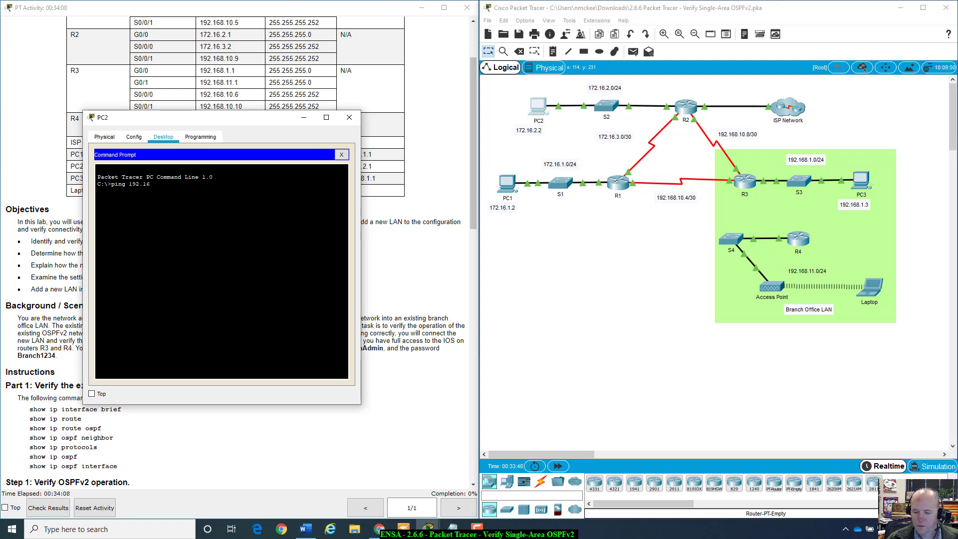
text(8.10.10)
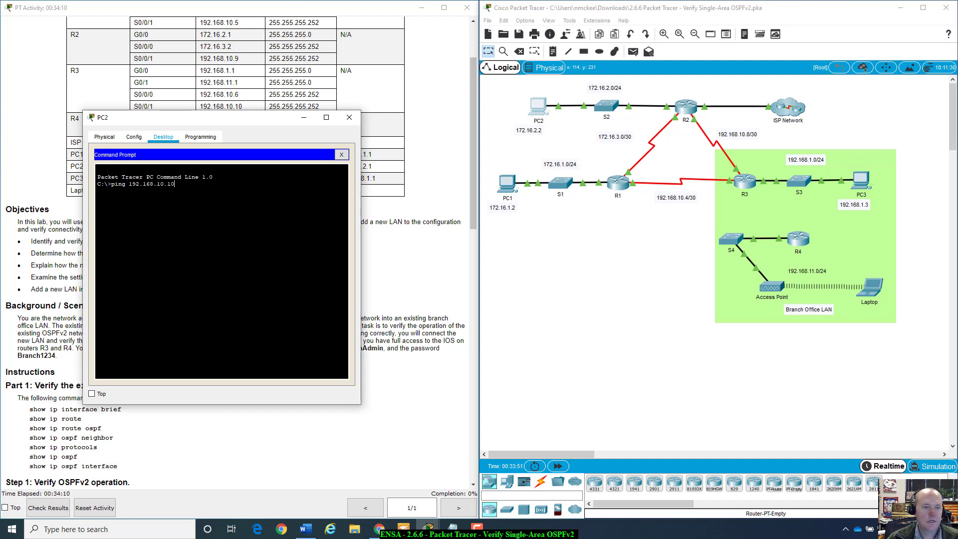
key(Return)
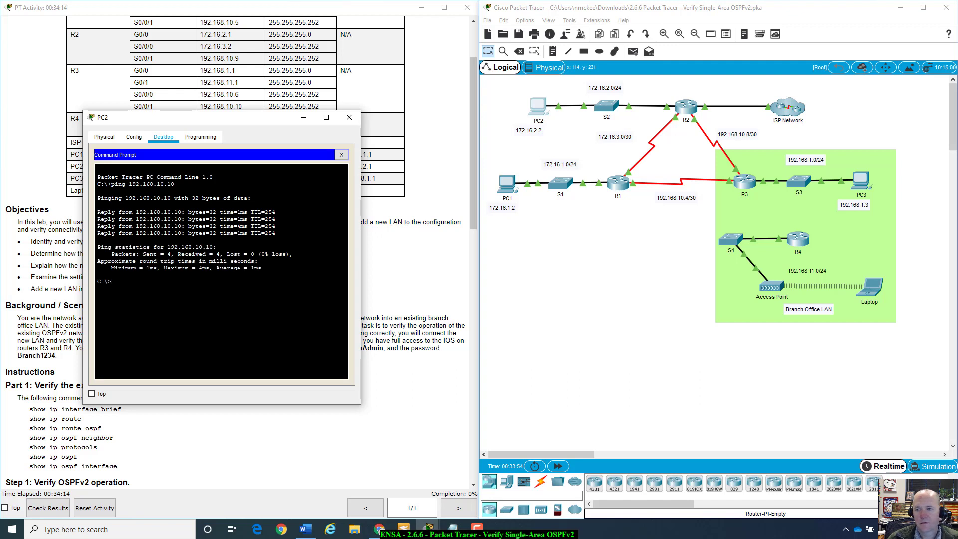
Step: Move PC2's window off the addressing table and scroll the instructions toward Part 2
click(732, 206)
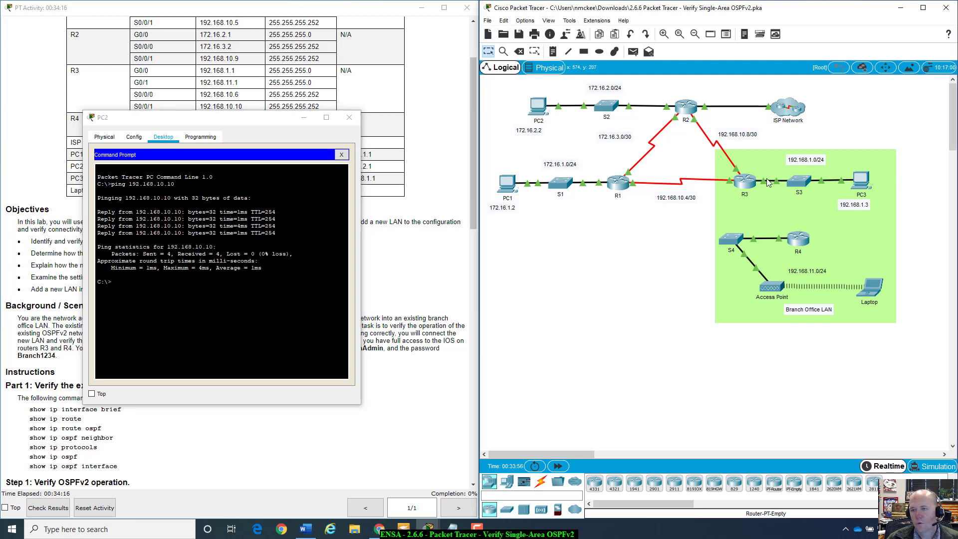
mouse_move(736, 171)
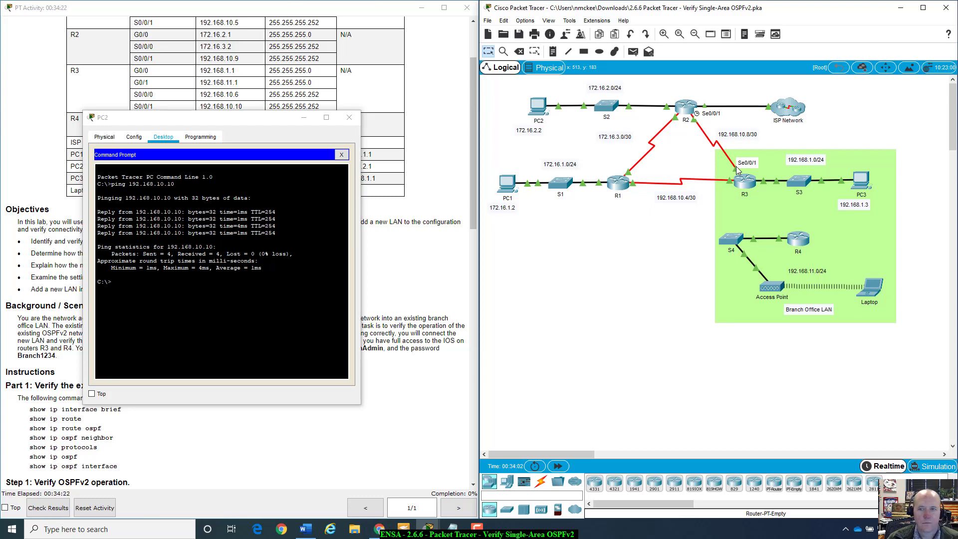
drag(169, 118, 739, 211)
scroll(297, 298, down, 15)
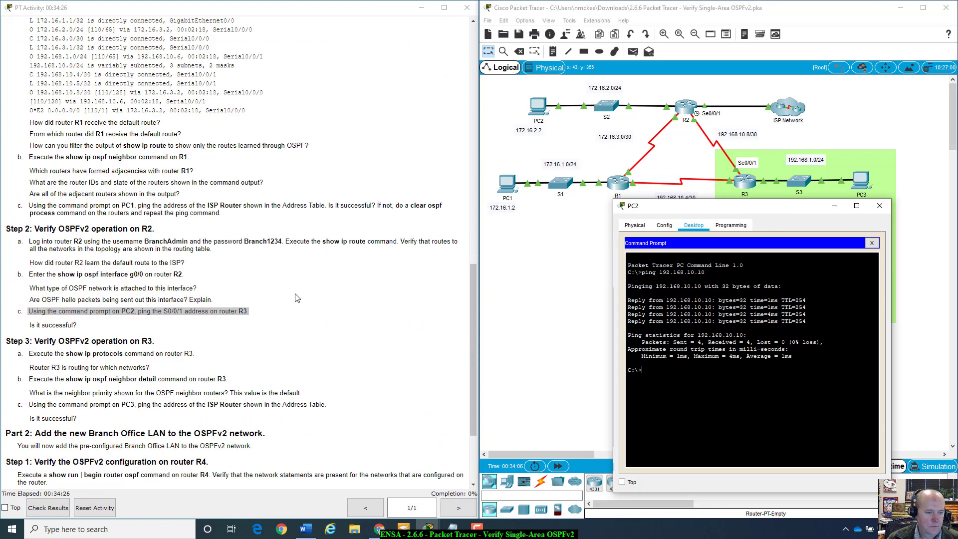
click(33, 308)
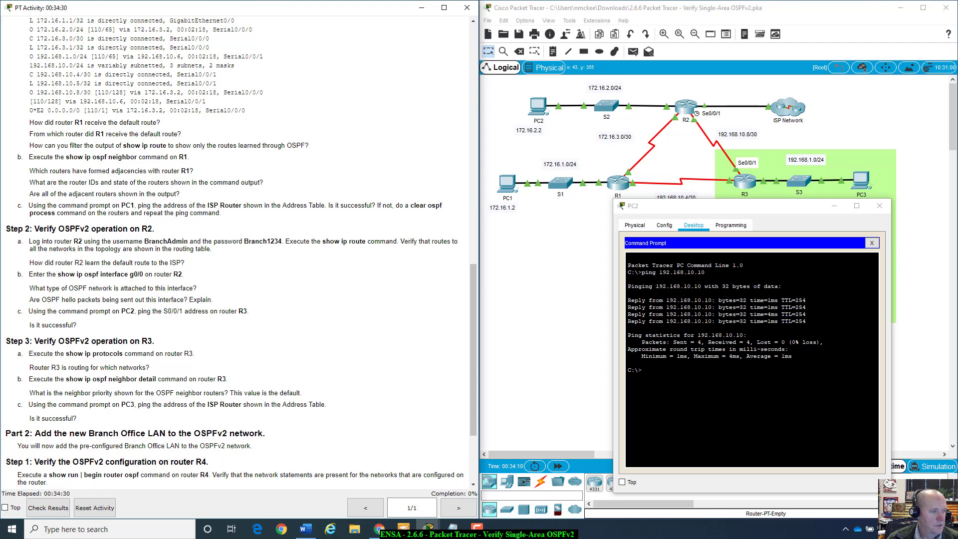
scroll(134, 319, down, 5)
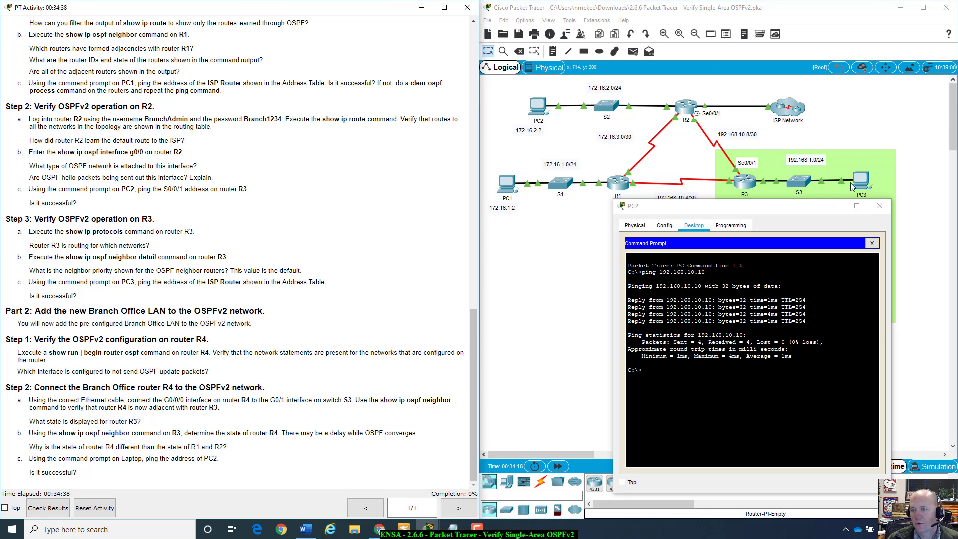
Step: Close PC2's window and open R3's CLI in privileged mode with enable
click(880, 205)
click(745, 183)
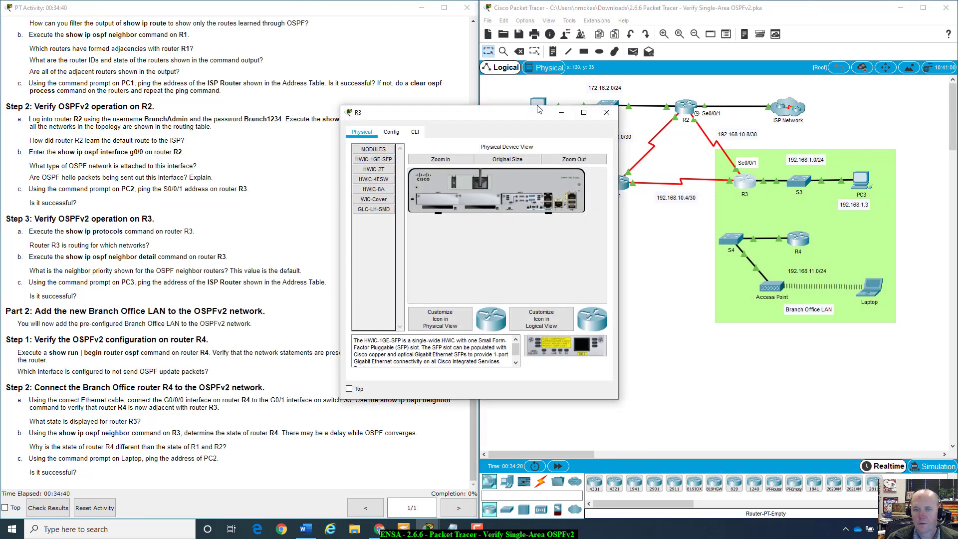
click(567, 147)
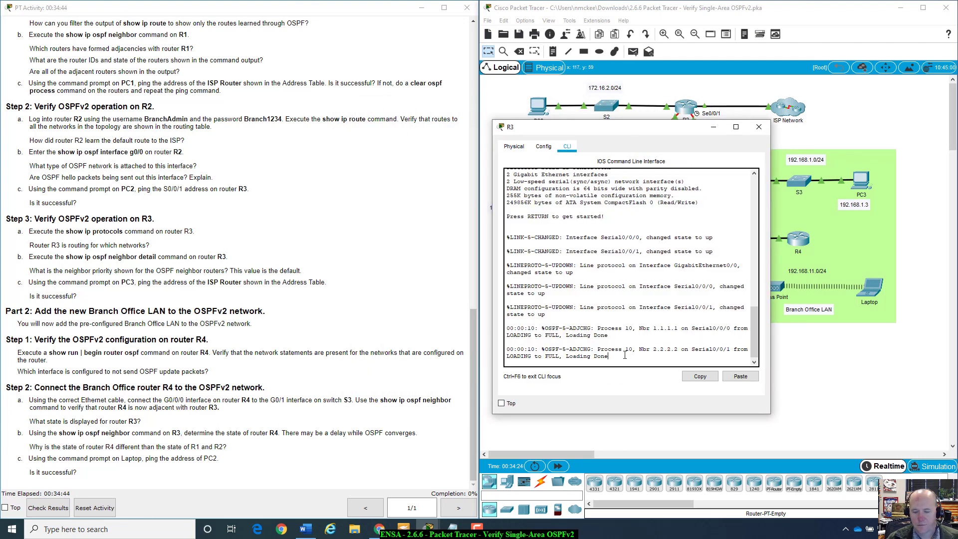
key(Return)
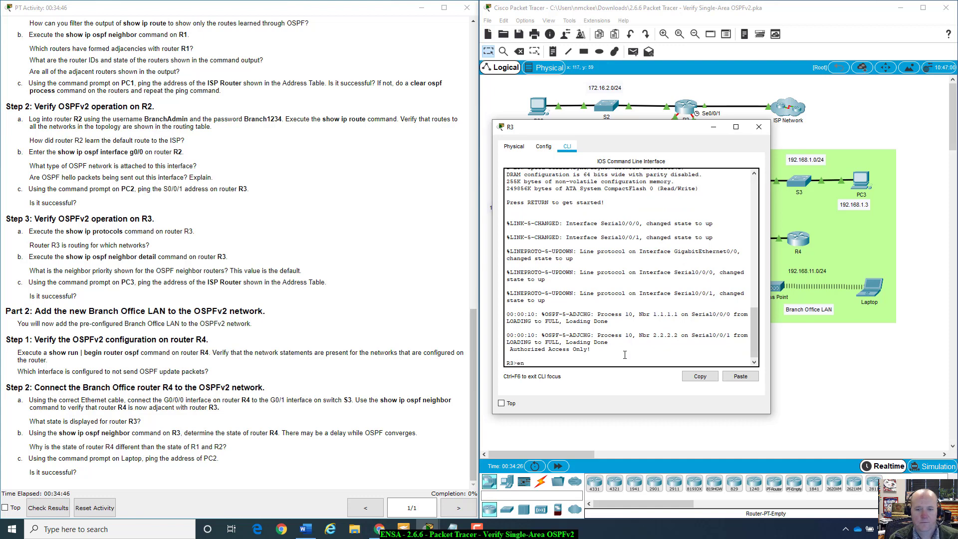
text(enable)
key(Return)
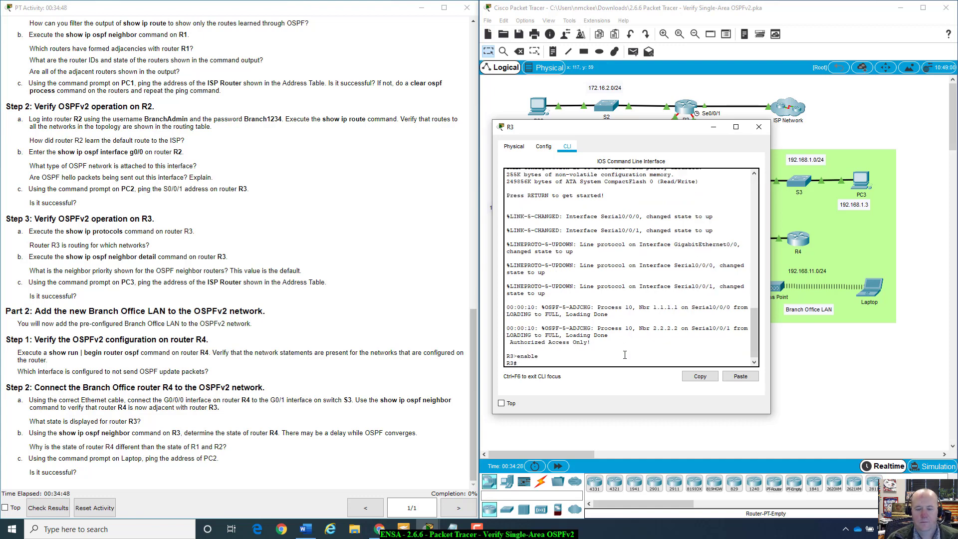
Step: Run show ip protocols on R3, showing OSPF process 10 and router ID 3.3.3.3
drag(647, 128, 685, 113)
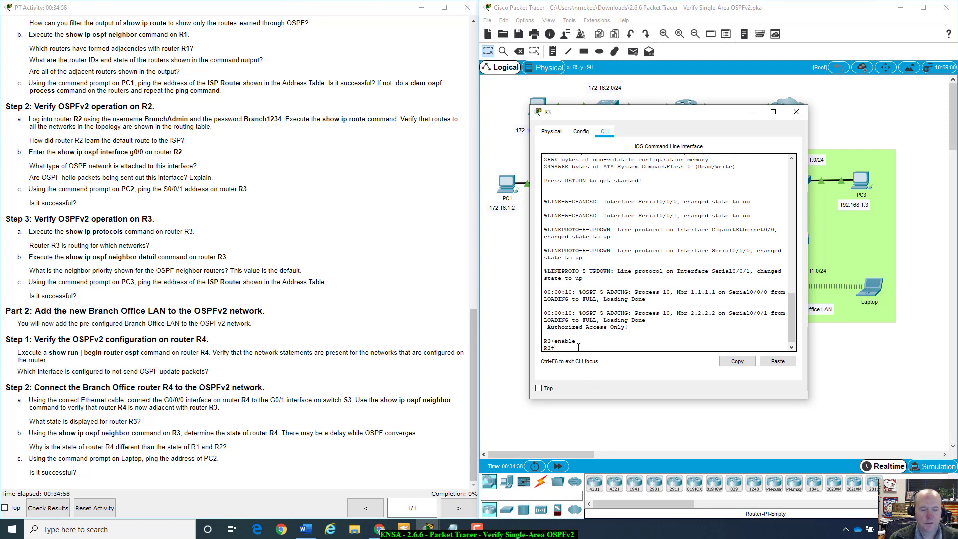
text(show ip)
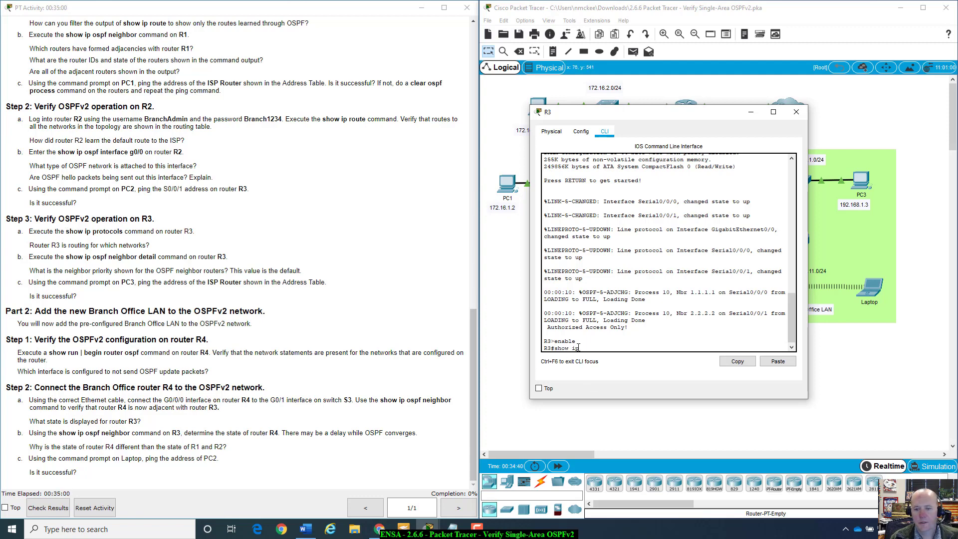
text( pr)
key(Tab)
key(Return)
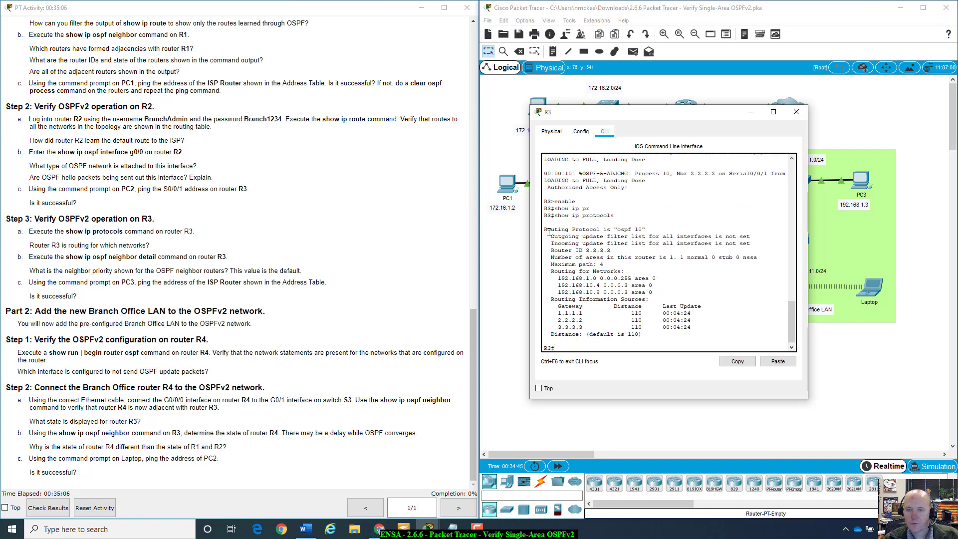
drag(543, 229, 759, 245)
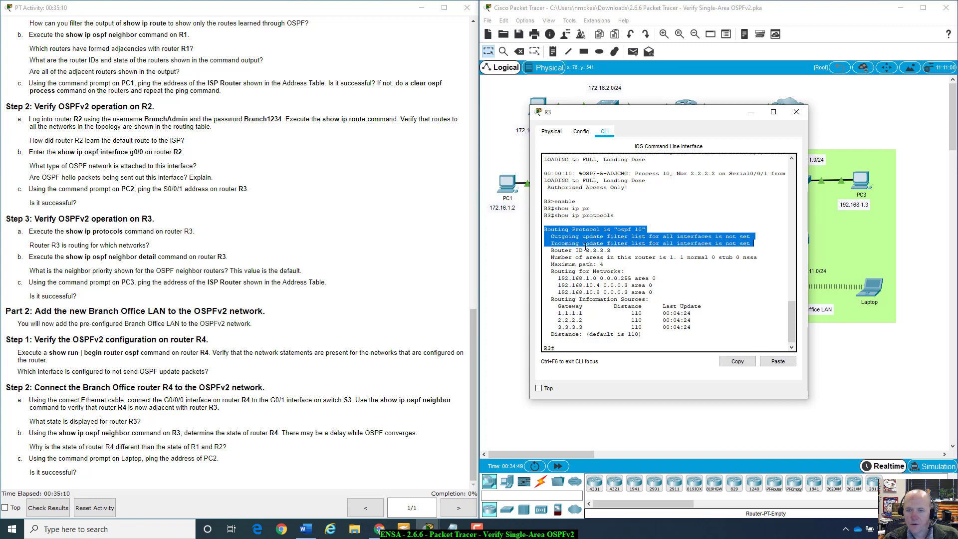
click(610, 254)
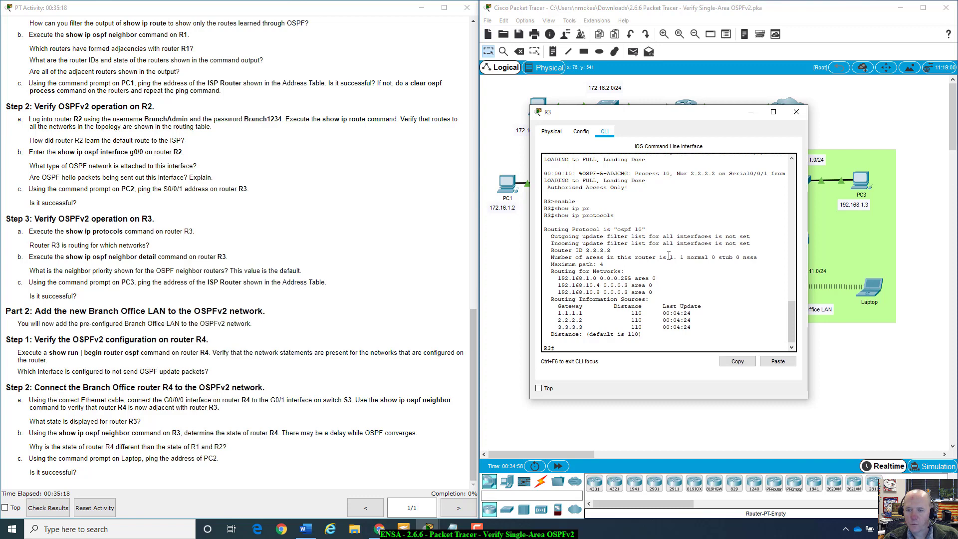
drag(680, 257, 739, 257)
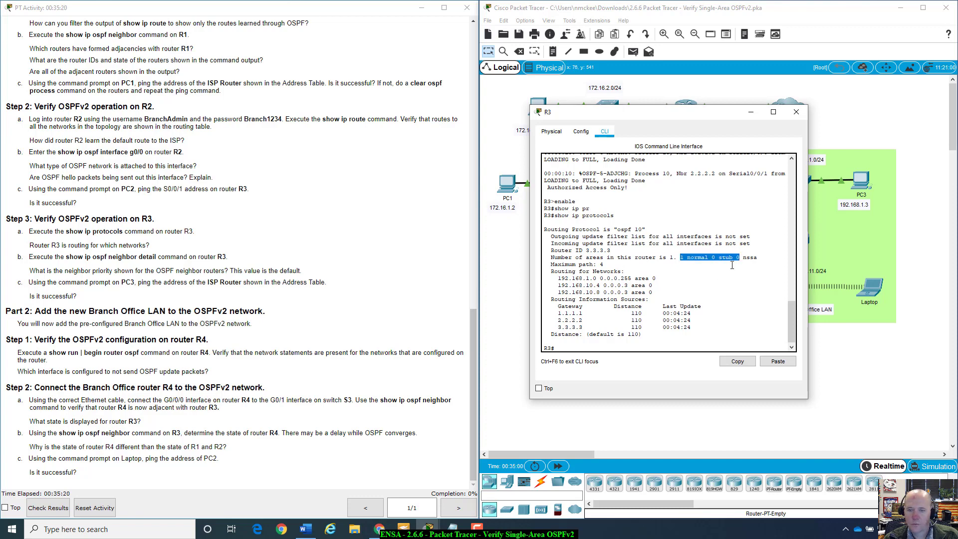
drag(590, 264, 617, 262)
click(617, 263)
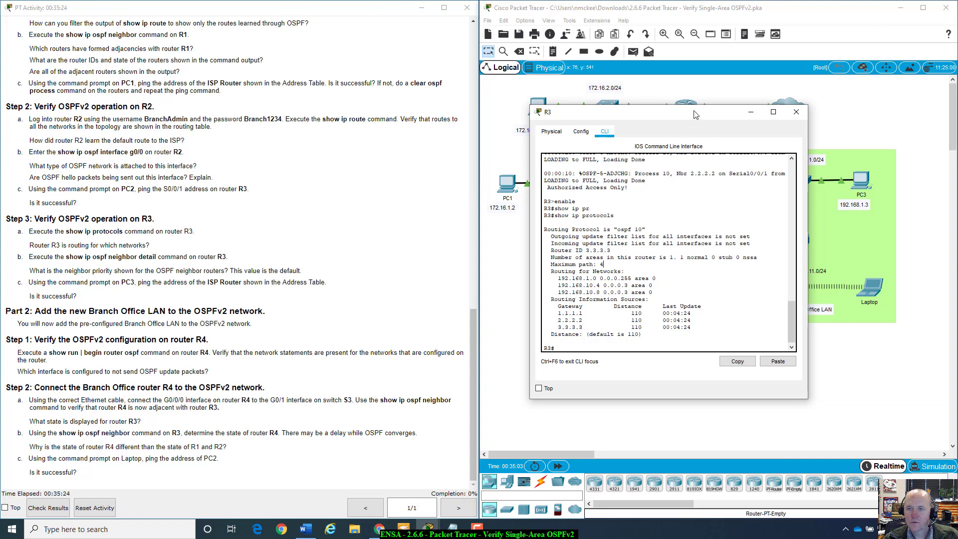
drag(648, 112, 763, 215)
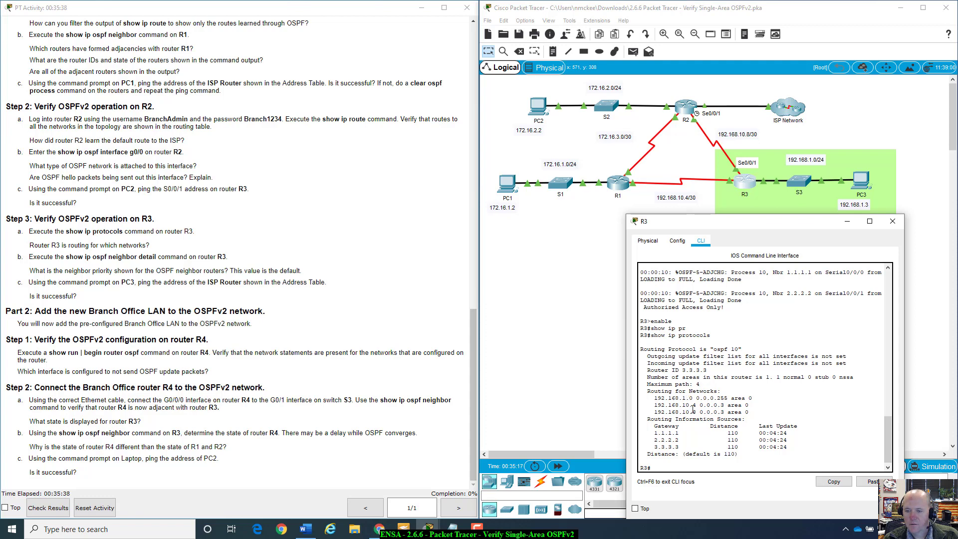
drag(698, 400, 752, 414)
click(758, 414)
drag(653, 435, 796, 437)
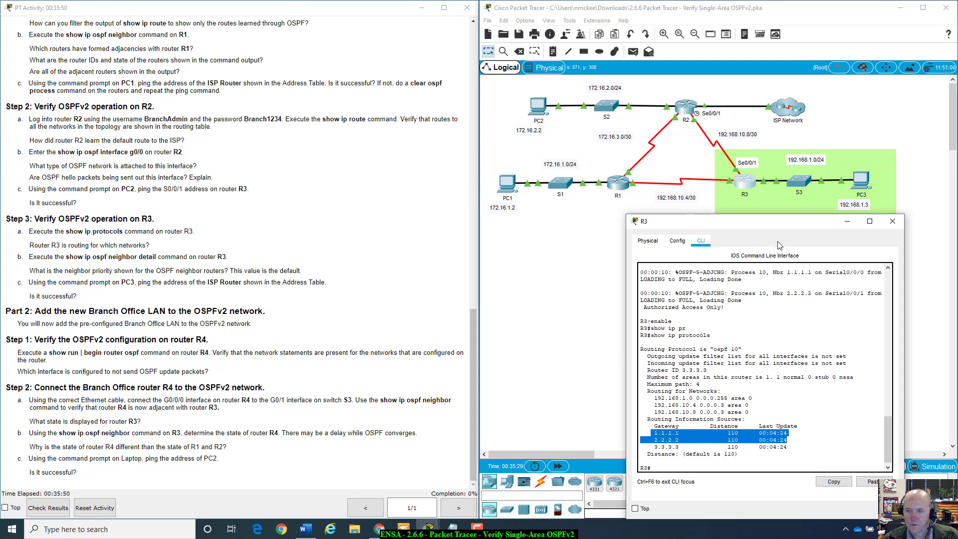
drag(766, 228, 744, 221)
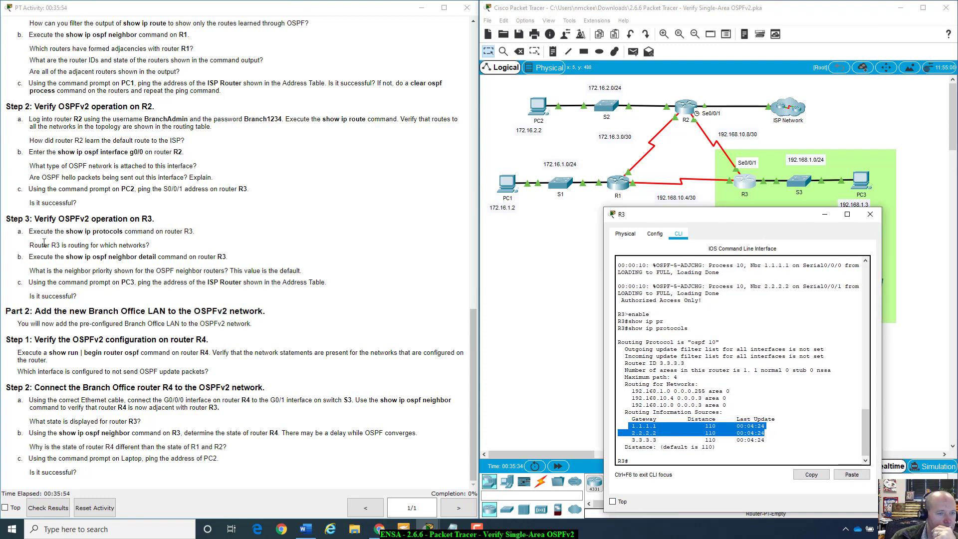
click(660, 392)
drag(624, 385, 727, 405)
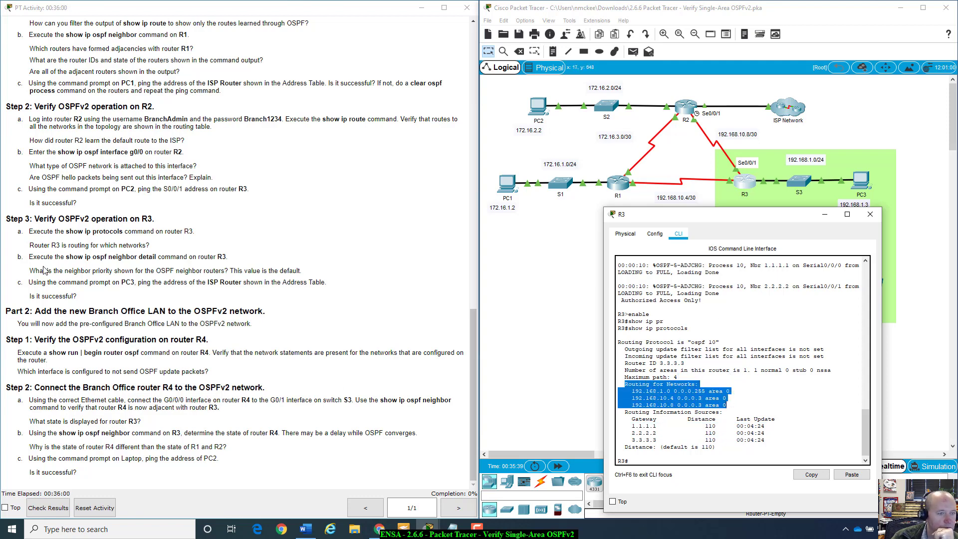
drag(29, 247, 180, 248)
click(181, 248)
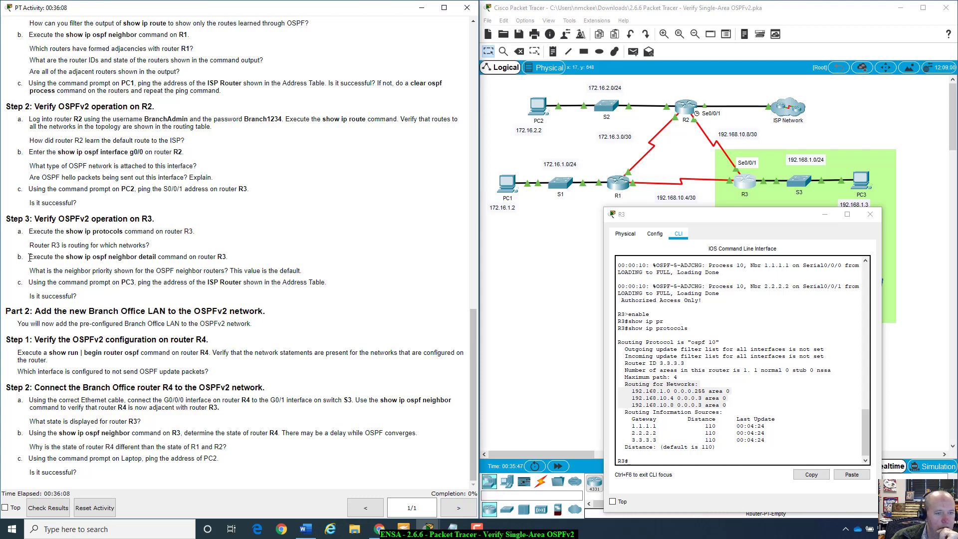
click(680, 458)
Step: Run show ip ospf neighbor on R3
text(show i)
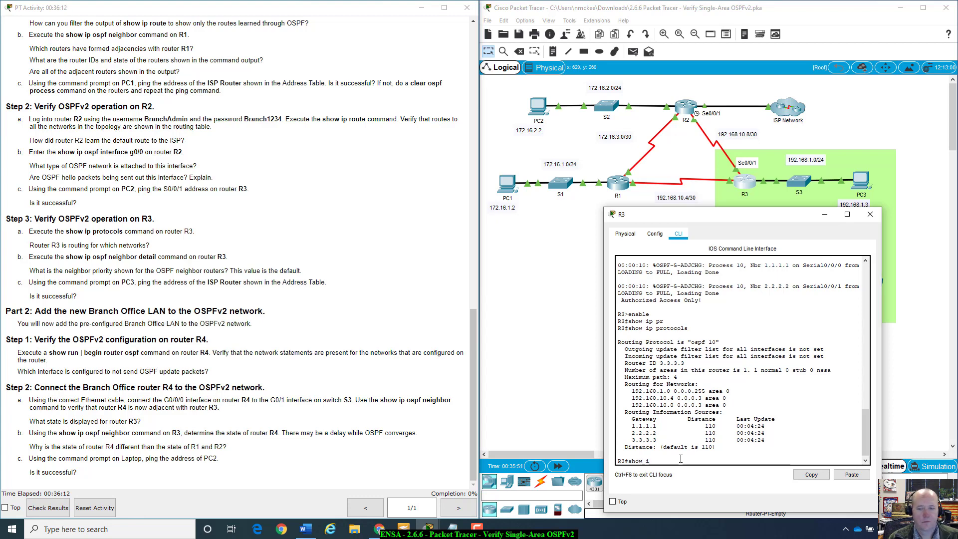
text(p ospf)
key(Tab)
text(ne)
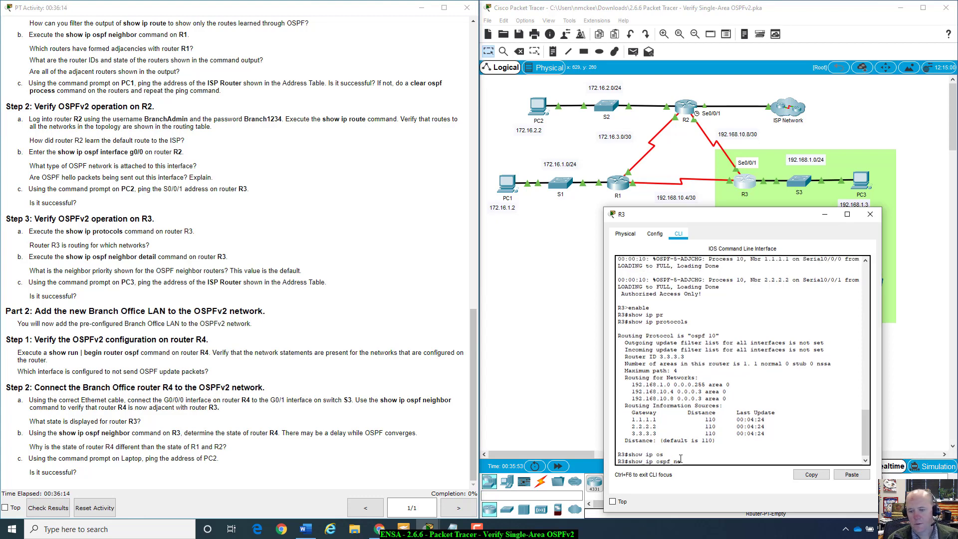
key(Tab)
key(Return)
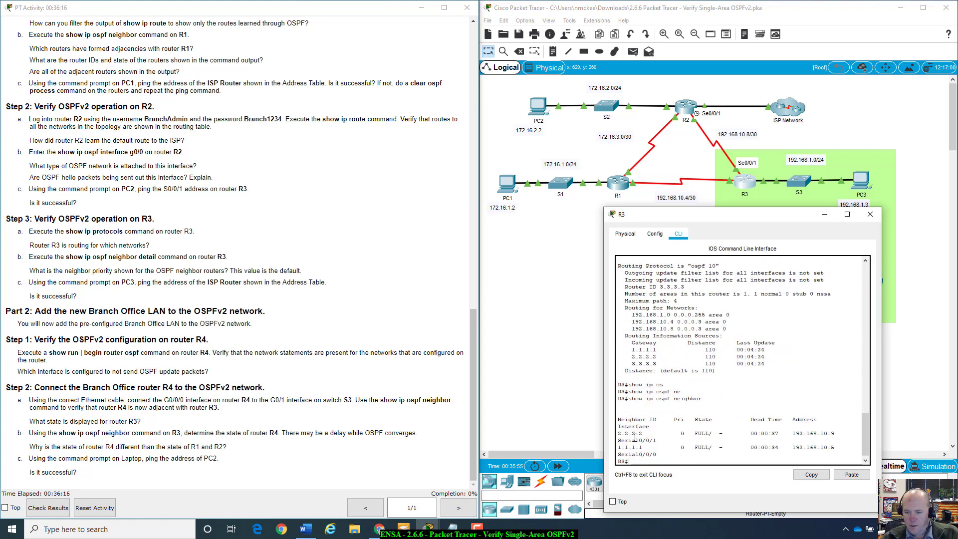
Step: Highlight the 2.2.2.2 neighbor row with priority 0 and the priority question, then close R3
drag(617, 432, 667, 439)
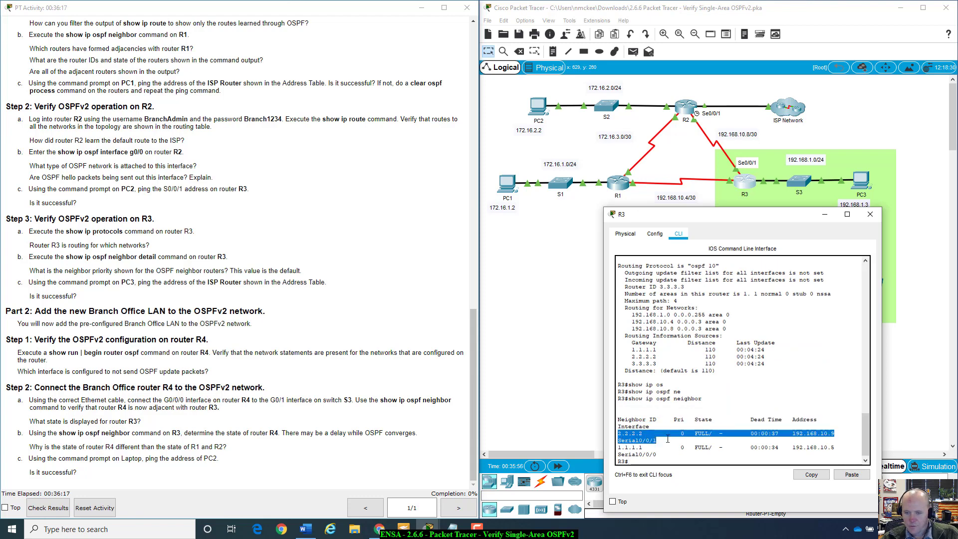
click(632, 452)
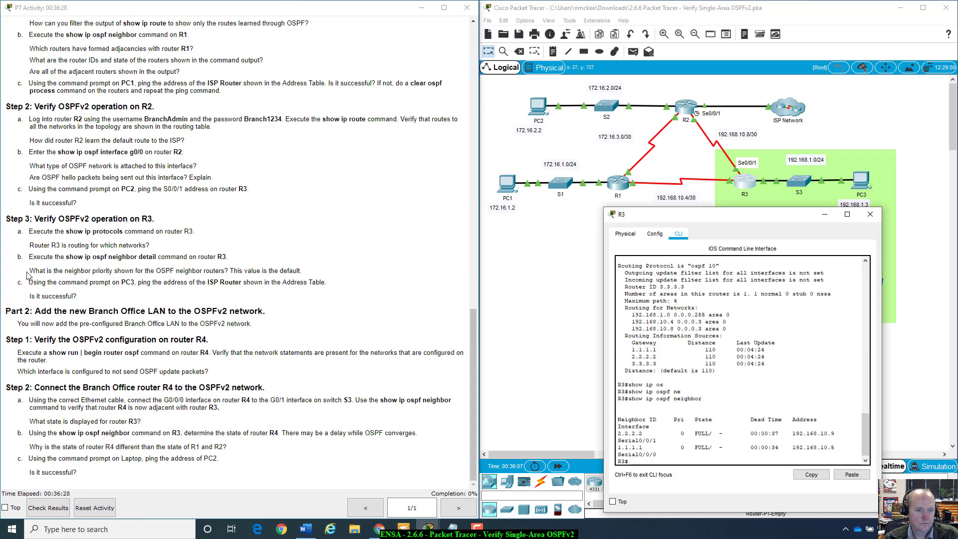
drag(27, 274, 204, 270)
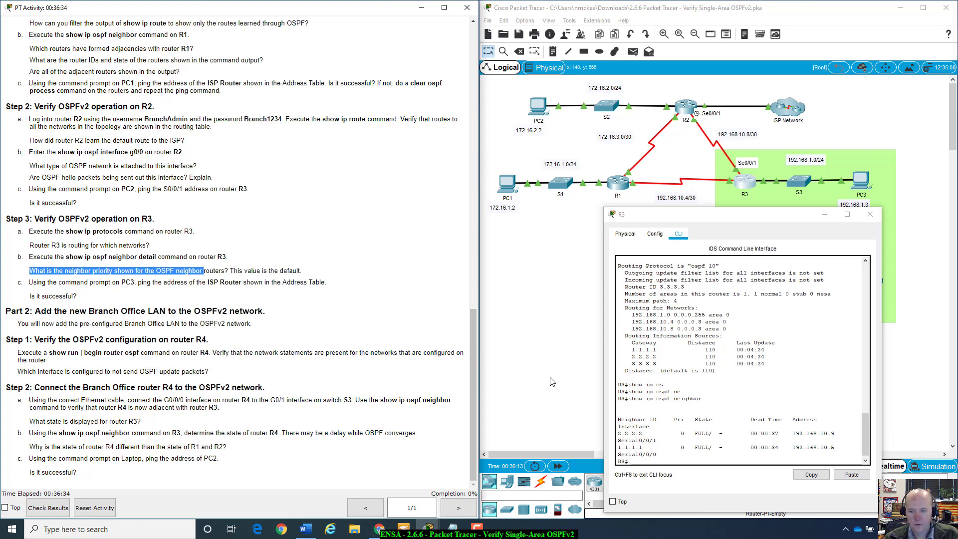
drag(673, 412, 688, 433)
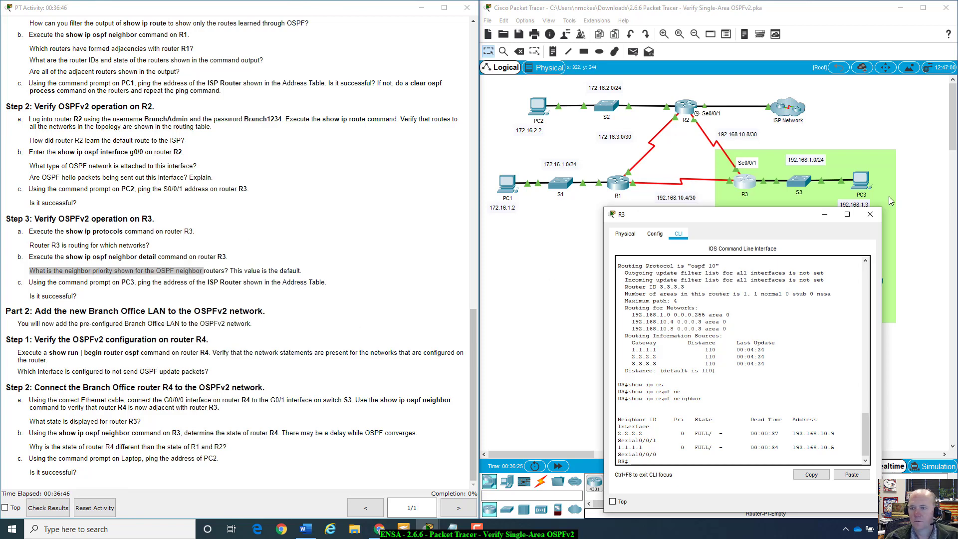
click(870, 214)
Step: Open PC3's device window and move it aside to uncover the topology
click(862, 178)
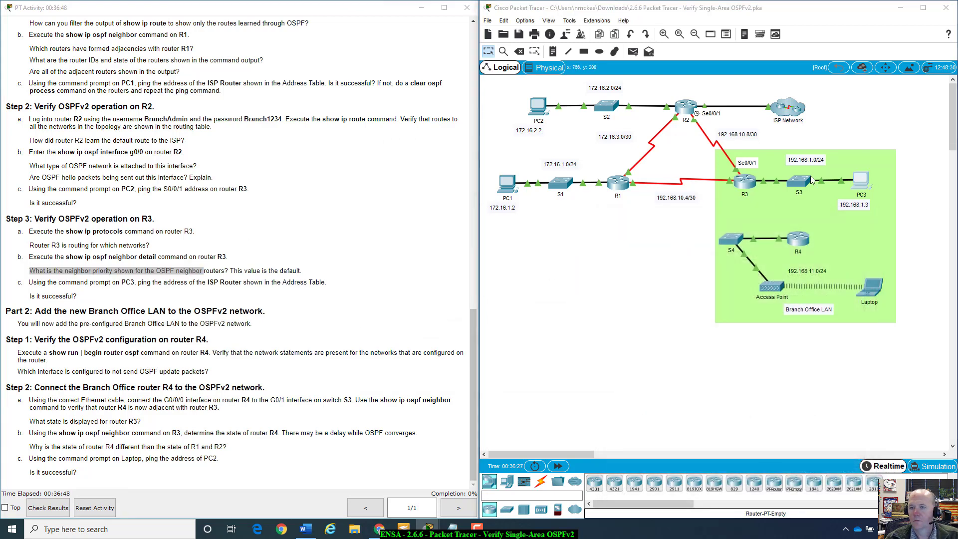
drag(499, 113, 670, 123)
scroll(435, 178, up, 6)
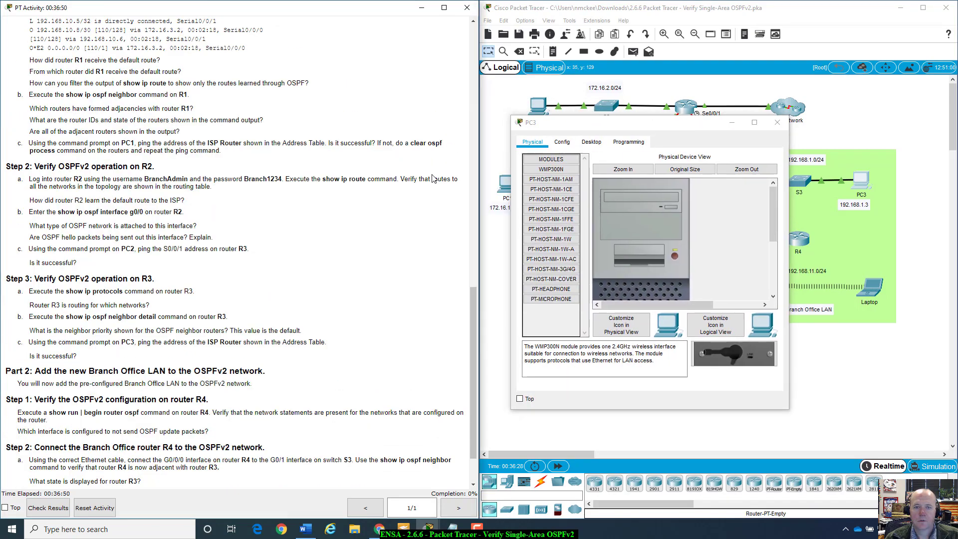
scroll(436, 178, up, 10)
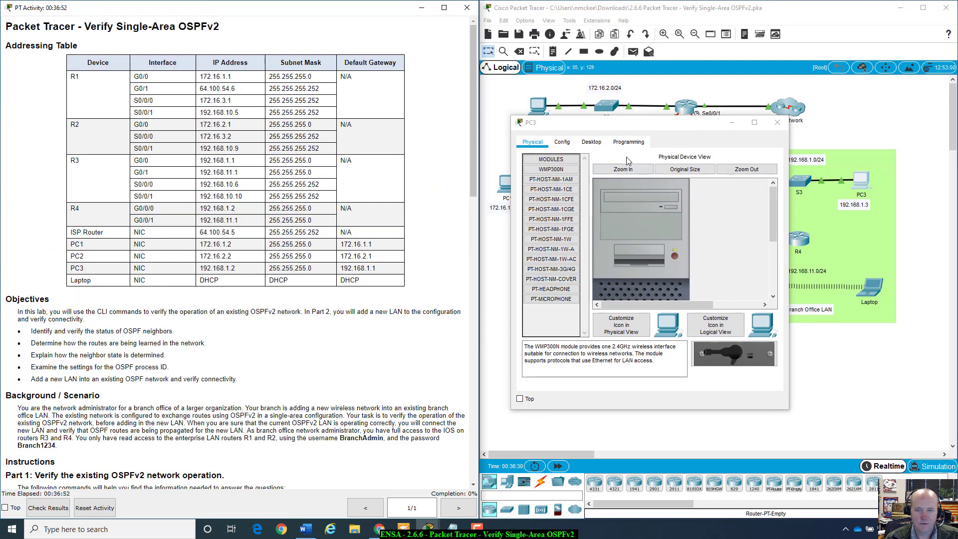
drag(684, 128, 263, 252)
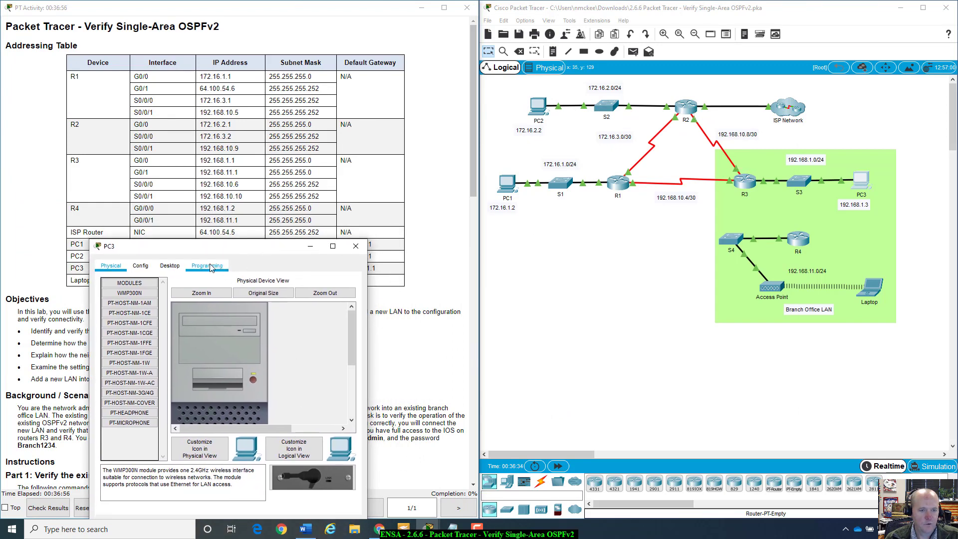
Step: Ping the ISP Router at 64.100.54.5 from PC3's Command Prompt, then close PC3's window
click(170, 265)
click(302, 307)
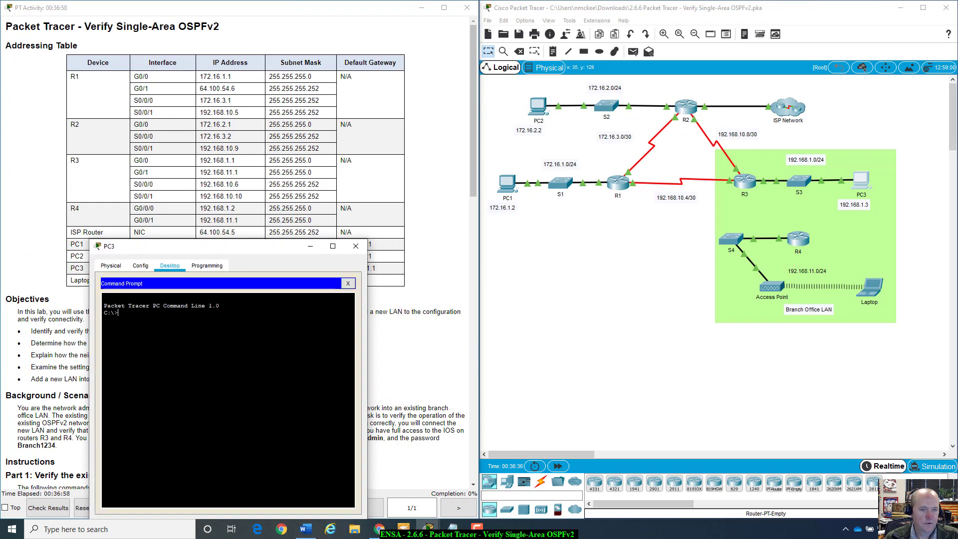
text(ping)
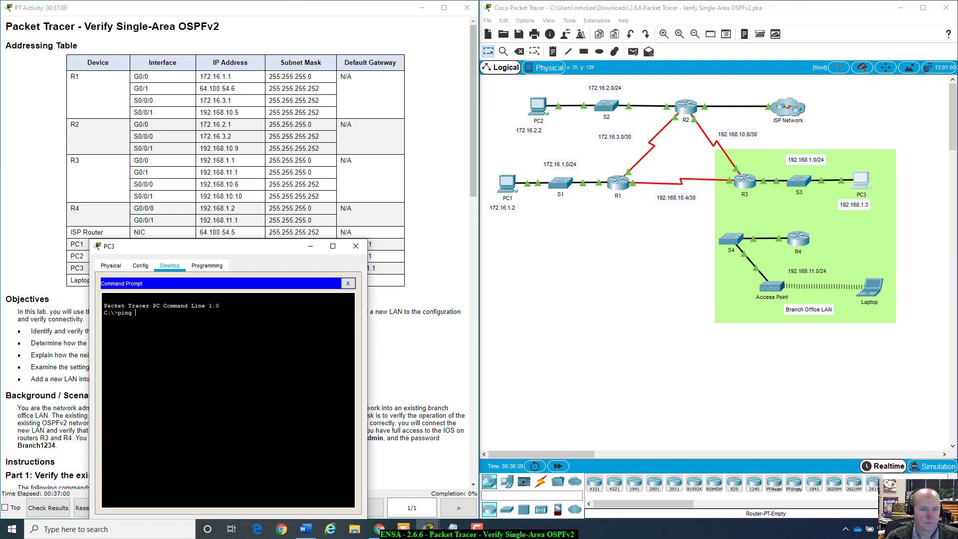
text( 64.100)
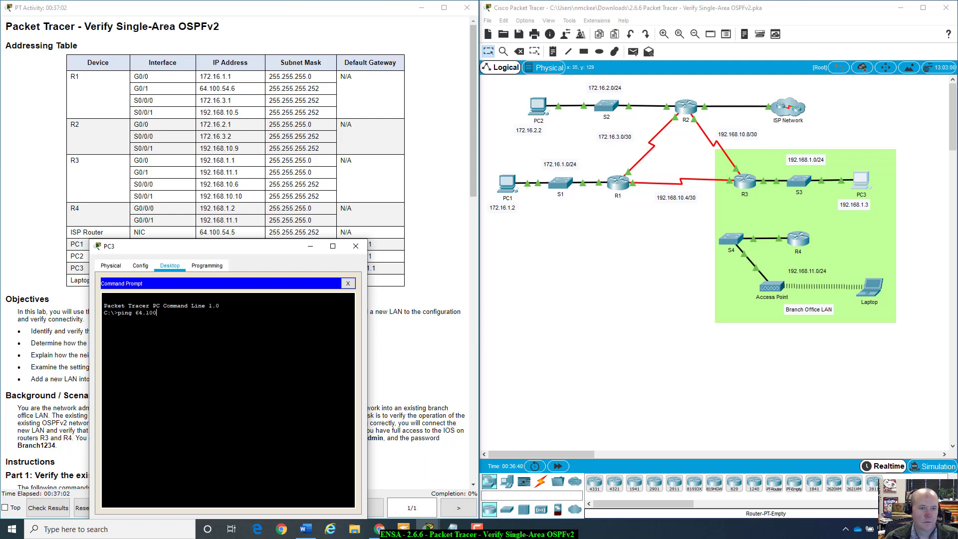
text(.54.5)
key(Return)
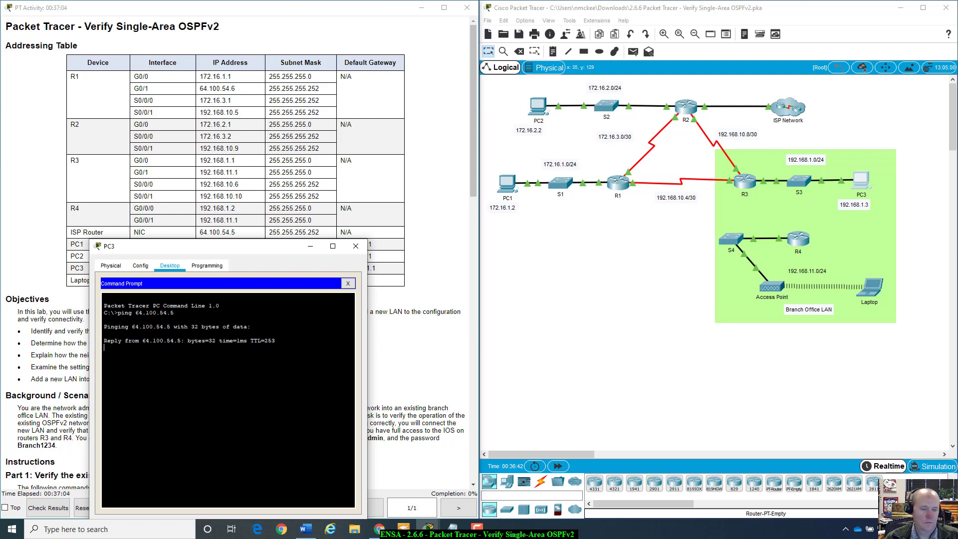
drag(244, 247, 776, 188)
click(884, 190)
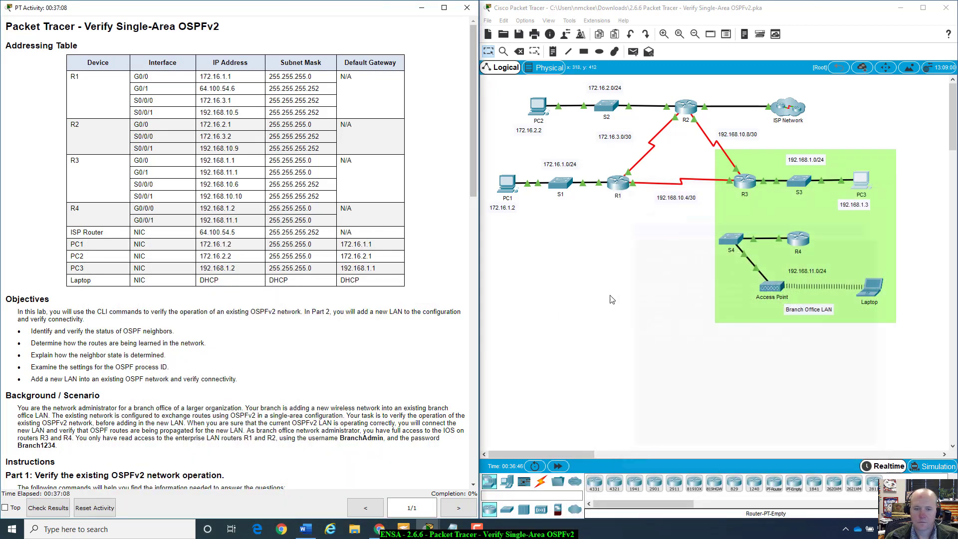
Step: Bring Part 2 into view, highlight step 3c's ping instruction, and open router R4's window
click(472, 371)
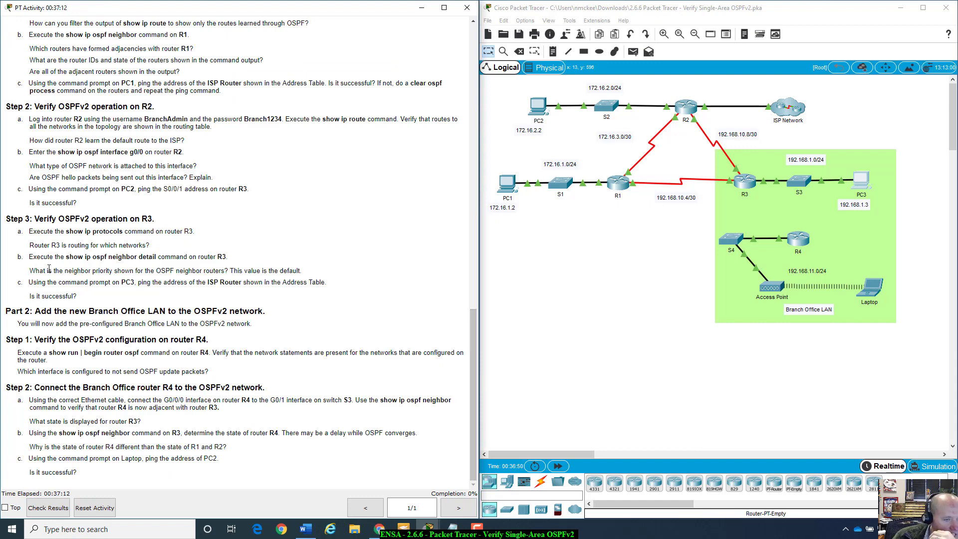
drag(33, 283, 402, 282)
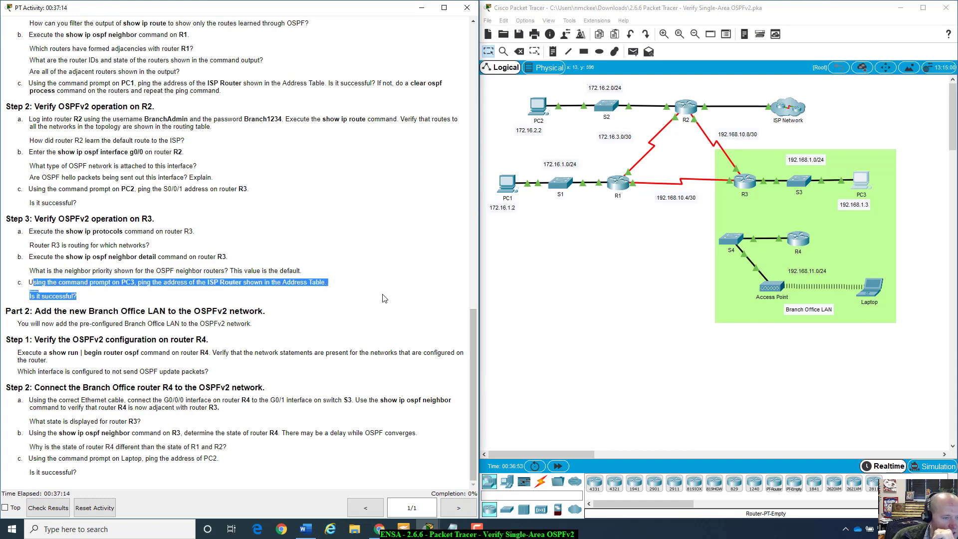
click(141, 302)
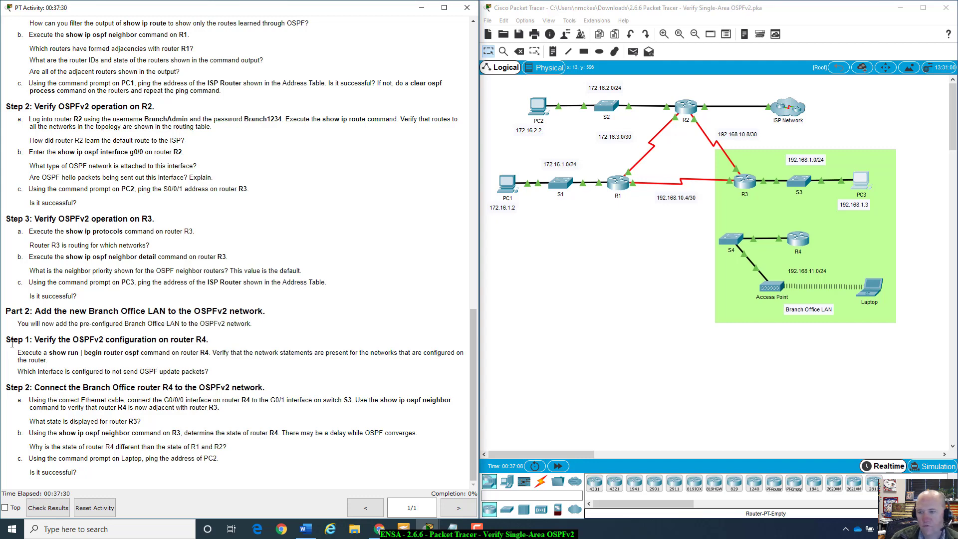
click(802, 241)
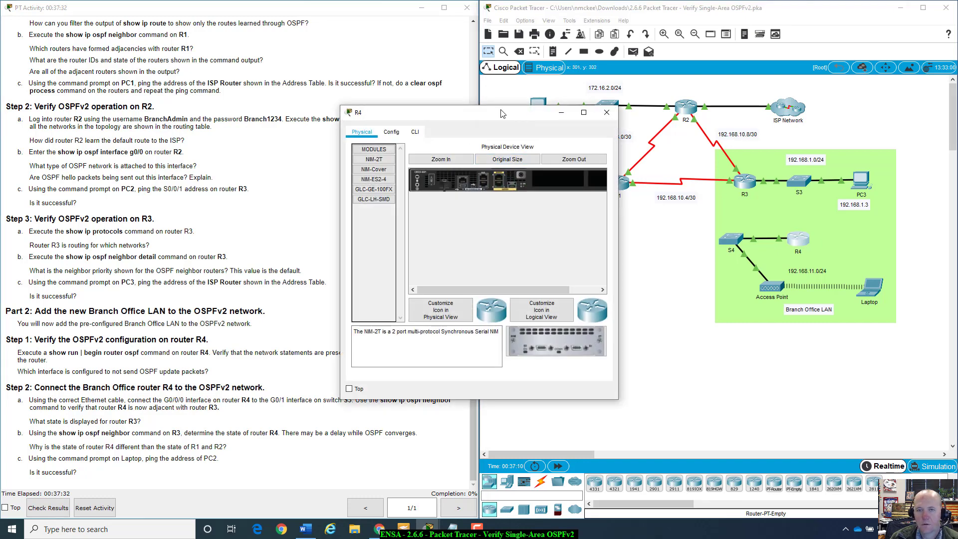
Step: Open R4's CLI past the locked-interface warning and enter privileged mode
drag(502, 113, 684, 215)
click(570, 236)
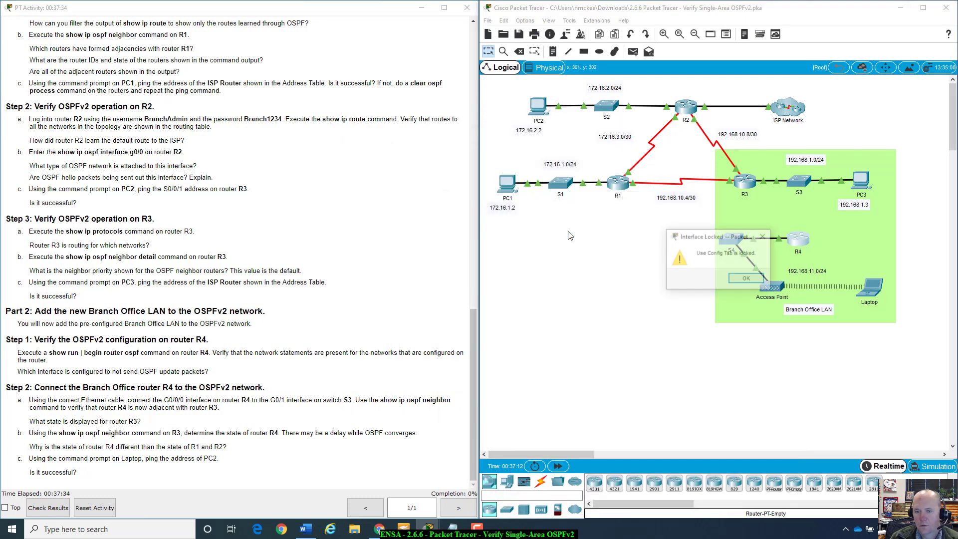
click(746, 278)
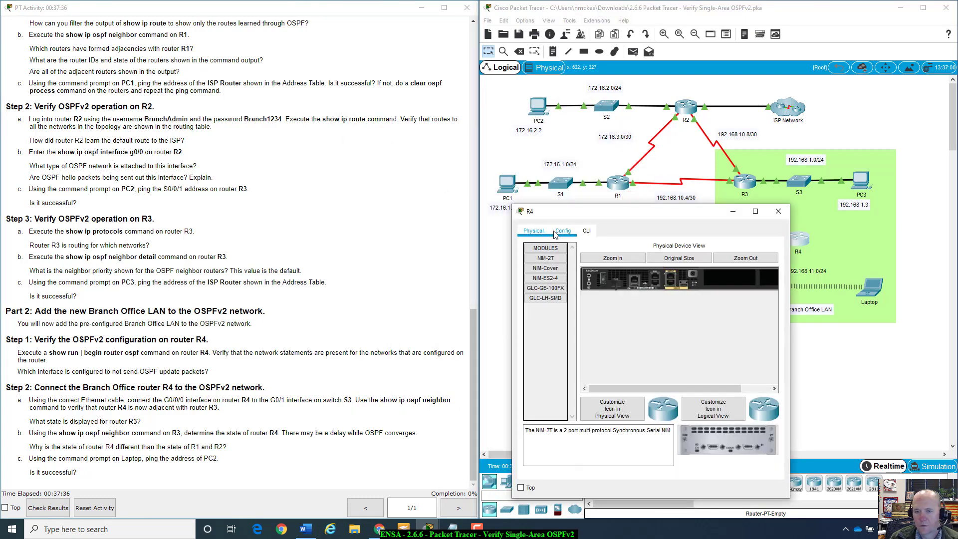
click(586, 231)
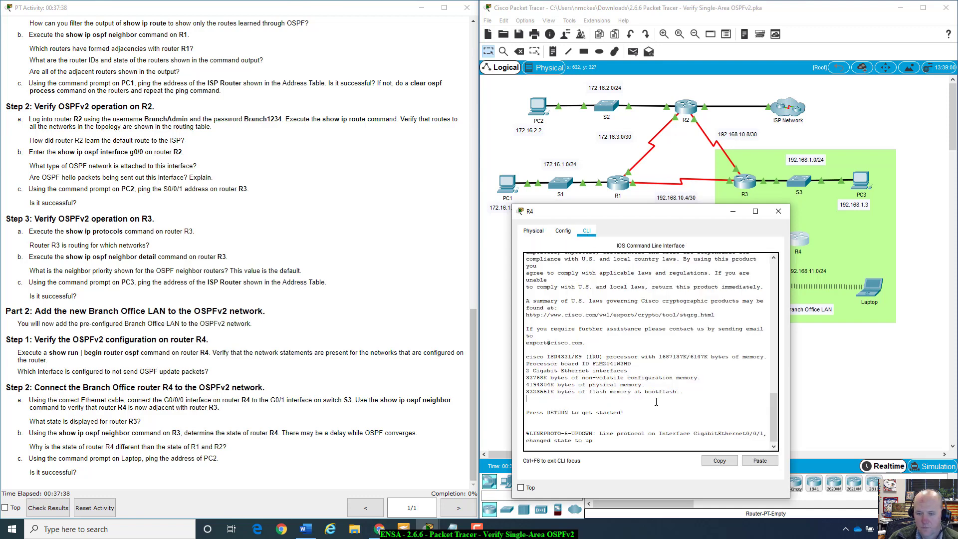
key(Return)
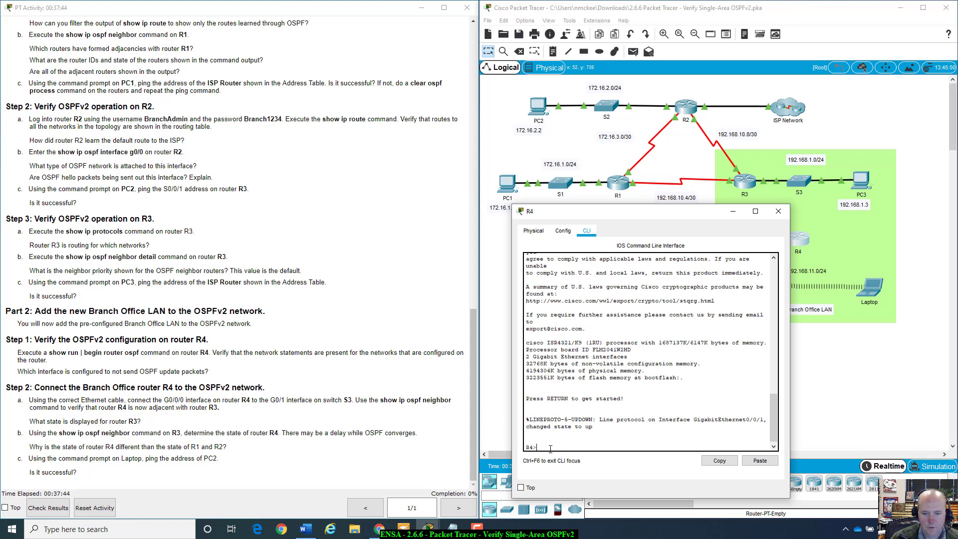
text(enab)
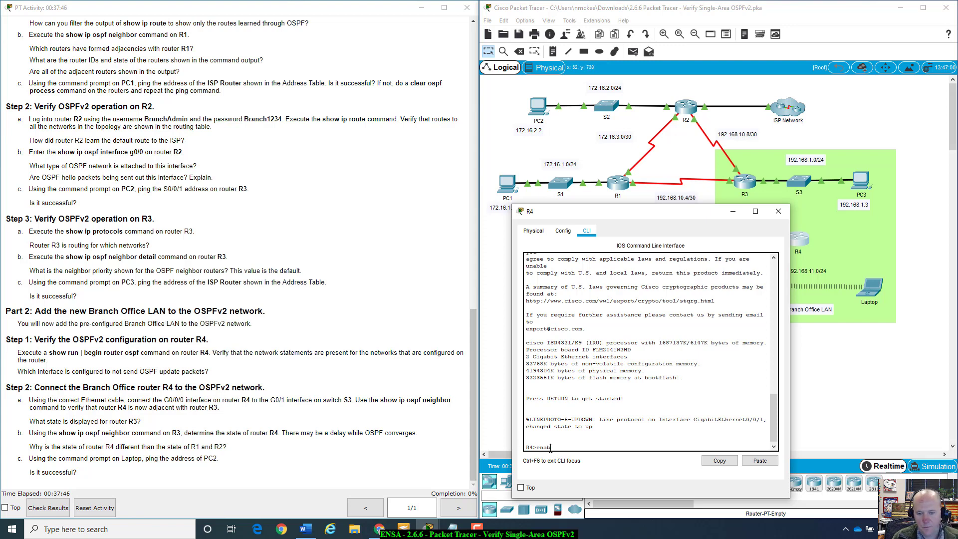
text(le)
key(Return)
Step: Display R4's OSPF configuration with show run | begin router ospf, rerunning it after quitting the pager
text(s)
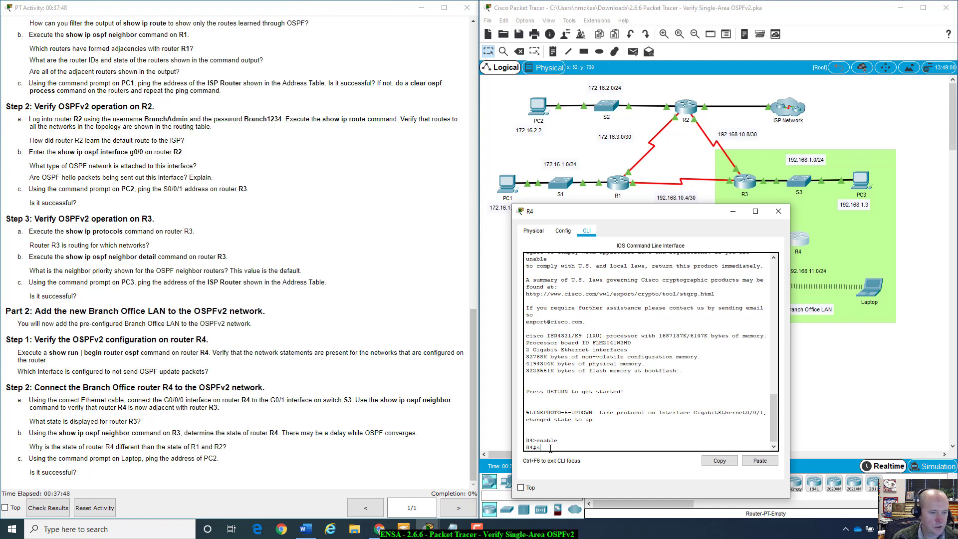
text(how ru)
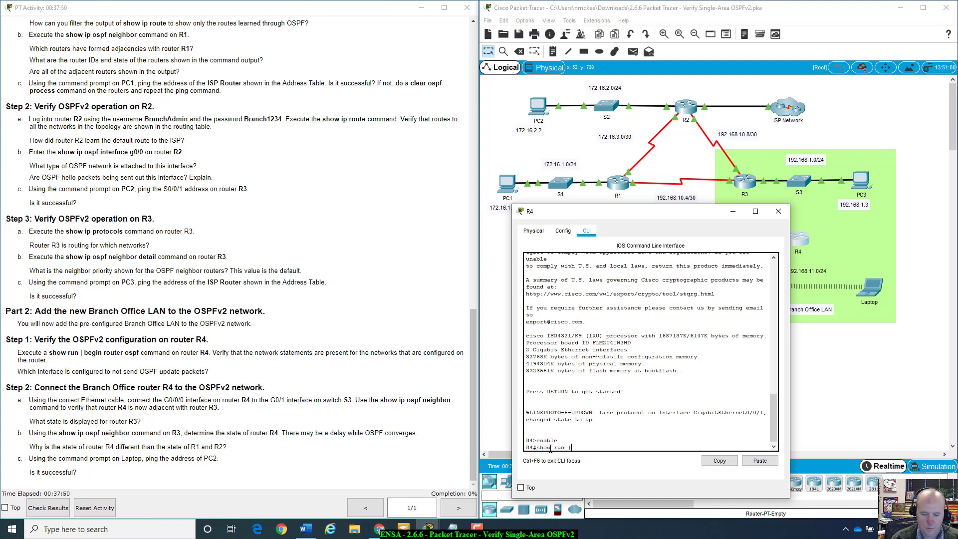
text(n | be)
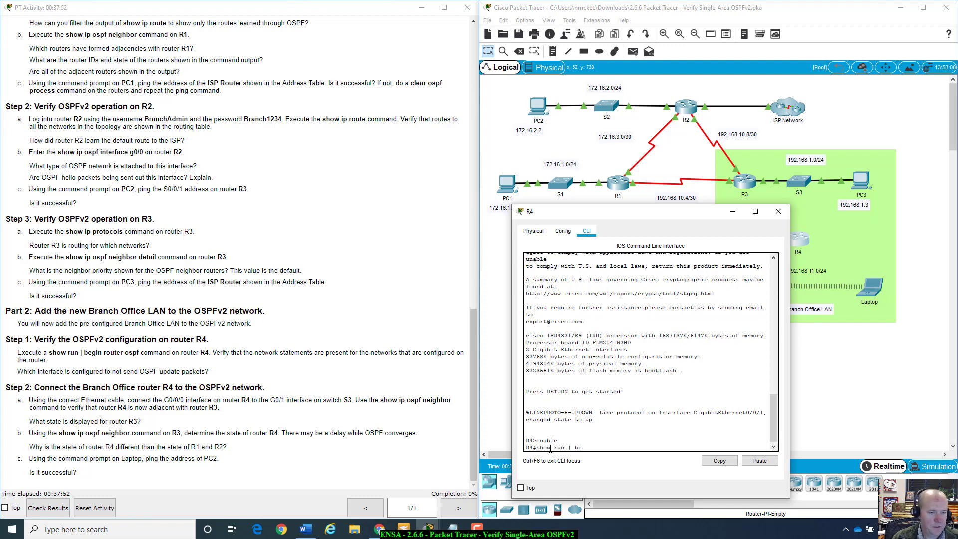
text(gin router)
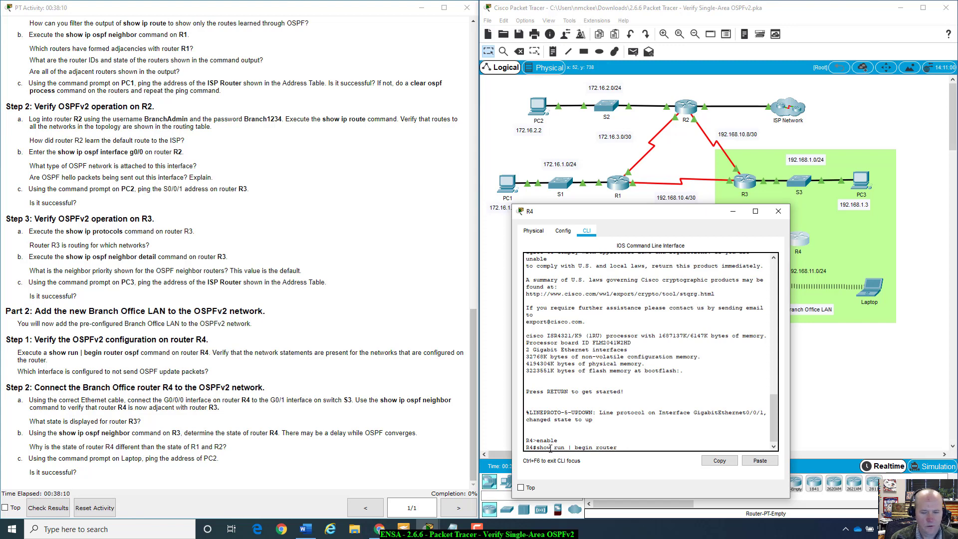
text(os)
key(Tab)
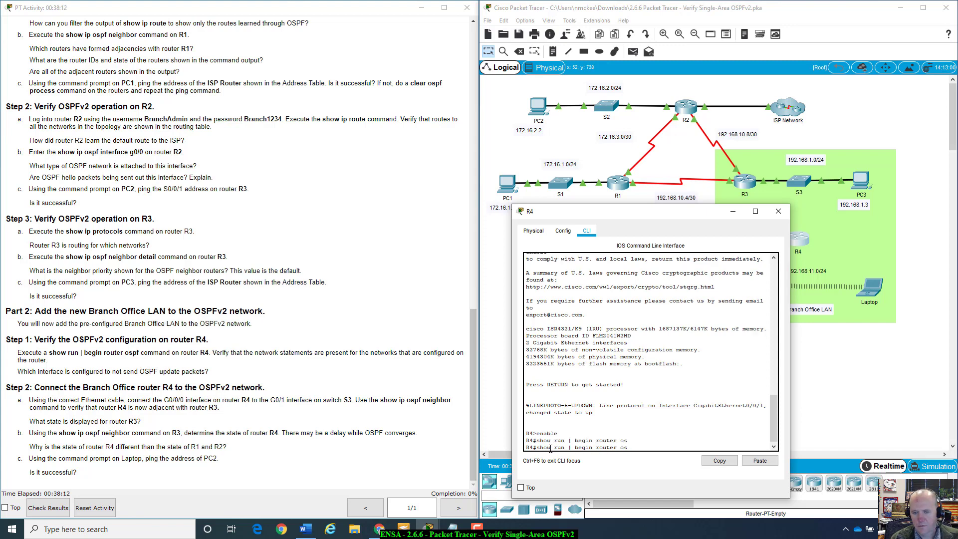
text(pf)
key(Return)
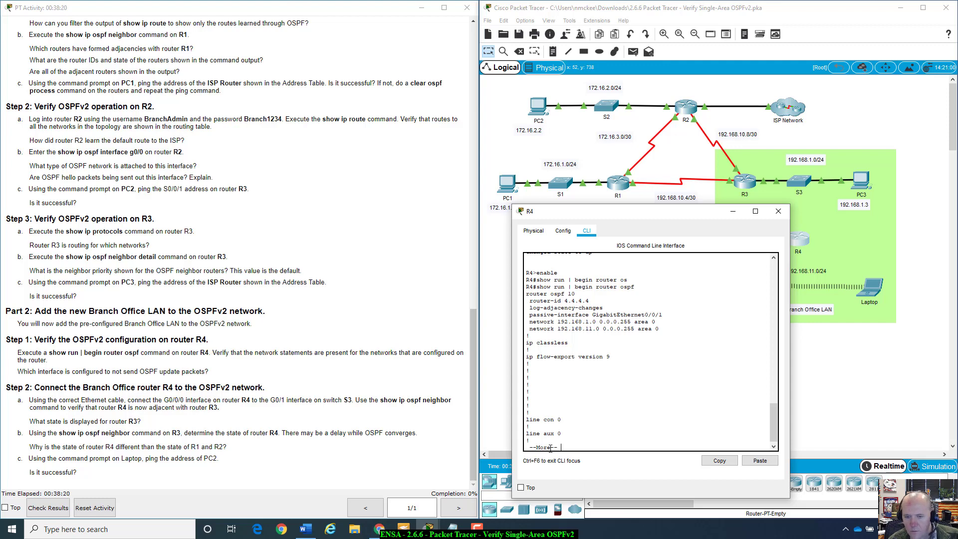
key(Return)
key(q)
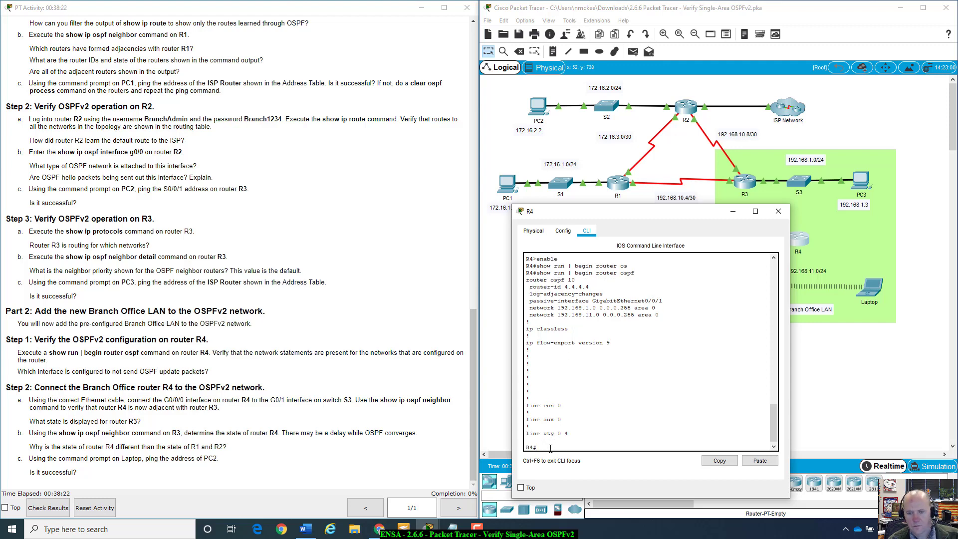
key(Up)
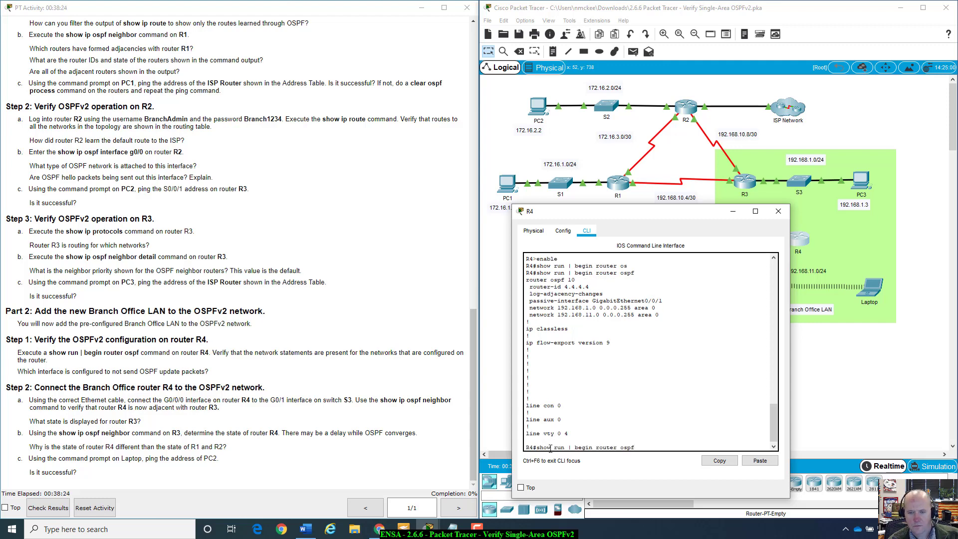
key(Return)
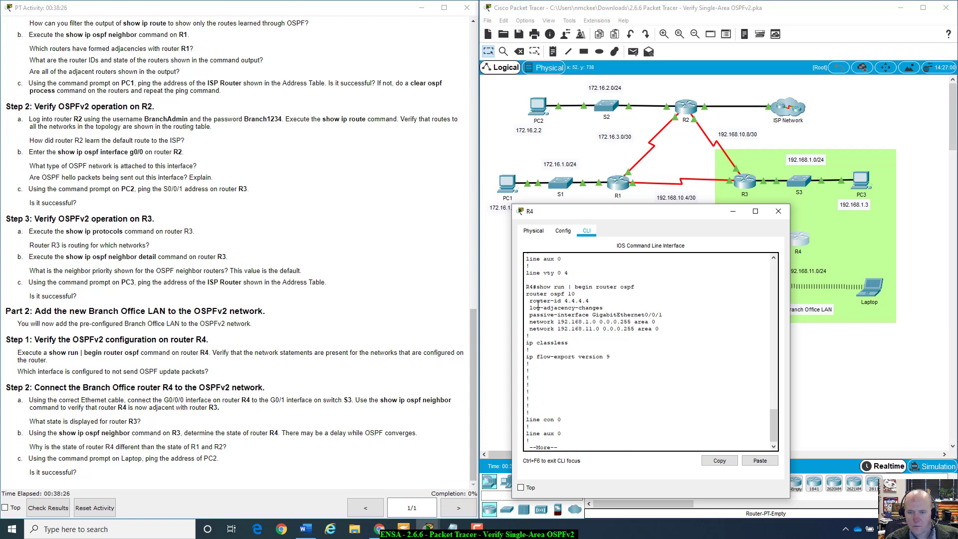
Step: Highlight the passive-interface GigabitEthernet0/0/1 line and the instructions' passive-interface question
drag(648, 211, 548, 236)
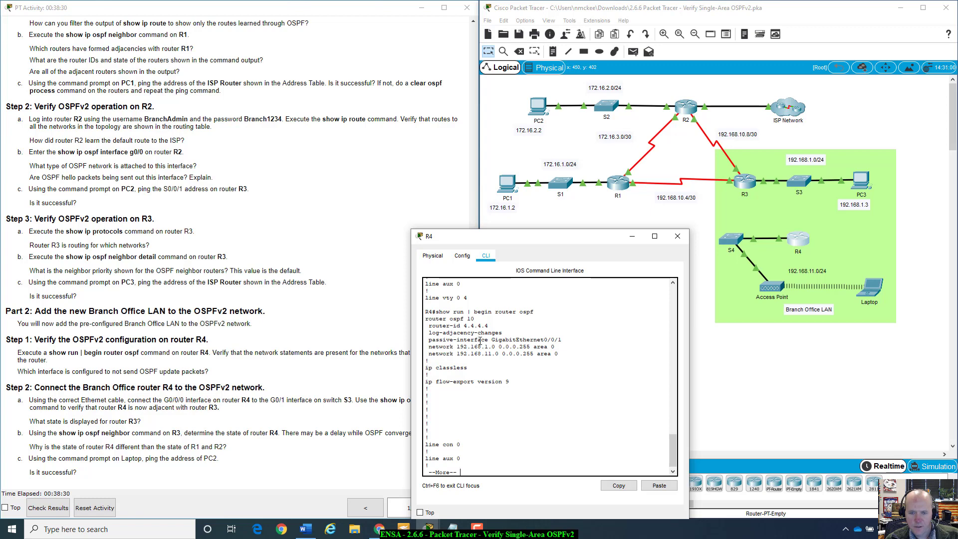
drag(428, 339, 568, 340)
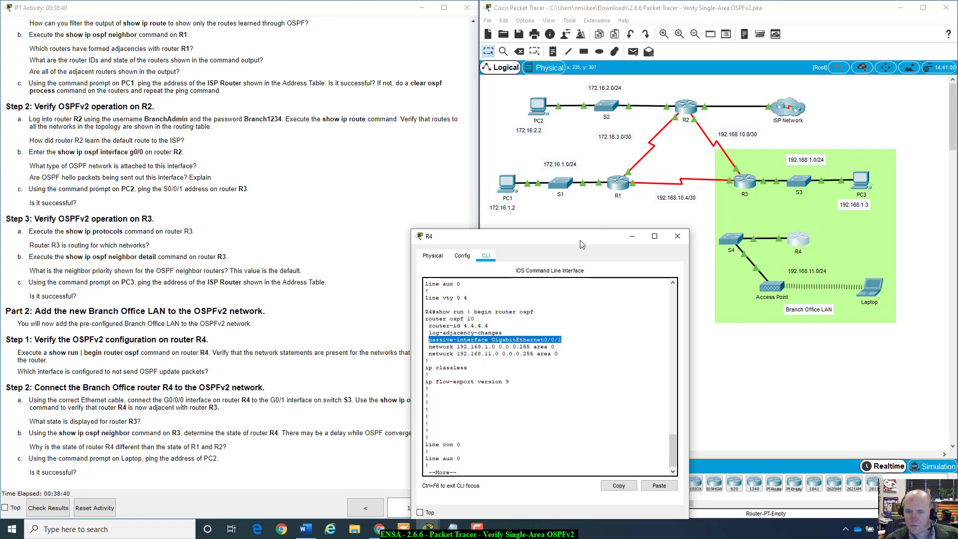
drag(582, 243, 658, 297)
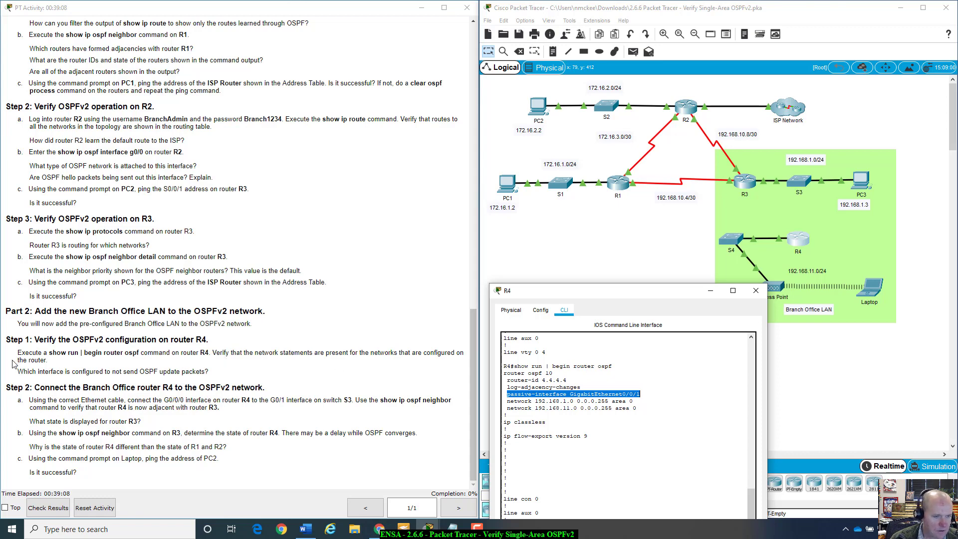
drag(17, 375, 227, 377)
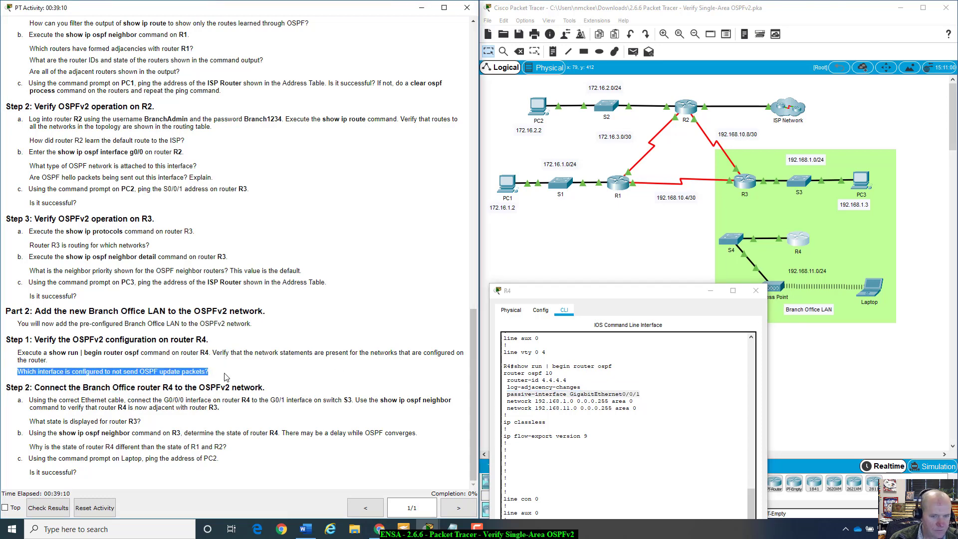
click(227, 377)
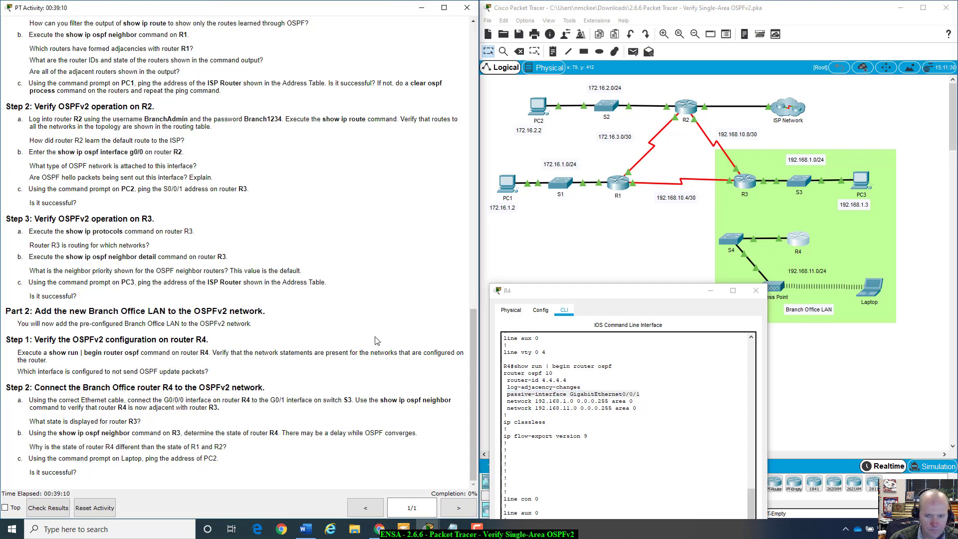
click(648, 397)
drag(648, 398, 509, 395)
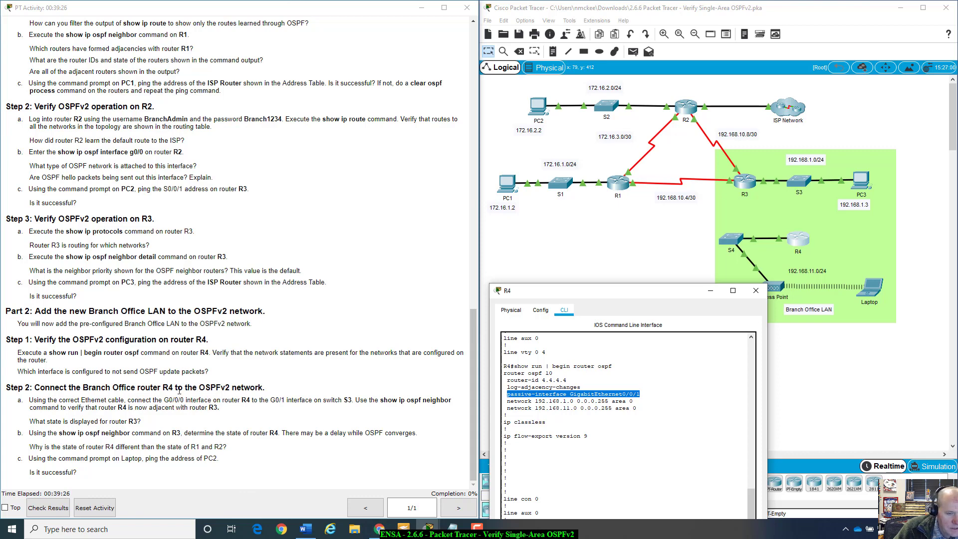
Step: Close R4's terminal and start a Copper Straight-Through cable at R4's GigabitEthernet0/0/0
click(756, 290)
click(540, 481)
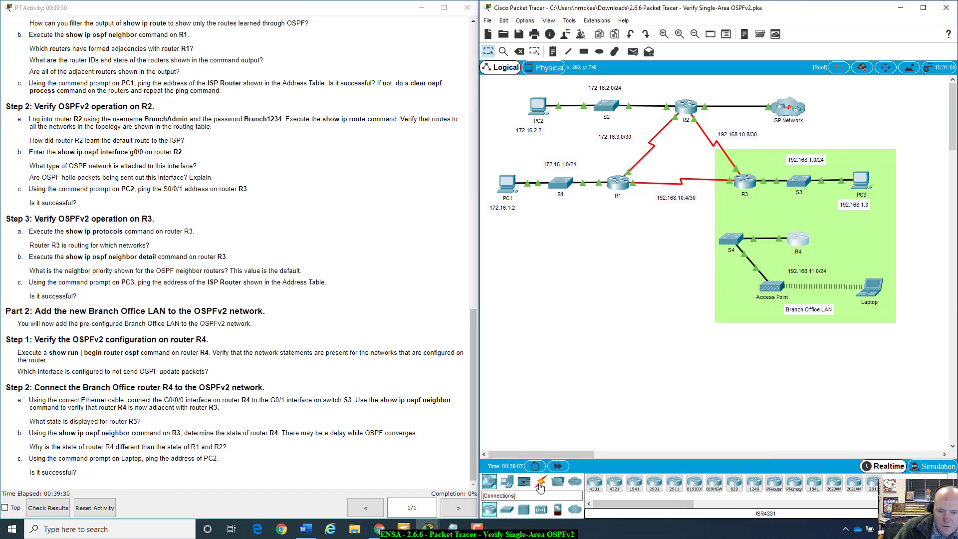
click(634, 483)
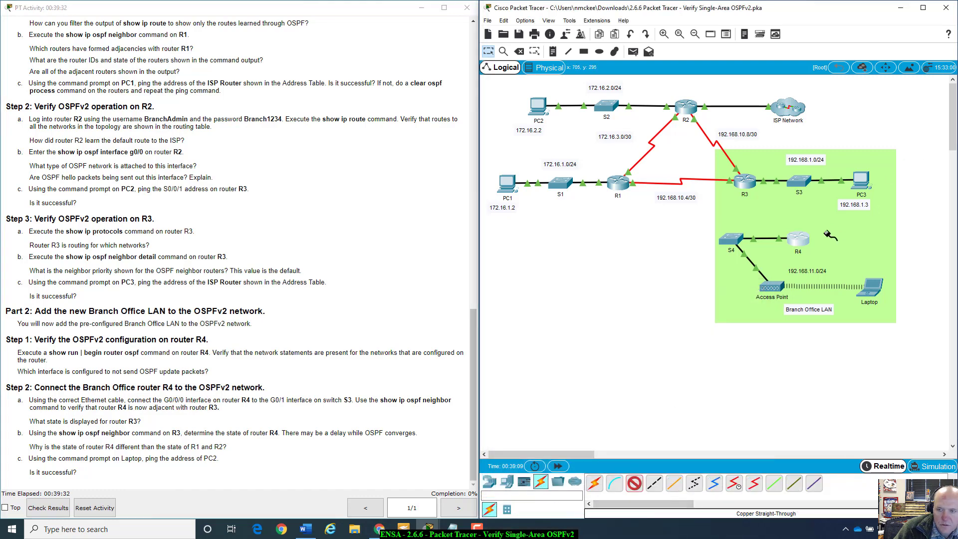
click(805, 240)
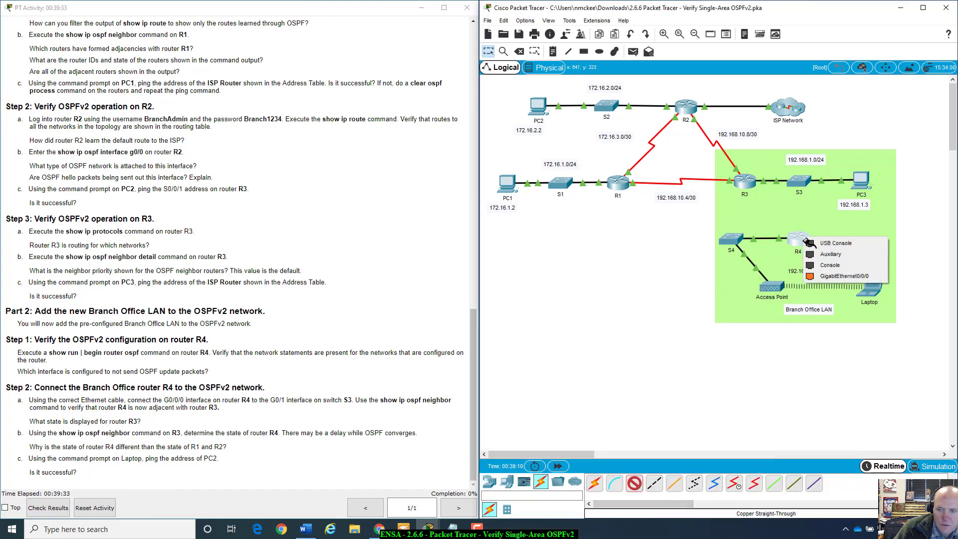
click(830, 277)
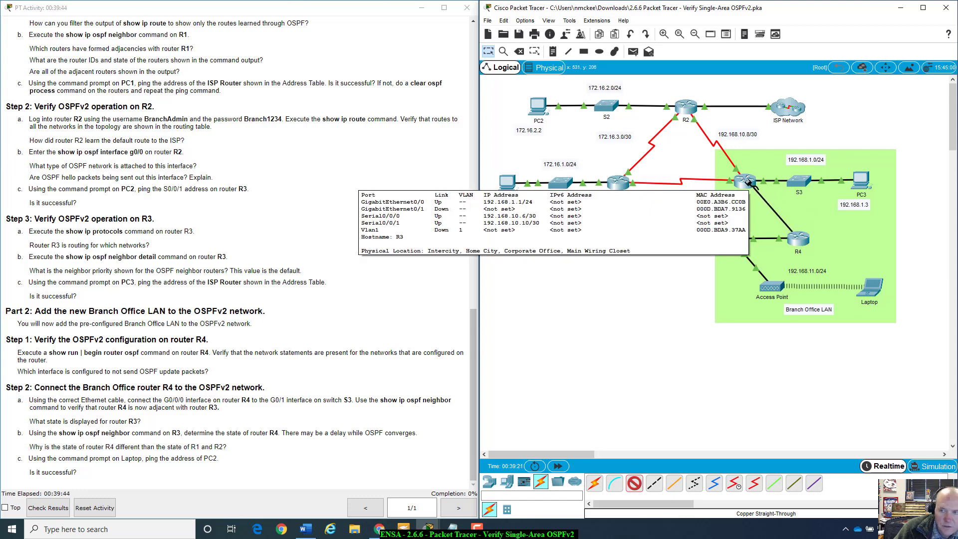
Step: Try two R3 ports for the cable, dismiss both Interface Locked warnings, and cancel the connection
click(748, 181)
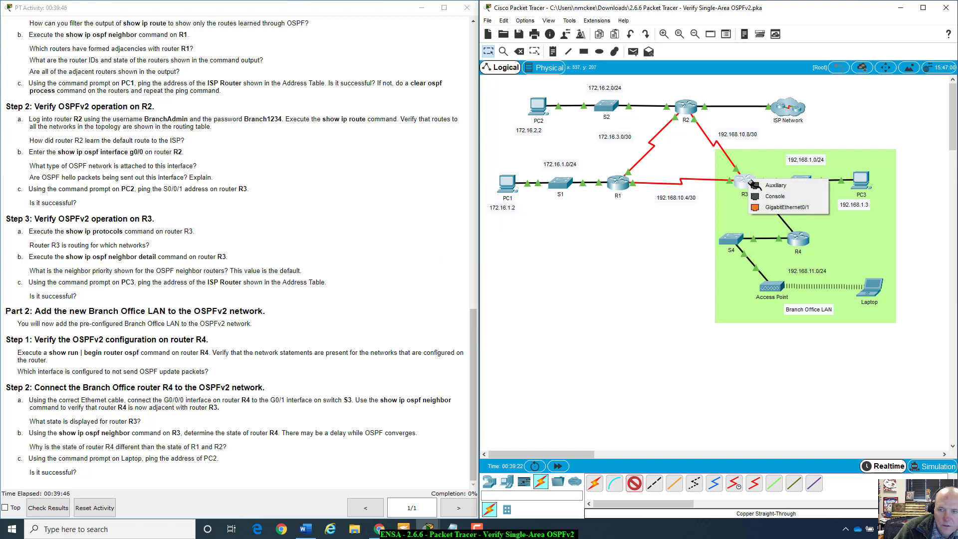
click(764, 199)
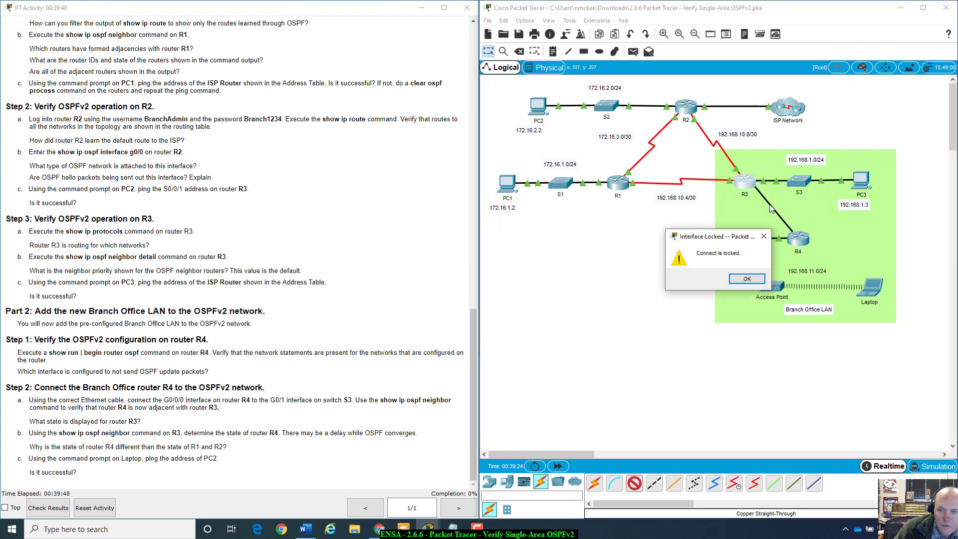
click(746, 279)
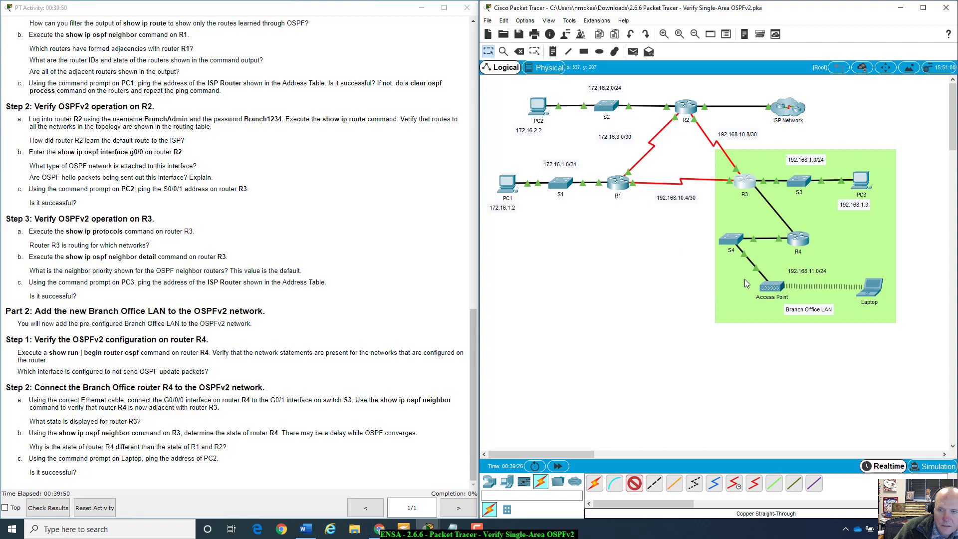
click(748, 183)
click(775, 210)
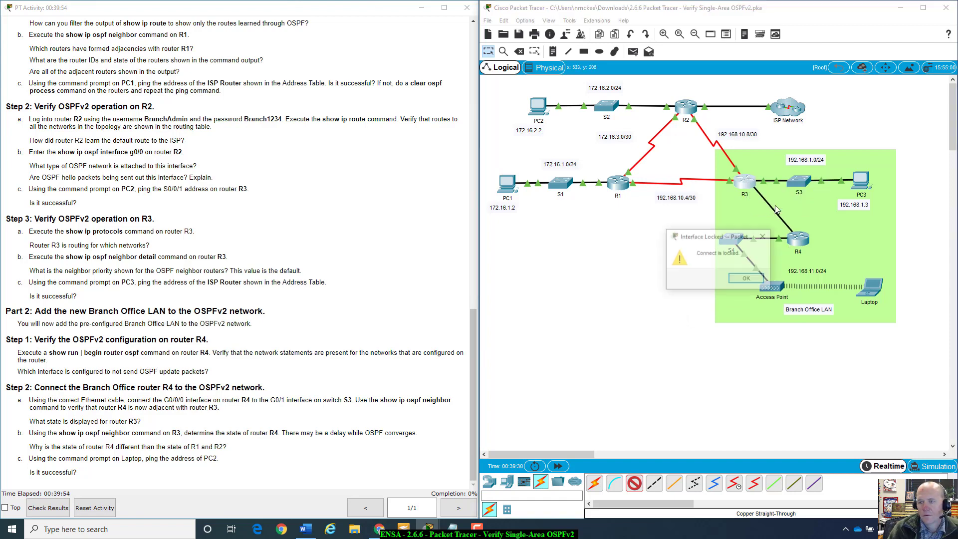
click(743, 278)
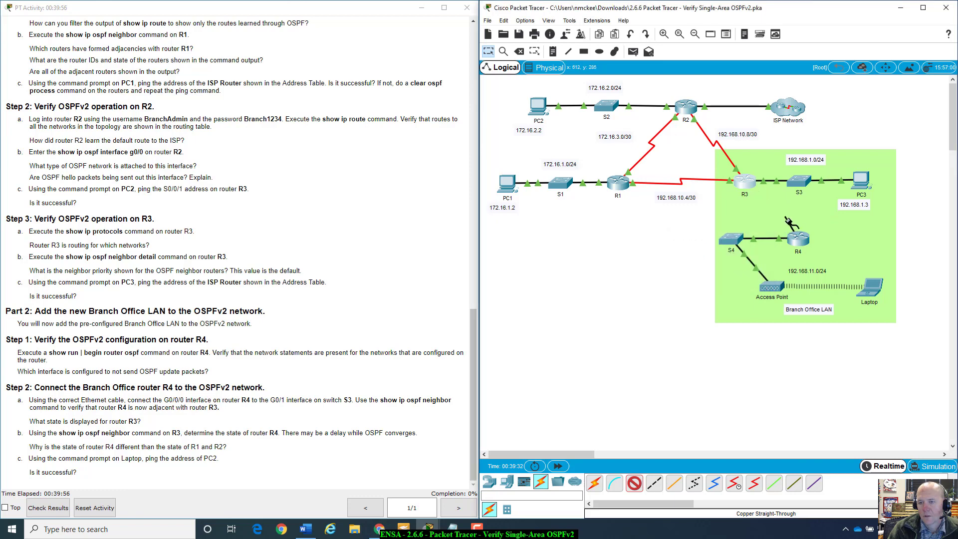
key(Escape)
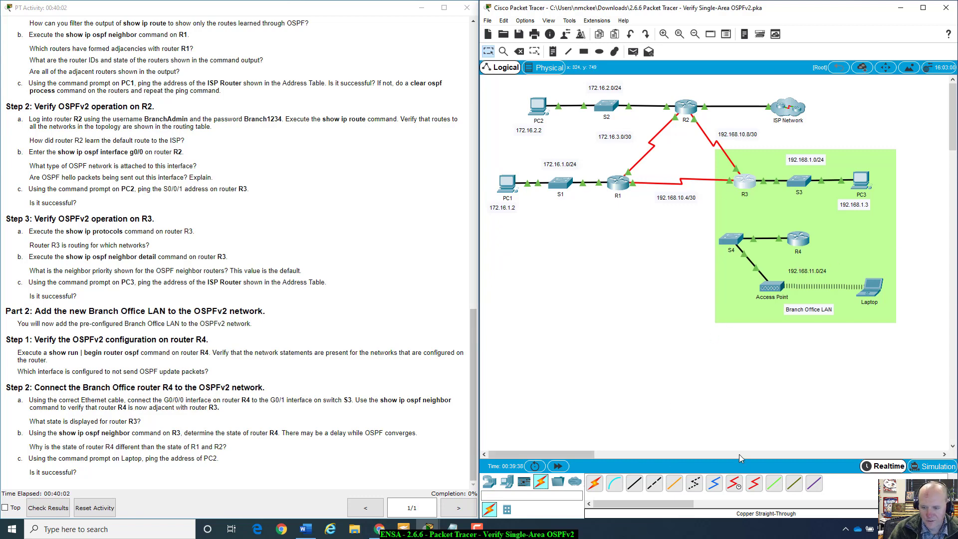
Step: Try a Serial DTE cable from R4, dismiss the connection error, and cancel it
click(756, 484)
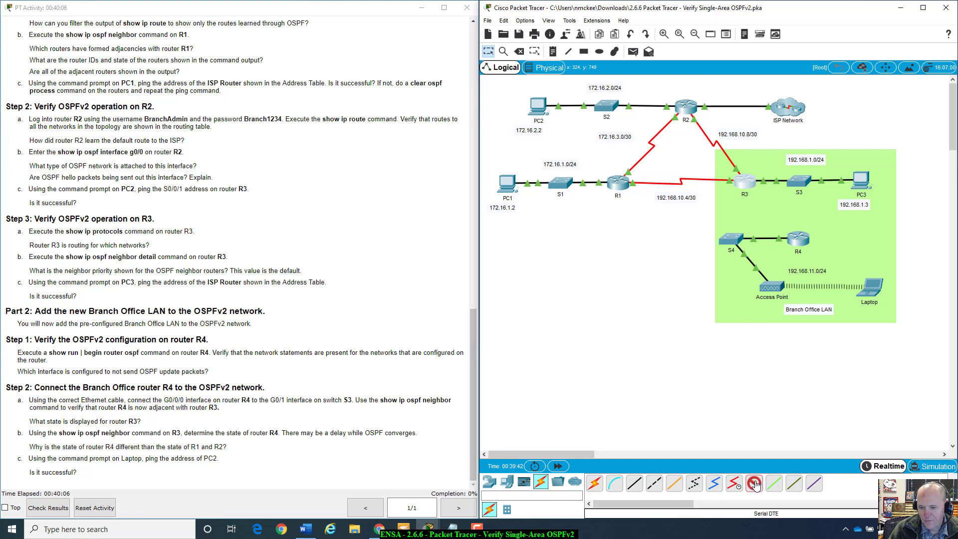
click(798, 240)
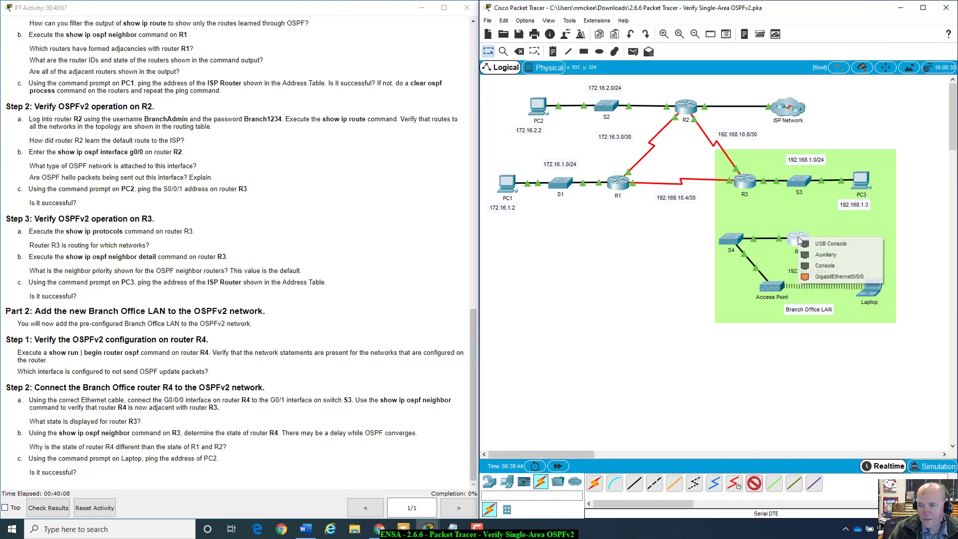
click(838, 276)
click(765, 278)
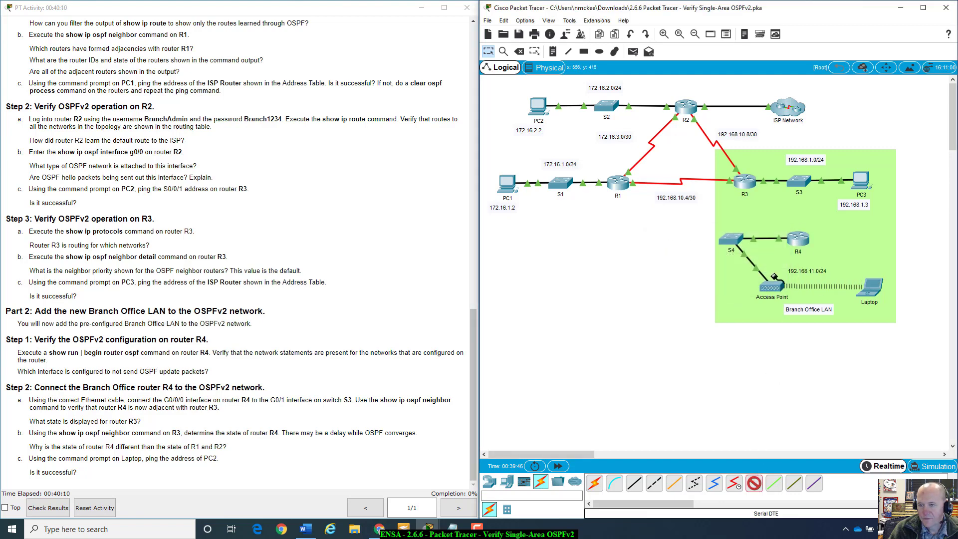
key(Escape)
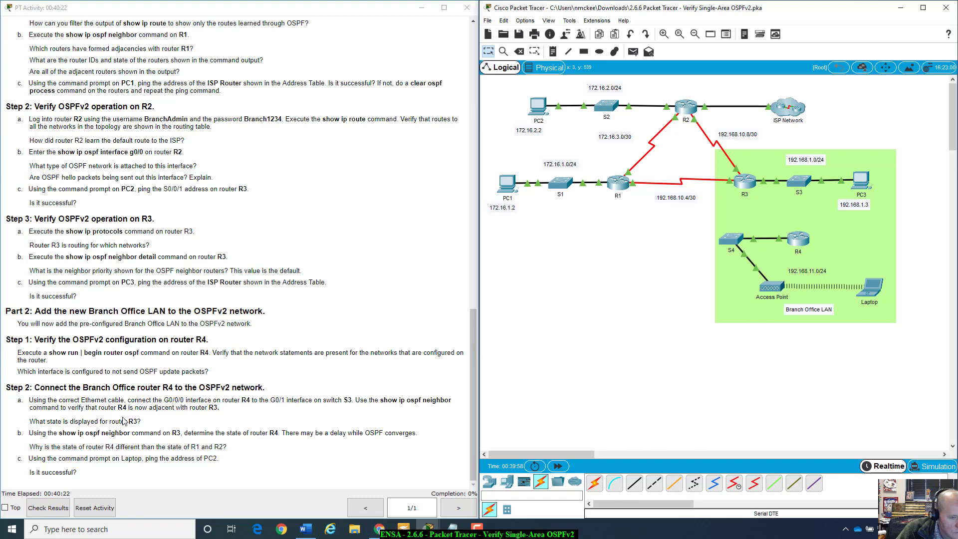
click(225, 349)
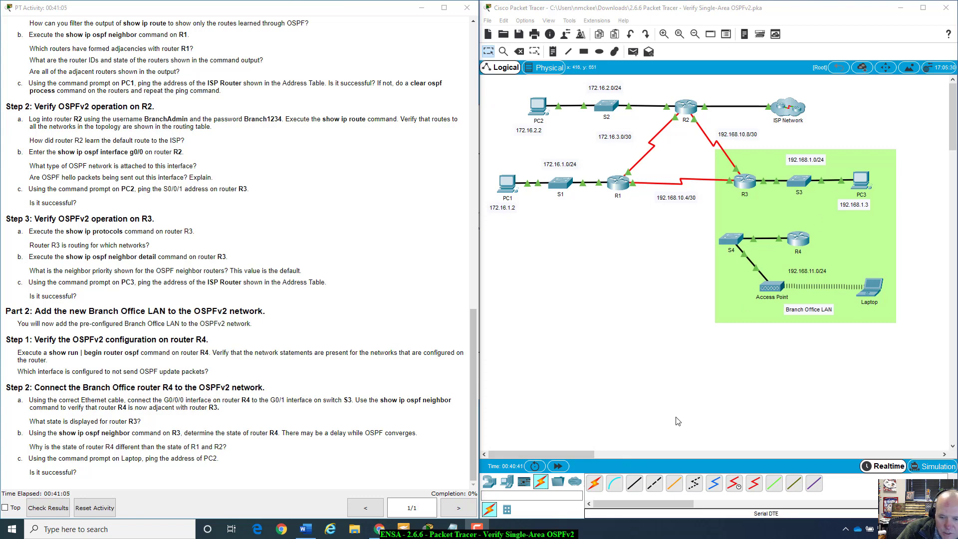
Step: Cable R4's G0/0/0 to S3's GigabitEthernet0/1 with Copper Straight-Through, then fast-forward time twice
click(634, 483)
click(800, 239)
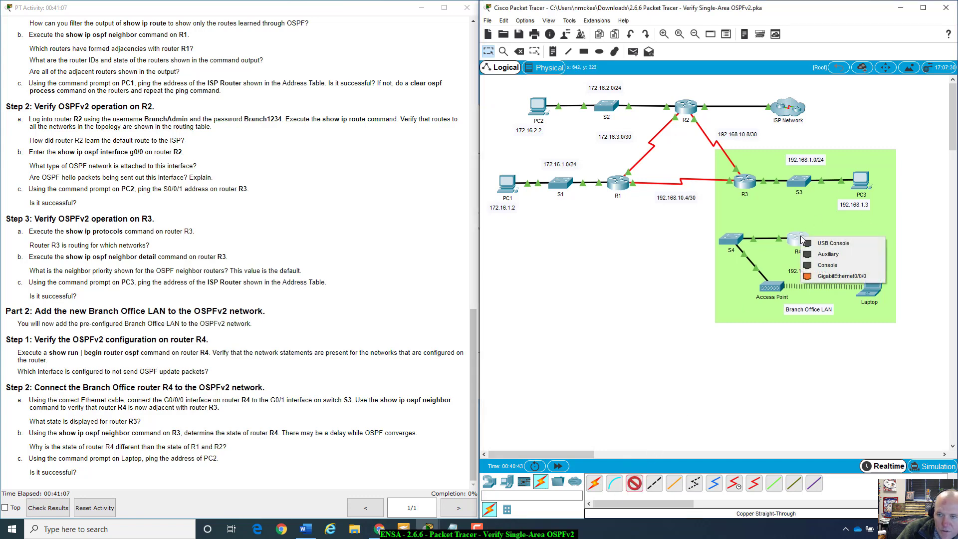
click(842, 276)
click(799, 183)
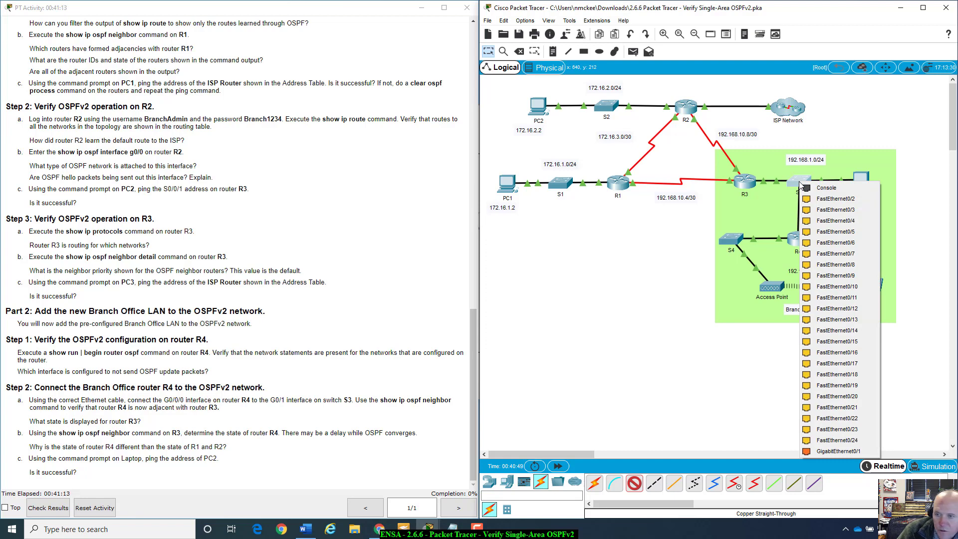
click(830, 451)
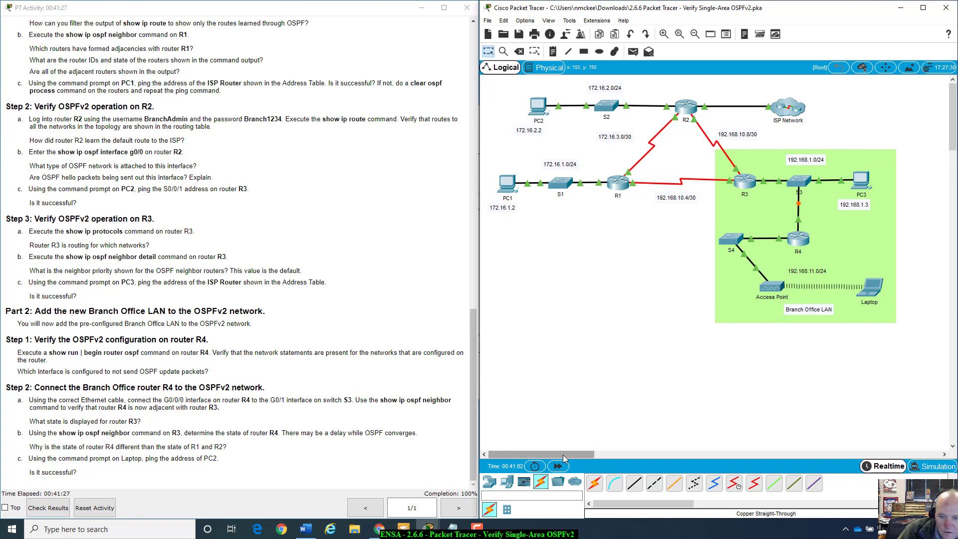
click(555, 472)
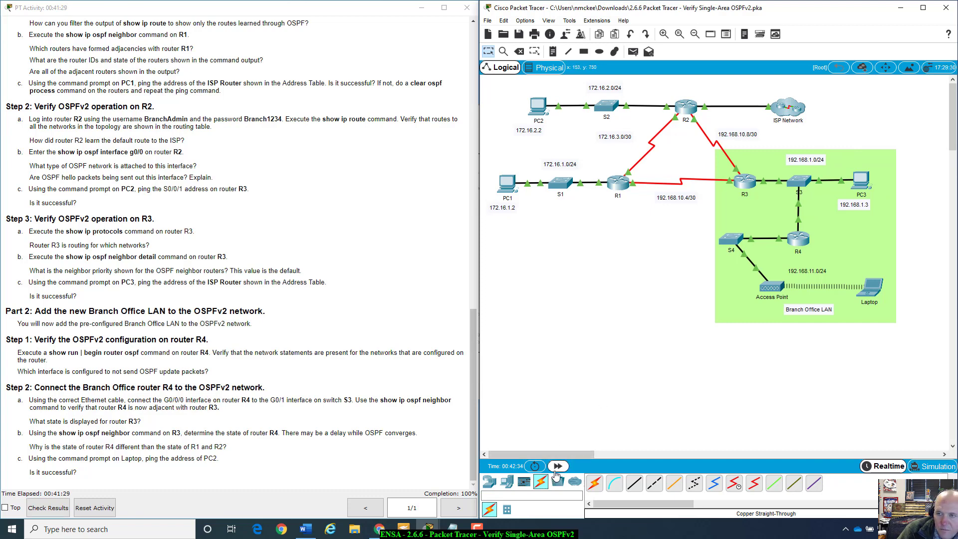
click(556, 472)
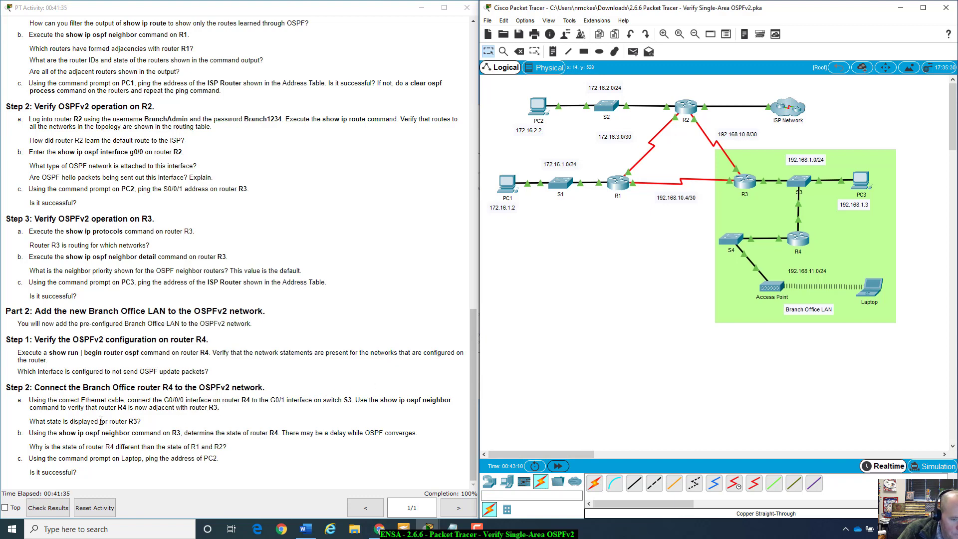
Step: Open R4's console and end the paged configuration output to get a prompt
click(800, 241)
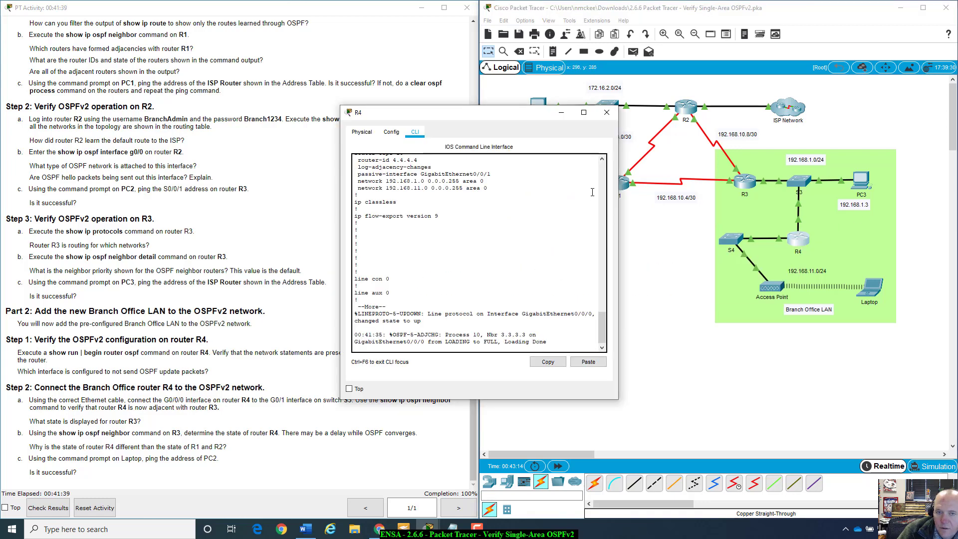
drag(519, 114, 707, 147)
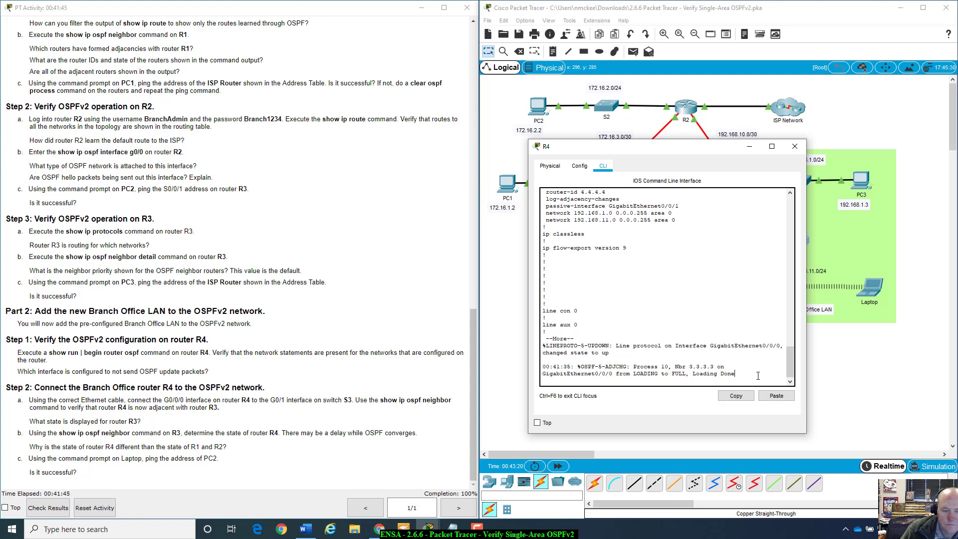
key(Return)
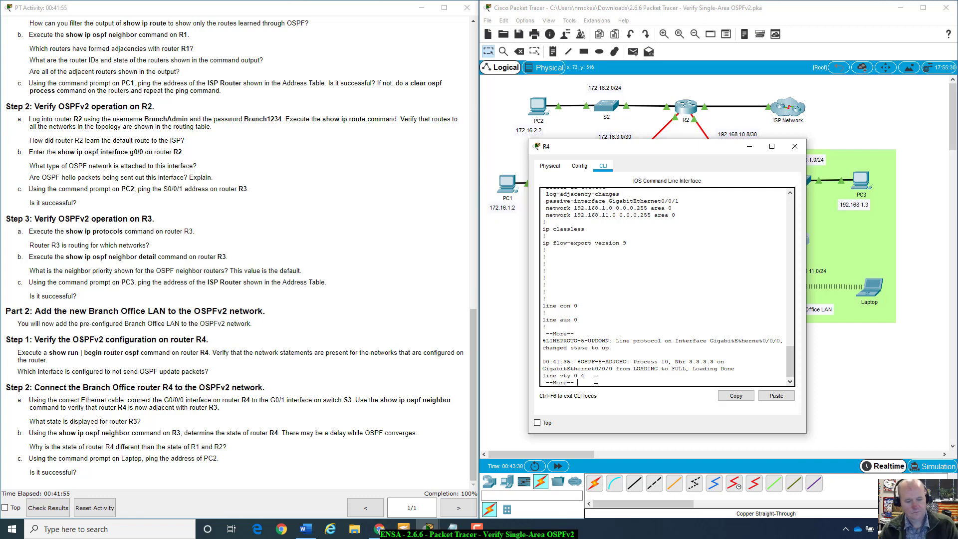
key(q)
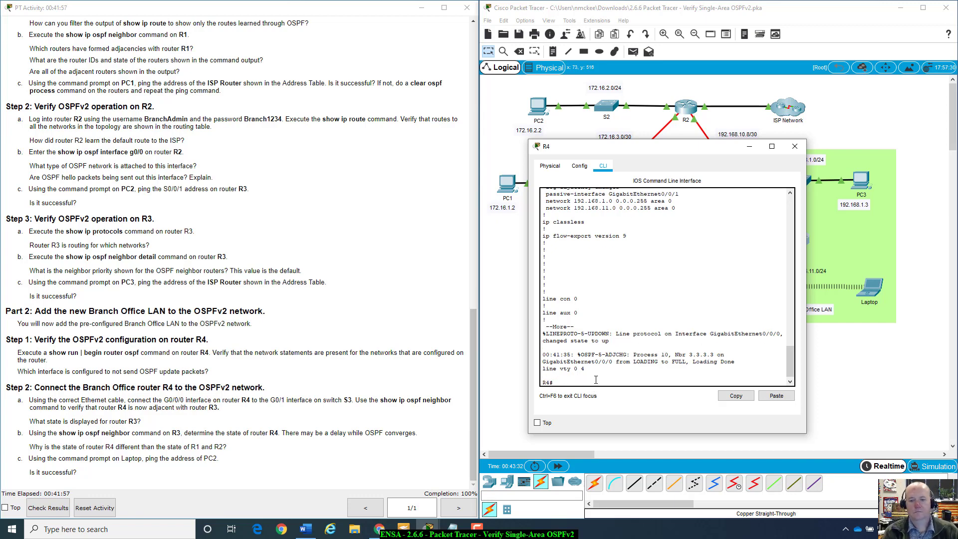
Step: Run show ip ospf neighbor on R4 using Tab completion
text(show ip os)
key(Tab)
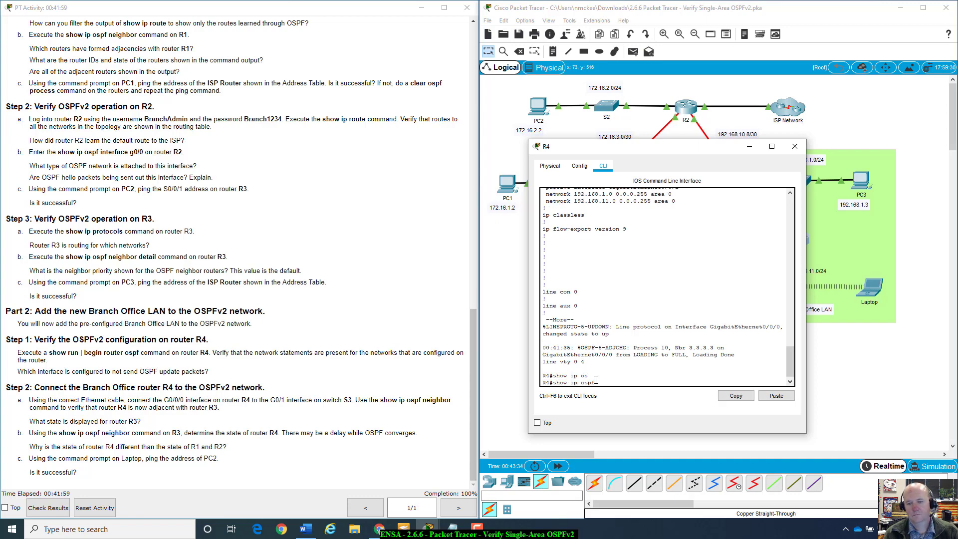
text(ne)
key(Tab)
key(Return)
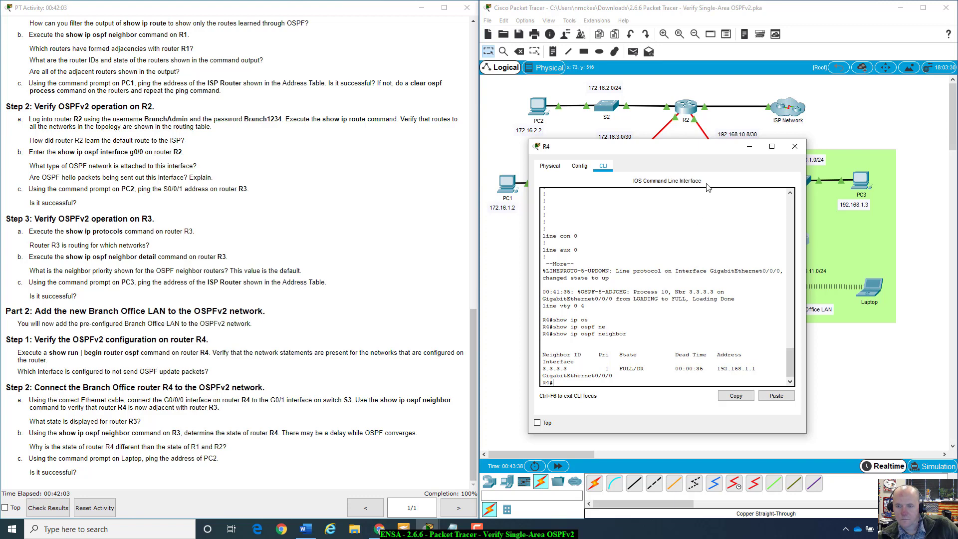
Step: Highlight neighbor 3.3.3.3 as FULL/DR on GigabitEthernet0/0/0, then close R4's console
drag(710, 152, 742, 215)
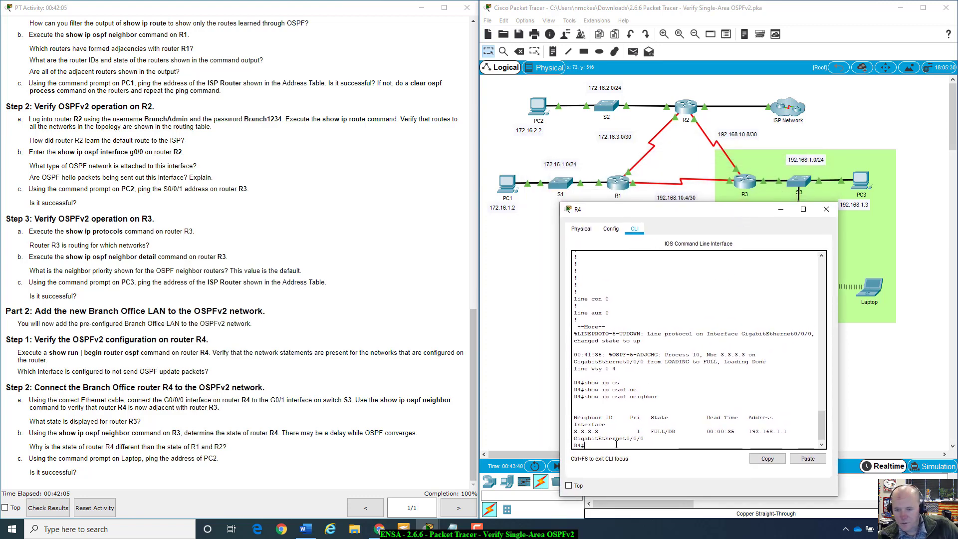
drag(653, 417, 679, 438)
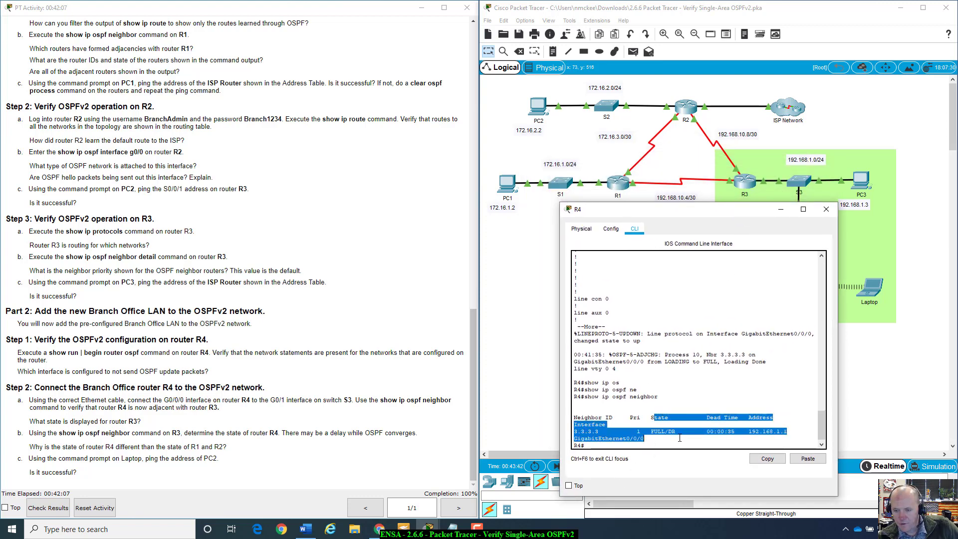
click(716, 394)
drag(712, 213, 706, 243)
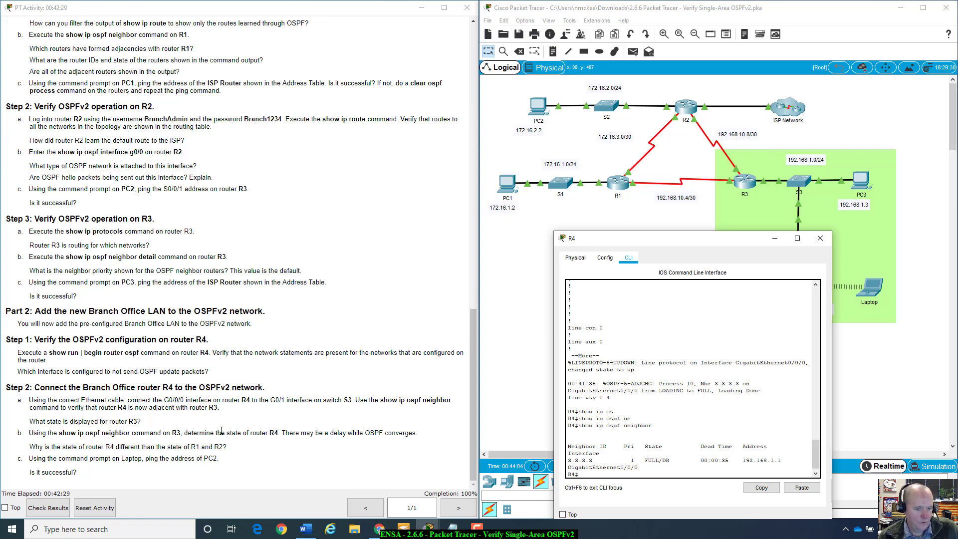
drag(677, 244, 676, 219)
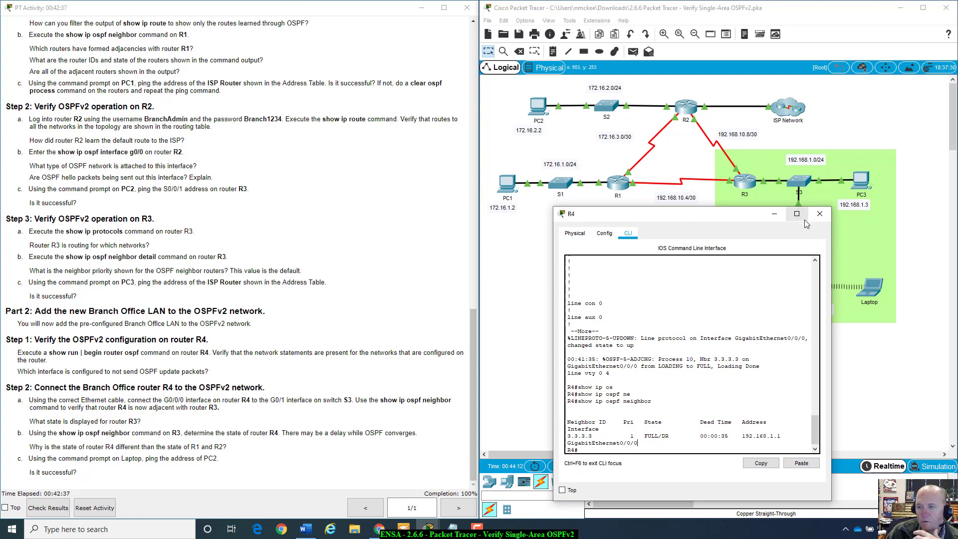
click(818, 213)
Step: Open R3's console and run show ip ospf neighbor
click(744, 182)
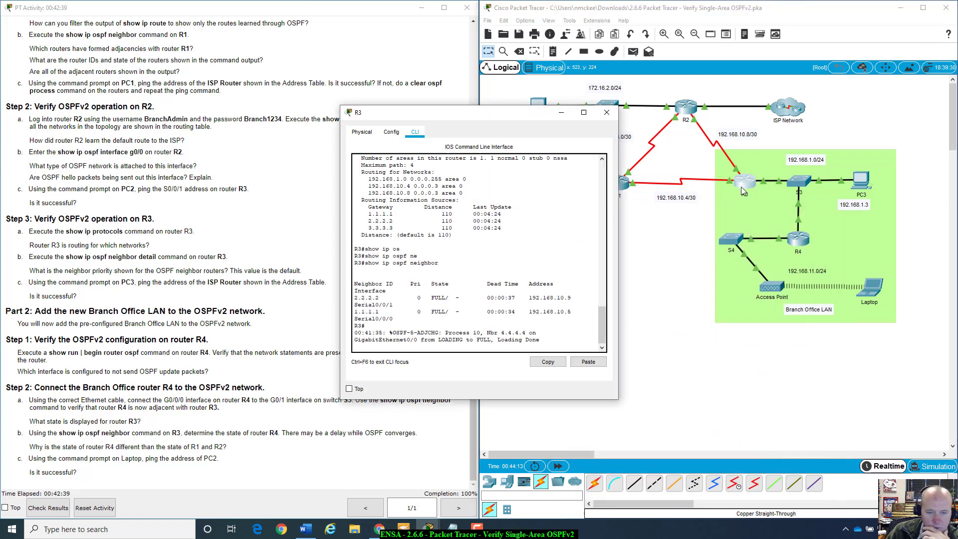
drag(527, 113, 691, 111)
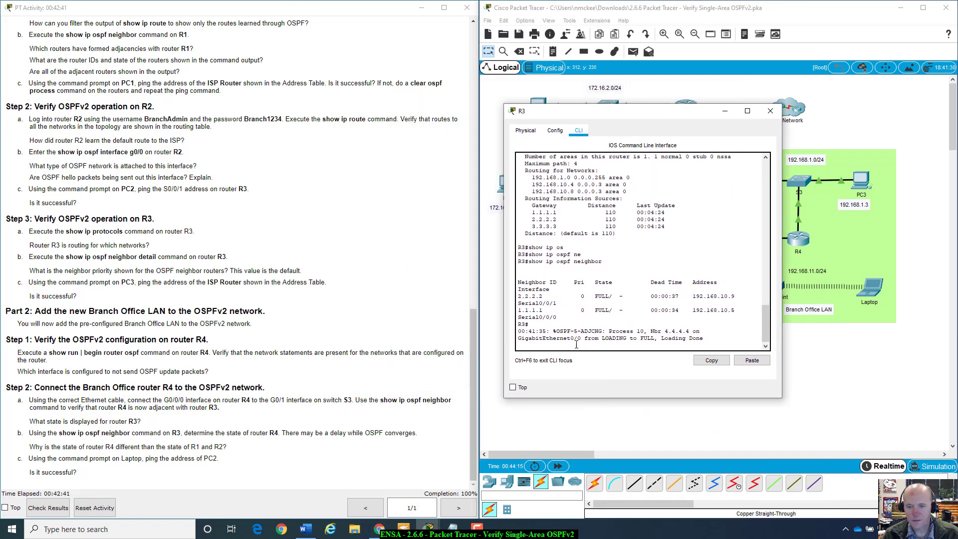
key(Return)
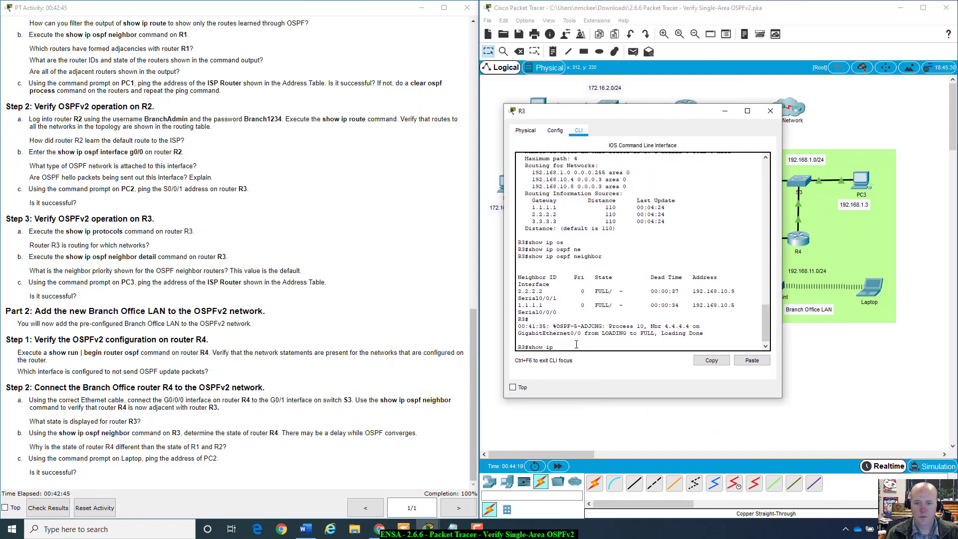
text(show ip os)
key(Tab)
text(ne)
key(Tab)
key(Return)
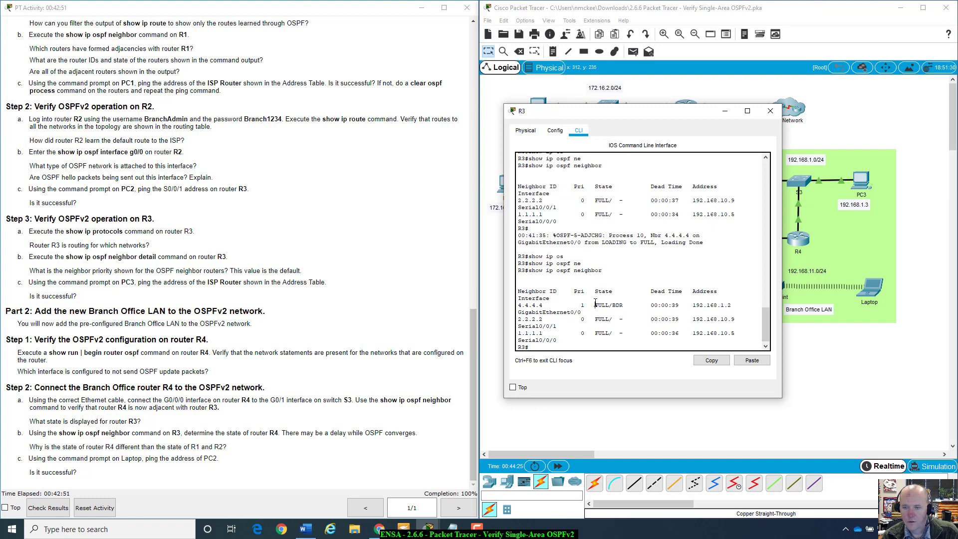
Step: Highlight 4.4.4.4 as FULL/BDR and compare it with the lab question about R4's state
drag(595, 303, 624, 307)
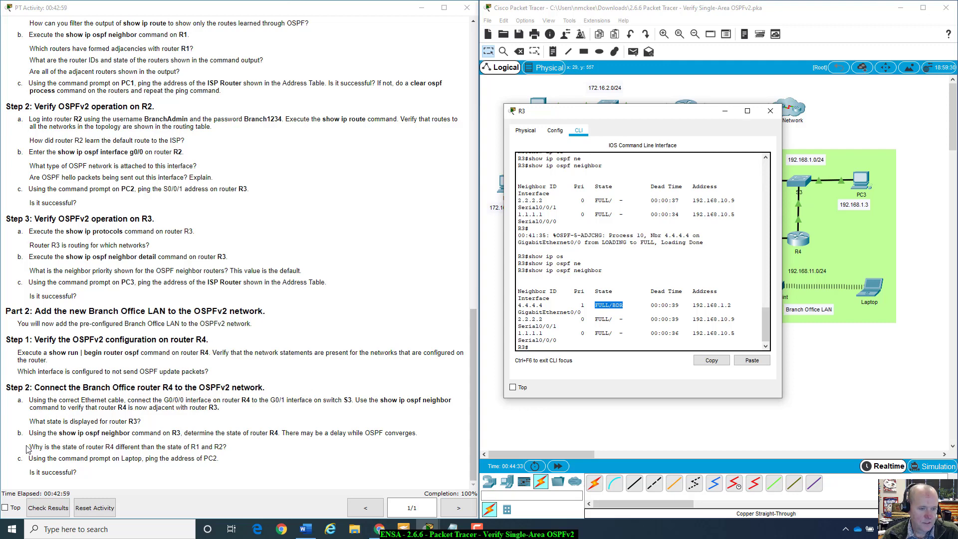
click(27, 448)
drag(174, 448, 230, 449)
click(687, 120)
drag(687, 120, 580, 183)
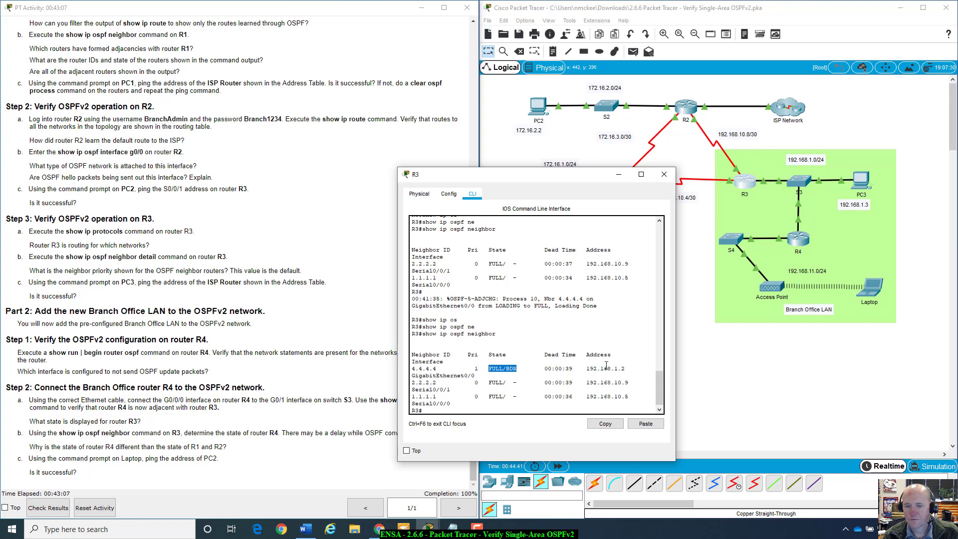
click(479, 409)
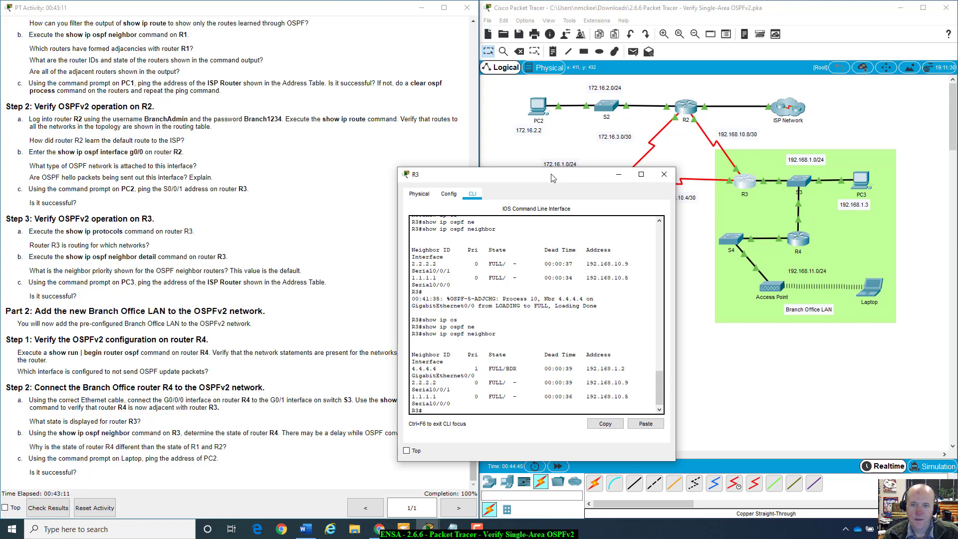
drag(551, 178, 554, 227)
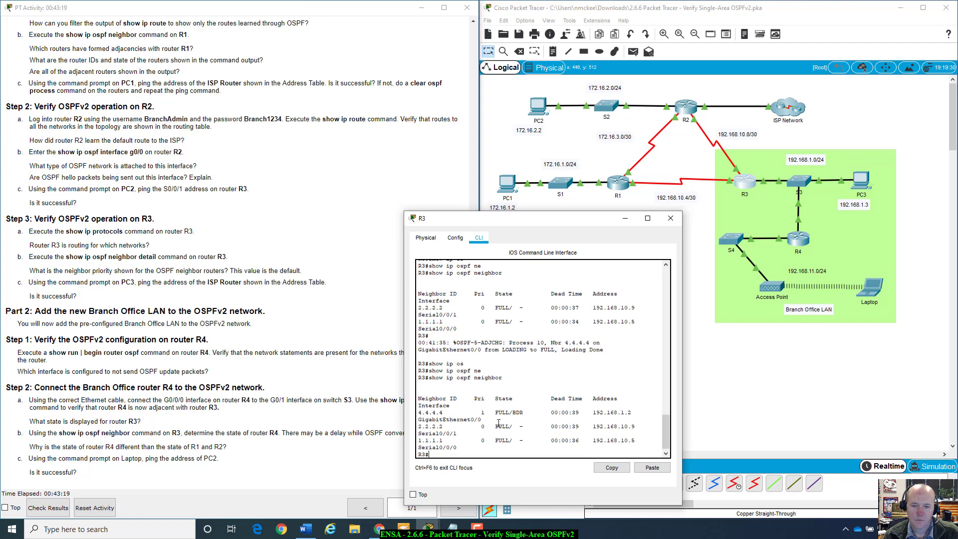
drag(495, 412, 464, 471)
click(526, 412)
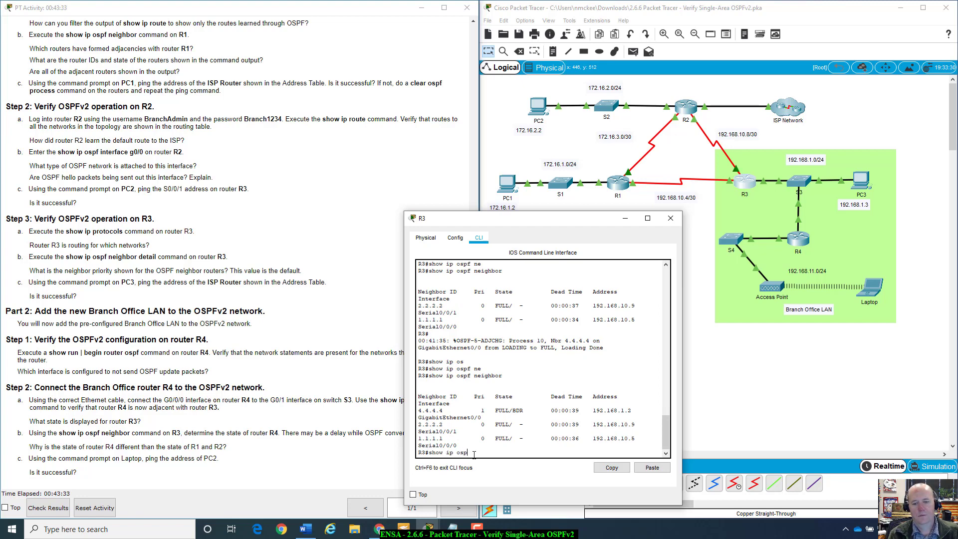
Step: List the show ip ospf options, then run show ip ospf interface and highlight R3's DR line
text(p)
key(Tab)
text(router)
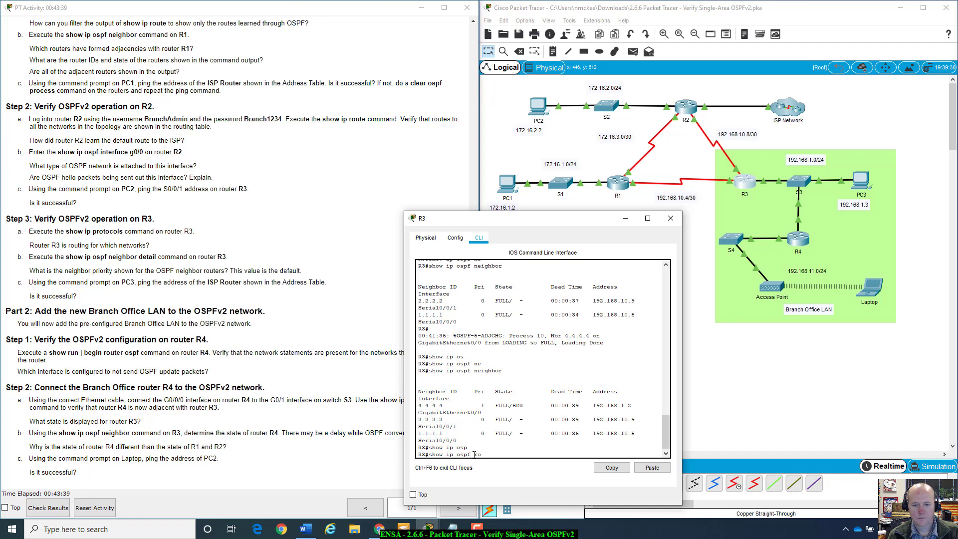
text(?)
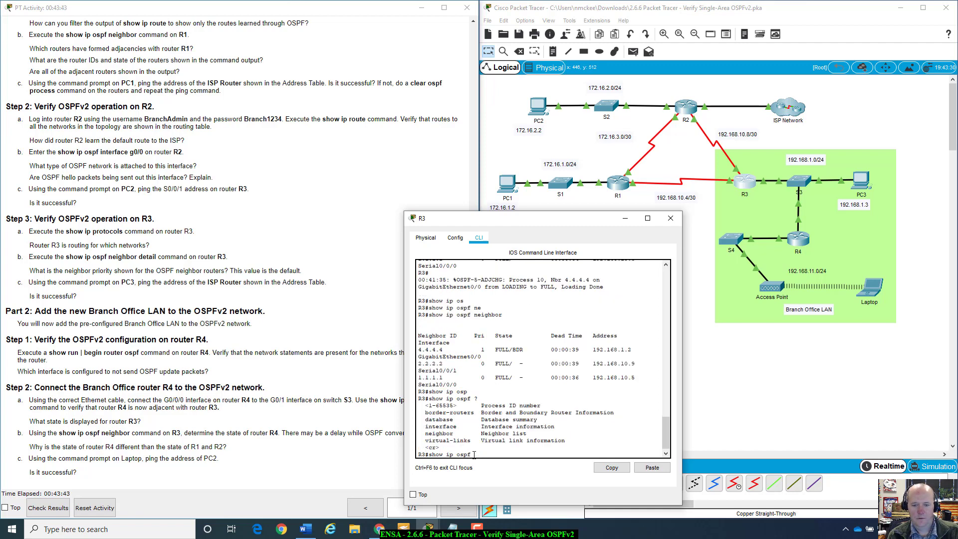
text(in)
key(Tab)
key(Return)
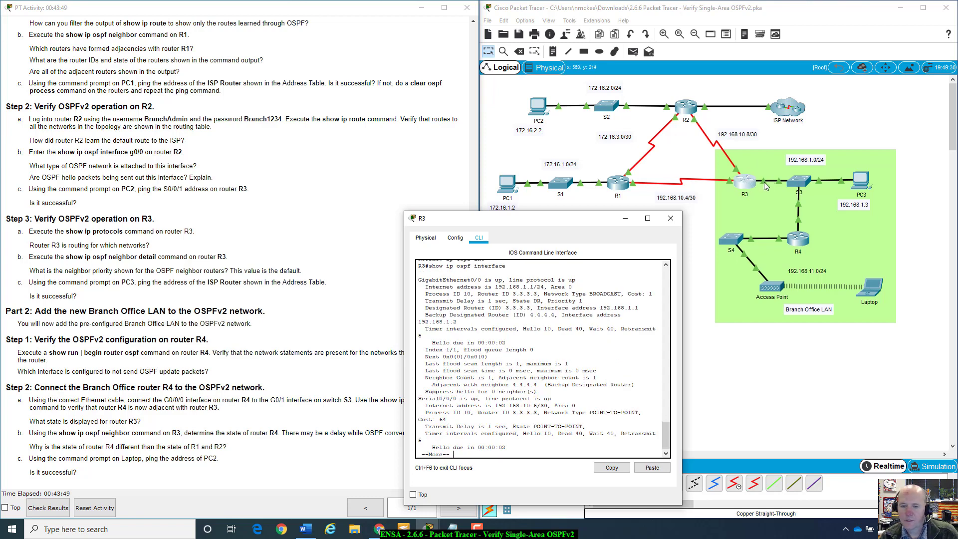
scroll(499, 332, up, 2)
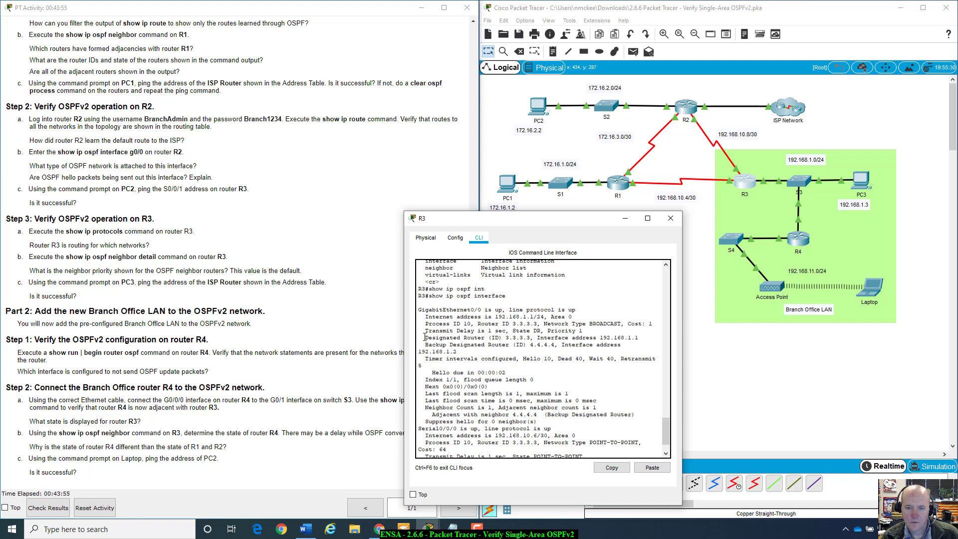
drag(425, 337, 638, 349)
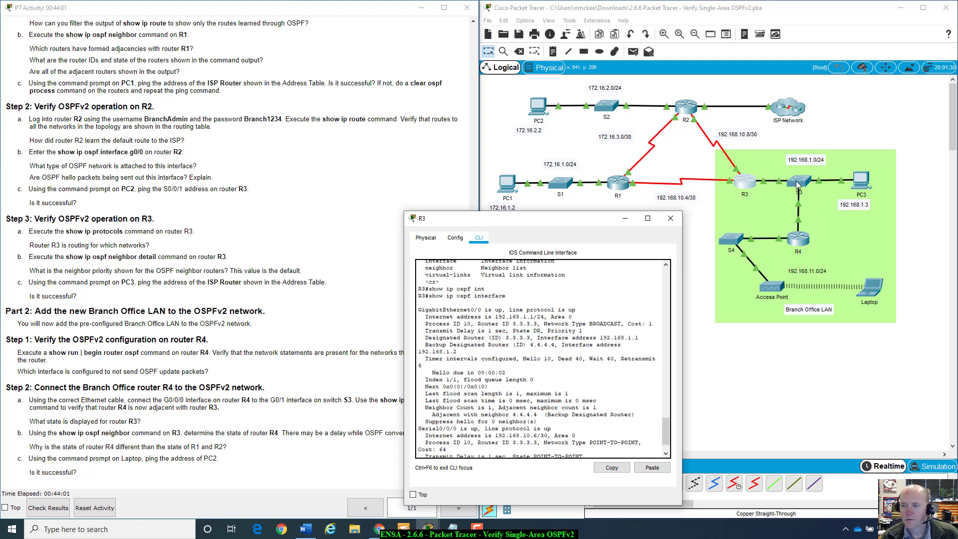
Step: Review the lab's question on R4's state and the Laptop ping instruction
drag(582, 223, 686, 185)
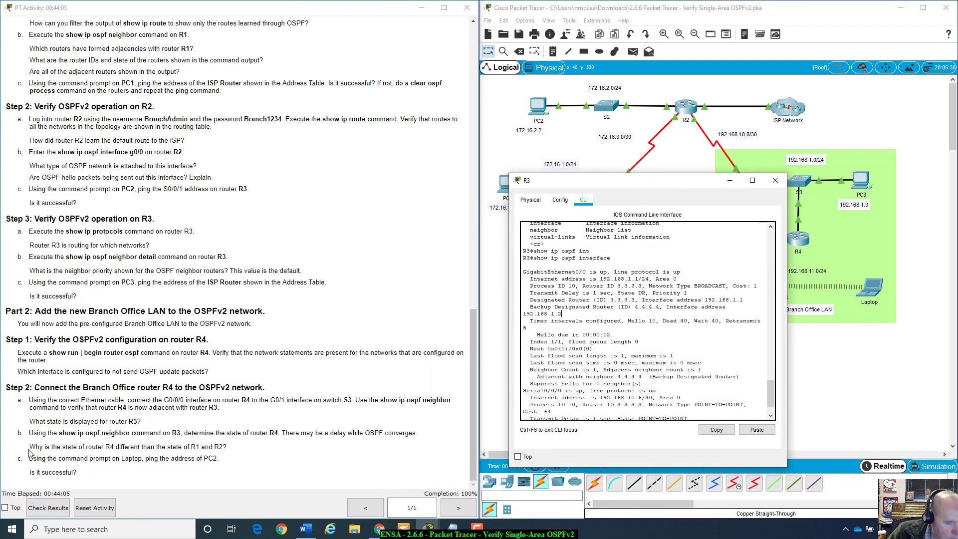
drag(29, 446, 248, 450)
click(247, 450)
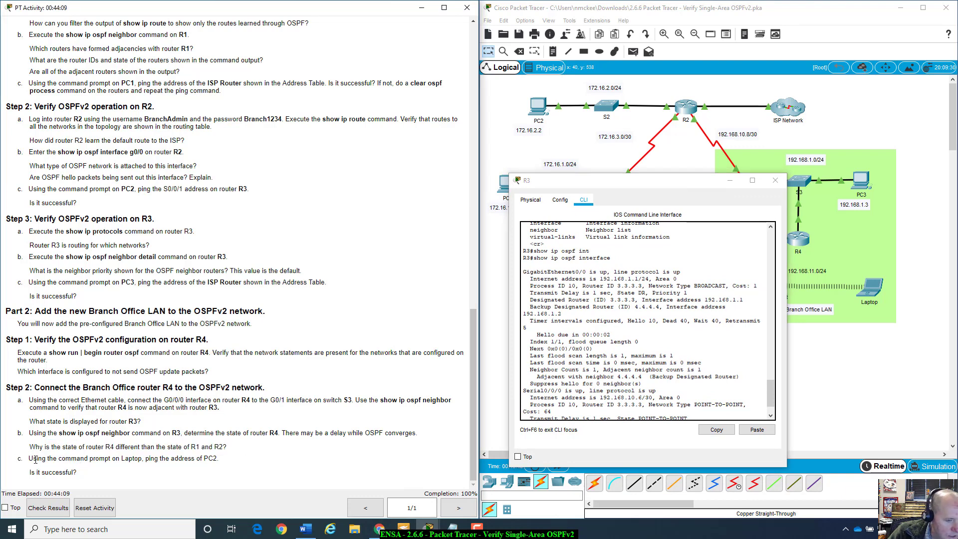
drag(31, 458, 248, 459)
click(249, 460)
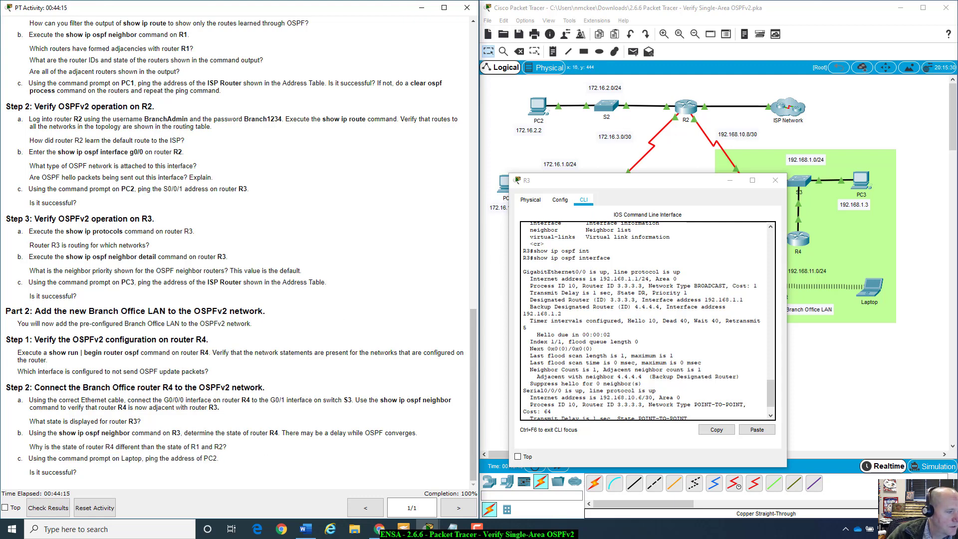
Step: Close R3's console and open the Laptop's Command Prompt
click(774, 180)
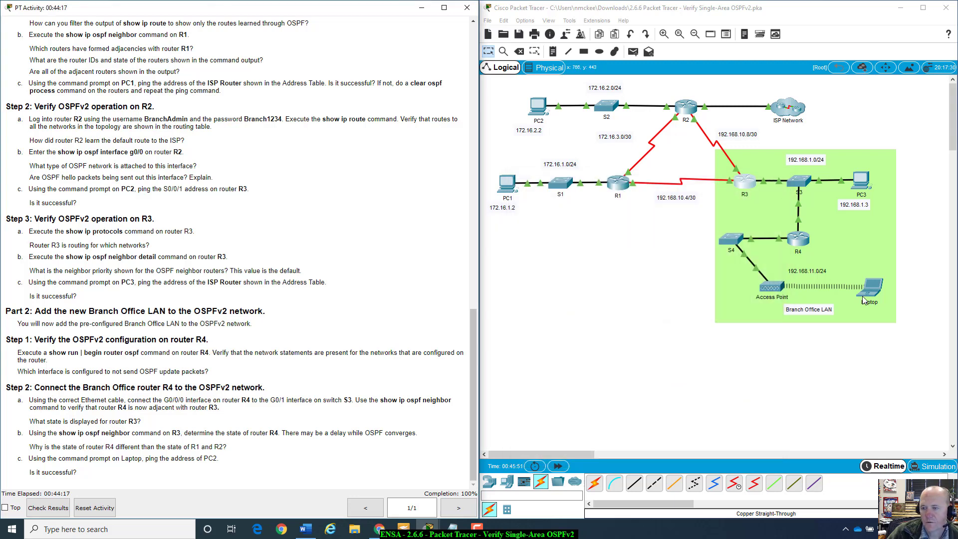
click(873, 288)
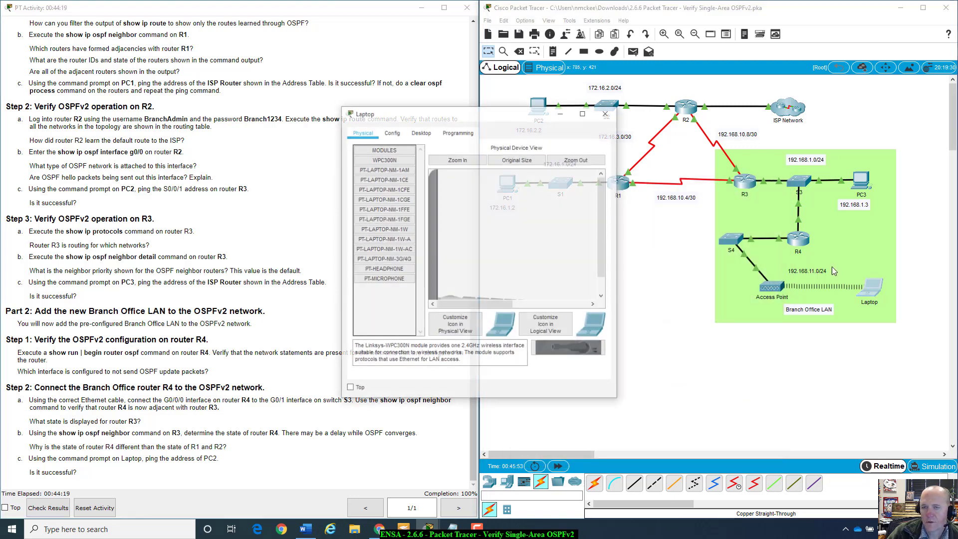
drag(516, 114, 677, 243)
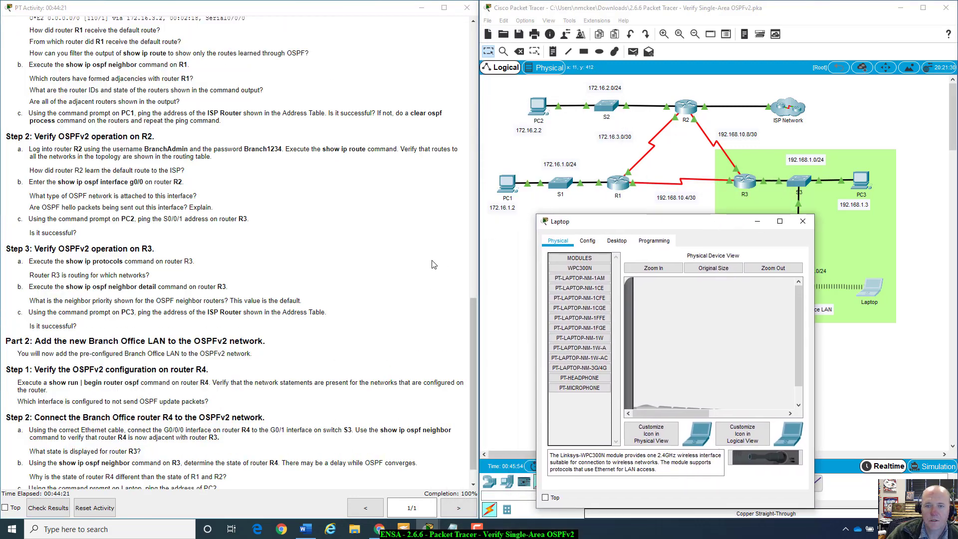
click(616, 241)
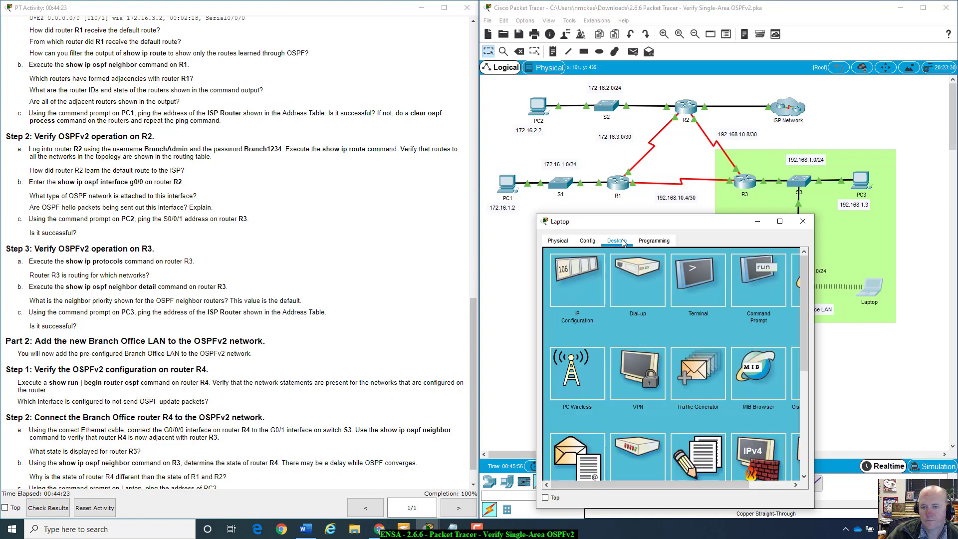
click(767, 263)
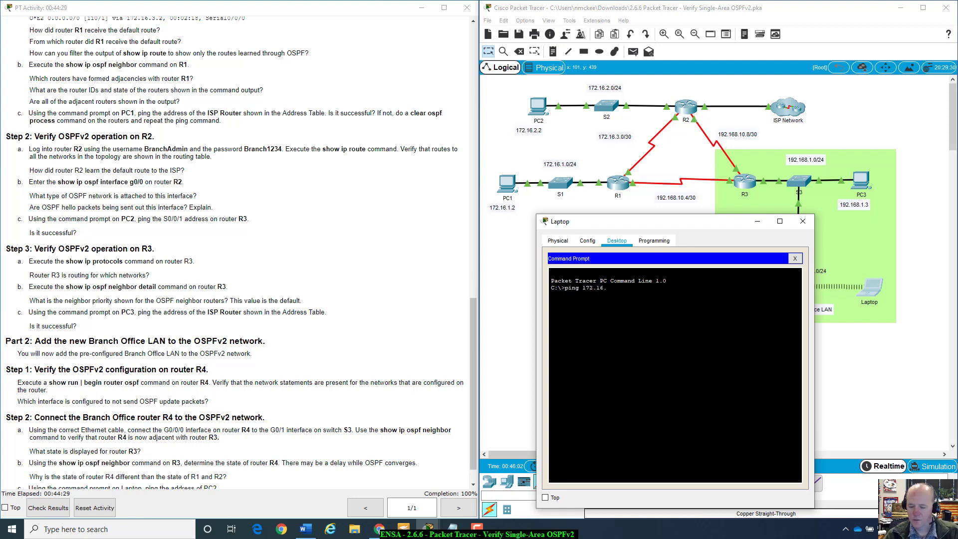
Step: Ping PC2 at 172.16.2.2 from the Laptop, getting four replies with 0% loss
text(ping 172.16.2.2)
key(Return)
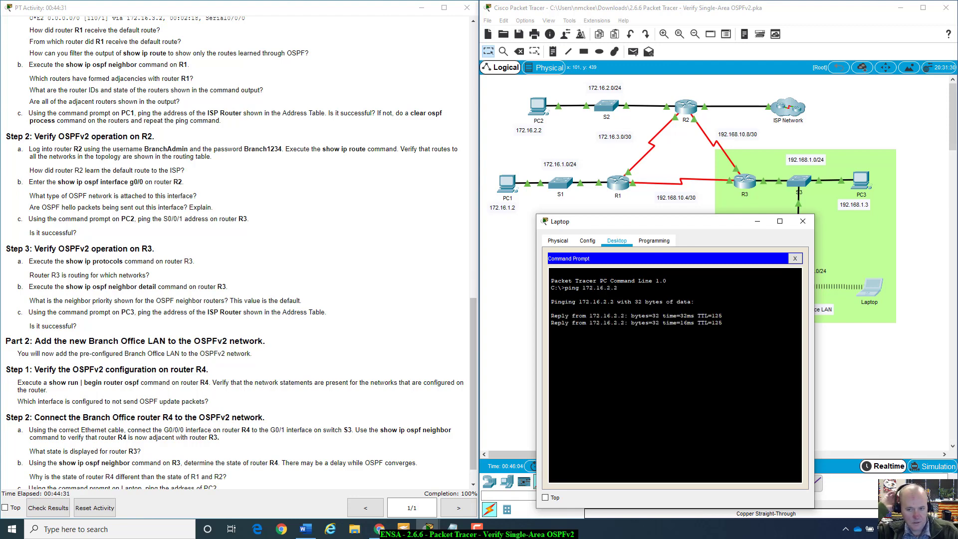
scroll(260, 414, down, 1)
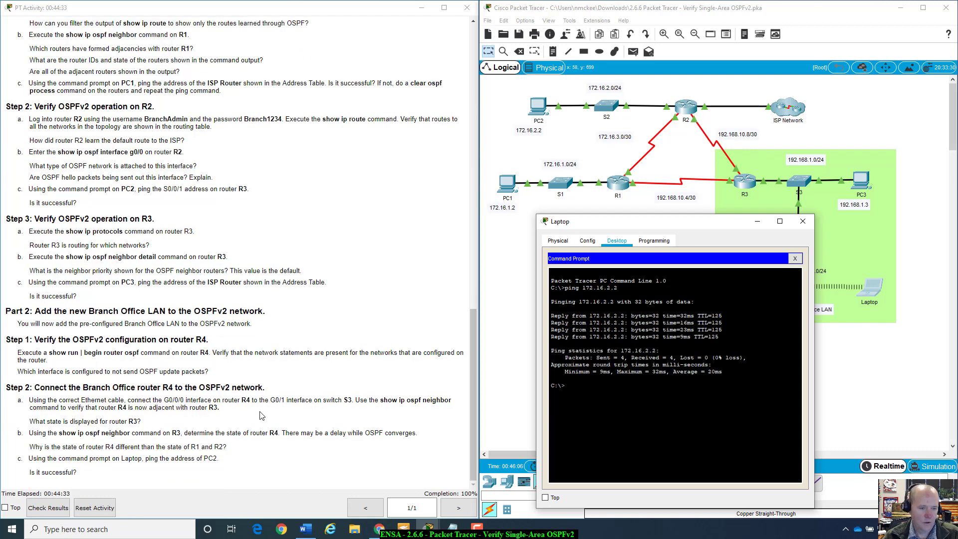
drag(725, 221, 694, 307)
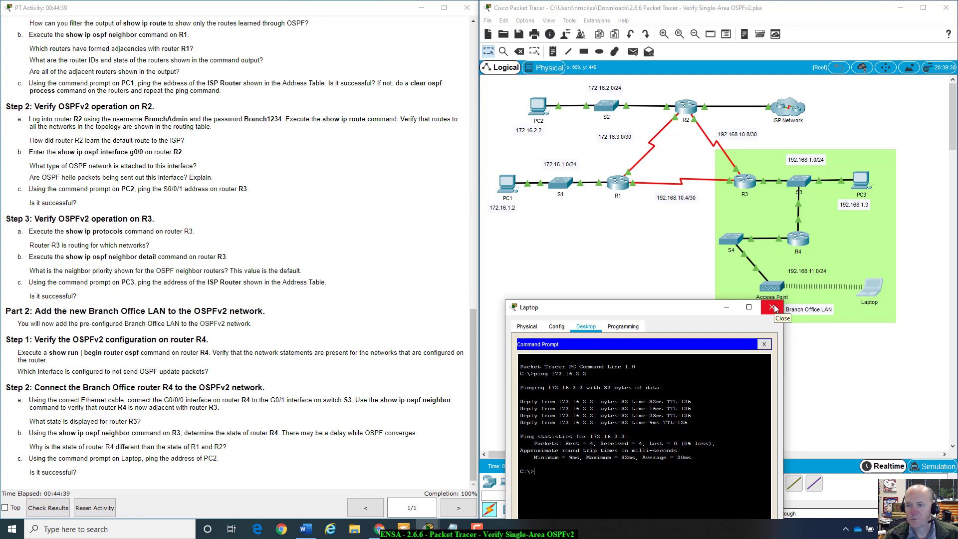
Step: Close the Laptop's window and scroll the instructions up to the Addressing Table
click(772, 307)
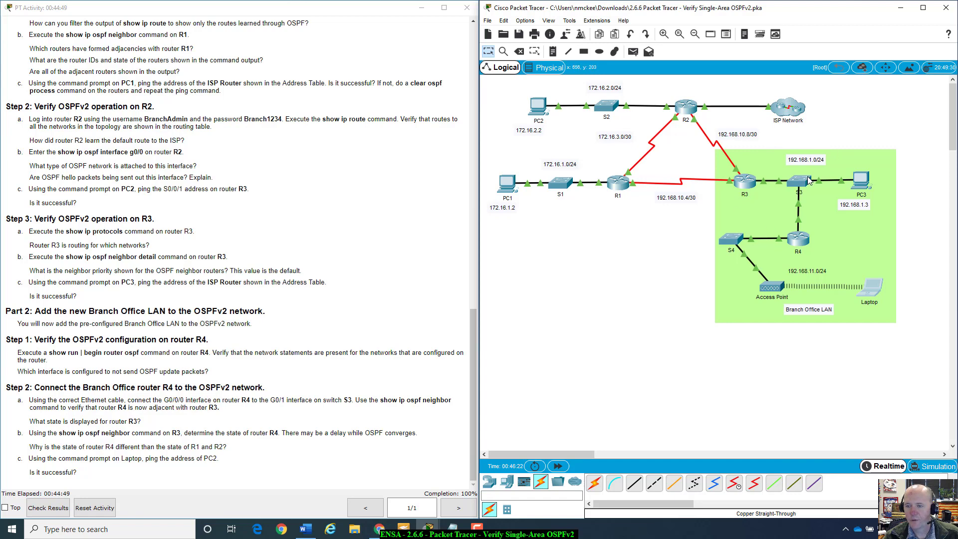
mouse_move(808, 179)
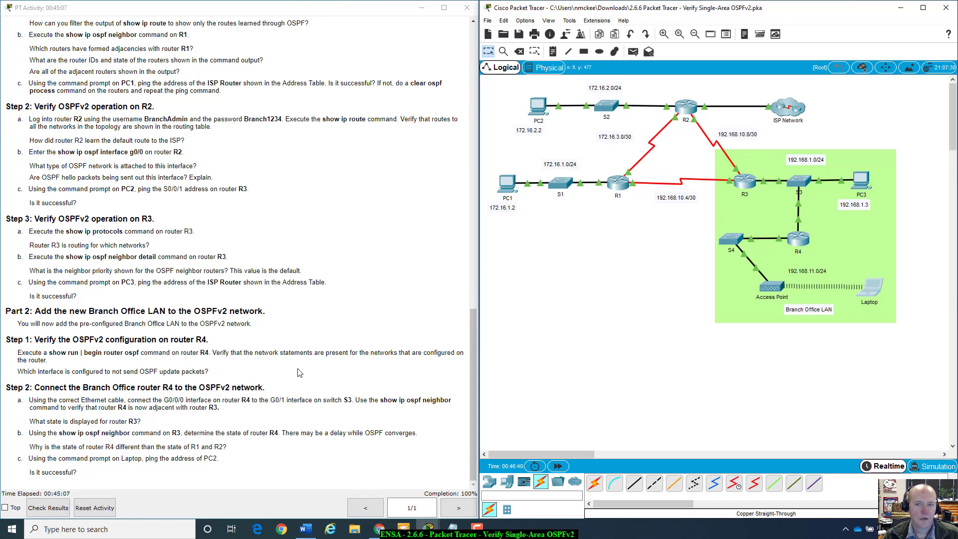
scroll(299, 374, up, 10)
scroll(299, 374, up, 12)
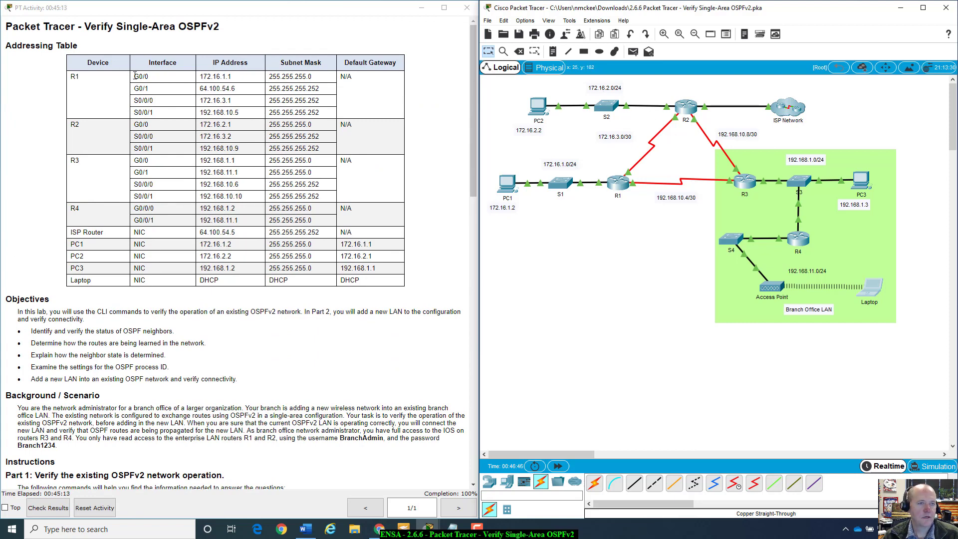
Step: Mark R1's, R2's and R3's address rows in the Addressing Table
drag(132, 76, 328, 113)
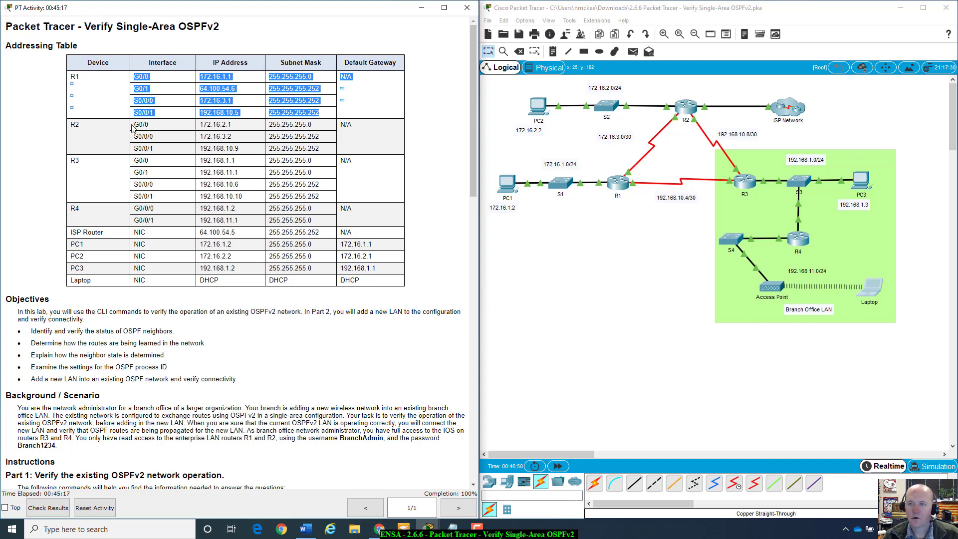
drag(138, 124, 324, 147)
click(325, 147)
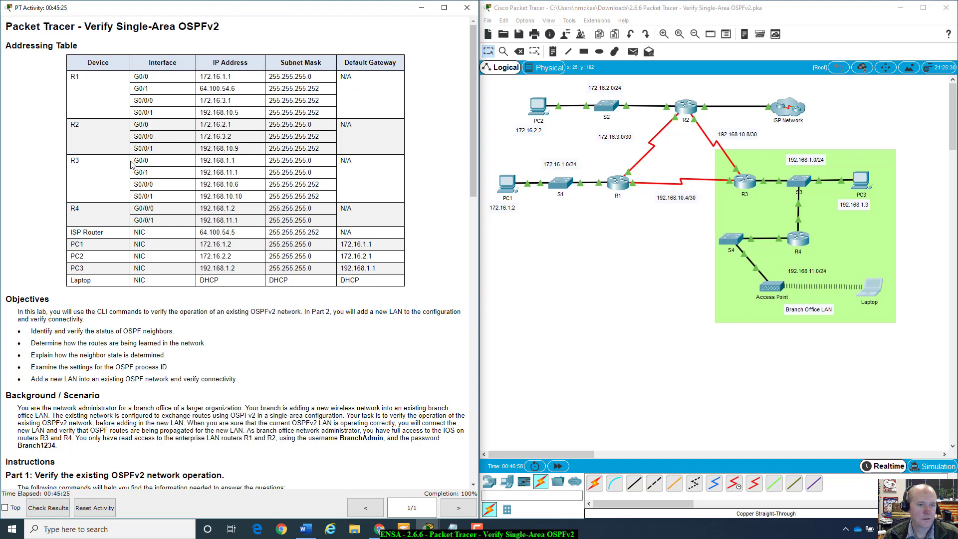
drag(132, 165, 326, 202)
click(325, 202)
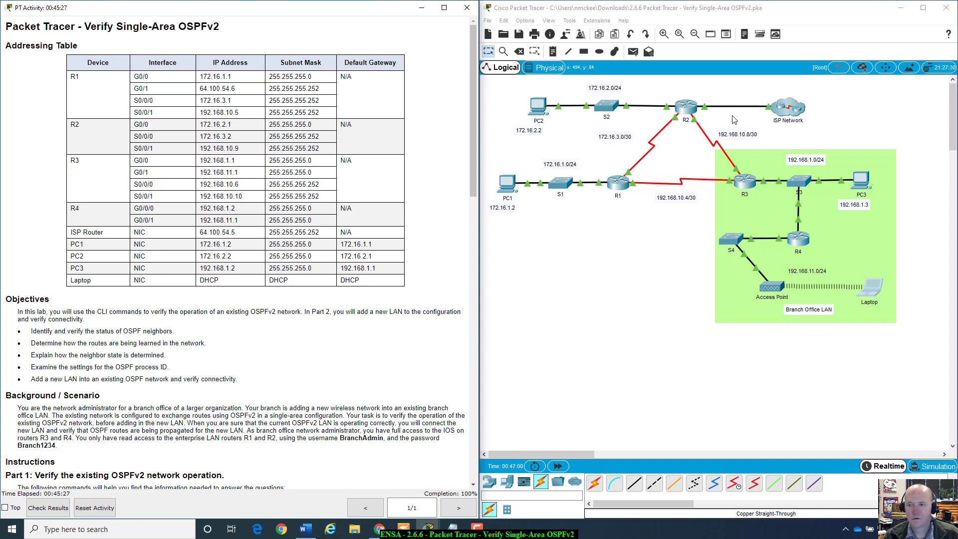
Step: Open R3's console and dismiss the paged output to reach the prompt
click(745, 182)
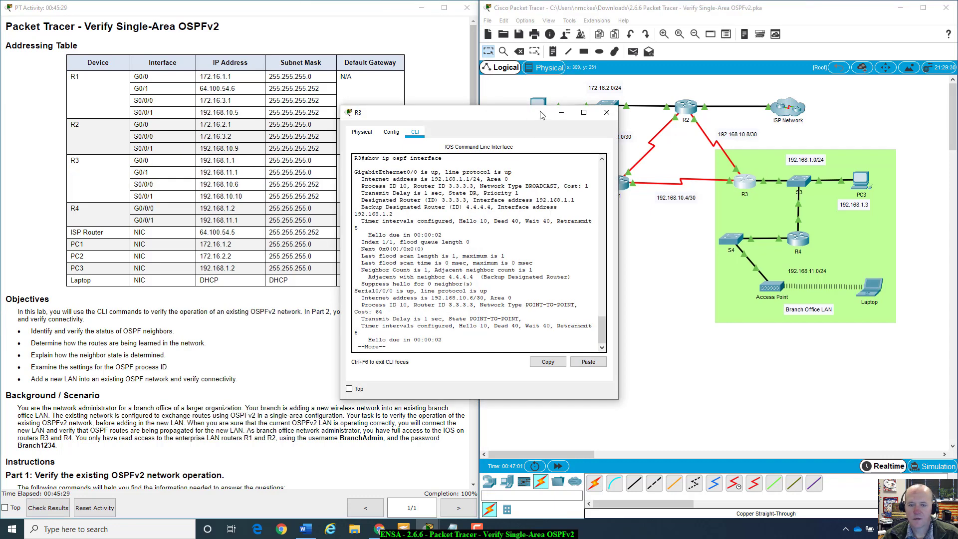
drag(540, 115, 817, 98)
drag(660, 294, 693, 301)
key(Return)
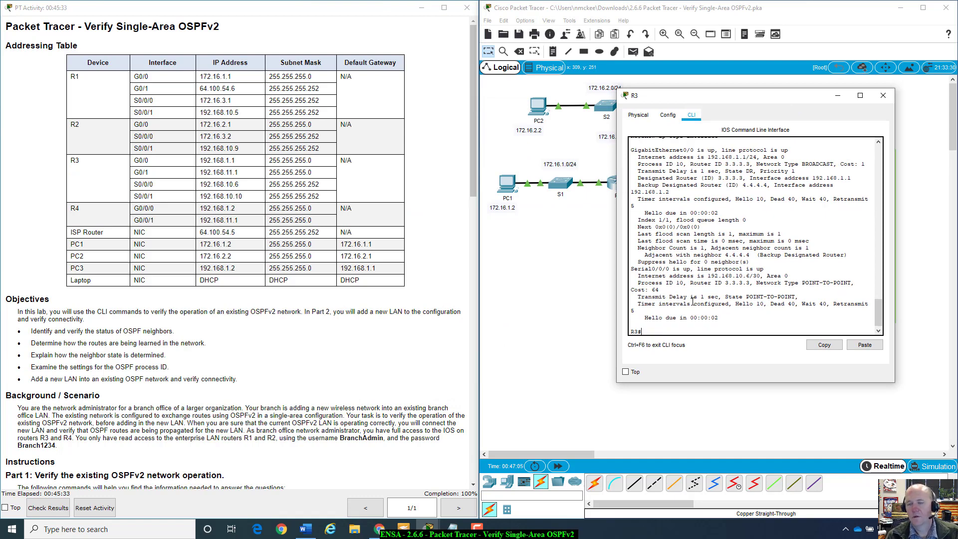
Step: Run show run on R3 to view G0/0 192.168.1.1 and serial addresses 192.168.10.6 and 192.168.10.10
drag(749, 96, 685, 141)
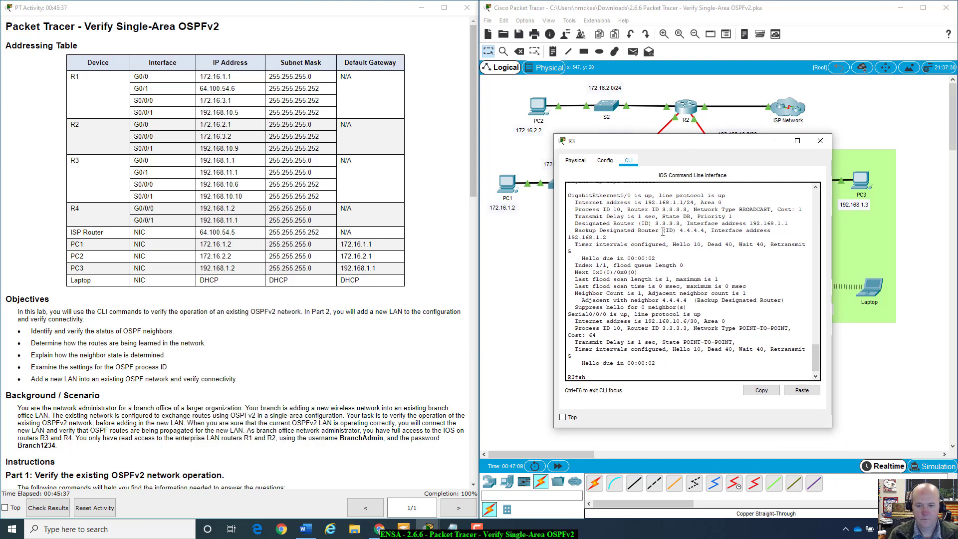
key(BackSpace)
key(BackSpace)
text(ow)
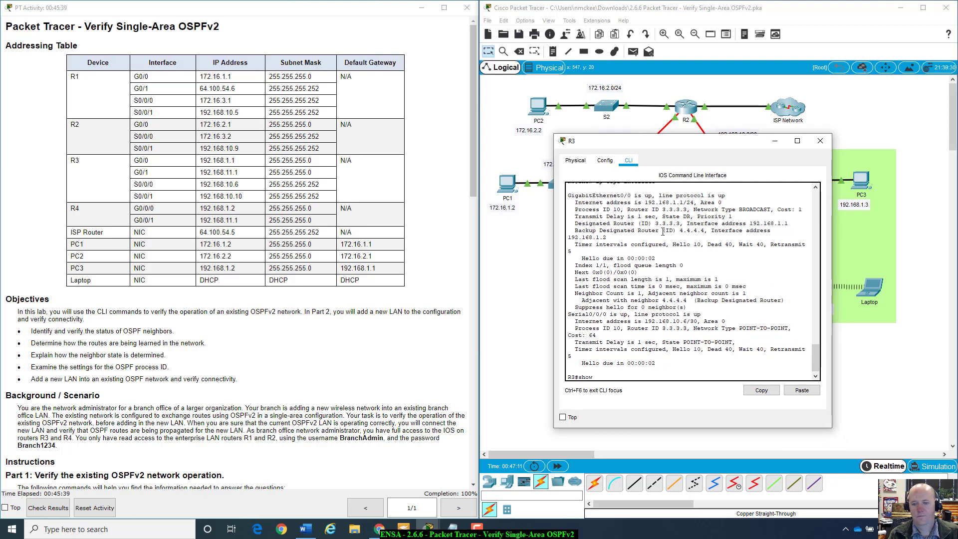
text( ur)
key(Return)
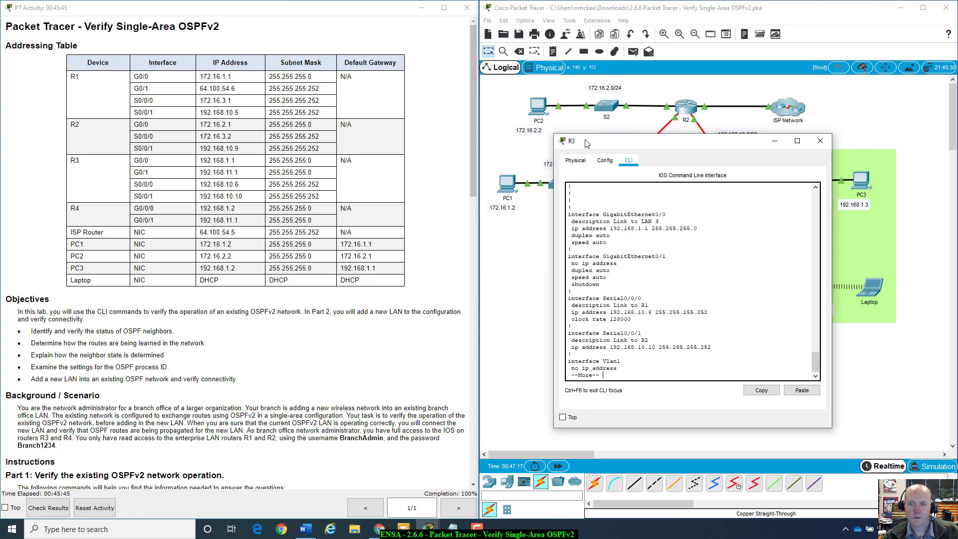
drag(587, 141, 98, 217)
drag(107, 197, 117, 180)
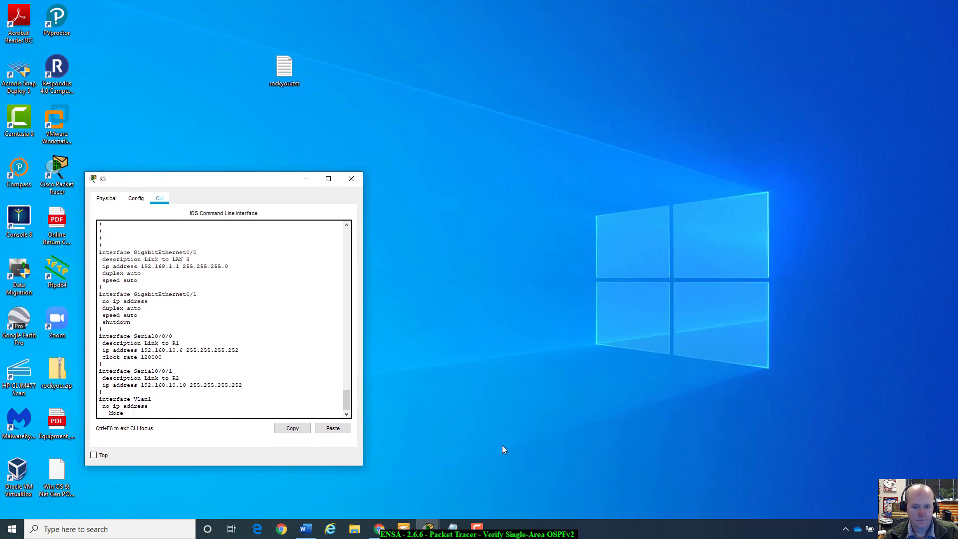
Step: Restore the topology and PT Activity windows from the taskbar and scroll to the Addressing Table
click(427, 528)
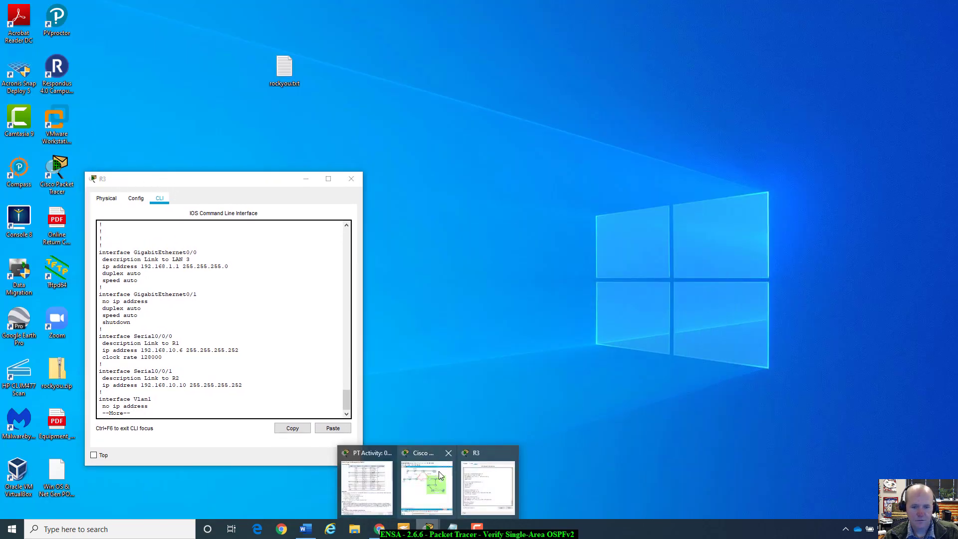
click(439, 475)
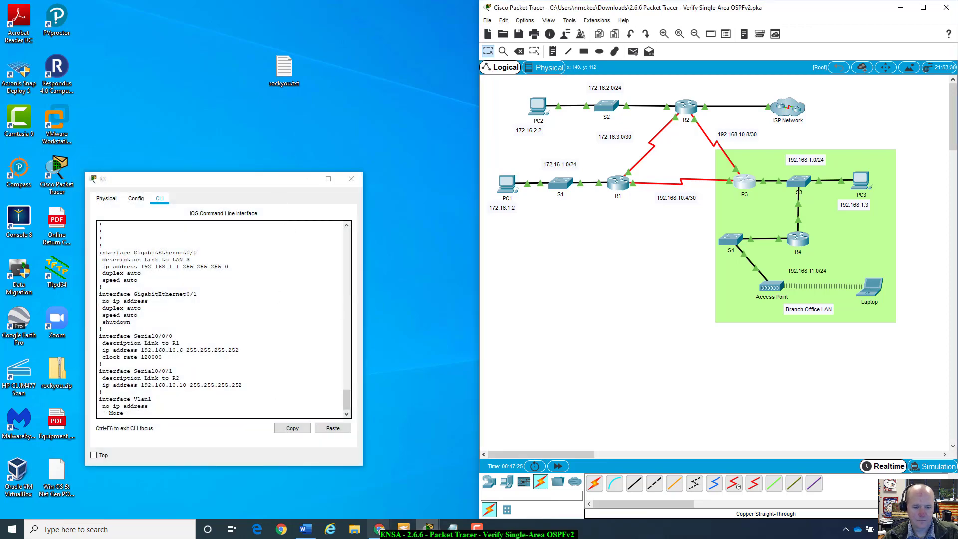
mouse_move(428, 528)
click(358, 479)
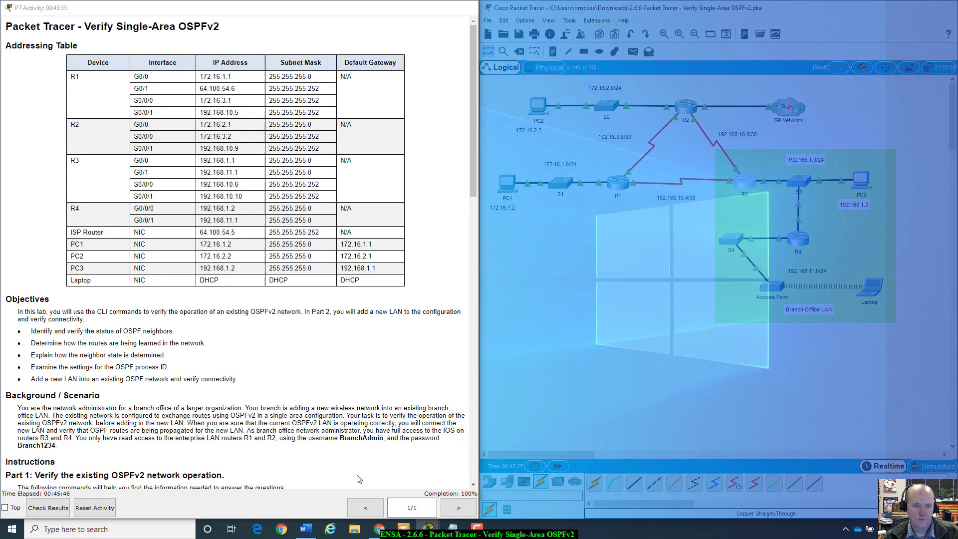
scroll(440, 203, down, 8)
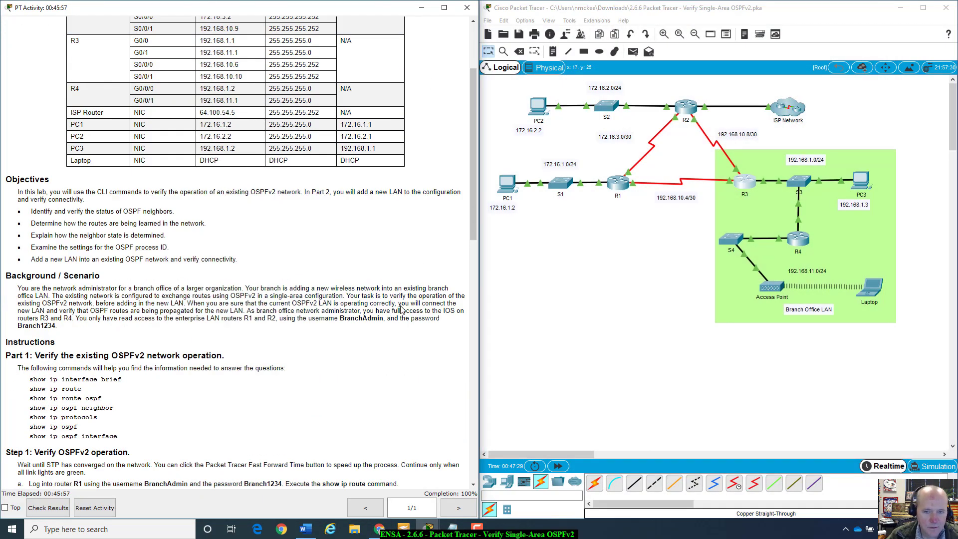
scroll(166, 76, up, 8)
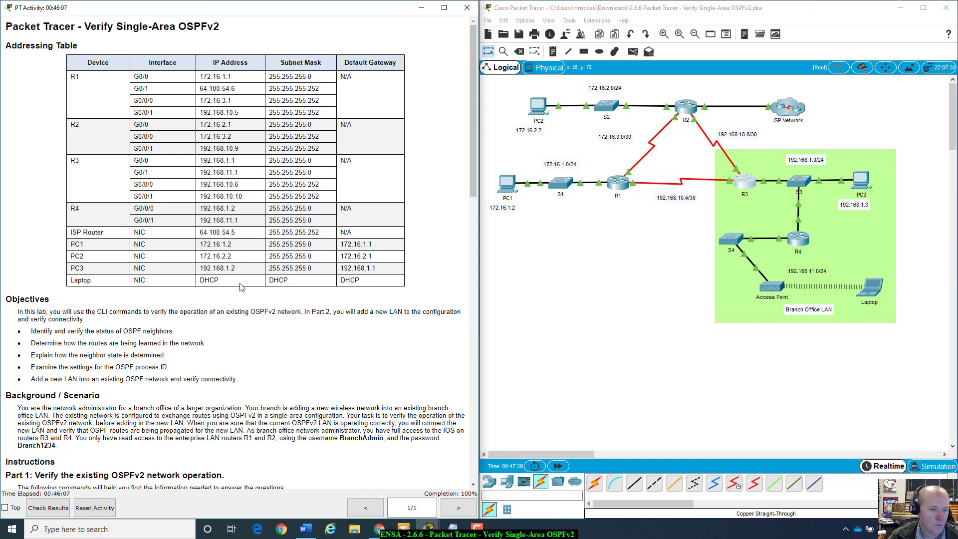
scroll(294, 328, down, 14)
scroll(297, 329, up, 10)
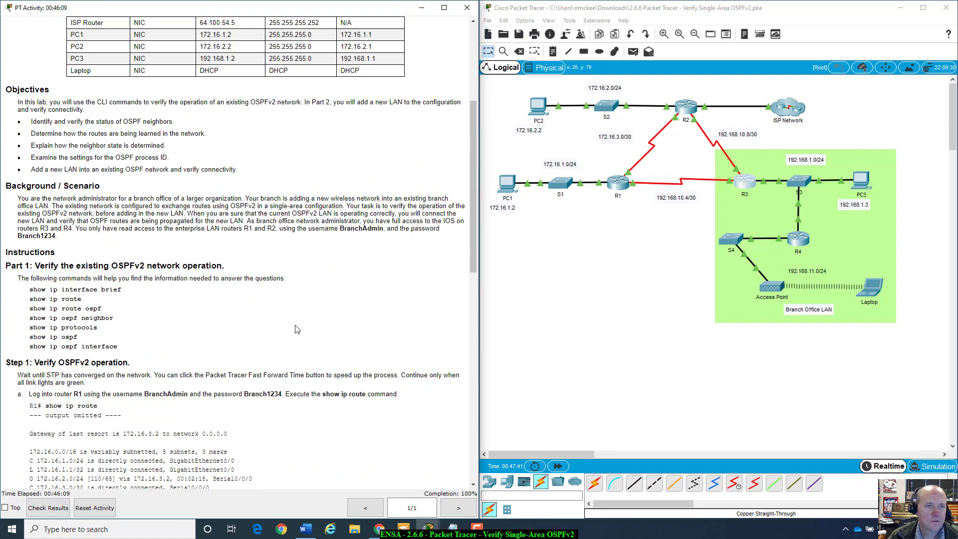
scroll(297, 330, up, 5)
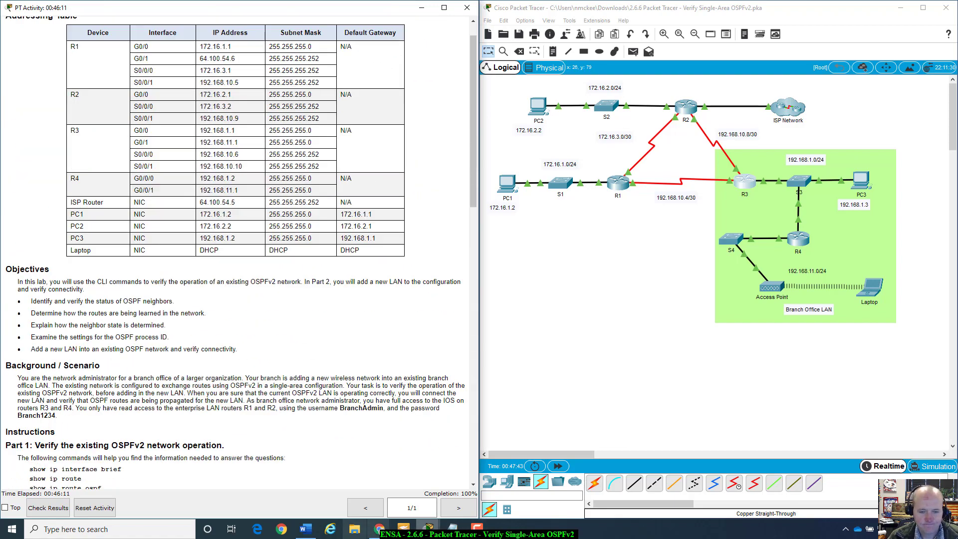